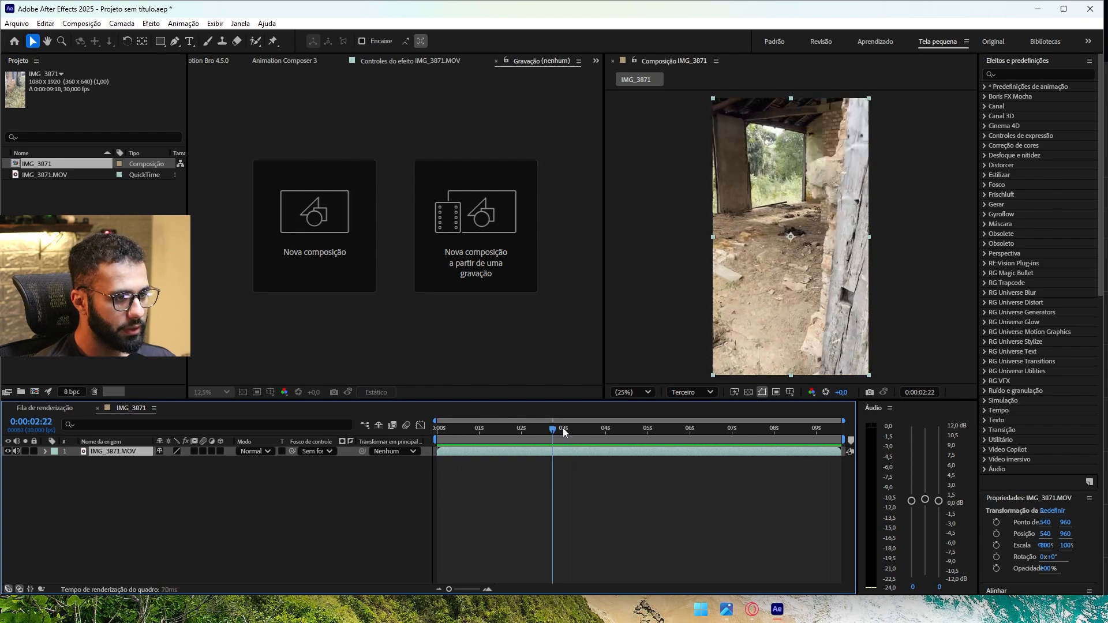
Step: Add the IMG_3871 composition to the render queue
{"action": "left_click_drag", "start_coordinate": [564, 431], "coordinate": [680, 432]}
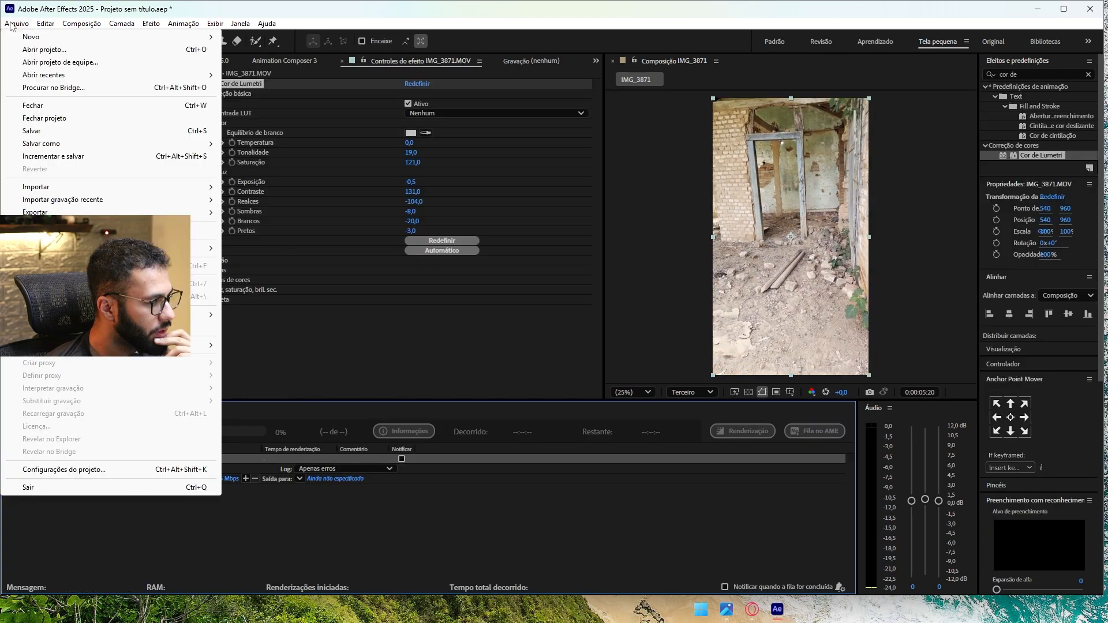
{"action": "left_click", "coordinate": [10, 25]}
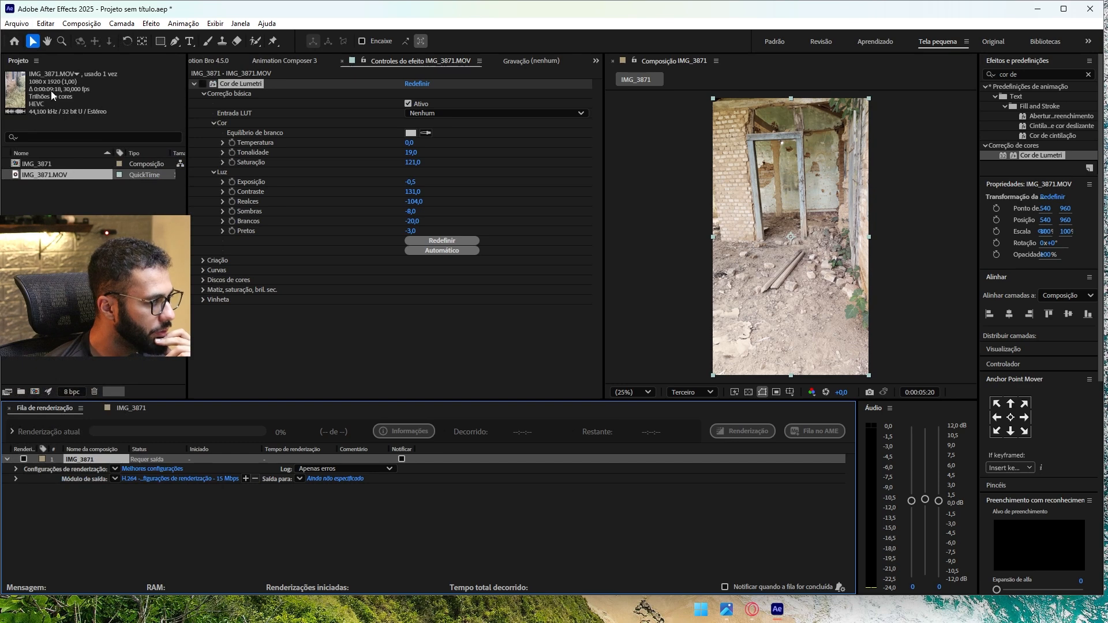
{"action": "left_click", "coordinate": [9, 25]}
{"action": "mouse_move", "coordinate": [35, 212]}
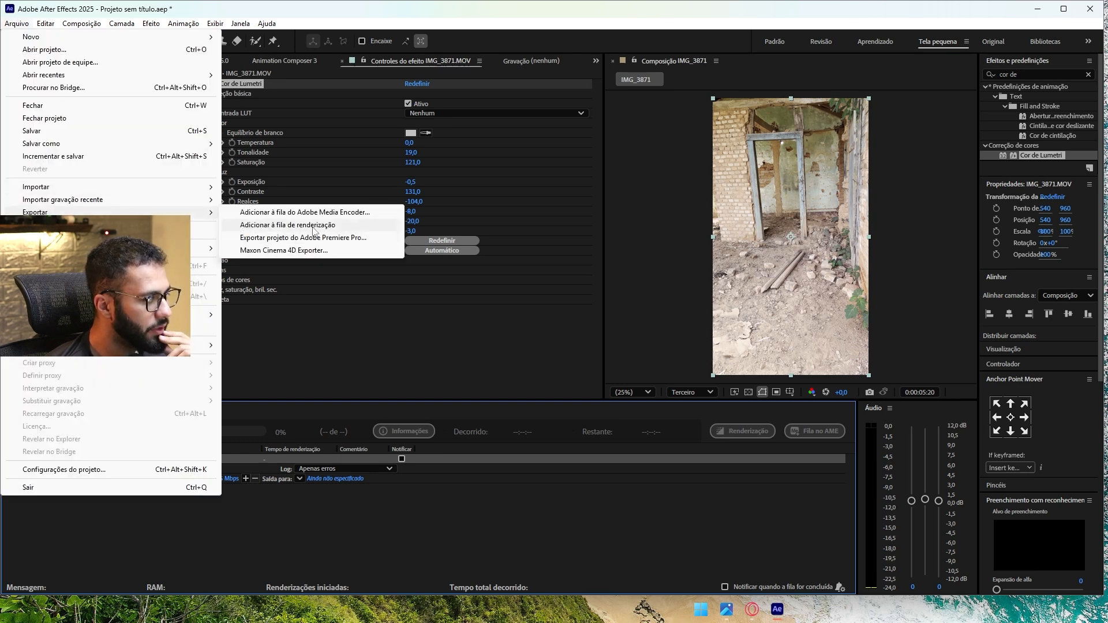
Step: Set the output module's format to JPEG Sequence and choose a destination folder for the rendered frames
{"action": "left_click", "coordinate": [265, 515]}
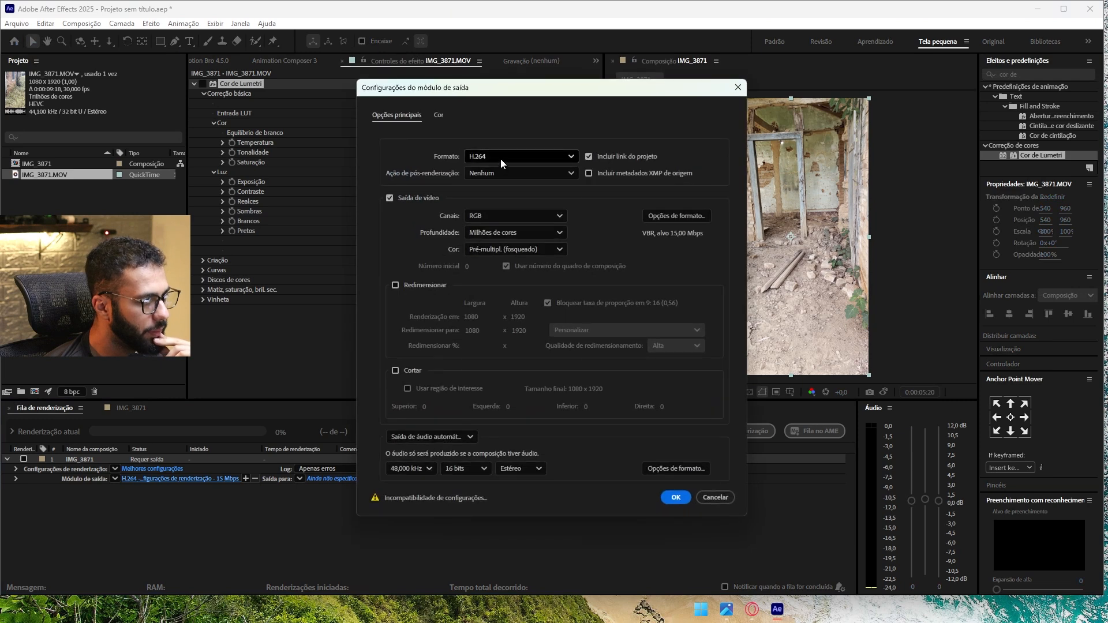
{"action": "left_click", "coordinate": [501, 159]}
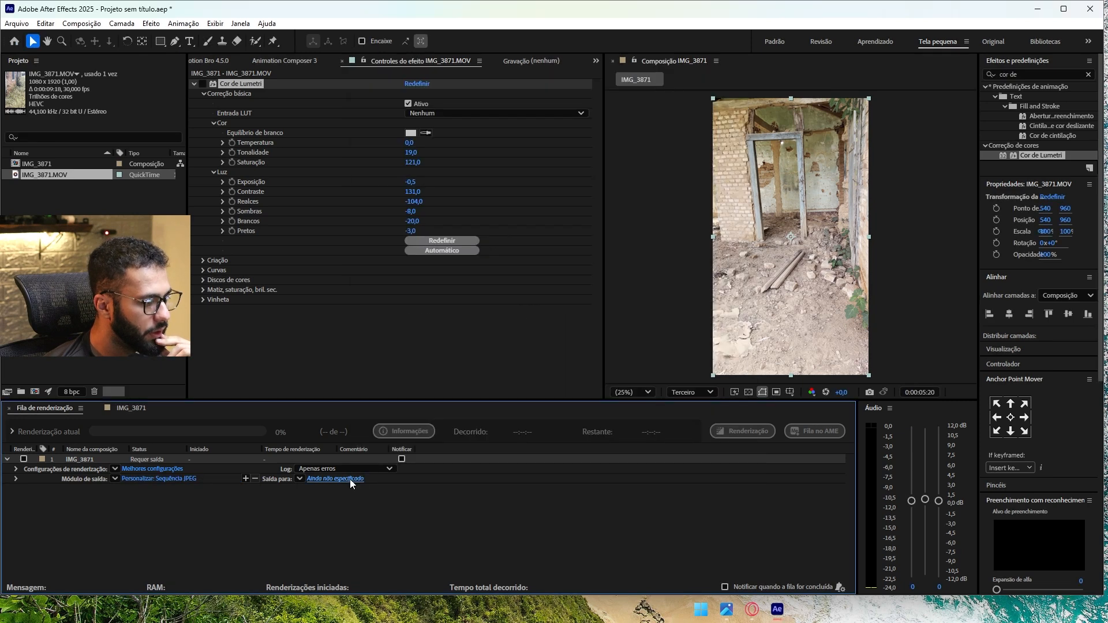
{"action": "left_click", "coordinate": [349, 480]}
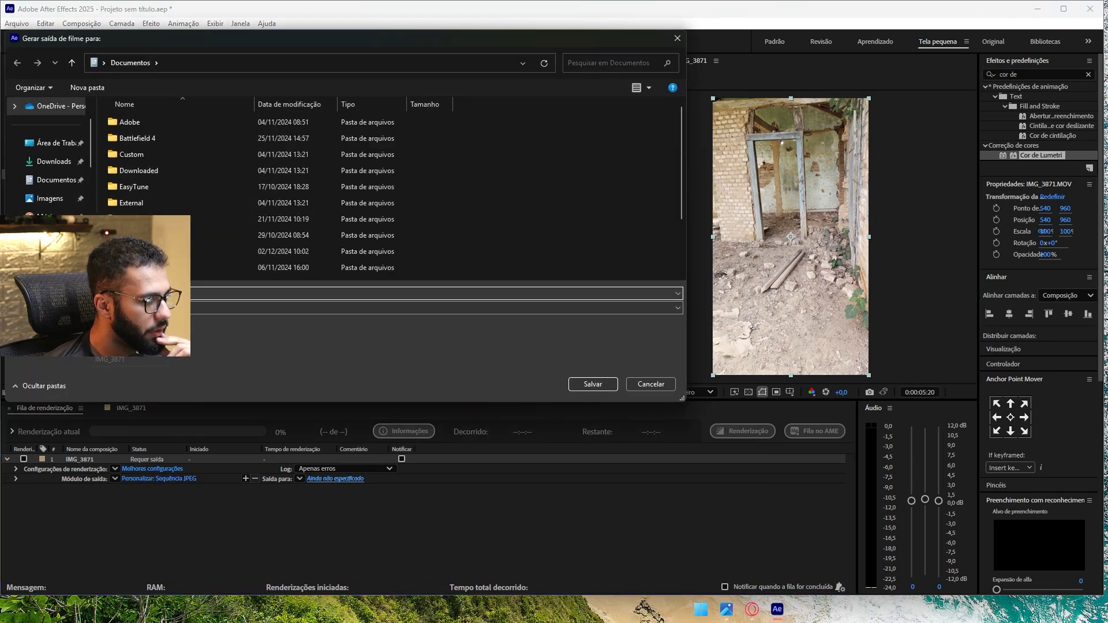
{"action": "left_click", "coordinate": [52, 211]}
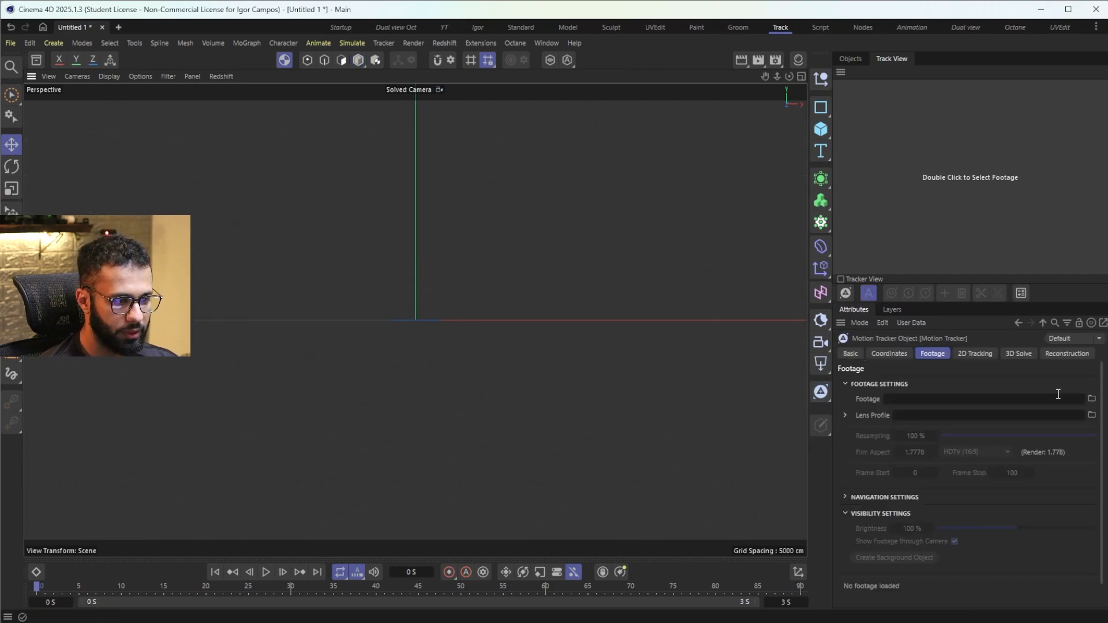
Step: Load the exported image sequence as the Motion Tracker's footage and set 2D tracking to 500 tracks, minimum spacing 19 and default search size 100
{"action": "left_click", "coordinate": [1092, 399]}
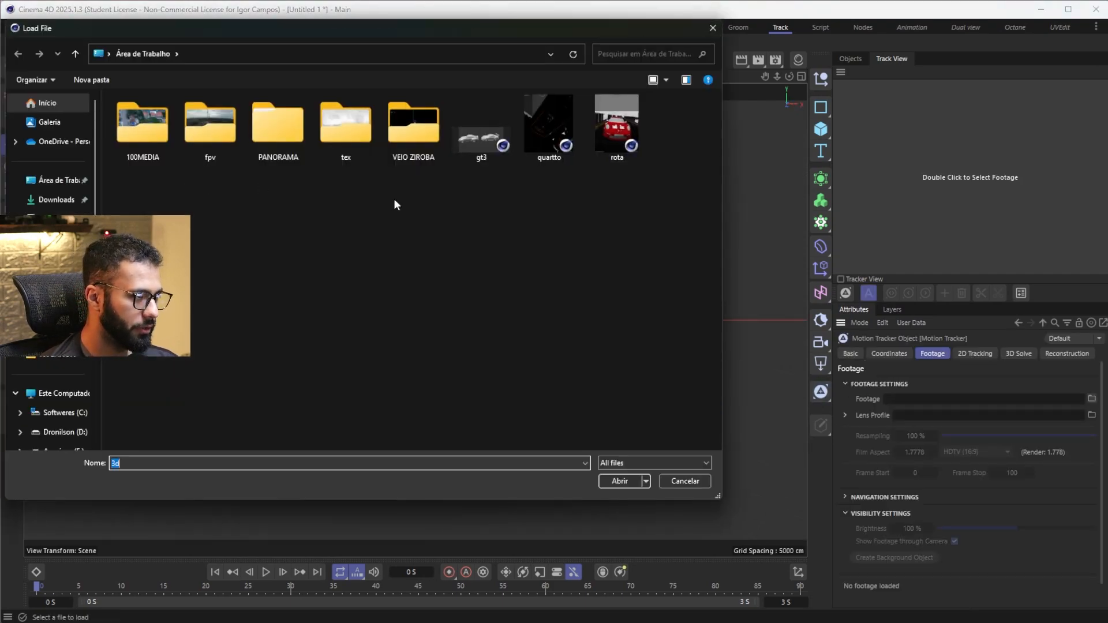
{"action": "left_click_drag", "start_coordinate": [398, 596], "coordinate": [725, 594]}
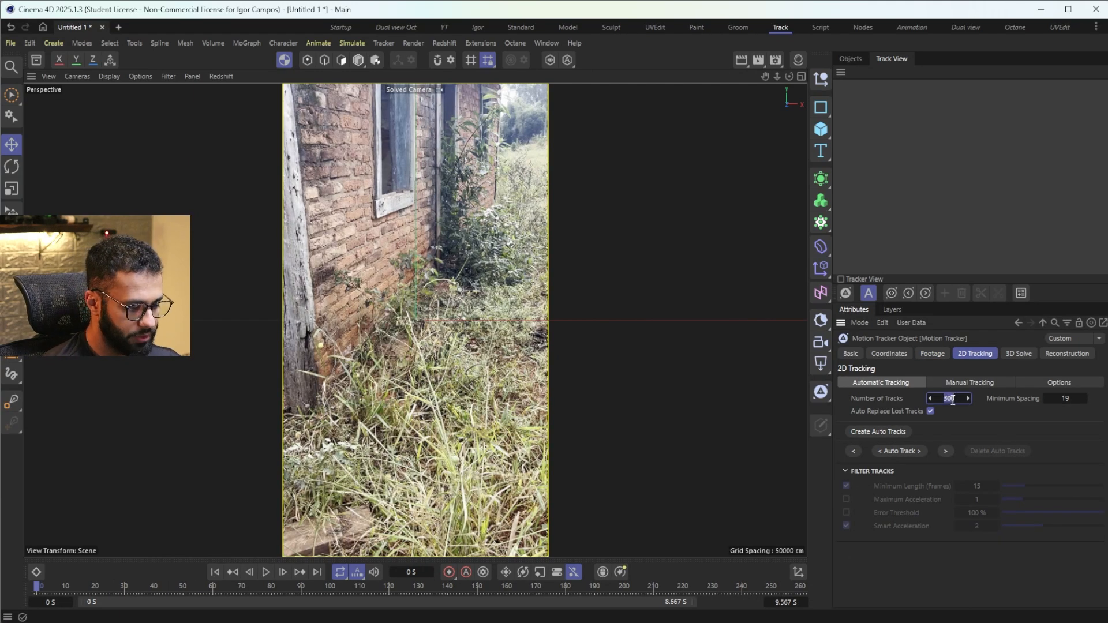
{"action": "left_click", "coordinate": [1056, 384]}
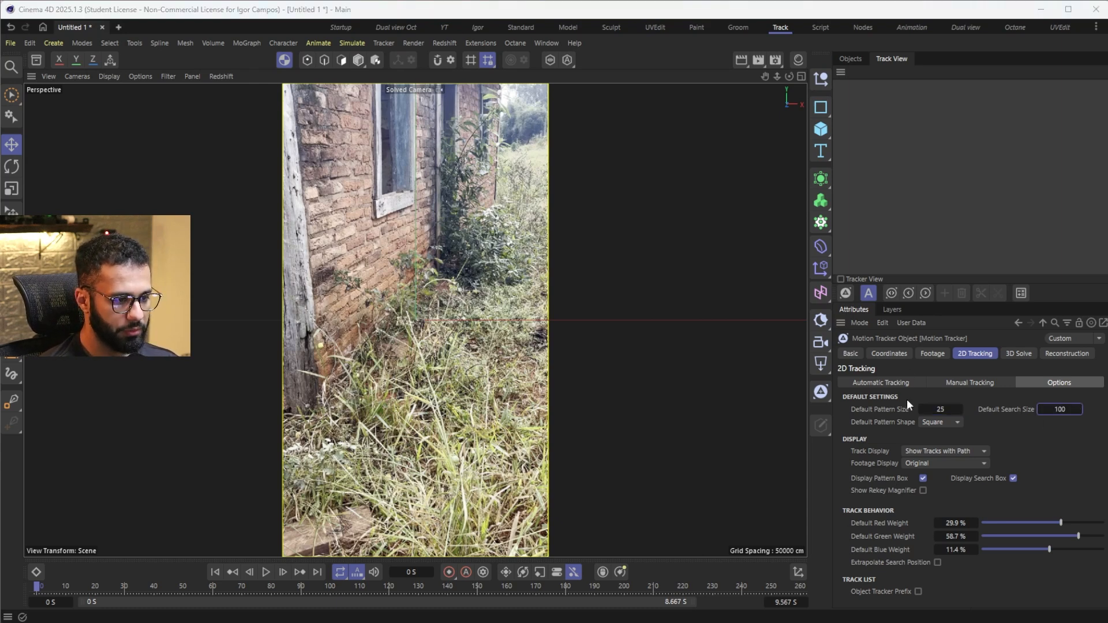
Step: Create auto tracks at the start and at about frames 79 and 166, and run Auto Track from frame 0
{"action": "left_click", "coordinate": [900, 384]}
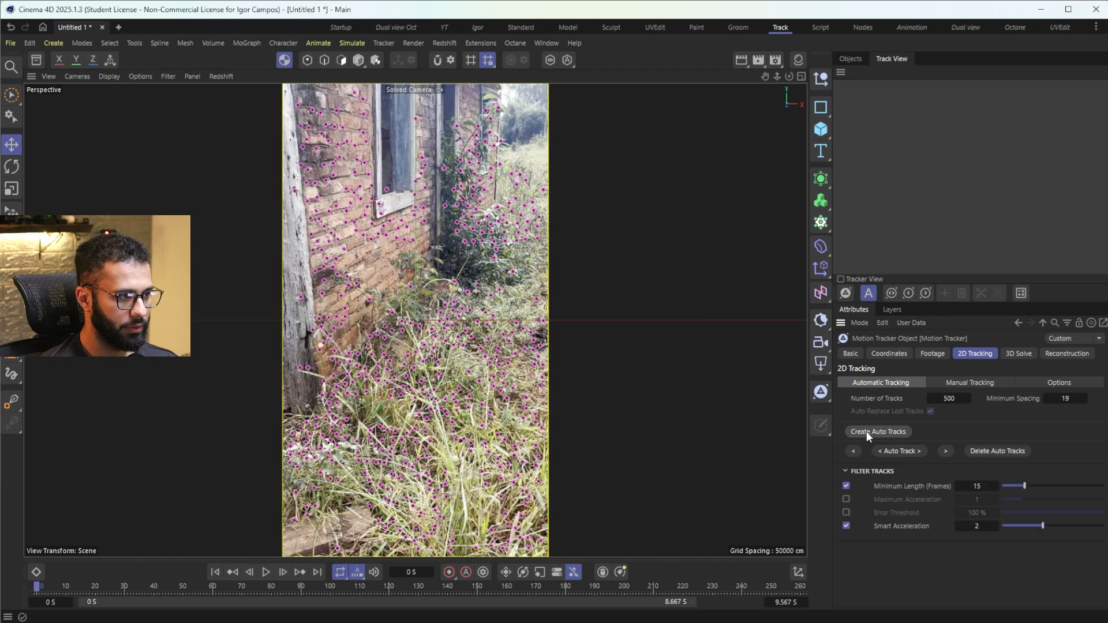
{"action": "left_click", "coordinate": [268, 586]}
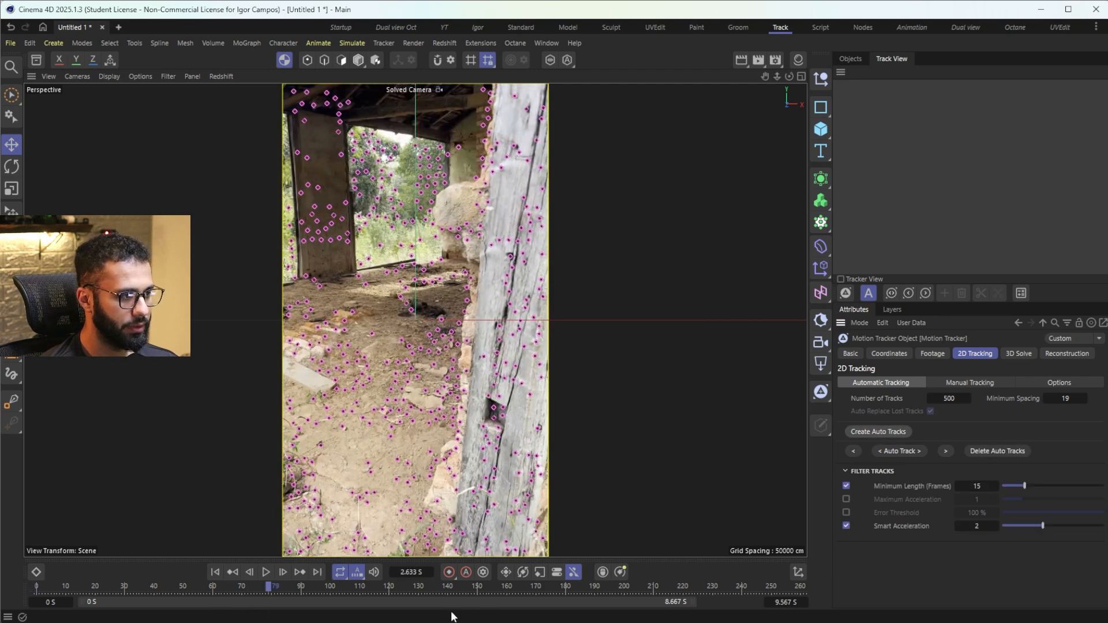
{"action": "left_click", "coordinate": [523, 587]}
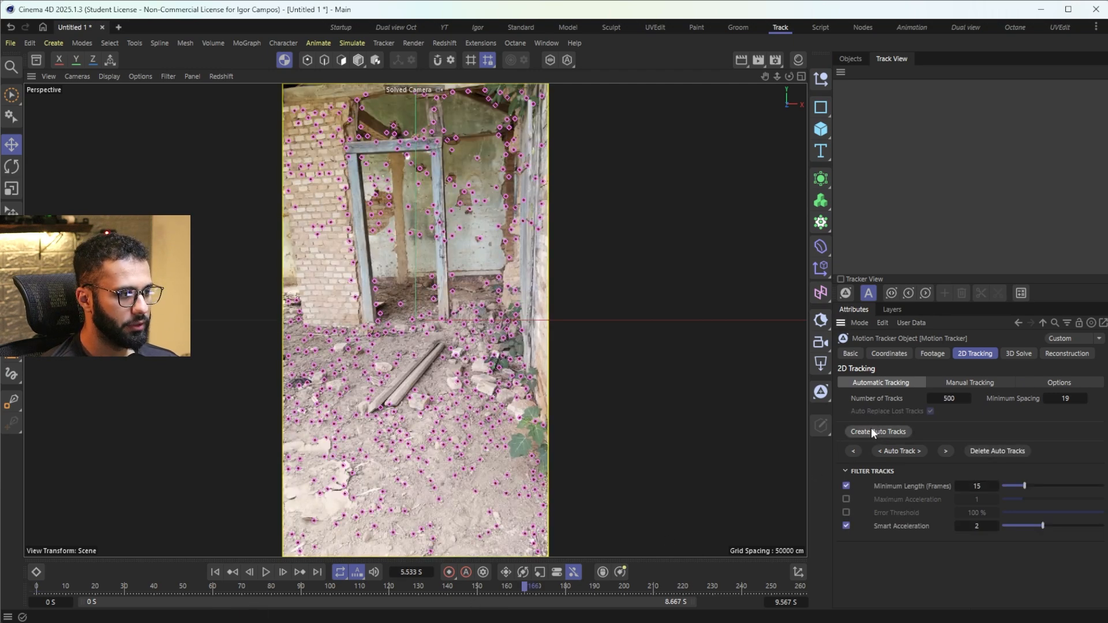
{"action": "left_click_drag", "start_coordinate": [140, 596], "coordinate": [26, 592]}
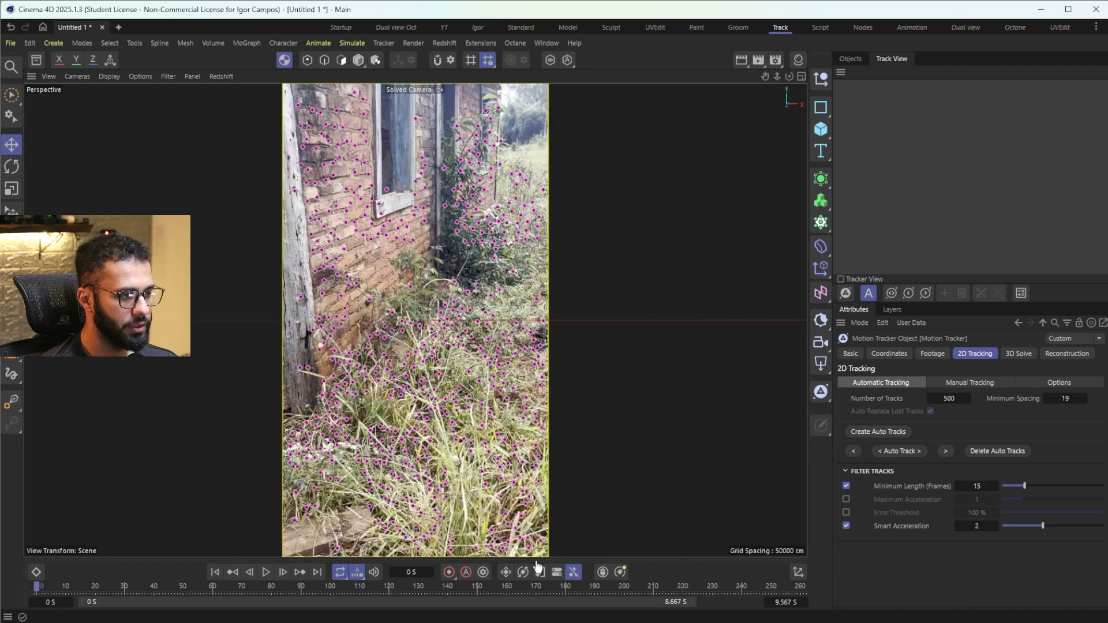
{"action": "left_click_drag", "start_coordinate": [501, 589], "coordinate": [36, 586]}
{"action": "left_click", "coordinate": [920, 454]}
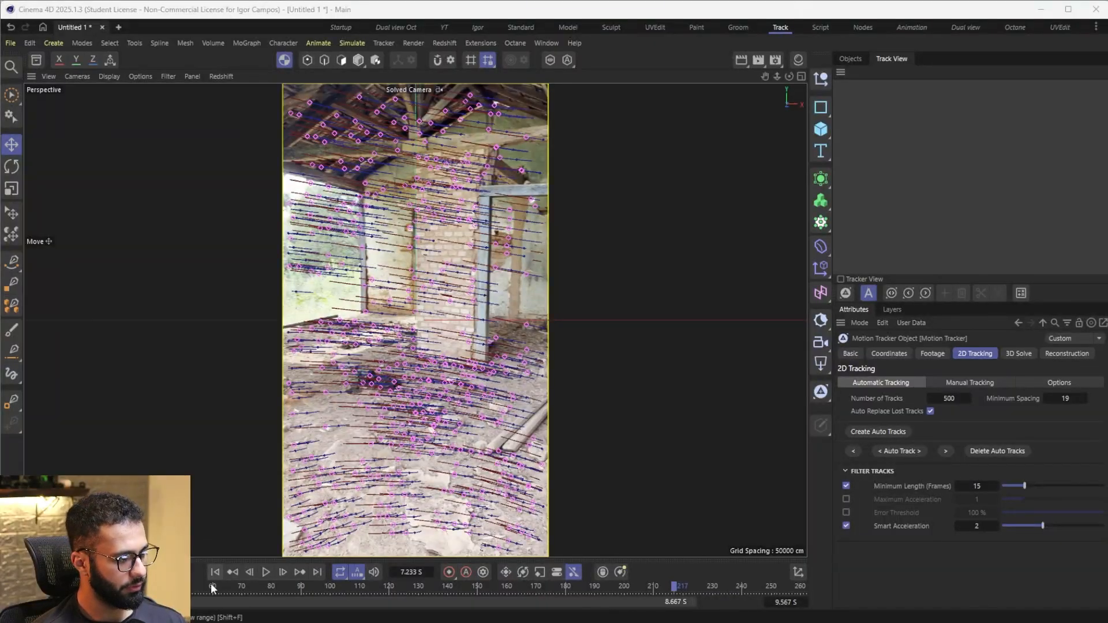
Step: Run the 3D Solver on the tracked footage and check the solved features along the timeline
{"action": "left_click_drag", "start_coordinate": [213, 588], "coordinate": [33, 591]}
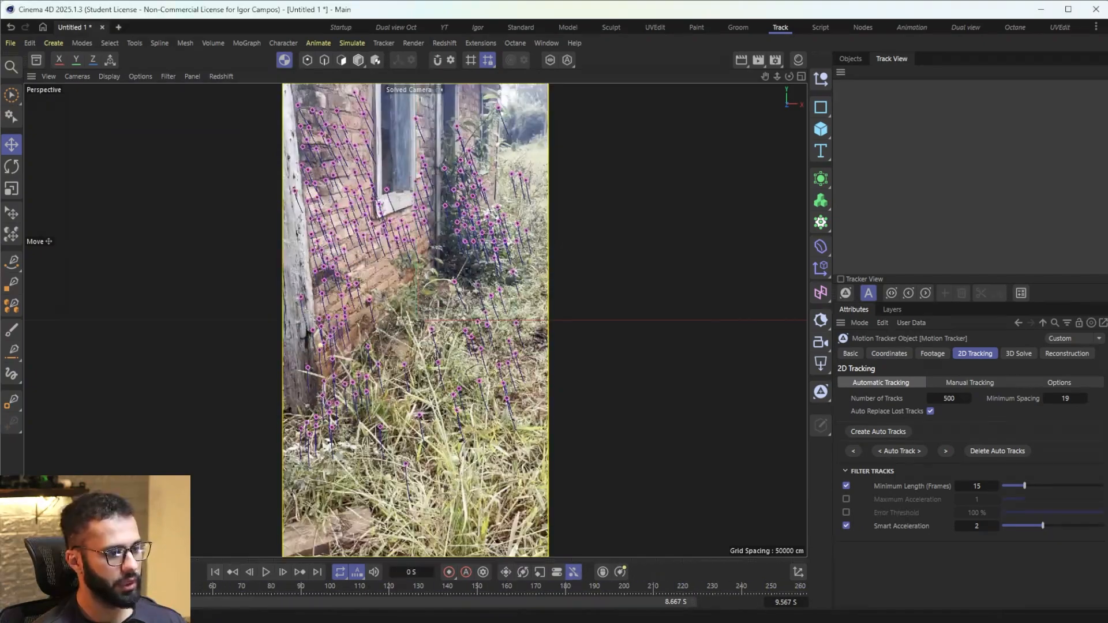
{"action": "left_click", "coordinate": [1013, 354]}
{"action": "left_click", "coordinate": [919, 538]}
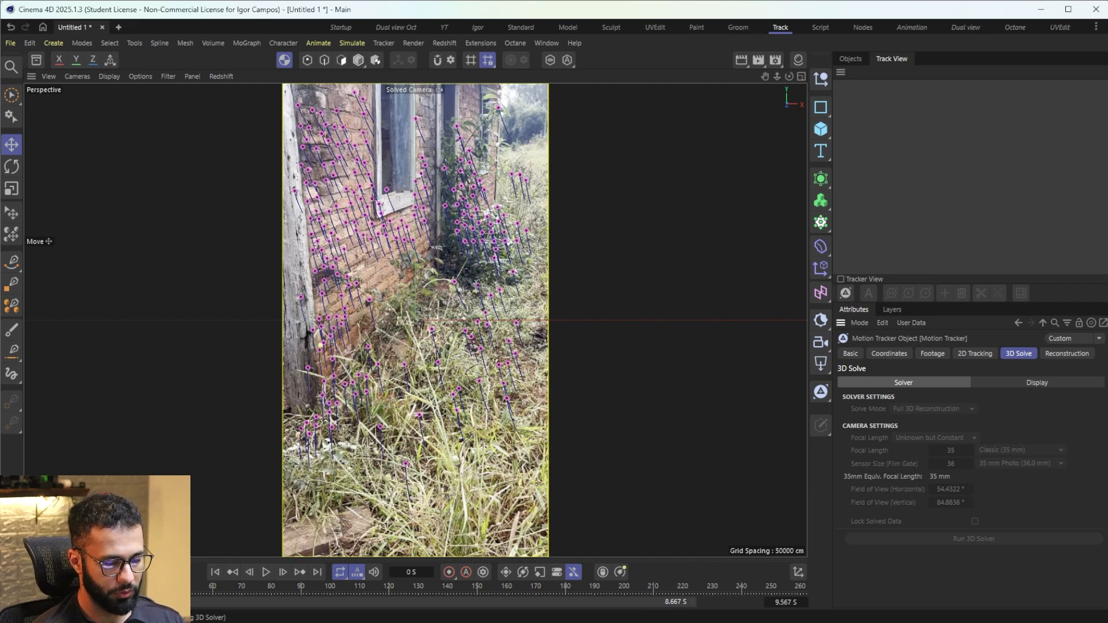
{"action": "left_click_drag", "start_coordinate": [204, 581], "coordinate": [450, 590]}
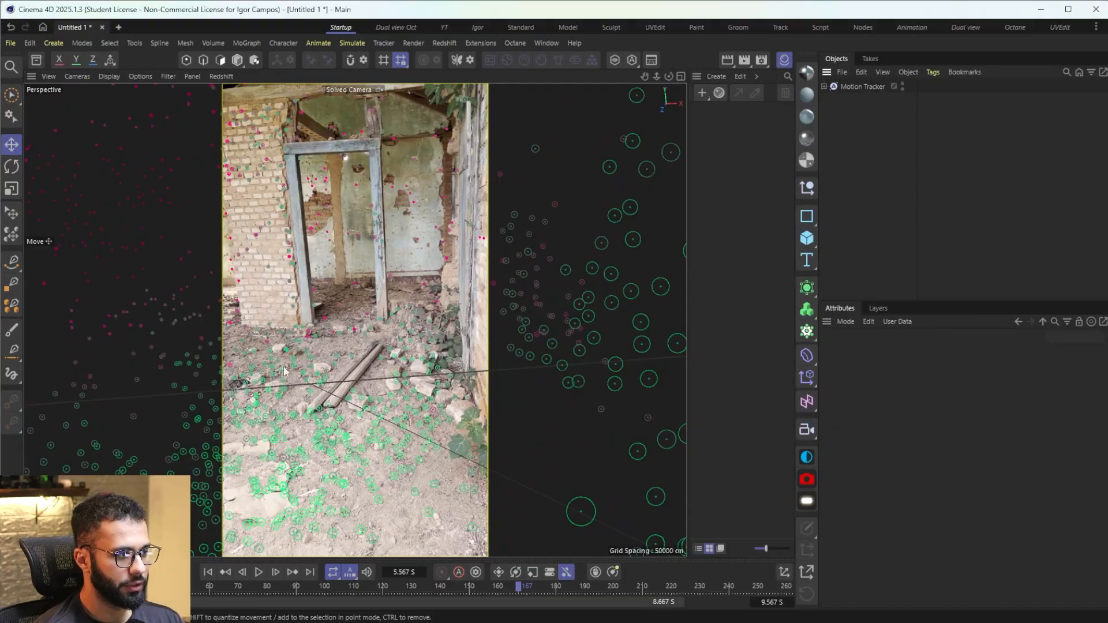
Step: Add a Y-axis Planar Constraint to the Motion Tracker through the ground features Auto 1251, Auto 1367 and Auto 1013
{"action": "mouse_move", "coordinate": [458, 588]}
{"action": "left_mouse_down"}
{"action": "mouse_move", "coordinate": [493, 584]}
{"action": "mouse_move", "coordinate": [475, 587]}
{"action": "left_mouse_up"}
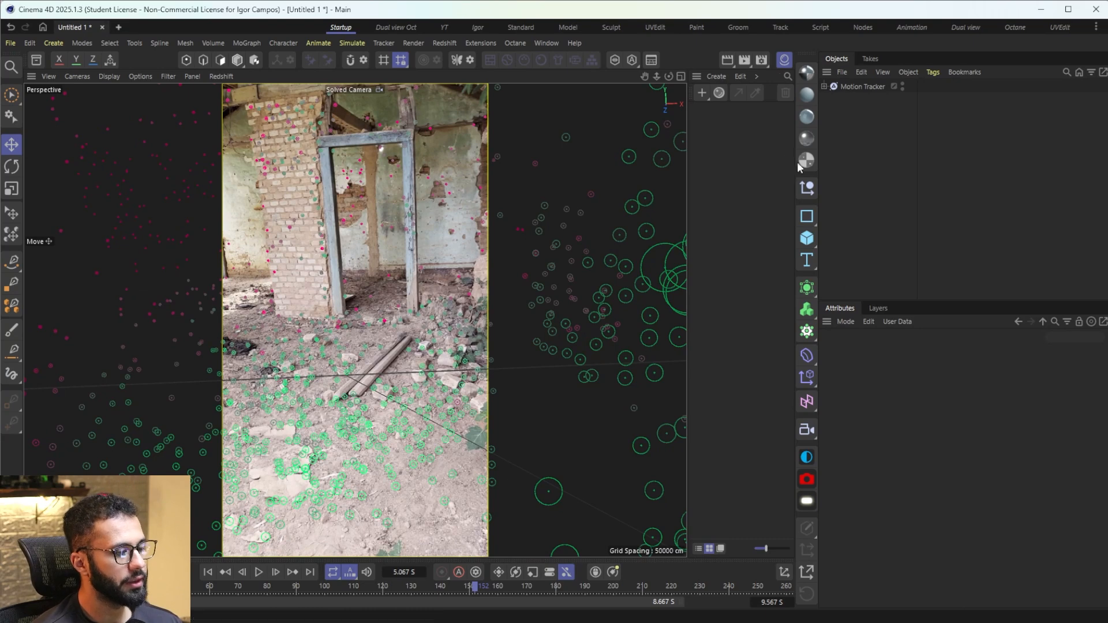
{"action": "left_click", "coordinate": [845, 86]}
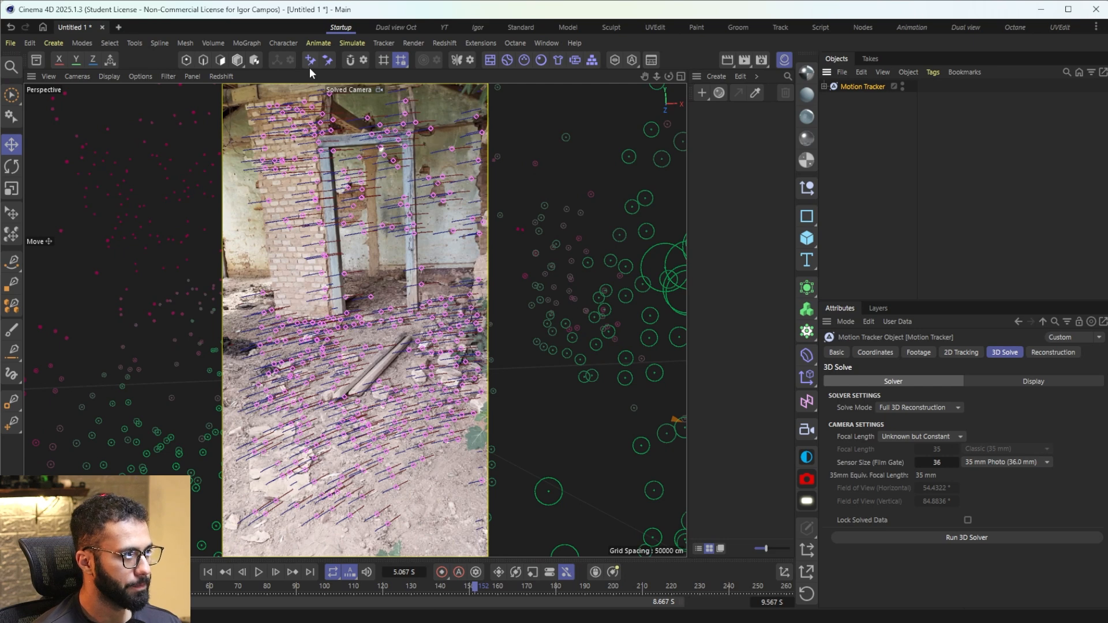
{"action": "left_click", "coordinate": [328, 59]}
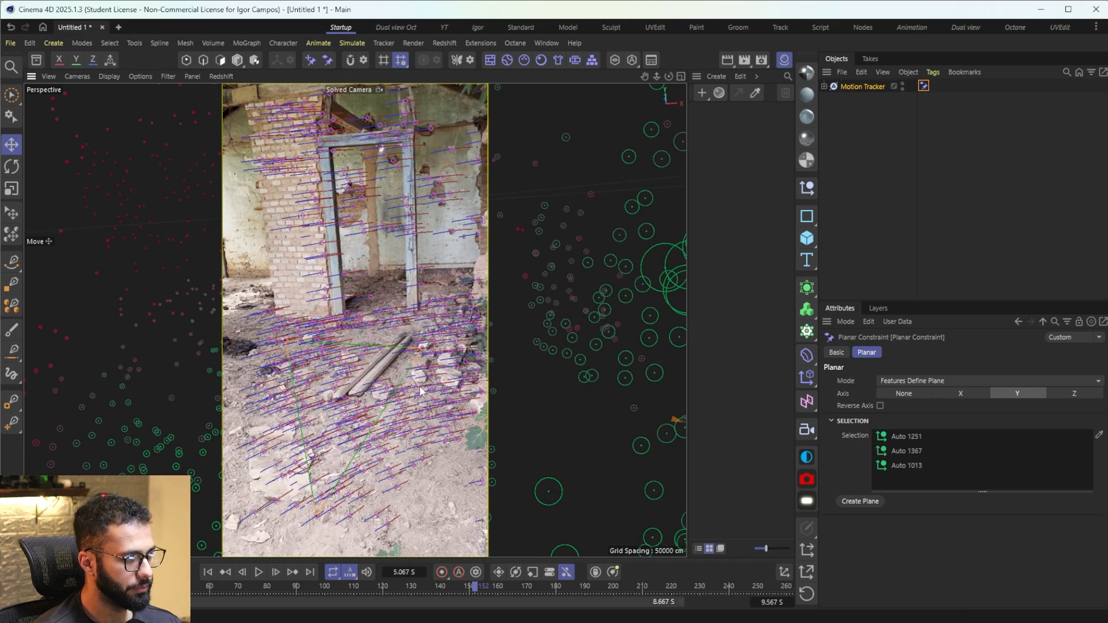
Step: Add a Position Constraint to the Motion Tracker that places the ground feature Auto 1130 at the origin
{"action": "left_click_drag", "start_coordinate": [356, 593], "coordinate": [431, 583]}
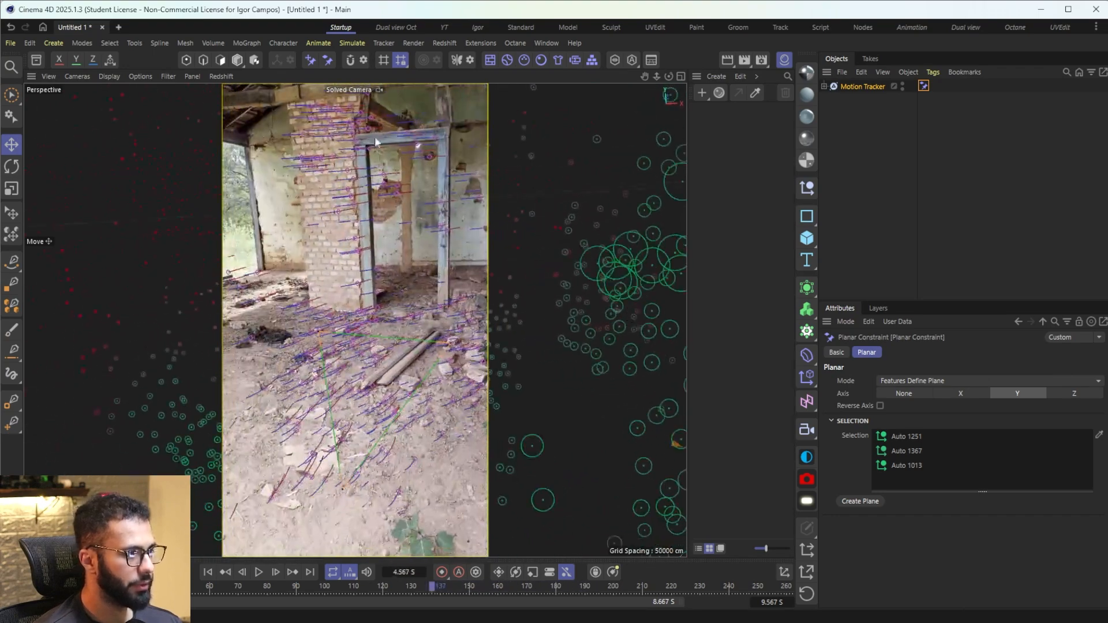
{"action": "left_click", "coordinate": [311, 61]}
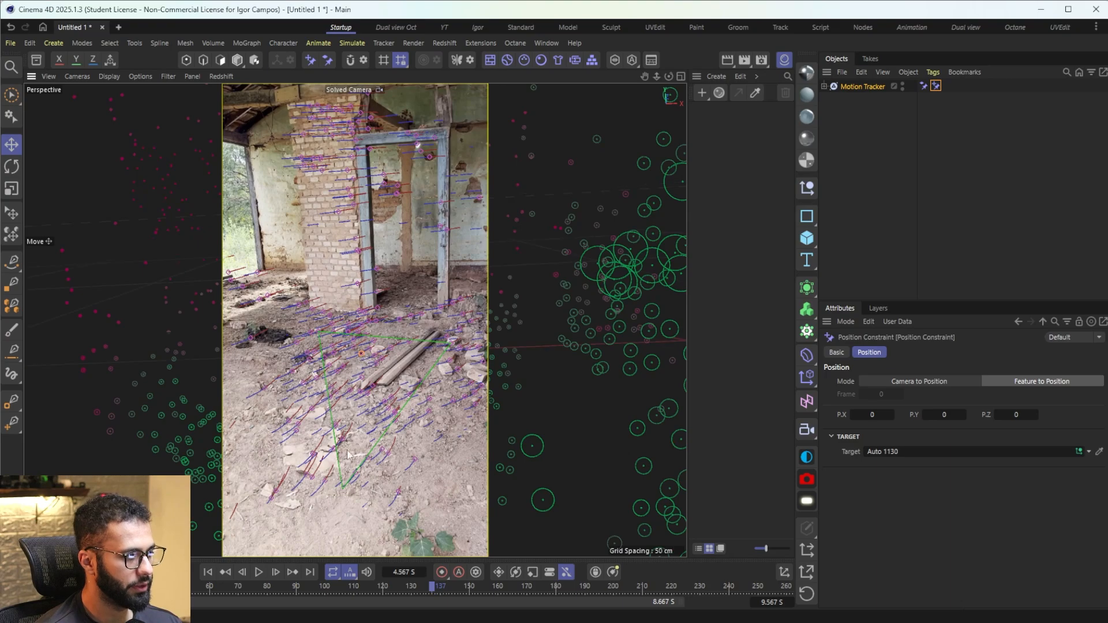
{"action": "left_click_drag", "start_coordinate": [340, 585], "coordinate": [508, 547]}
Step: Place a temporary cube and a Figure primitive in turn to check the track's scale and stability, deleting each one
{"action": "left_click", "coordinate": [807, 238]}
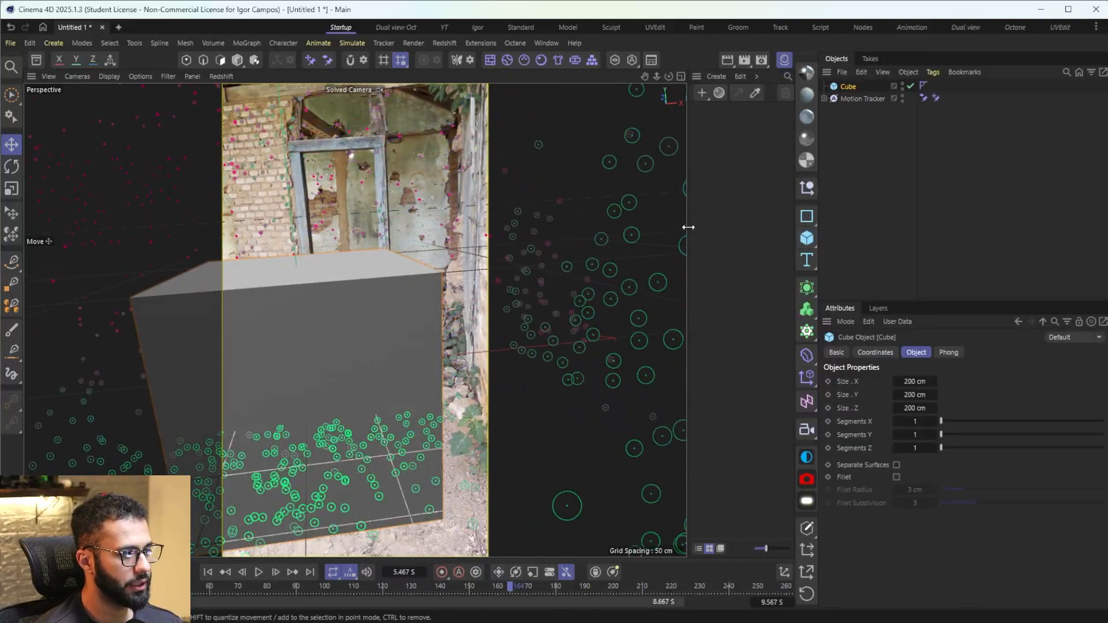
{"action": "key", "text": "Delete"}
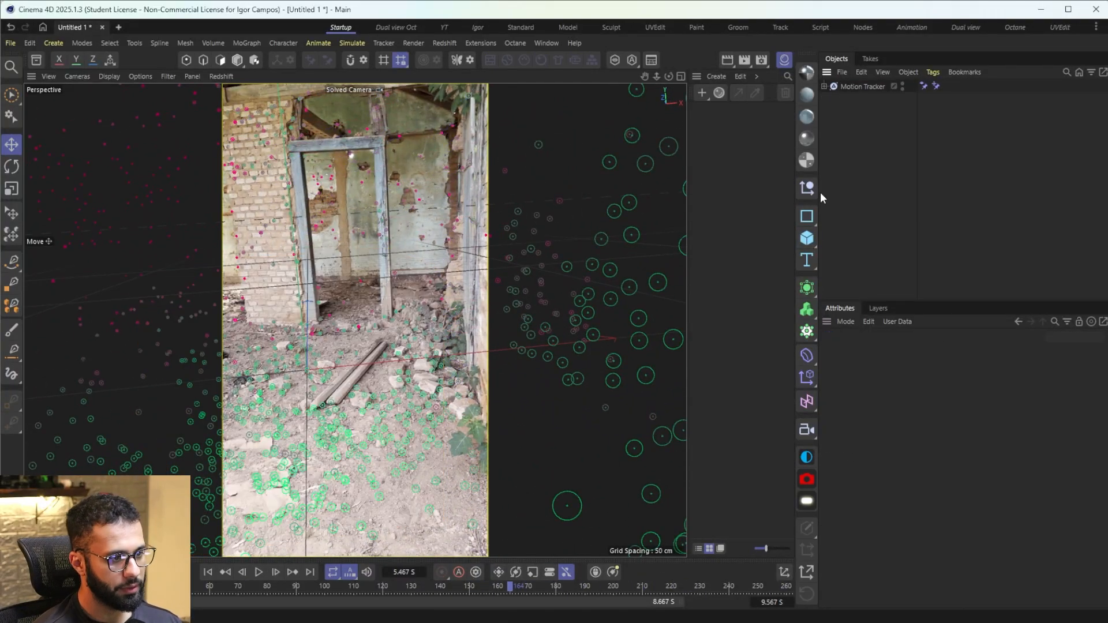
{"action": "left_click", "coordinate": [810, 239]}
{"action": "left_click", "coordinate": [860, 344]}
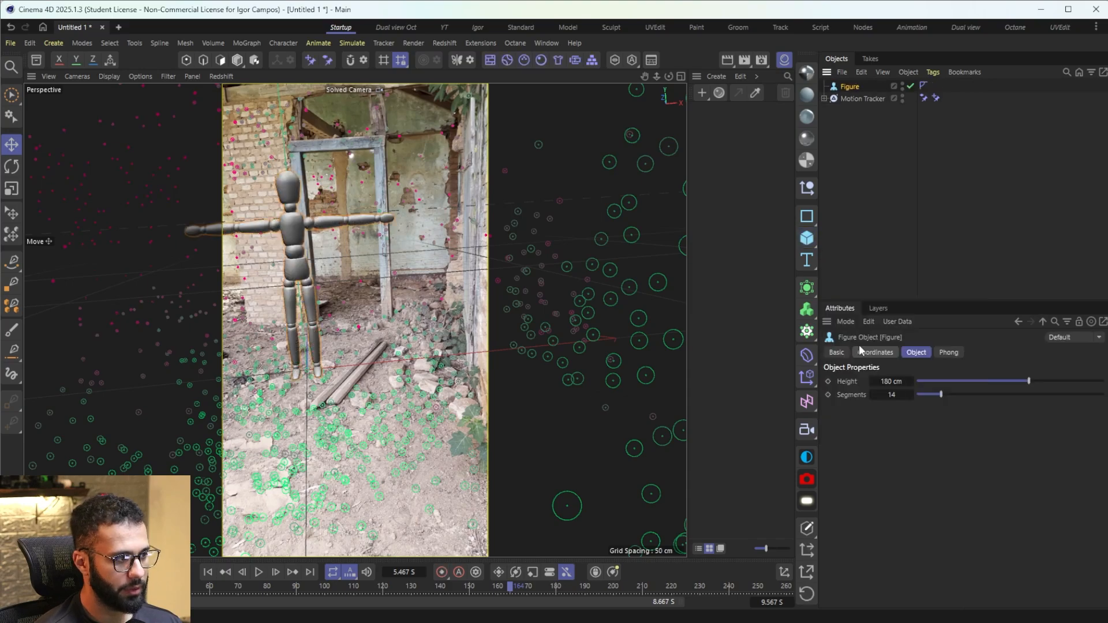
{"action": "left_click_drag", "start_coordinate": [426, 587], "coordinate": [356, 576]}
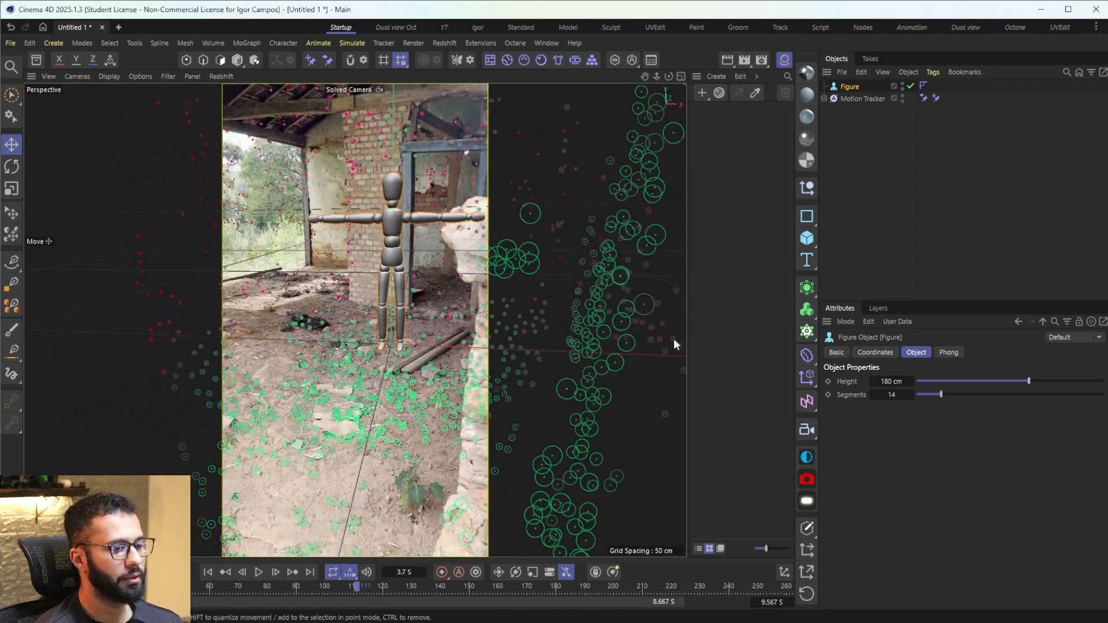
{"action": "key", "text": "Delete"}
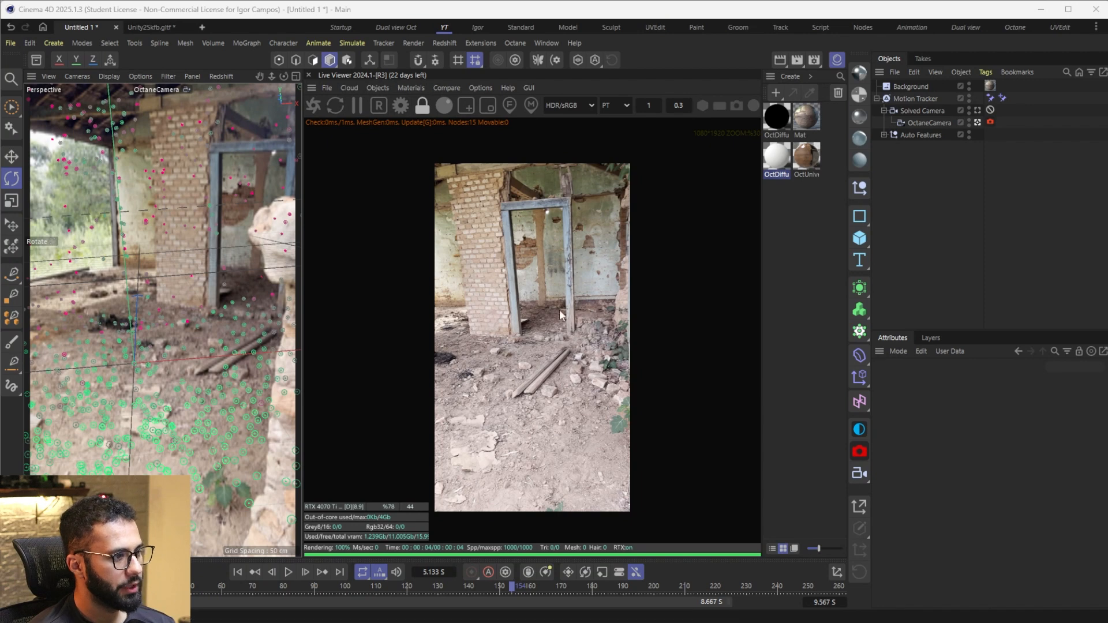
{"action": "left_click", "coordinate": [990, 85]}
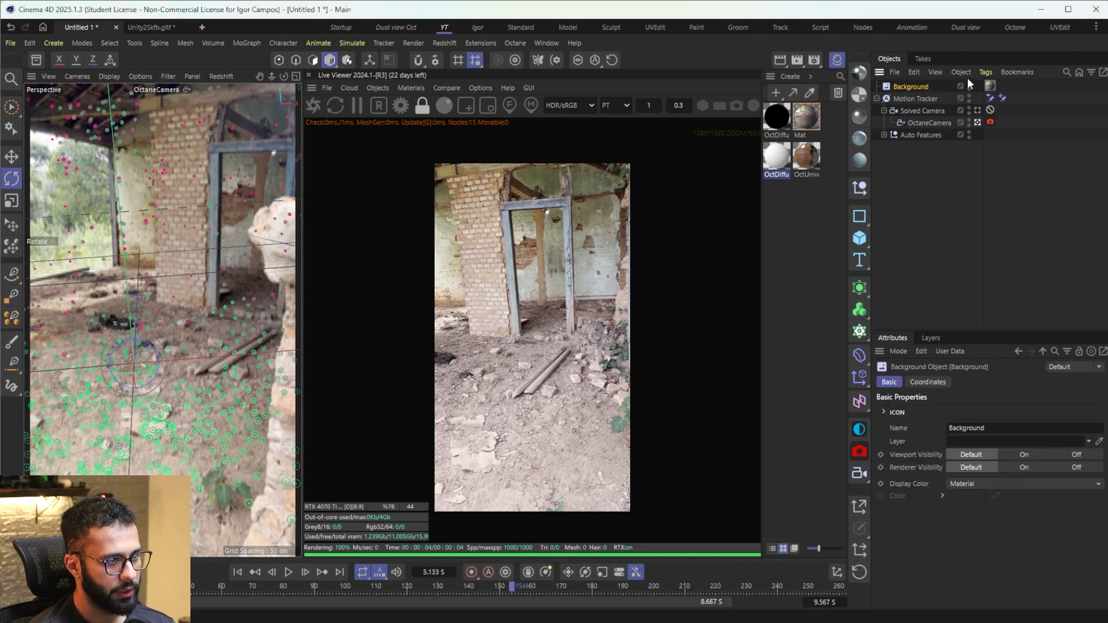
{"action": "left_click", "coordinate": [941, 150]}
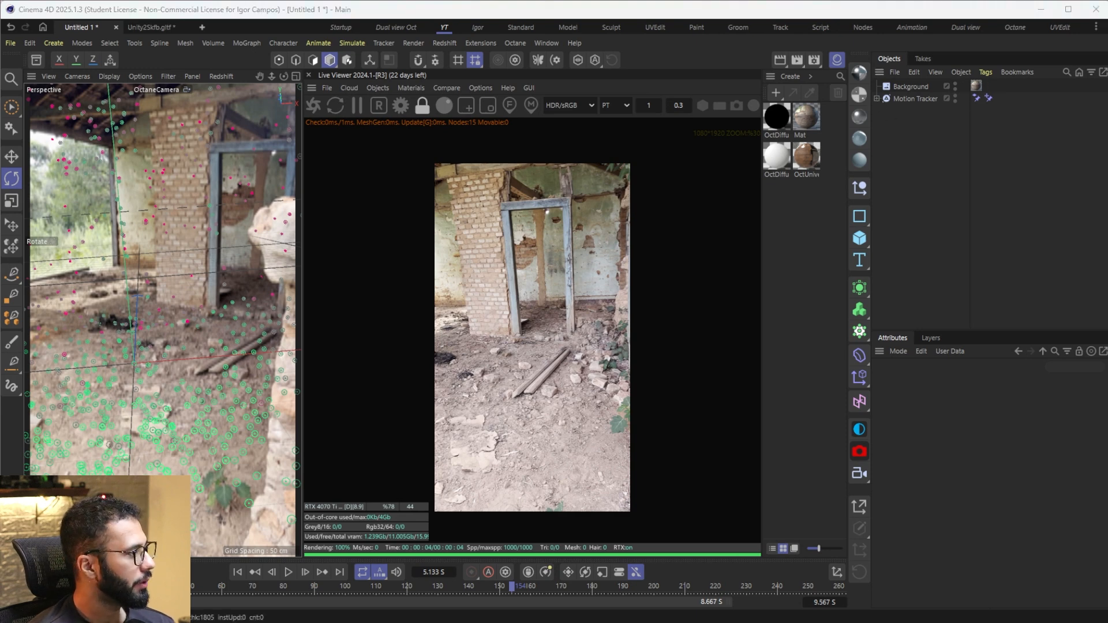
Step: Try to open the downloaded glTF model scene.gltf
{"action": "left_click_drag", "start_coordinate": [0, 243], "coordinate": [209, 240]}
{"action": "left_click", "coordinate": [233, 406]}
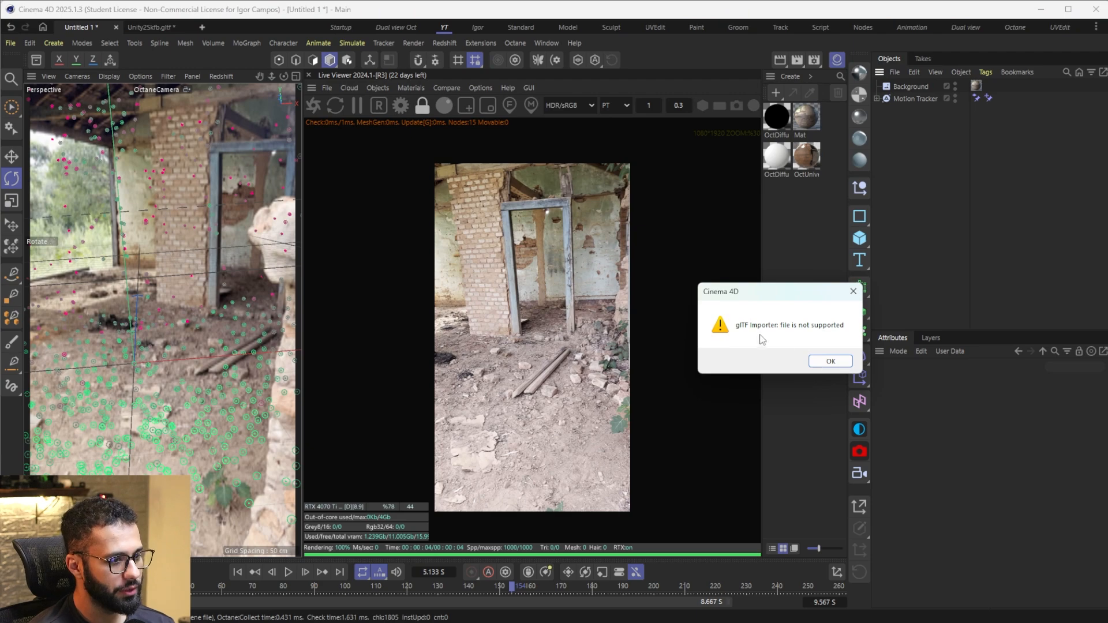
{"action": "left_click", "coordinate": [837, 362]}
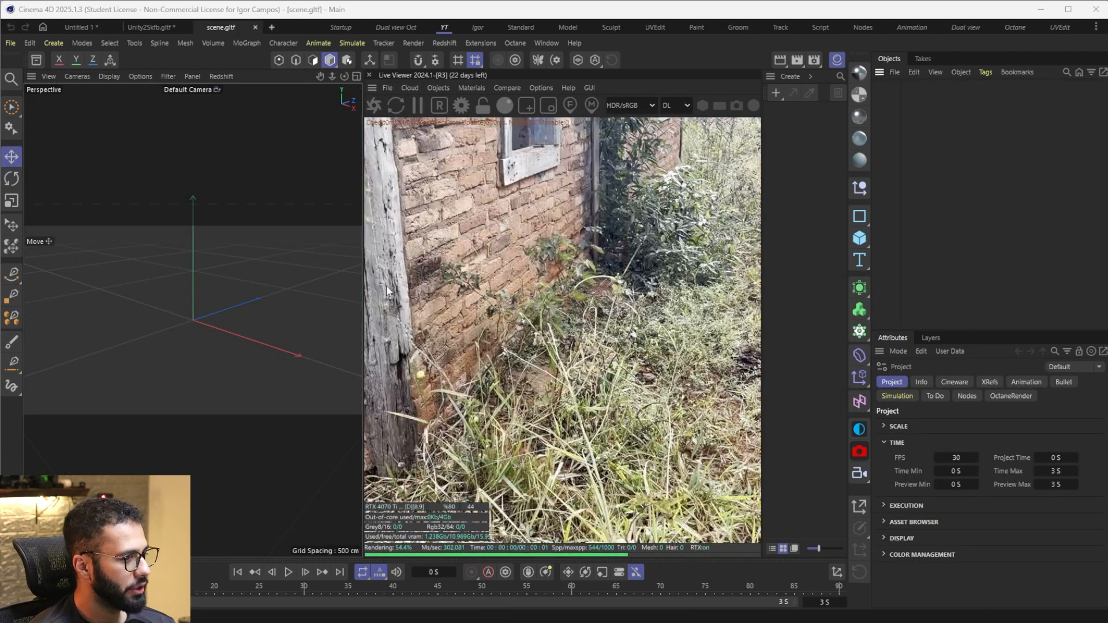
Step: Open the Mystery_Box.usdz model and compare its geometry with the Mystery Box preview on Sketchfab
{"action": "scroll", "coordinate": [195, 250], "scroll_direction": "up", "scroll_amount": 2}
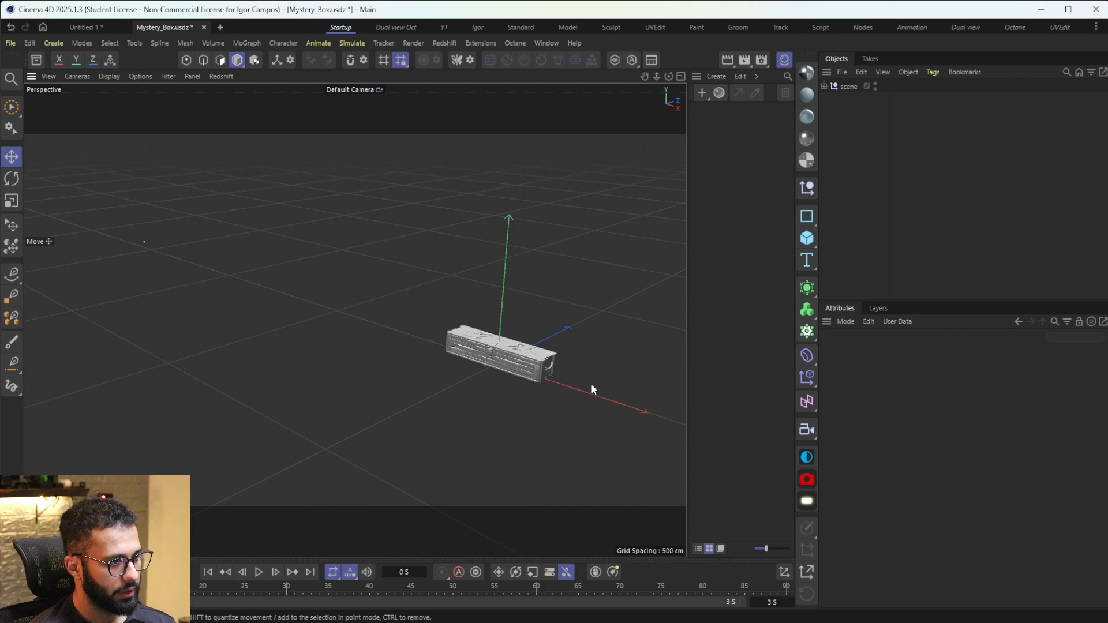
{"action": "scroll", "coordinate": [587, 393], "scroll_direction": "up", "scroll_amount": 5}
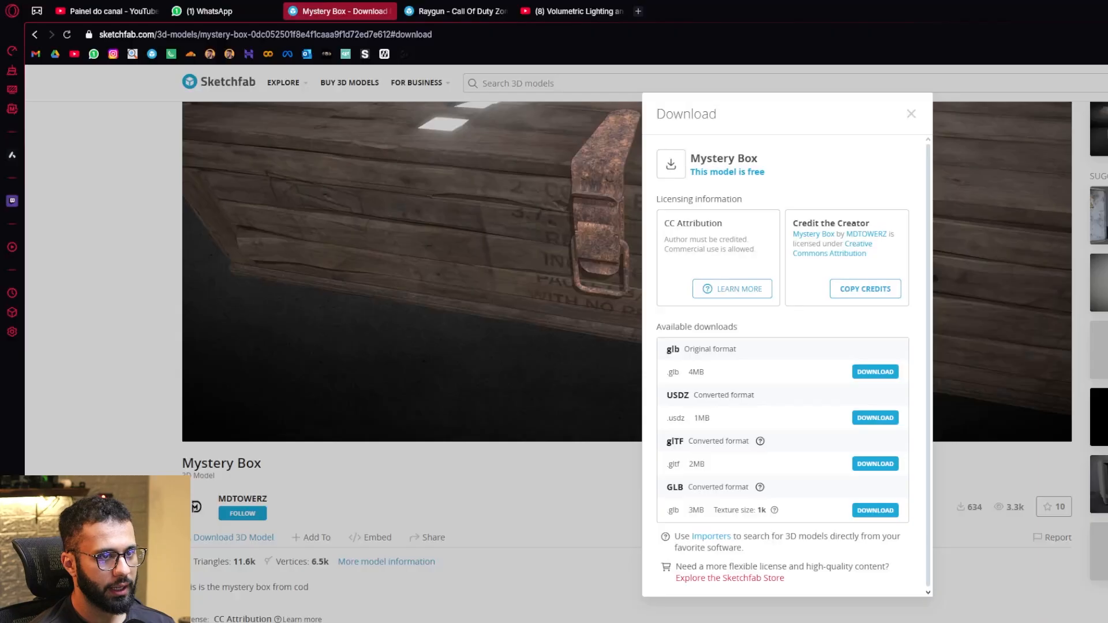
{"action": "left_click", "coordinate": [102, 447]}
{"action": "mouse_move", "coordinate": [624, 312]}
{"action": "left_mouse_down"}
{"action": "mouse_move", "coordinate": [807, 190]}
{"action": "mouse_move", "coordinate": [548, 433]}
{"action": "mouse_move", "coordinate": [558, 376]}
{"action": "mouse_move", "coordinate": [702, 189]}
{"action": "left_mouse_up"}
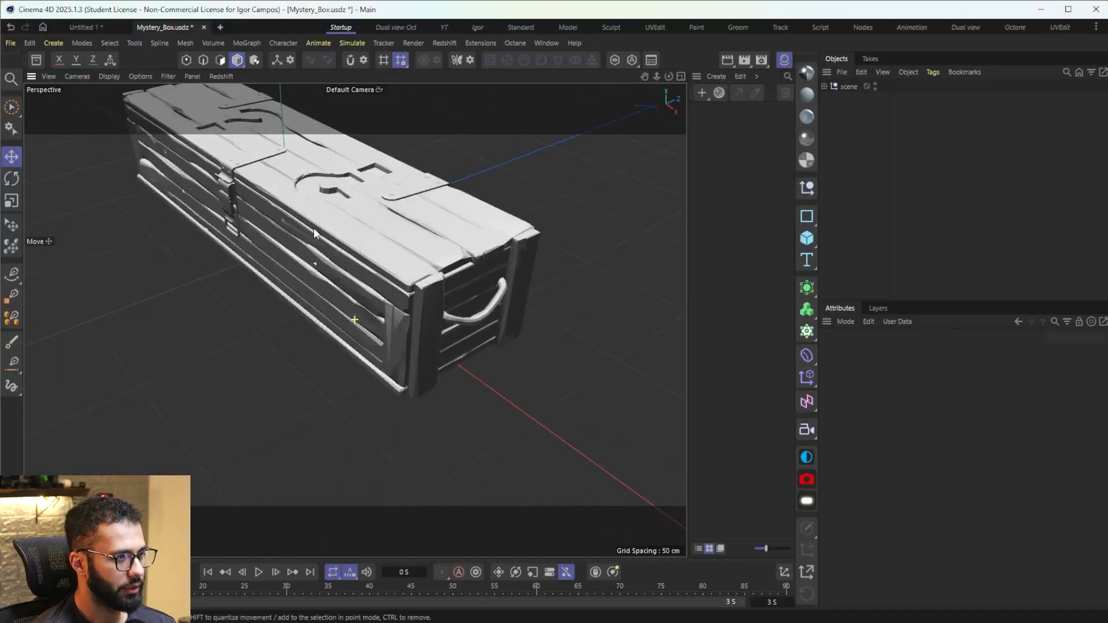
{"action": "left_click_drag", "start_coordinate": [313, 228], "coordinate": [393, 172], "text": "alt"}
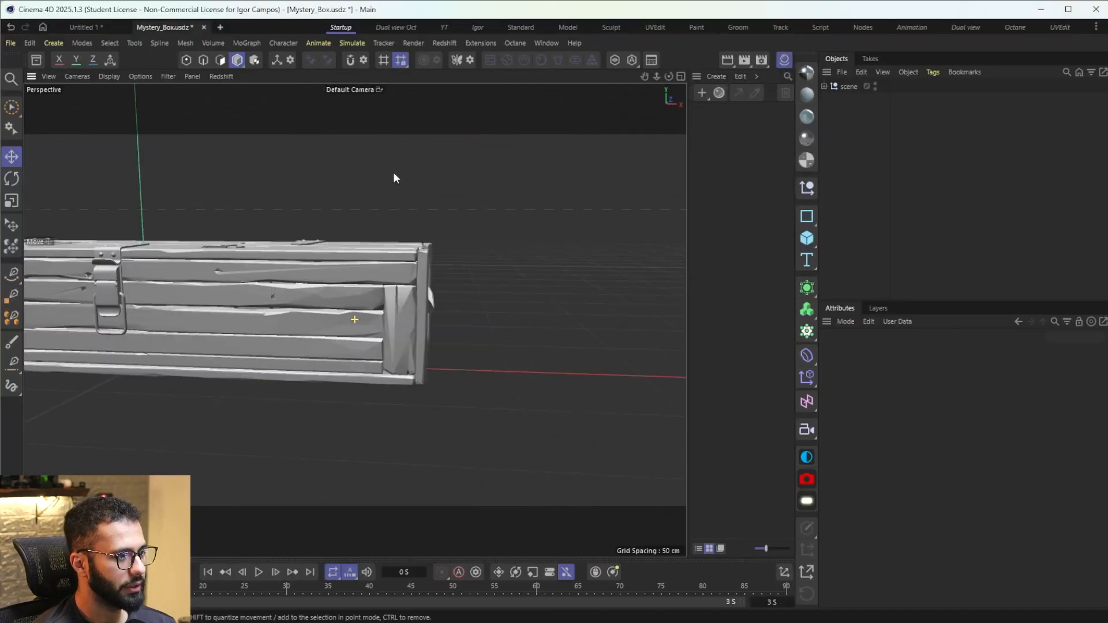
Step: Examine the imported Mystery Box geometry from several angles, checking its polygon edges with Gouraud Shading (Lines)
{"action": "middle_click_drag", "start_coordinate": [293, 305], "coordinate": [364, 316], "text": "alt"}
{"action": "left_click", "coordinate": [365, 317]}
{"action": "left_click_drag", "start_coordinate": [389, 276], "coordinate": [415, 330], "text": "alt"}
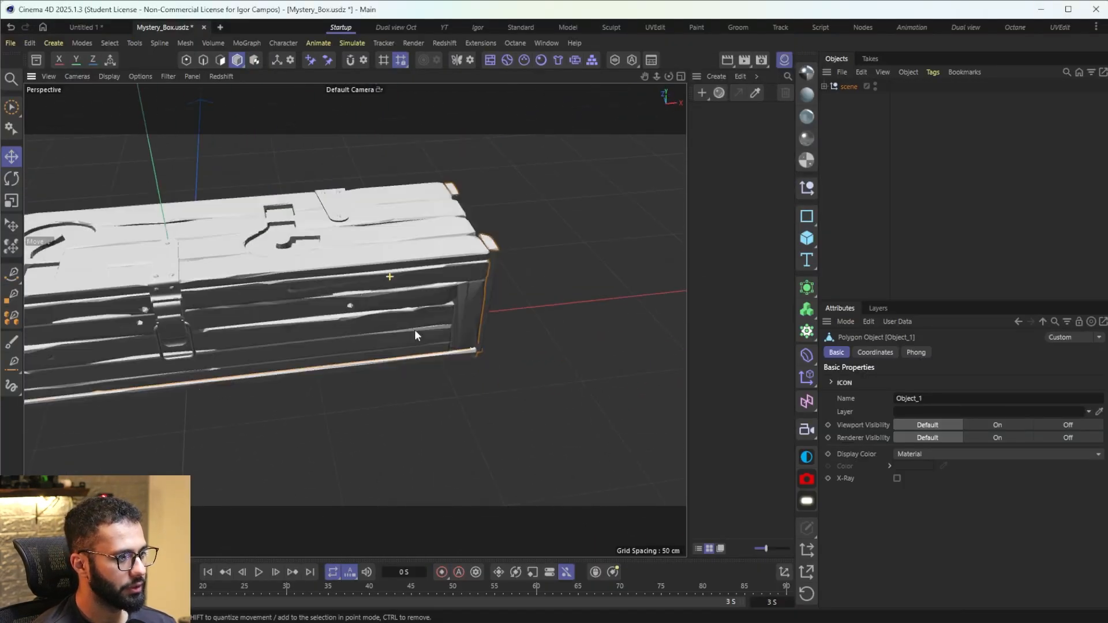
{"action": "middle_click_drag", "start_coordinate": [414, 330], "coordinate": [672, 335], "text": "alt"}
{"action": "left_click_drag", "start_coordinate": [455, 330], "coordinate": [521, 314], "text": "alt"}
{"action": "middle_click_drag", "start_coordinate": [521, 314], "coordinate": [476, 285], "text": "alt"}
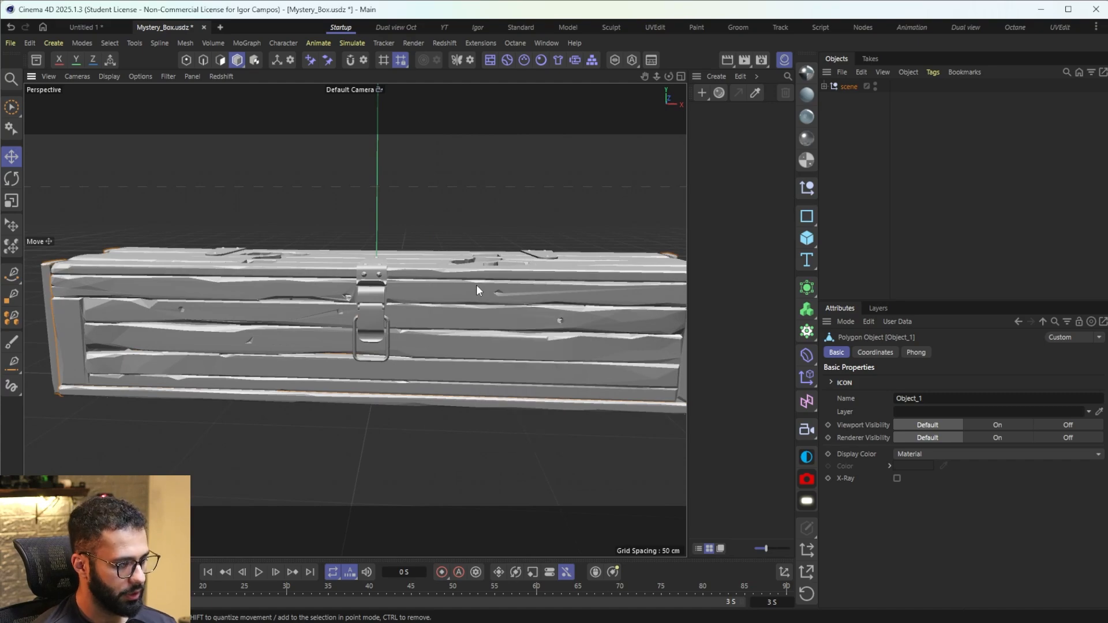
{"action": "key", "text": "n"}
{"action": "key", "text": "b"}
{"action": "left_click_drag", "start_coordinate": [424, 288], "coordinate": [341, 317], "text": "alt"}
{"action": "left_click_drag", "start_coordinate": [531, 427], "coordinate": [342, 327], "text": "alt"}
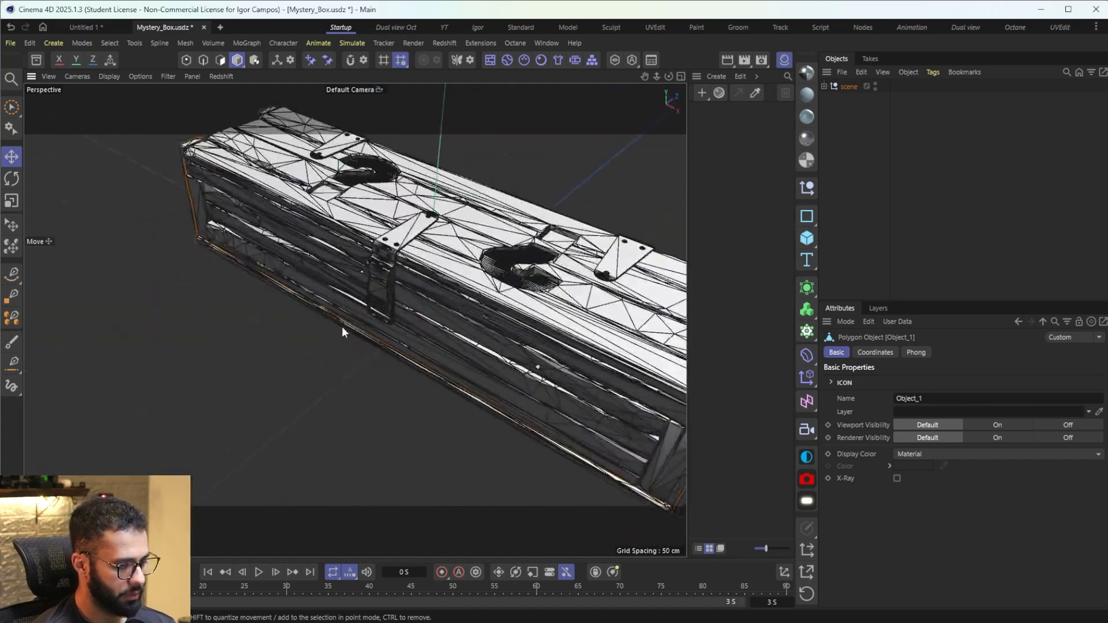
{"action": "left_click_drag", "start_coordinate": [408, 280], "coordinate": [388, 316], "text": "alt"}
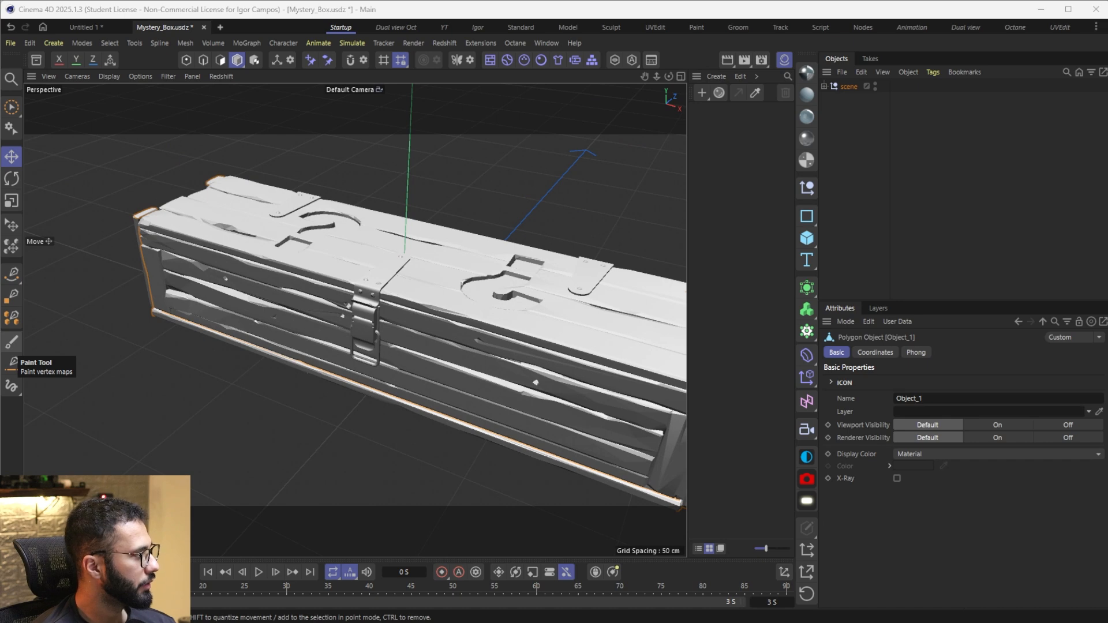
Step: Show the model's textures folder as image thumbnails and preview BoxIron1Mtl_diffuse.png
{"action": "key", "text": "alt+Tab"}
{"action": "right_click", "coordinate": [584, 392]}
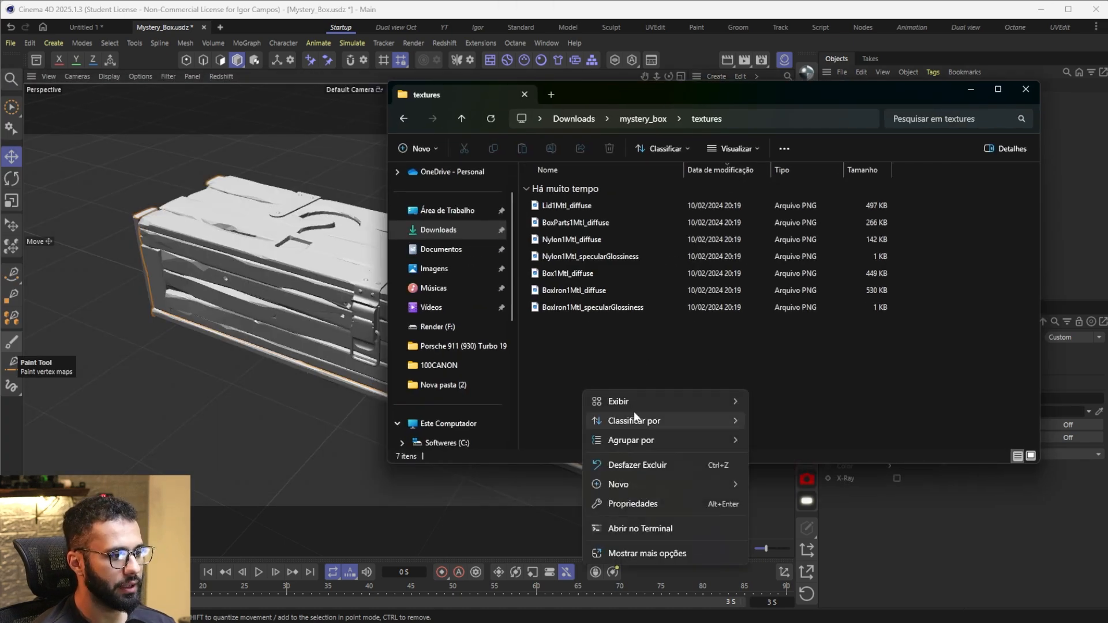
{"action": "mouse_move", "coordinate": [664, 401]}
{"action": "left_click", "coordinate": [815, 425]}
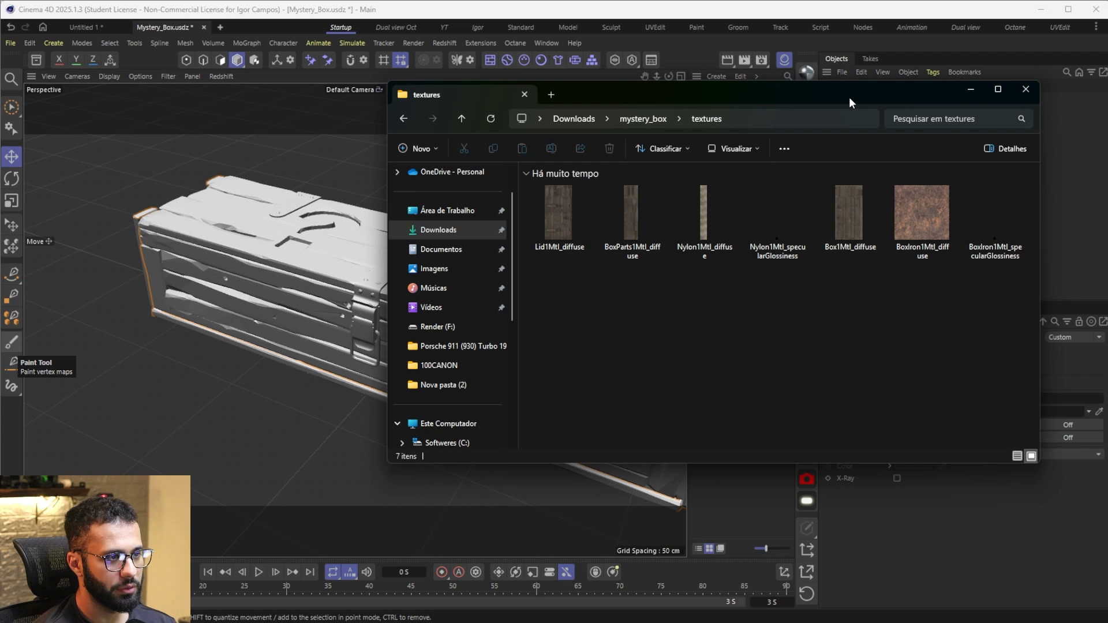
{"action": "left_click_drag", "start_coordinate": [850, 97], "coordinate": [698, 97]}
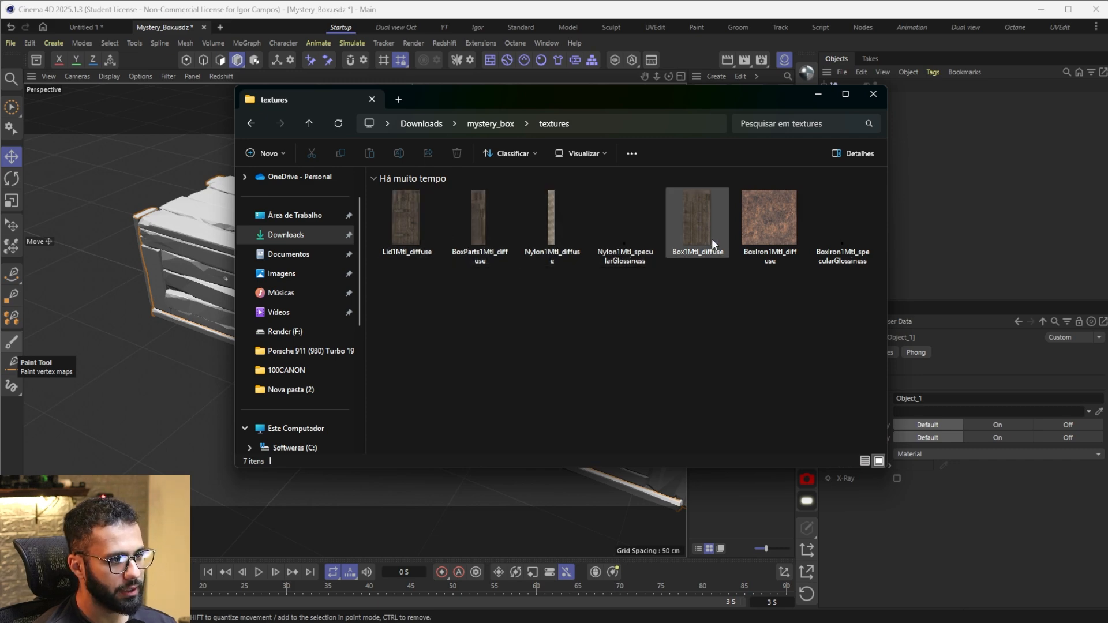
{"action": "left_click_drag", "start_coordinate": [705, 92], "coordinate": [1089, 121]}
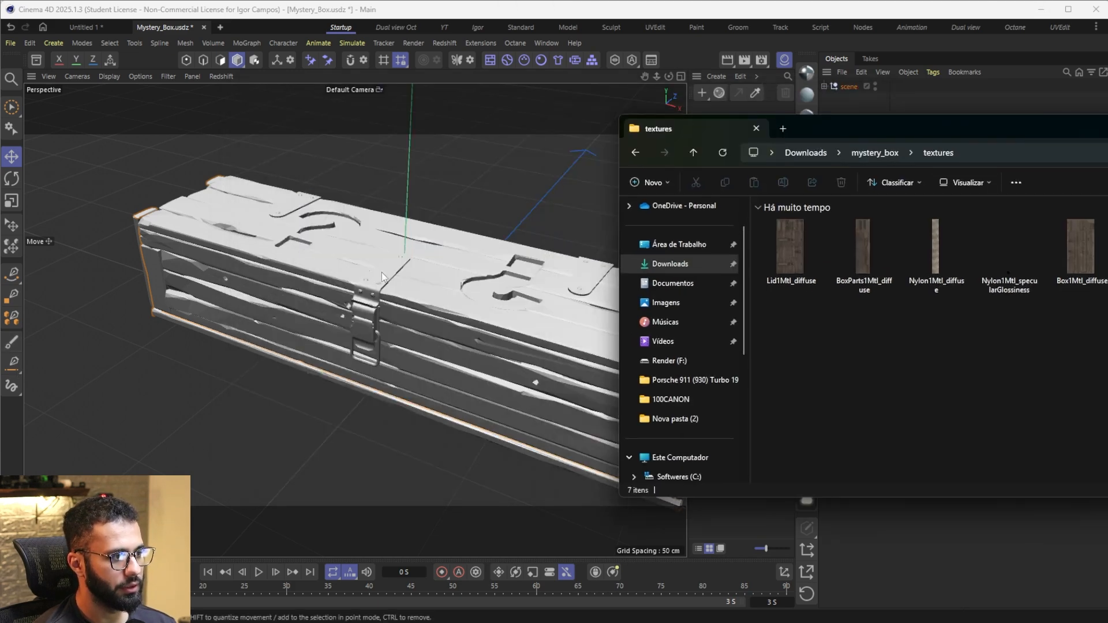
{"action": "left_click_drag", "start_coordinate": [866, 128], "coordinate": [641, 128]}
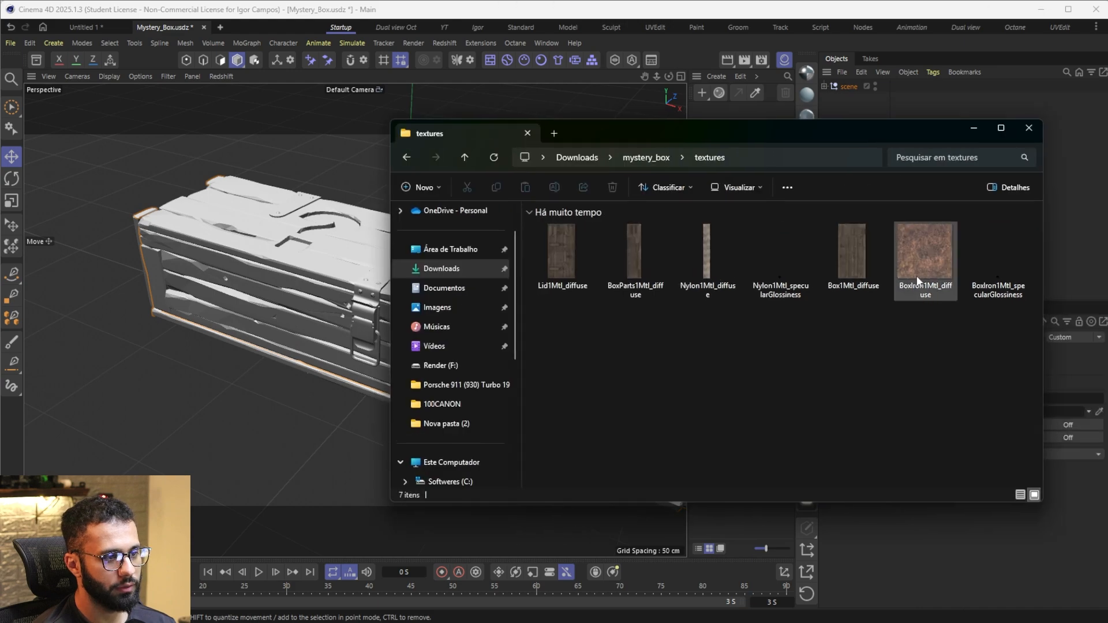
{"action": "double_click", "coordinate": [915, 248]}
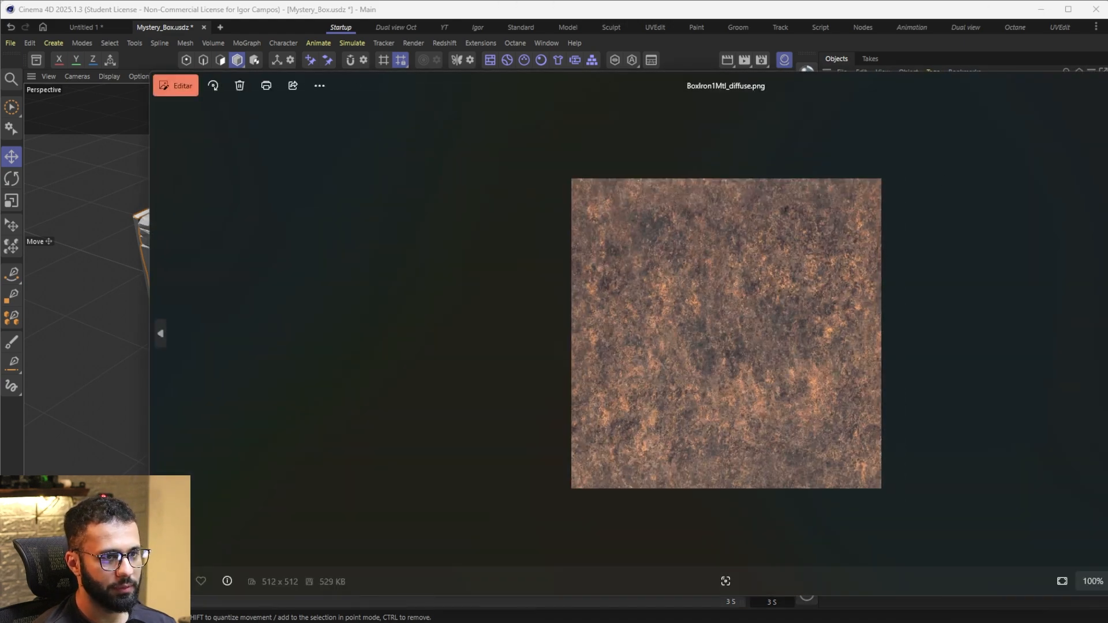
{"action": "left_click", "coordinate": [1107, 81]}
Step: Compare the materials and glowing question marks of the Mystery Box in its Sketchfab preview from another angle
{"action": "key", "text": "alt+Tab"}
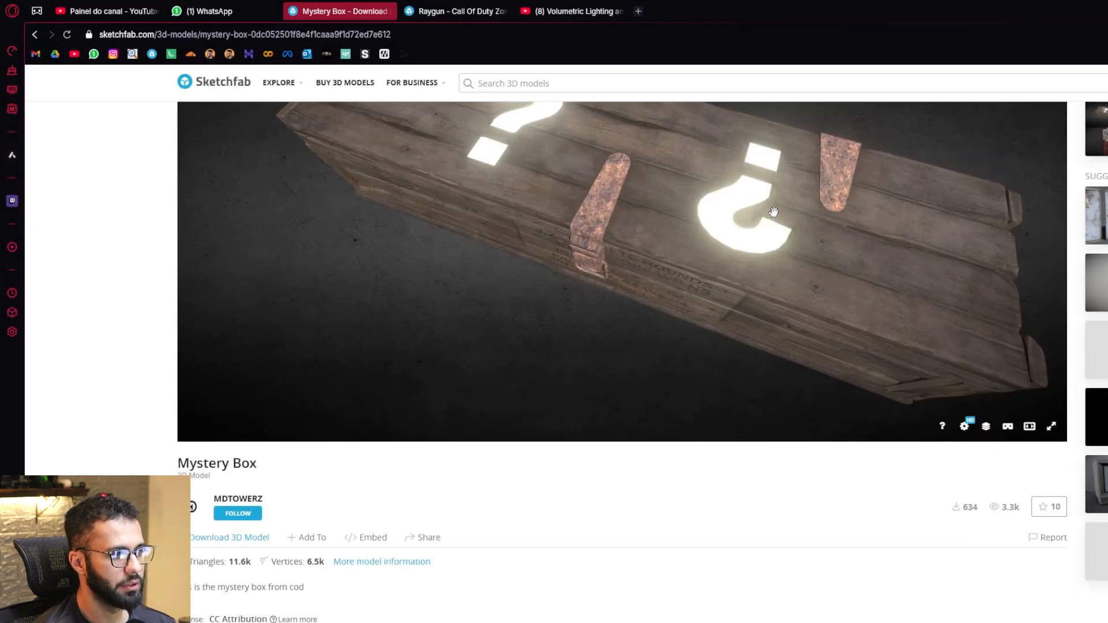
{"action": "key", "text": "2"}
{"action": "mouse_move", "coordinate": [772, 214]}
{"action": "left_mouse_down"}
{"action": "mouse_move", "coordinate": [695, 198]}
{"action": "mouse_move", "coordinate": [564, 210]}
{"action": "mouse_move", "coordinate": [707, 312]}
{"action": "mouse_move", "coordinate": [484, 233]}
{"action": "left_mouse_up"}
{"action": "key", "text": "1"}
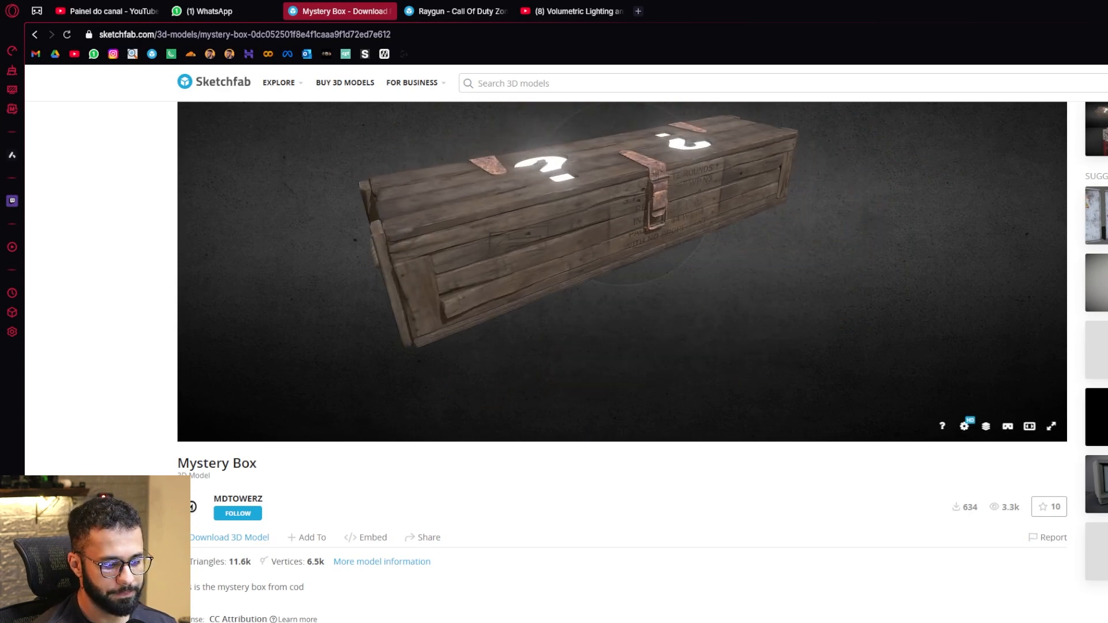
{"action": "key", "text": "alt+Tab"}
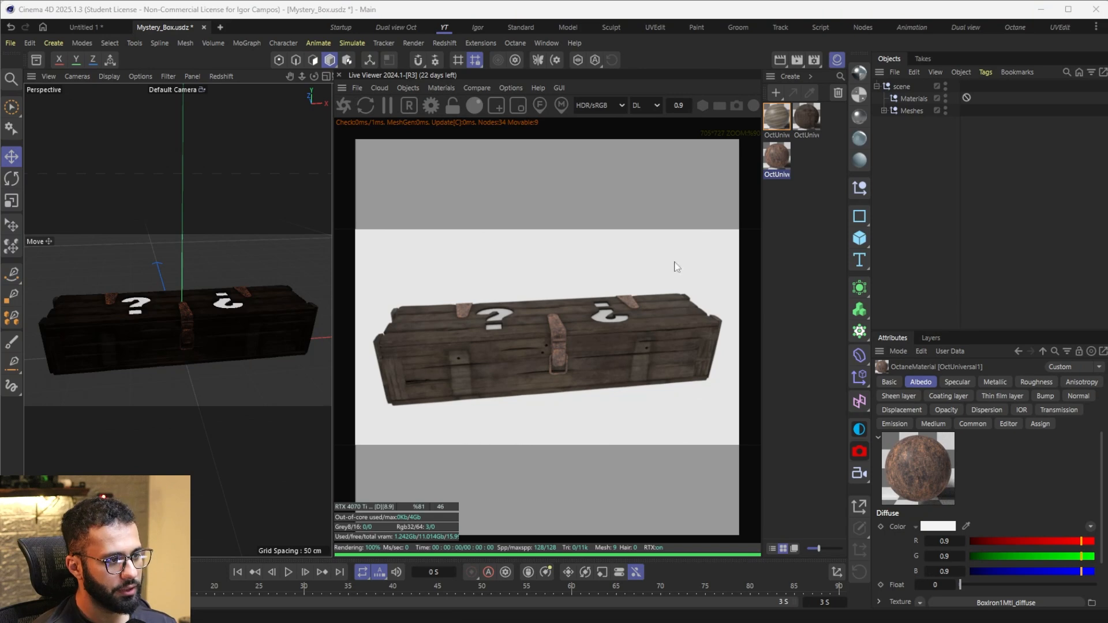
Step: Create an Octane Diffuse material with Blackbody emission, using a yellow Color texture at hue 59° and saturation 100%
{"action": "left_click_drag", "start_coordinate": [541, 291], "coordinate": [589, 296]}
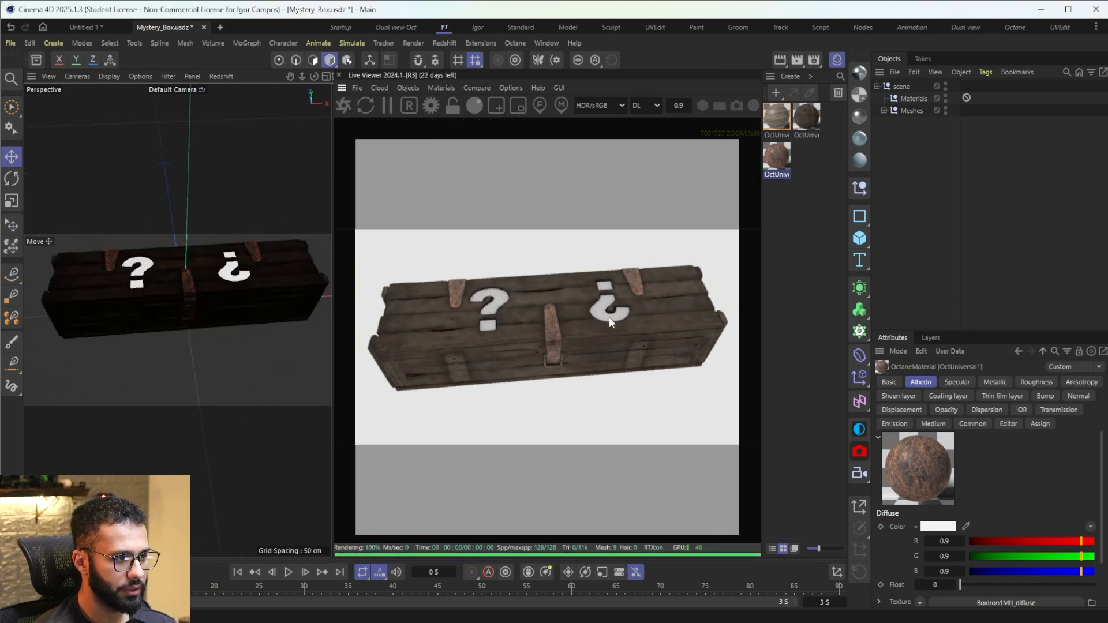
{"action": "left_click", "coordinate": [822, 199]}
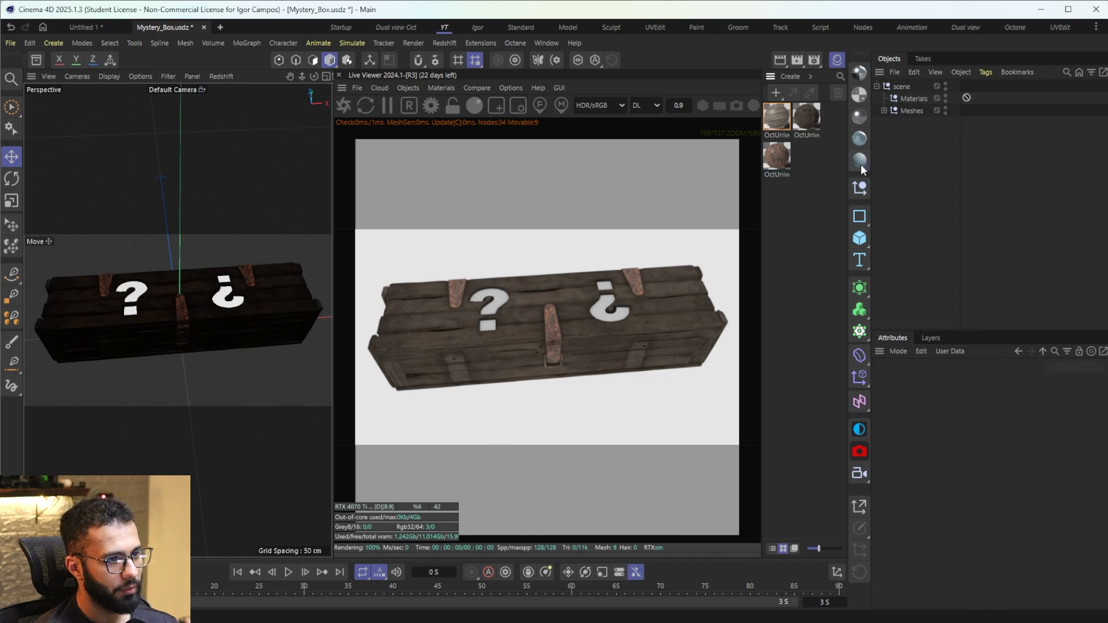
{"action": "left_click", "coordinate": [861, 162]}
{"action": "double_click", "coordinate": [777, 115]}
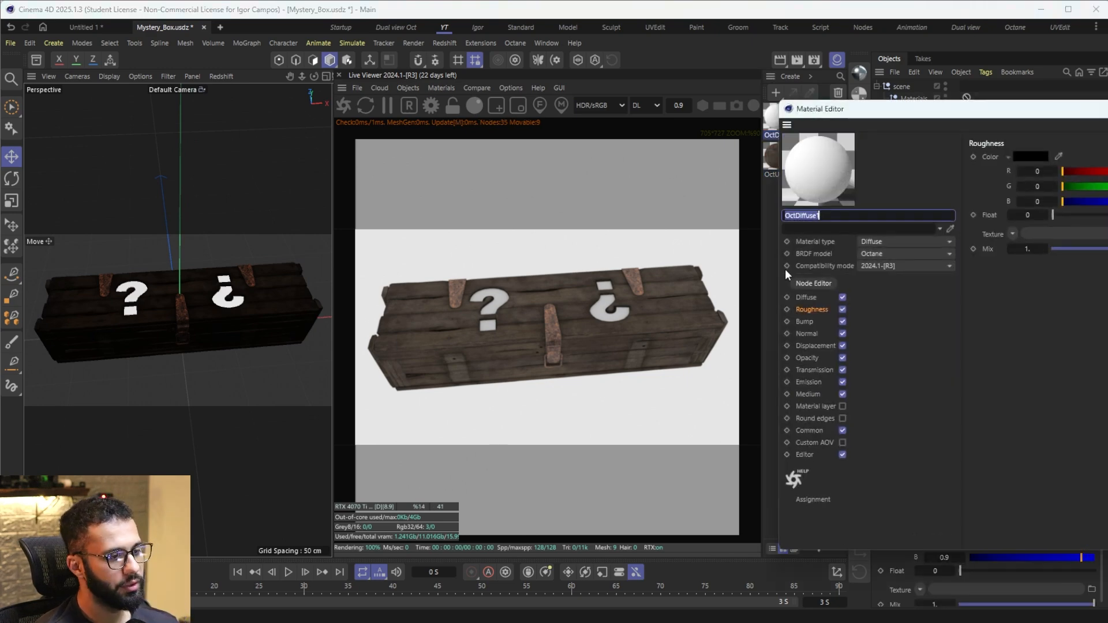
{"action": "left_click", "coordinate": [808, 430]}
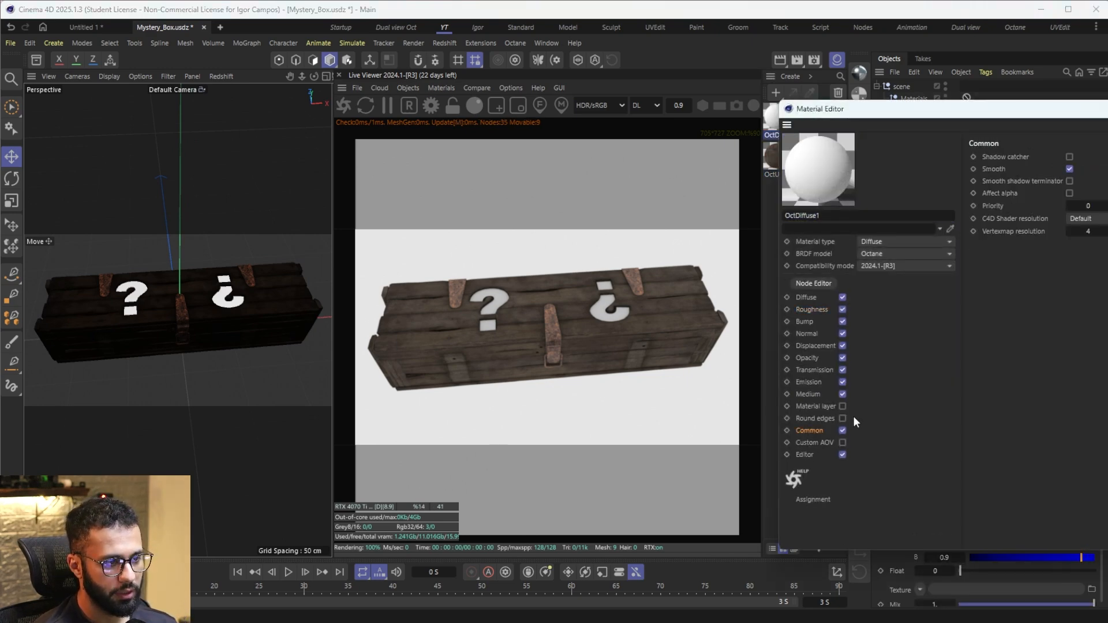
{"action": "left_click", "coordinate": [809, 382]}
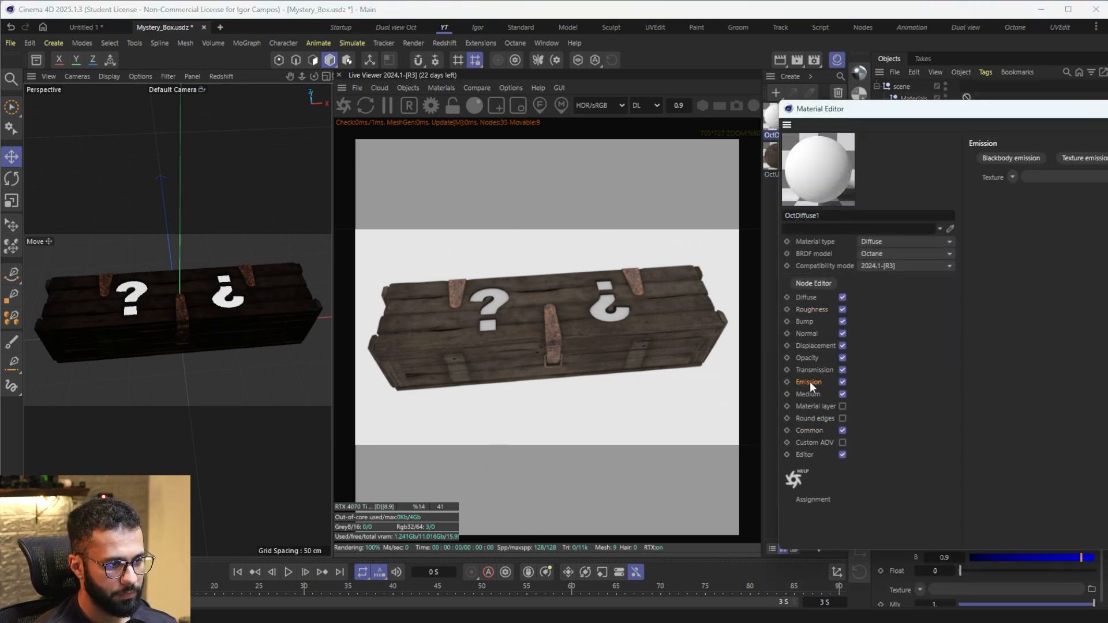
{"action": "left_click", "coordinate": [1011, 158]}
{"action": "left_click", "coordinate": [1023, 211]}
{"action": "left_click", "coordinate": [1077, 192]}
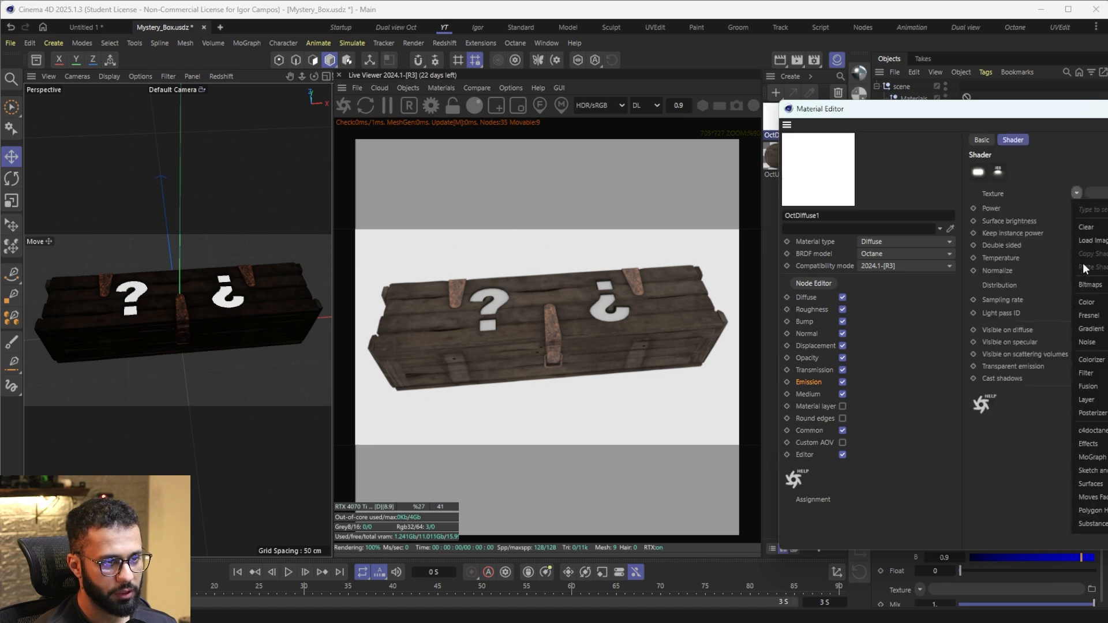
{"action": "left_click", "coordinate": [1096, 303]}
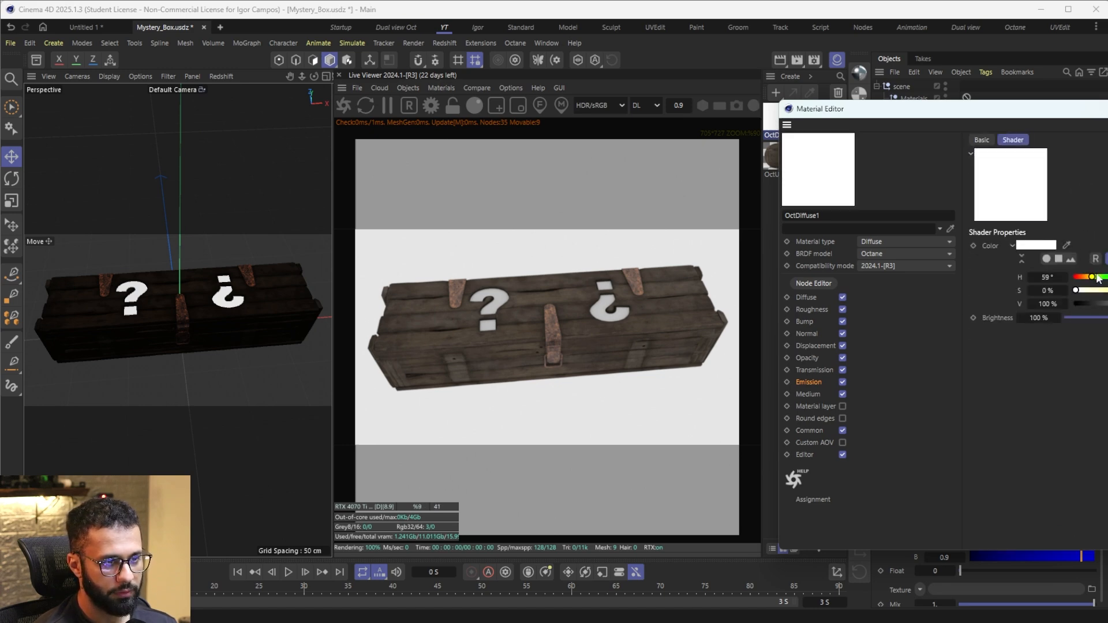
{"action": "left_click", "coordinate": [1107, 109]}
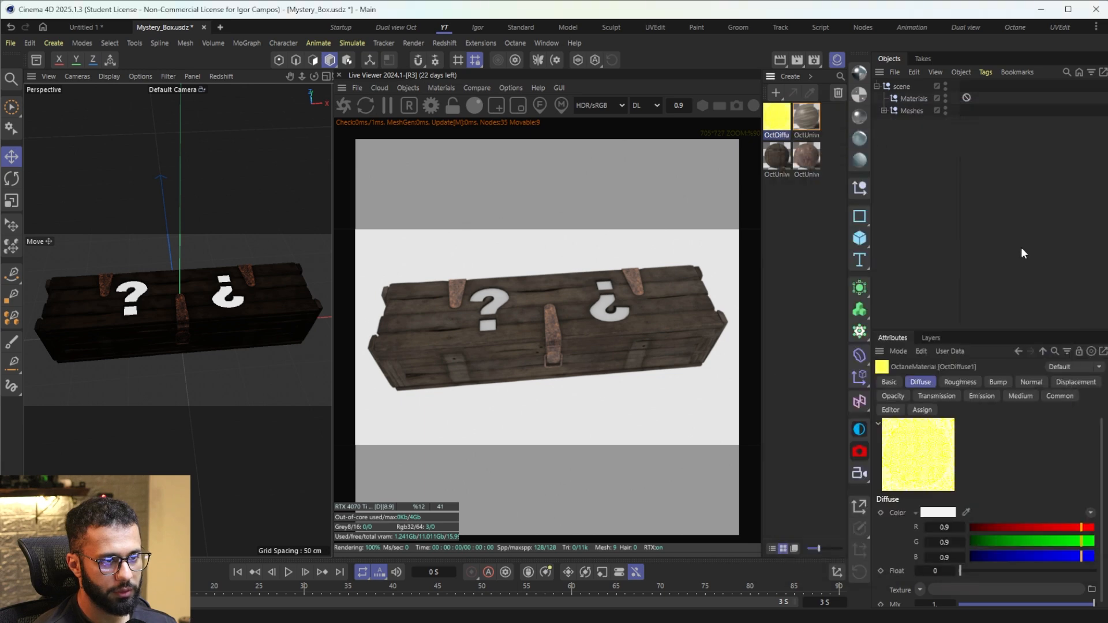
Step: Enable surface brightness for the yellow material's emission and apply the material to the lid's question marks
{"action": "double_click", "coordinate": [777, 119]}
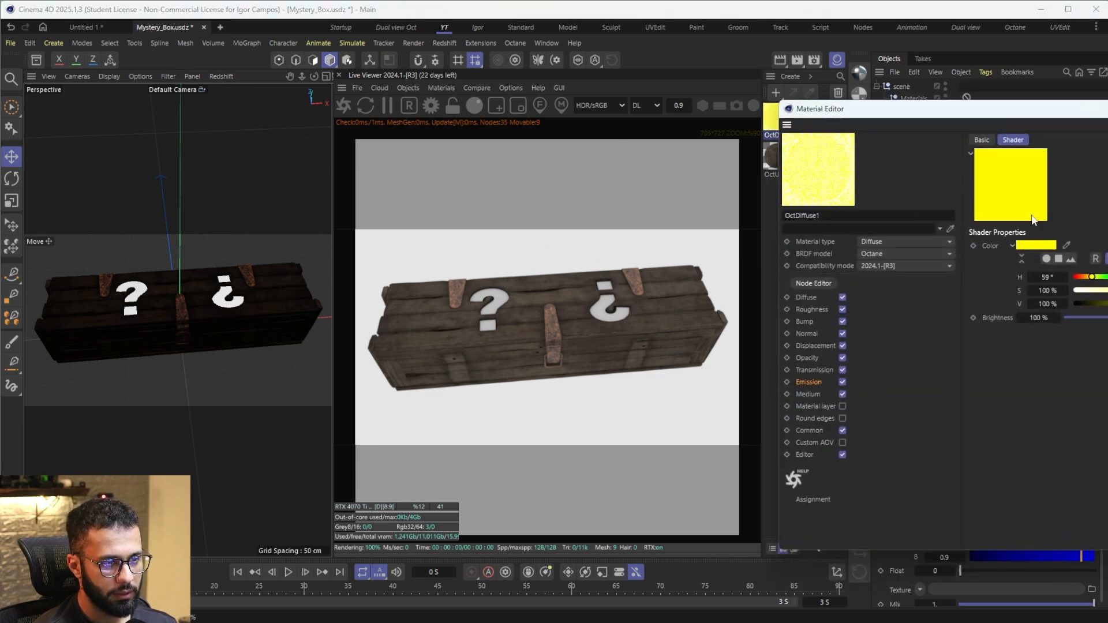
{"action": "left_click", "coordinate": [809, 382]}
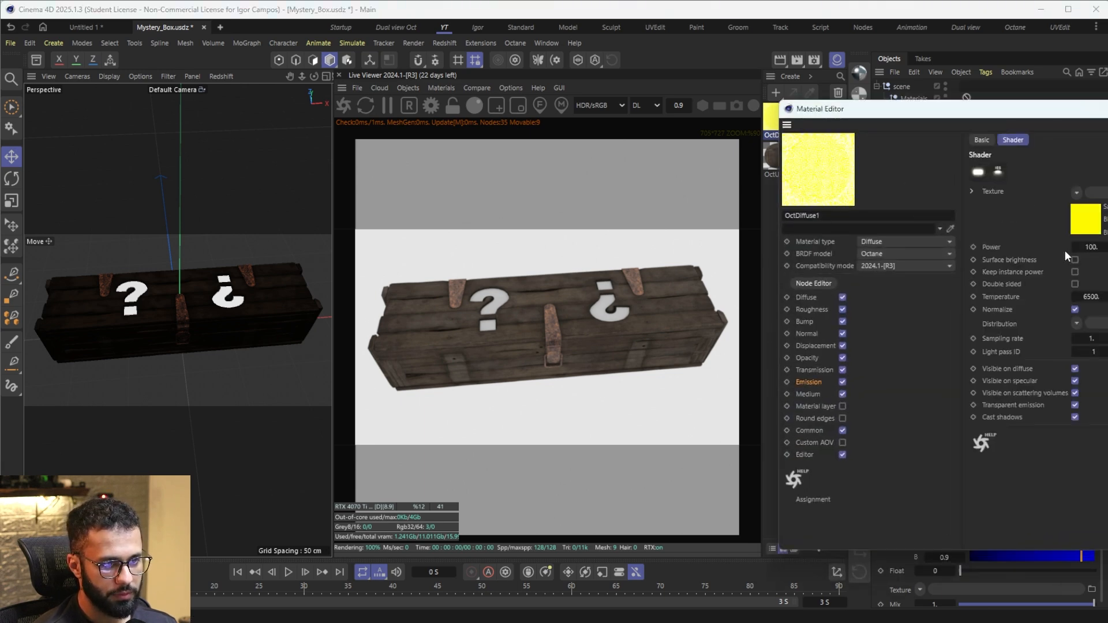
{"action": "left_click", "coordinate": [1075, 259]}
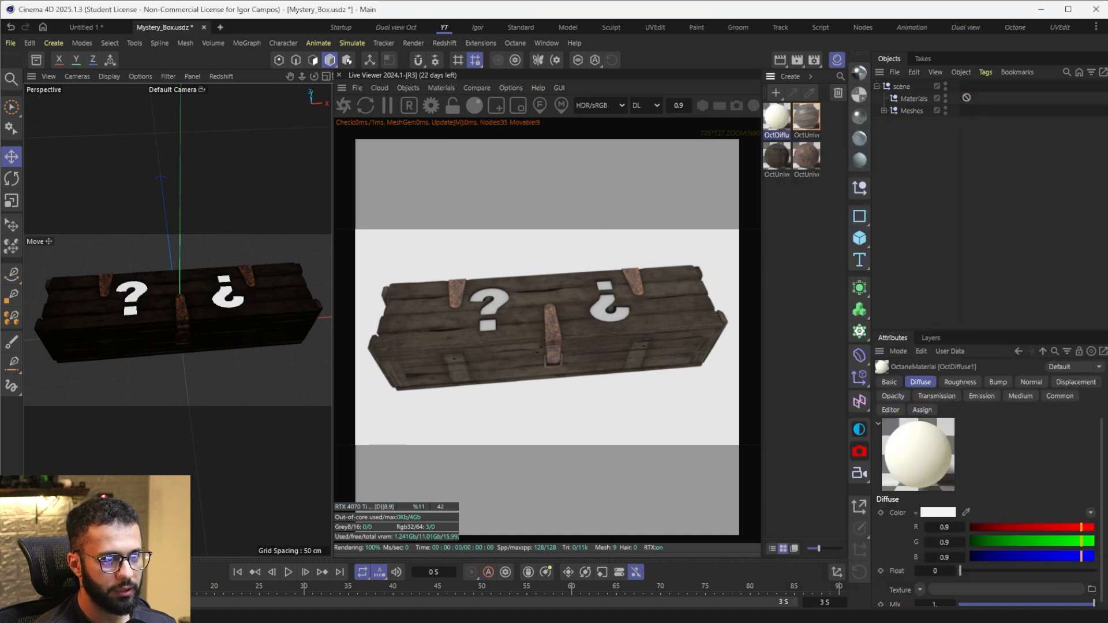
{"action": "left_click_drag", "start_coordinate": [606, 306], "coordinate": [608, 307]}
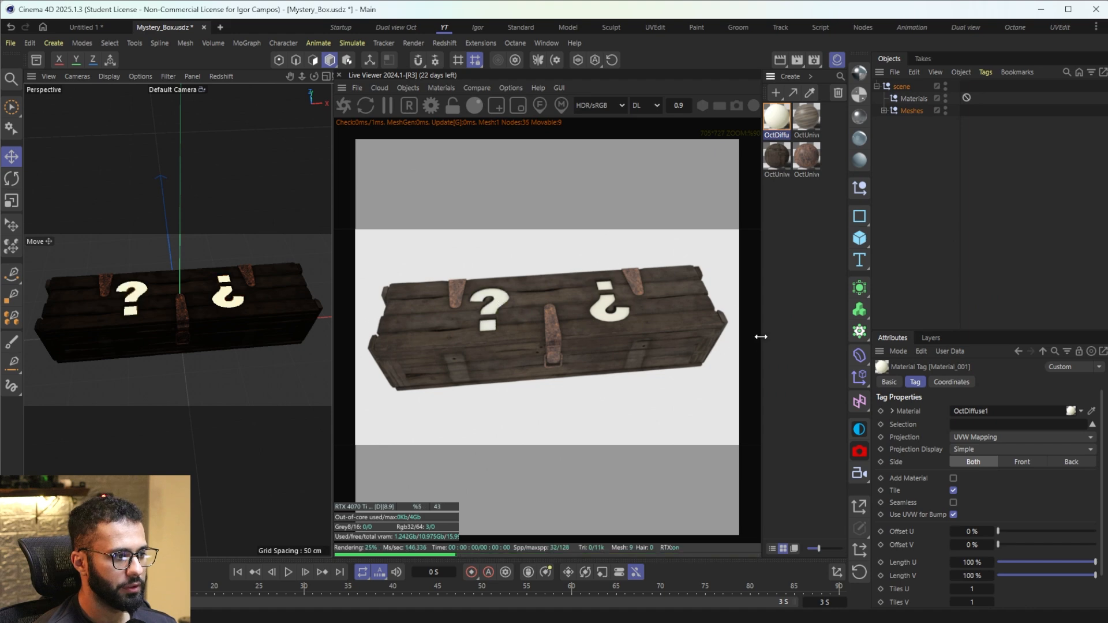
Step: Raise the emission power of the question-mark material, judging the glow with a temporary Octane sky that is deleted again
{"action": "left_click", "coordinate": [859, 429]}
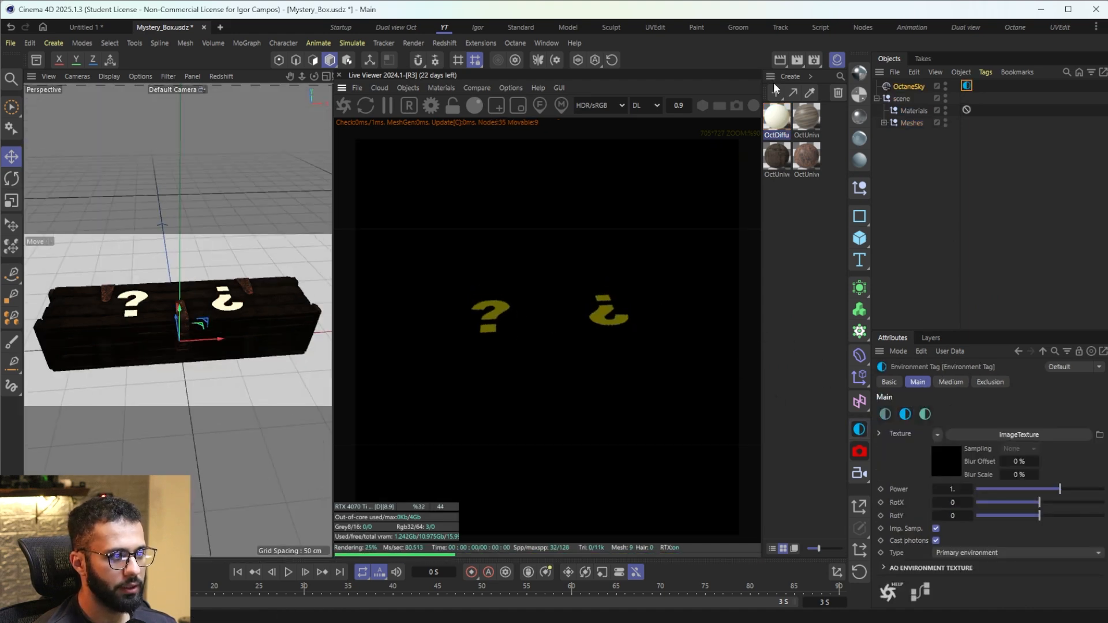
{"action": "double_click", "coordinate": [776, 117]}
{"action": "left_click", "coordinate": [815, 381]}
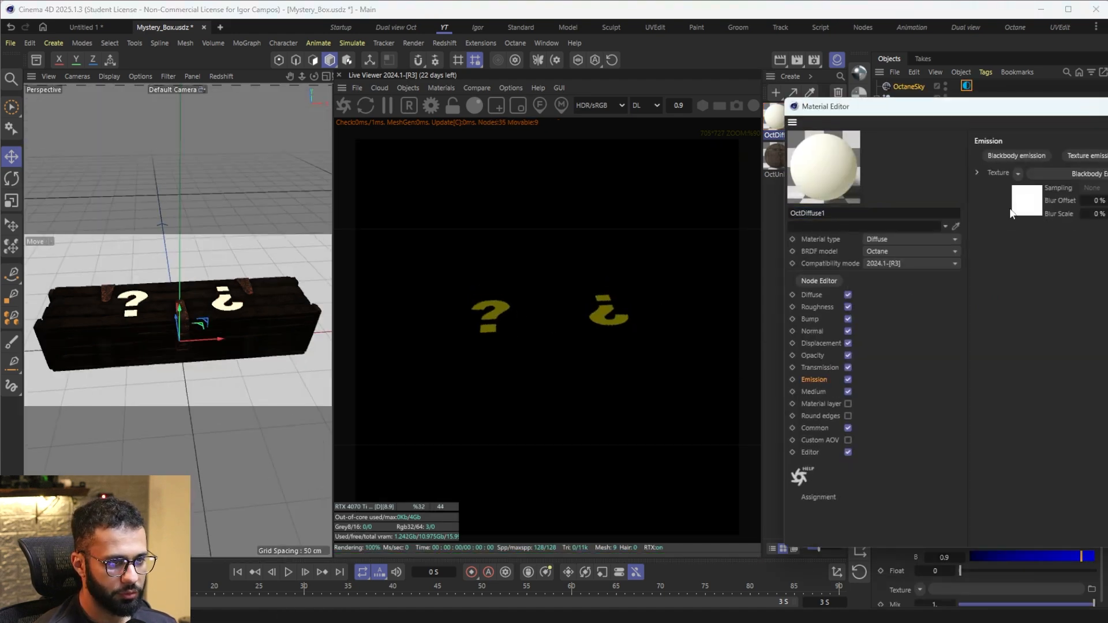
{"action": "left_click", "coordinate": [1021, 203]}
{"action": "left_click_drag", "start_coordinate": [1106, 244], "coordinate": [1107, 245]}
{"action": "left_click", "coordinate": [1107, 106]}
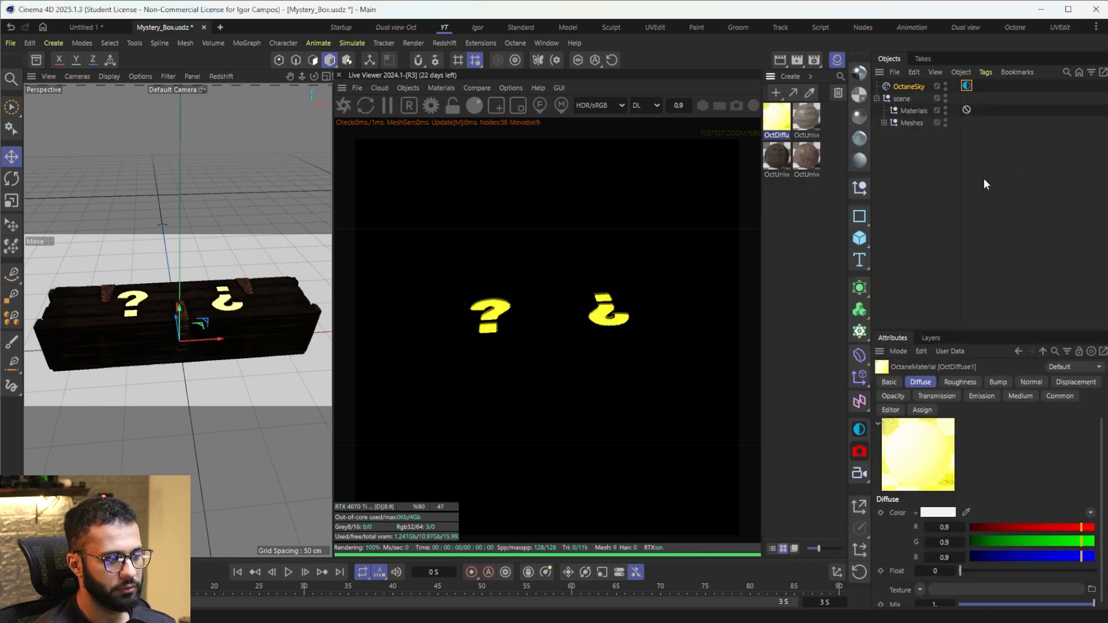
{"action": "left_click", "coordinate": [905, 86]}
{"action": "key", "text": "Delete"}
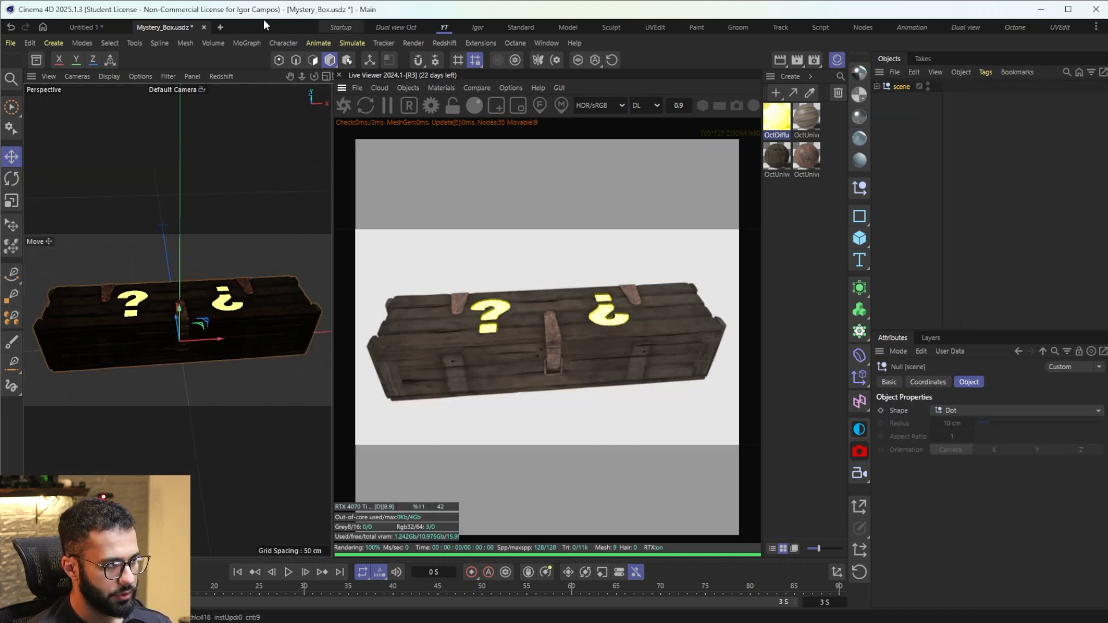
Step: Paste the textured box model into the motion-tracked Untitled 1 project and render it in the Octane Live Viewer
{"action": "left_click", "coordinate": [104, 30]}
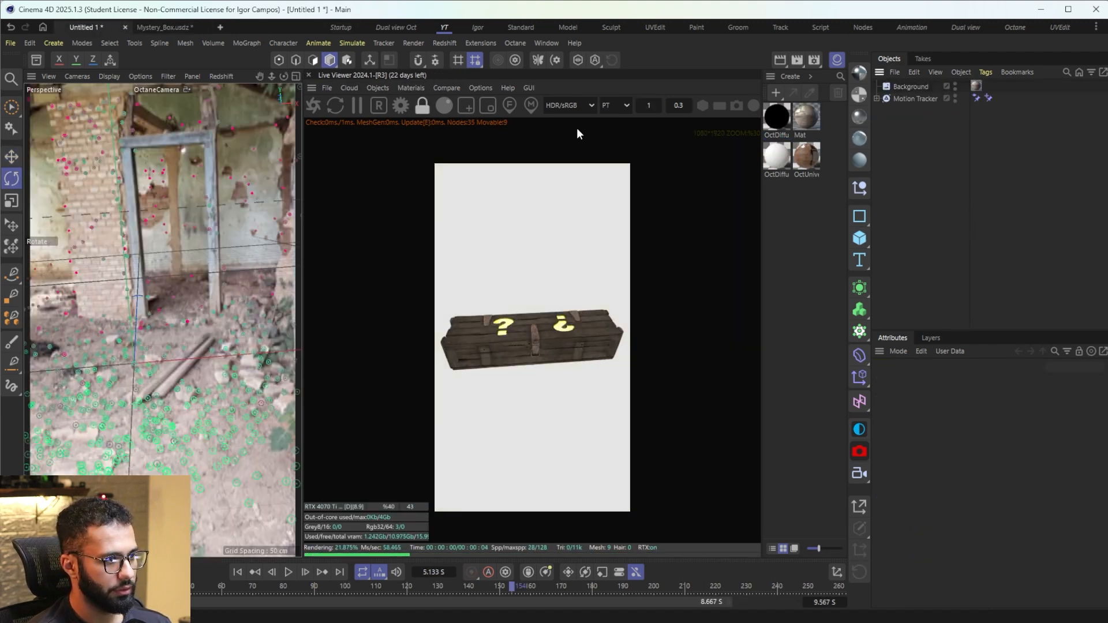
{"action": "key", "text": "ctrl+v"}
{"action": "left_click", "coordinate": [313, 105]}
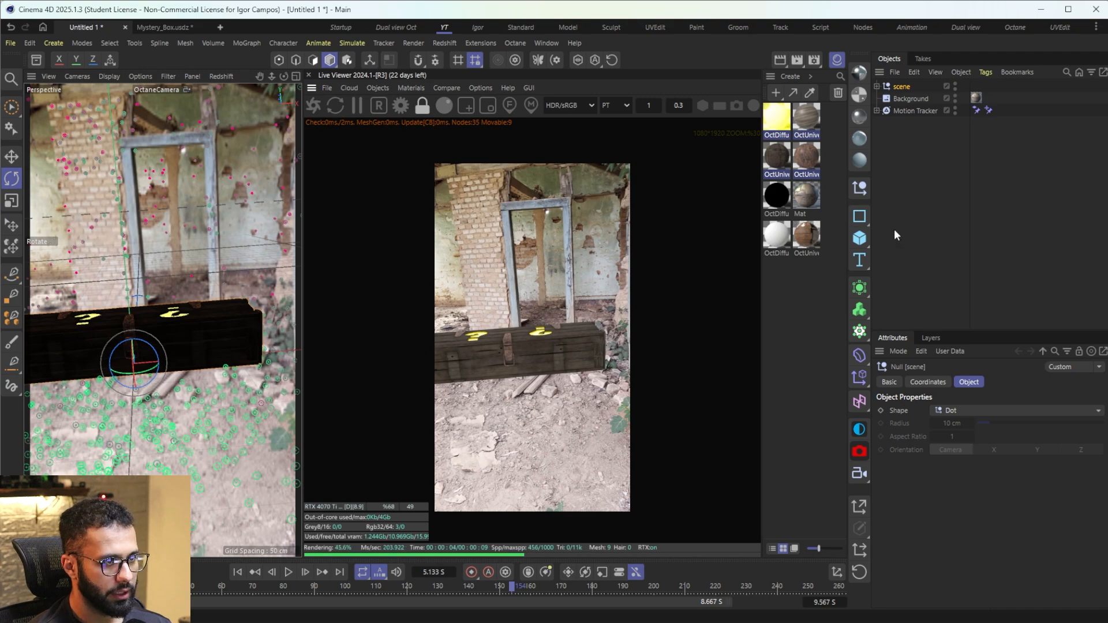
Step: Add a 400 × 400 cm plane as the ground under the box and inspect it outside the tracked camera
{"action": "left_click_drag", "start_coordinate": [852, 247], "coordinate": [913, 278]}
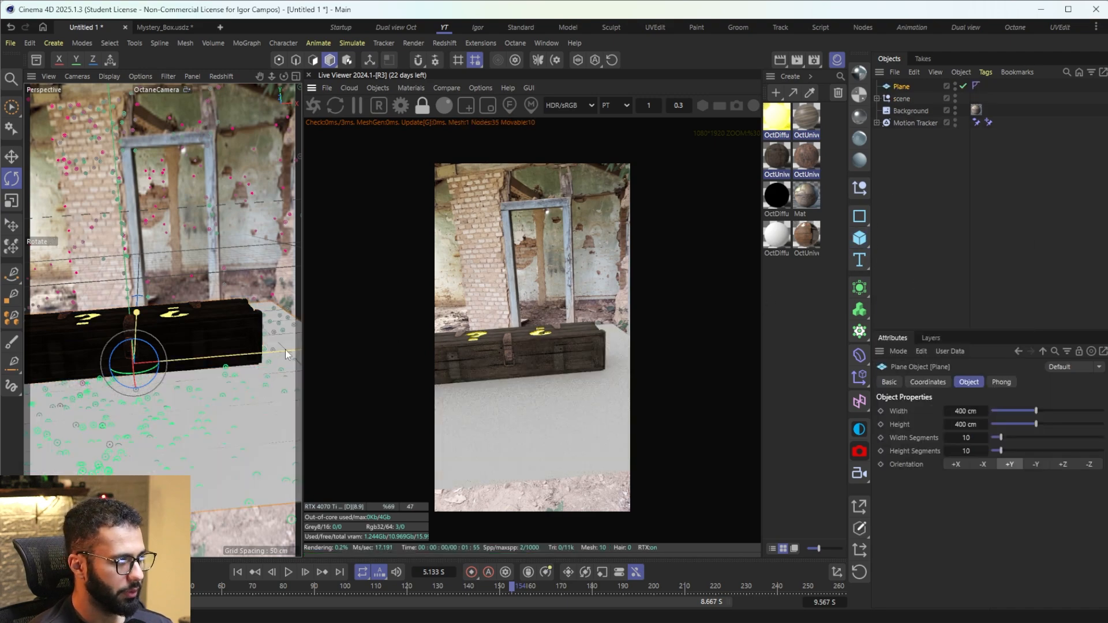
{"action": "middle_click", "coordinate": [232, 273]}
{"action": "middle_click", "coordinate": [232, 273]}
{"action": "scroll", "coordinate": [220, 294], "scroll_direction": "down", "scroll_amount": 10}
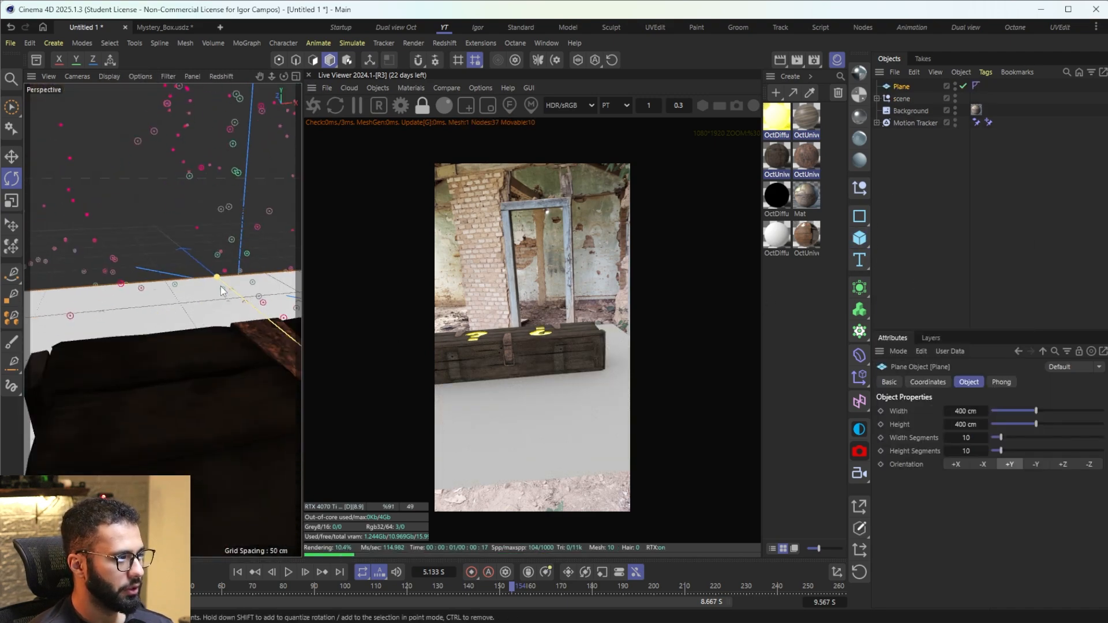
{"action": "left_click_drag", "start_coordinate": [218, 301], "coordinate": [293, 302], "text": "alt"}
Step: Move the box model's scene null back along the plane toward the doorway
{"action": "left_click", "coordinate": [901, 99]}
{"action": "left_click_drag", "start_coordinate": [249, 359], "coordinate": [277, 339], "text": "alt"}
{"action": "key", "text": "e"}
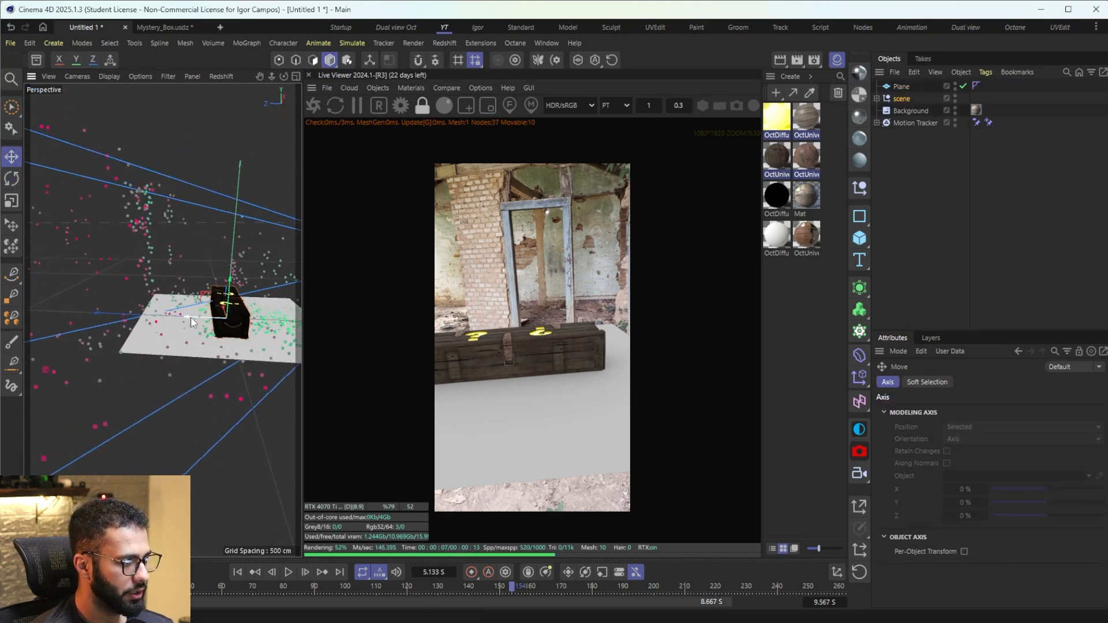
{"action": "mouse_move", "coordinate": [191, 322]}
{"action": "left_mouse_down"}
{"action": "mouse_move", "coordinate": [126, 319]}
{"action": "mouse_move", "coordinate": [199, 293]}
{"action": "mouse_move", "coordinate": [181, 305]}
{"action": "left_mouse_up"}
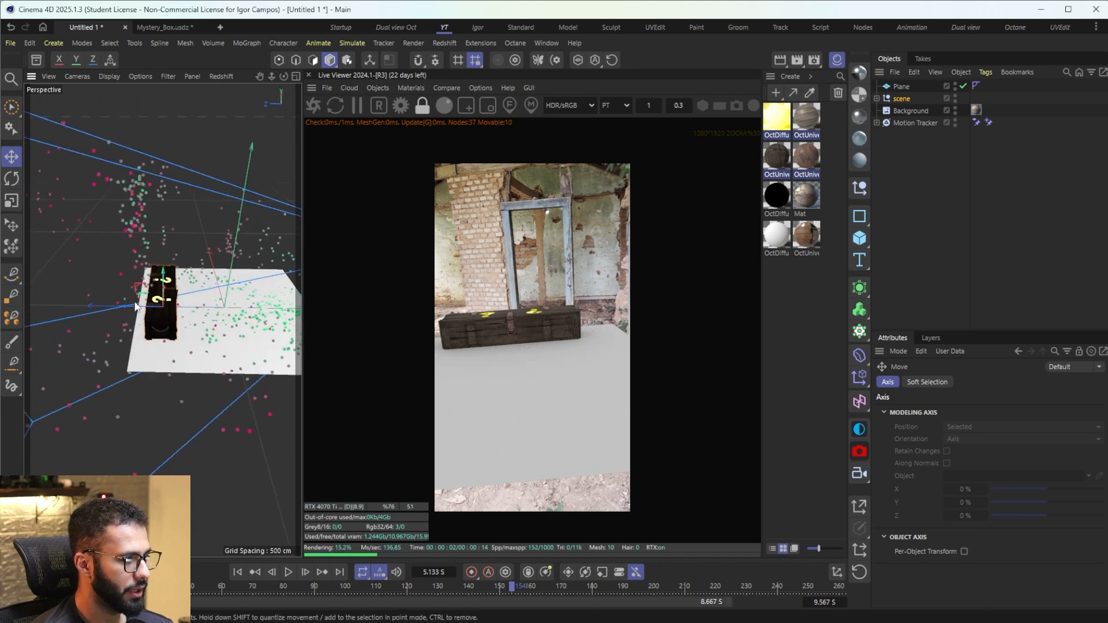
Step: Select the ground plane under the box and shorten its height to about 350 cm
{"action": "left_click_drag", "start_coordinate": [234, 333], "coordinate": [226, 319], "text": "alt"}
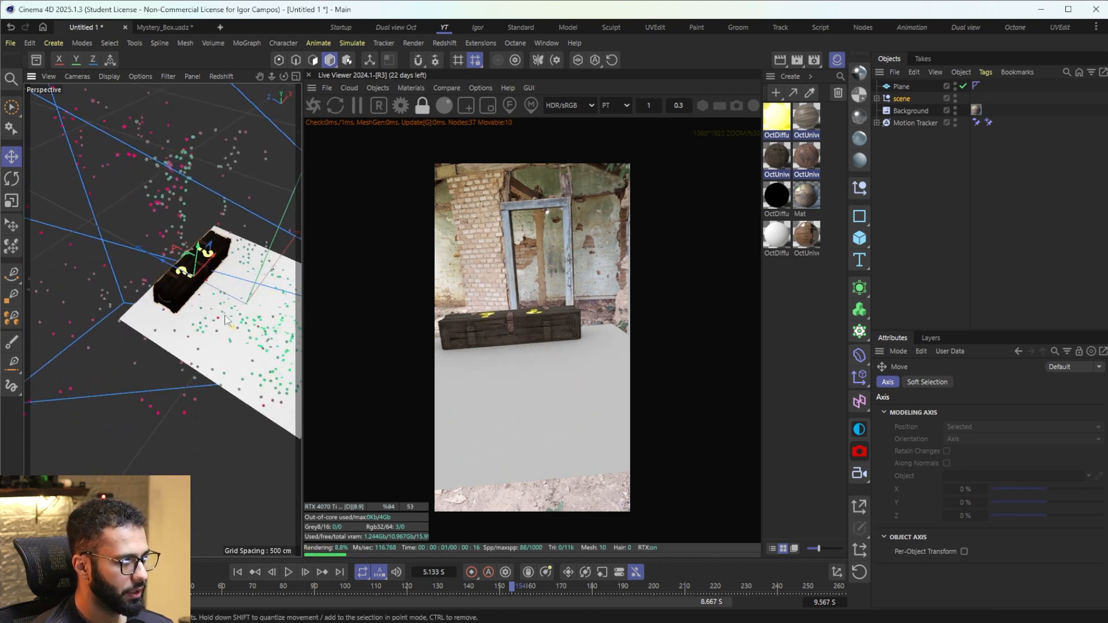
{"action": "left_click", "coordinate": [226, 319]}
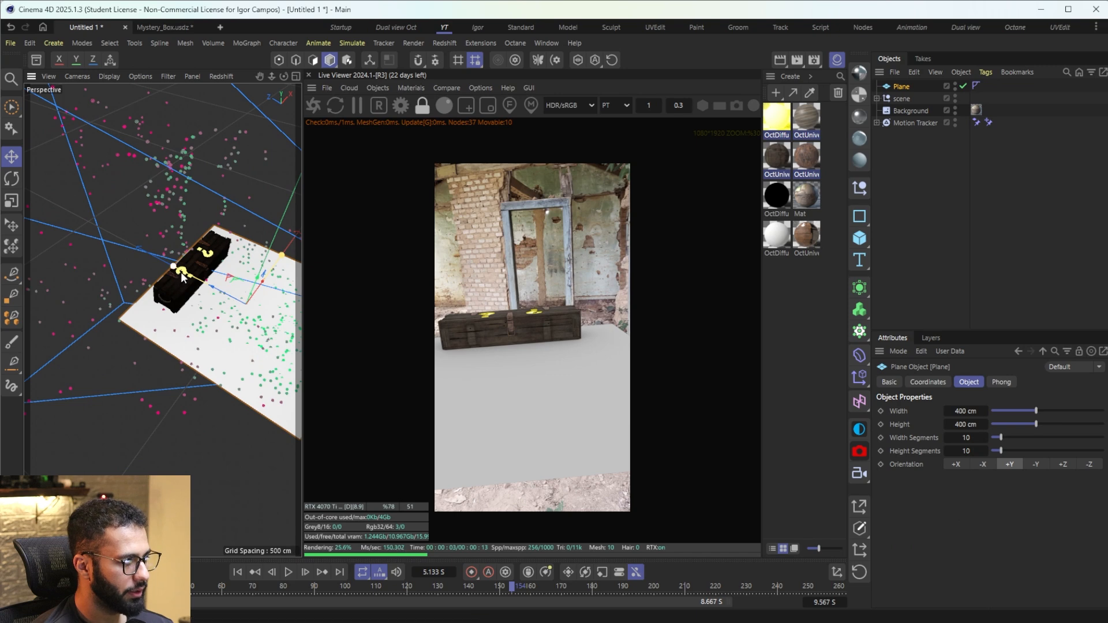
{"action": "left_click_drag", "start_coordinate": [182, 277], "coordinate": [199, 304]}
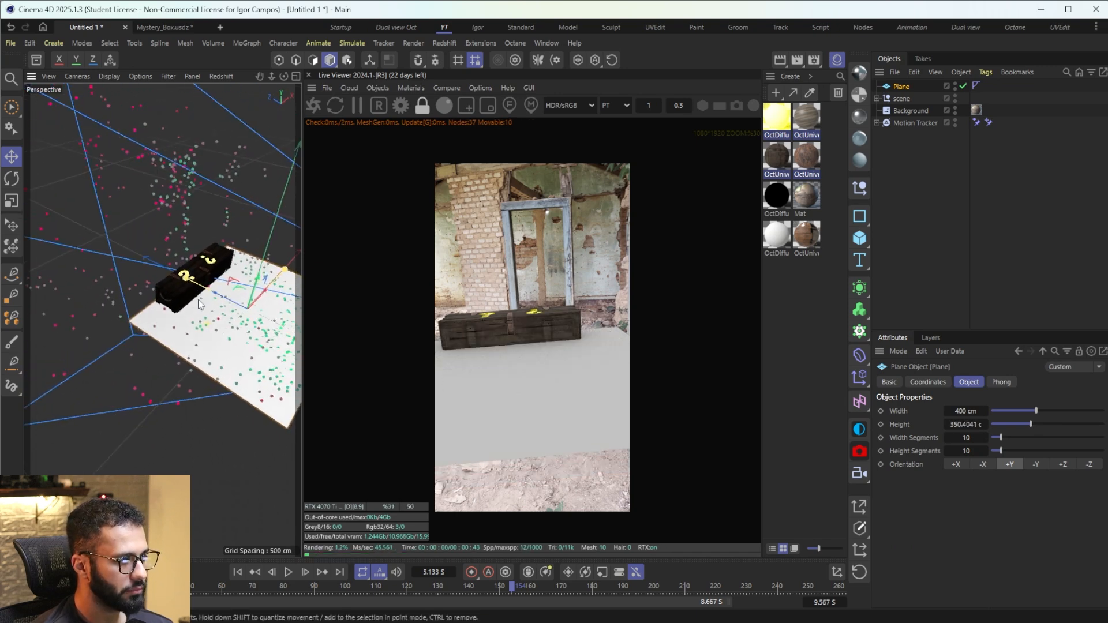
Step: Apply the black OctDiffuse2 material to the ground plane and shift the box's scene null slightly sideways
{"action": "left_click_drag", "start_coordinate": [777, 202], "coordinate": [212, 281]}
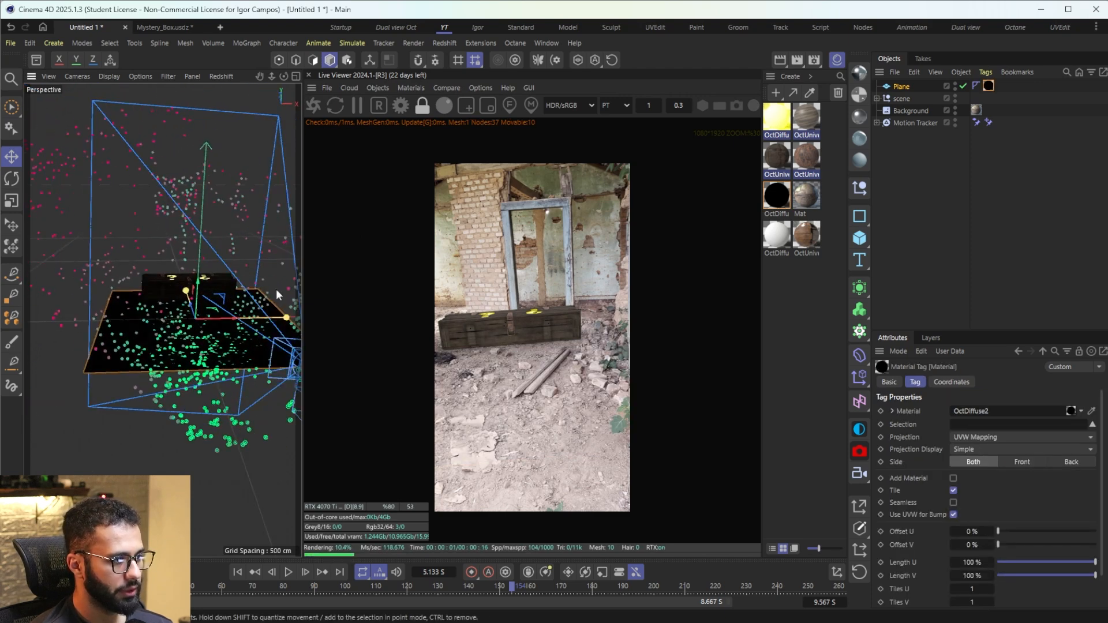
{"action": "left_click", "coordinate": [901, 99]}
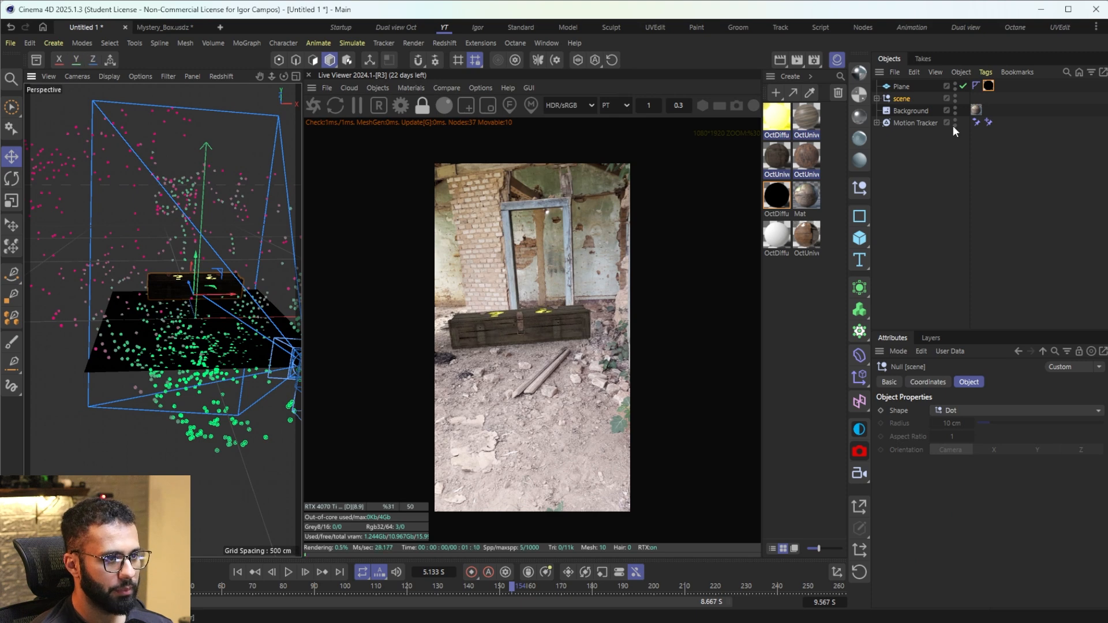
Step: Try lighting the box with an Octane sky textured with the footage frame IMG_3871_00162, without copying the image to the project
{"action": "left_click", "coordinate": [893, 251]}
{"action": "left_click", "coordinate": [859, 371]}
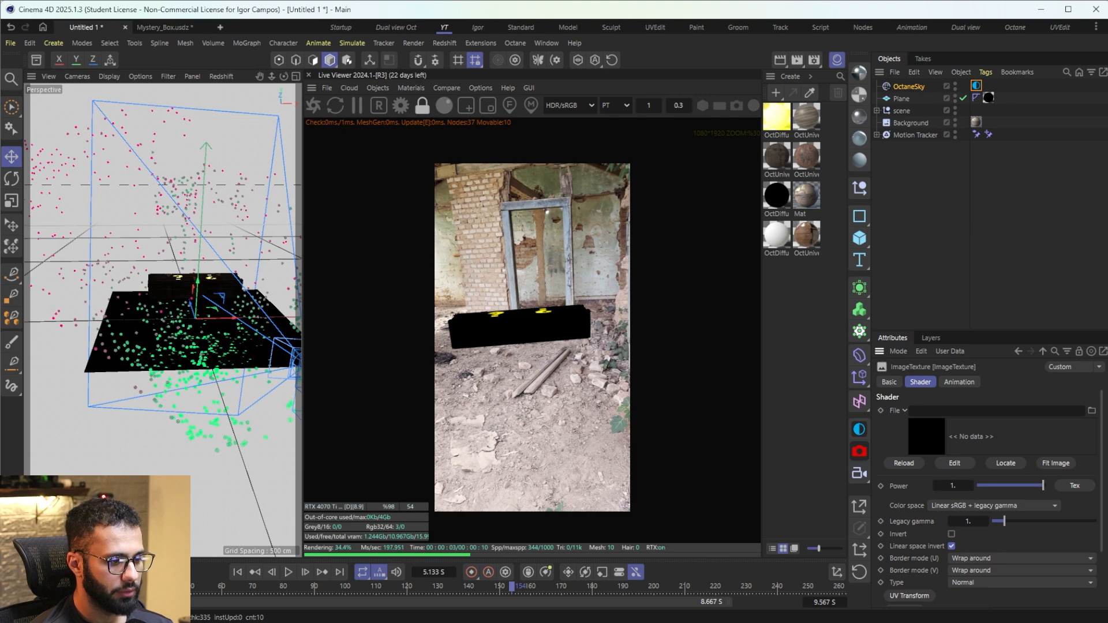
{"action": "key", "text": "alt+Tab"}
{"action": "scroll", "coordinate": [344, 294], "scroll_direction": "down", "scroll_amount": 6}
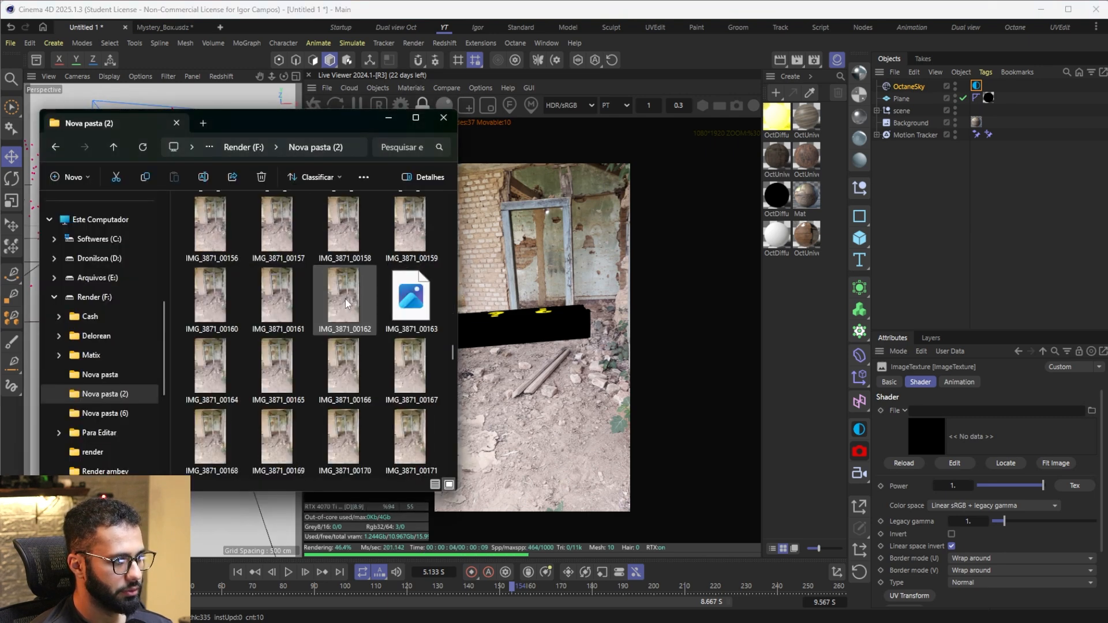
{"action": "left_click_drag", "start_coordinate": [344, 294], "coordinate": [936, 440]}
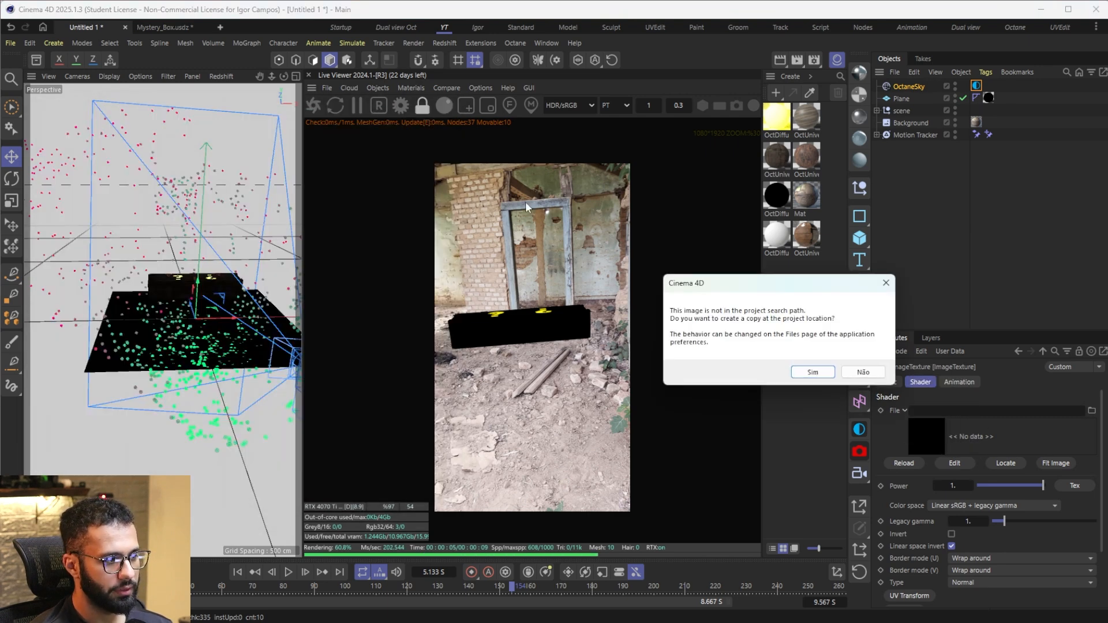
{"action": "left_click", "coordinate": [864, 372]}
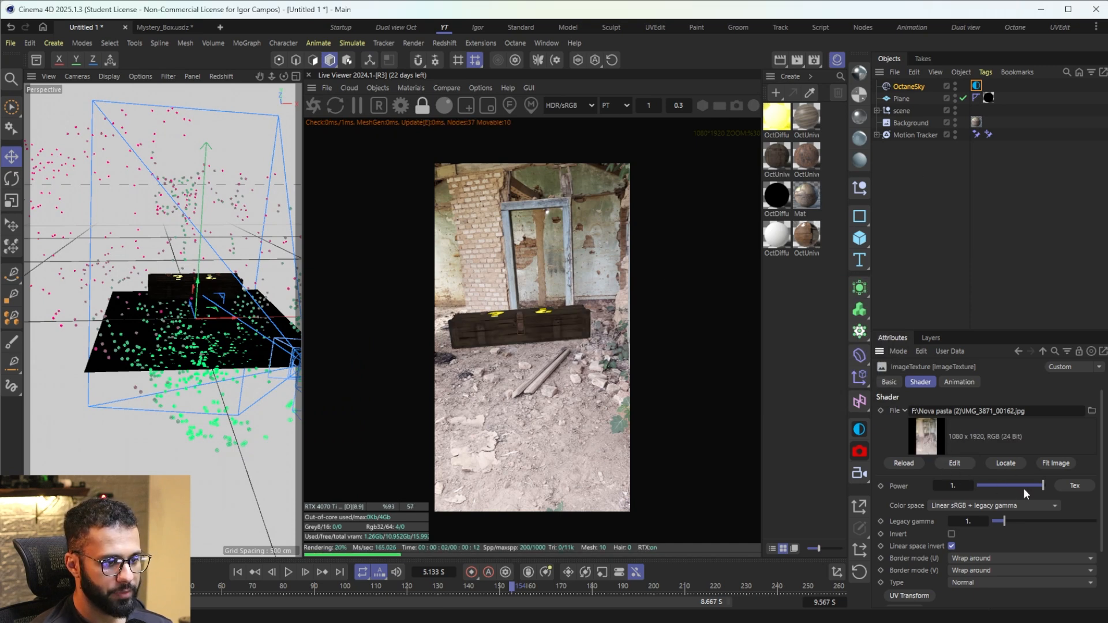
Step: Raise the power of the sky's footage-frame texture to 1.61 and try adjusting its legacy gamma
{"action": "left_click_drag", "start_coordinate": [954, 486], "coordinate": [983, 485]}
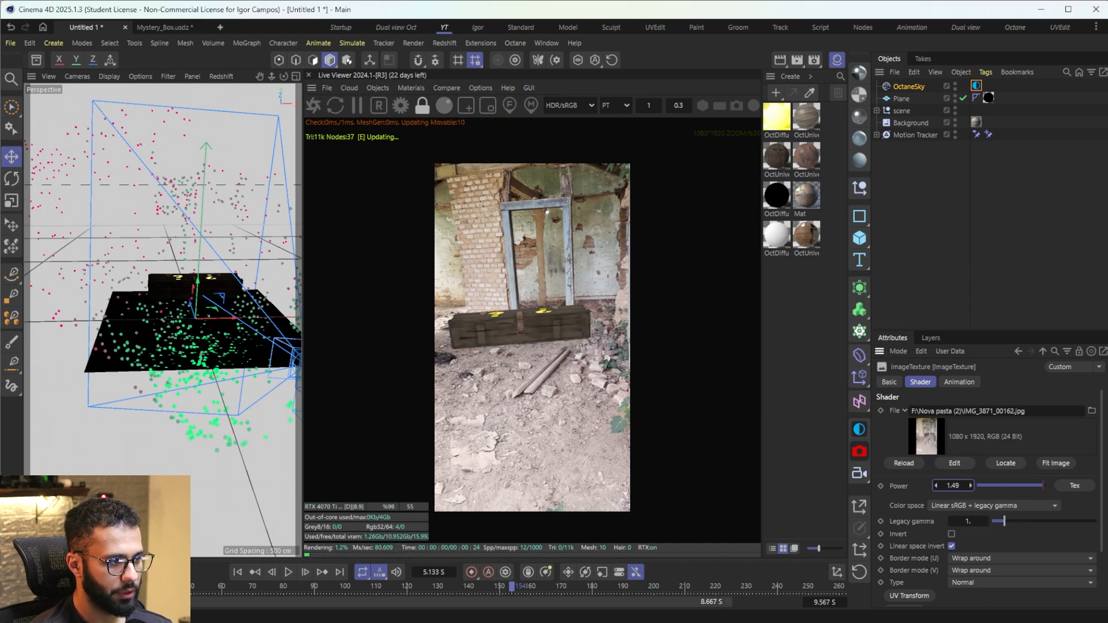
{"action": "left_click", "coordinate": [1009, 520]}
{"action": "mouse_move", "coordinate": [1009, 521]}
{"action": "left_mouse_down"}
{"action": "mouse_move", "coordinate": [1027, 523]}
{"action": "mouse_move", "coordinate": [1005, 522]}
{"action": "left_mouse_up"}
Step: Add a second Octane sky and load the interior HDRI zbrush_int_kaily_studio from the asset library as its texture
{"action": "left_click", "coordinate": [859, 430]}
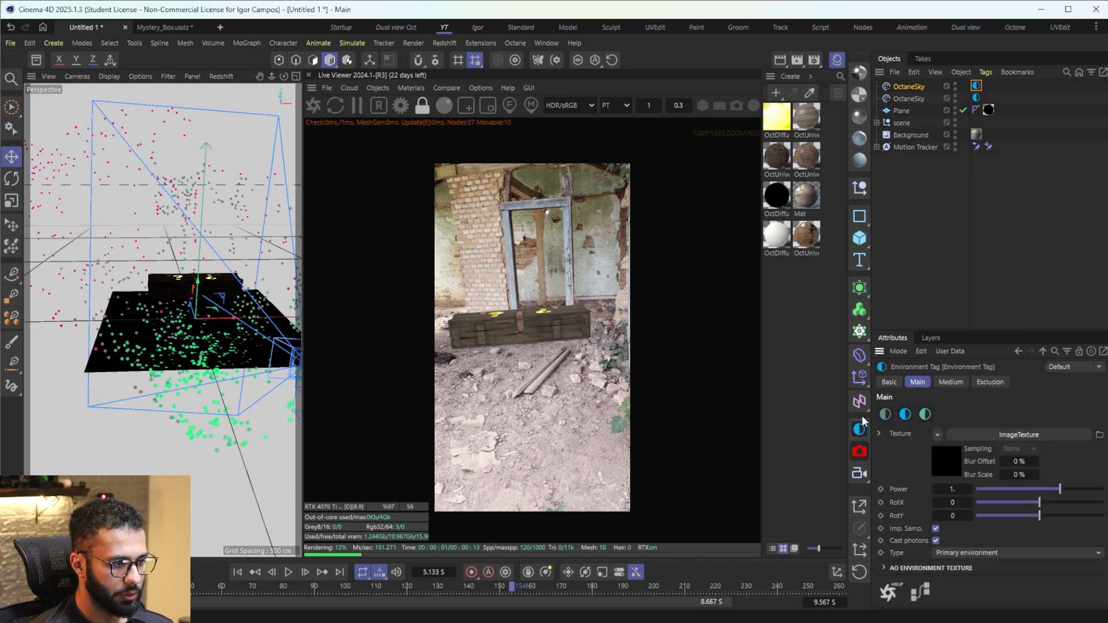
{"action": "left_click", "coordinate": [954, 463]}
{"action": "key", "text": "shift+F8"}
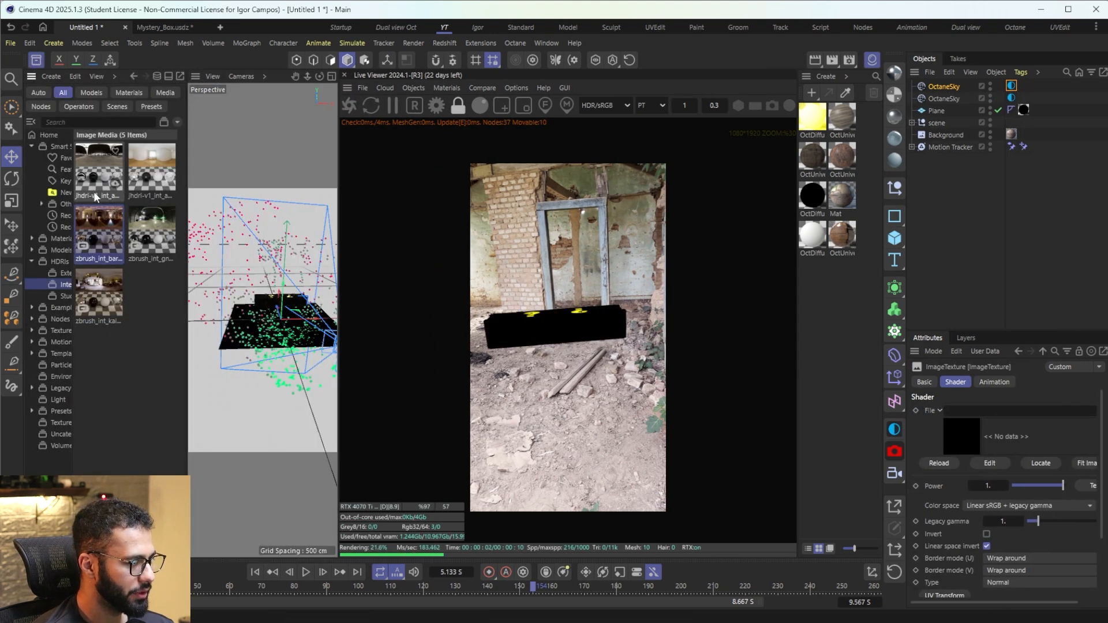
{"action": "left_click_drag", "start_coordinate": [99, 296], "coordinate": [260, 304]}
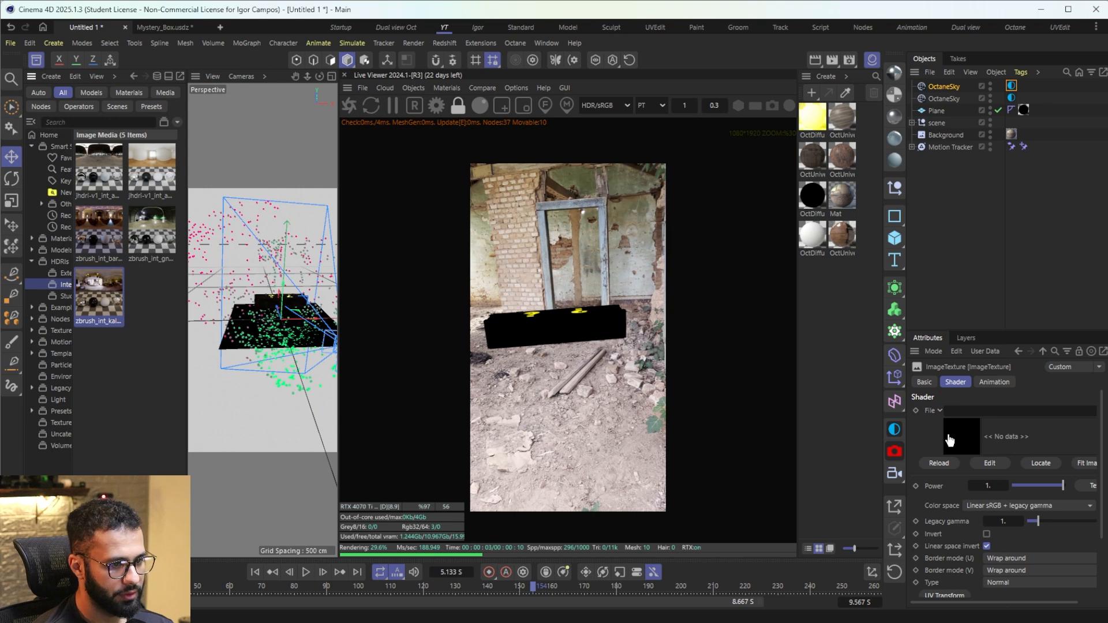
{"action": "left_click_drag", "start_coordinate": [949, 440], "coordinate": [949, 439]}
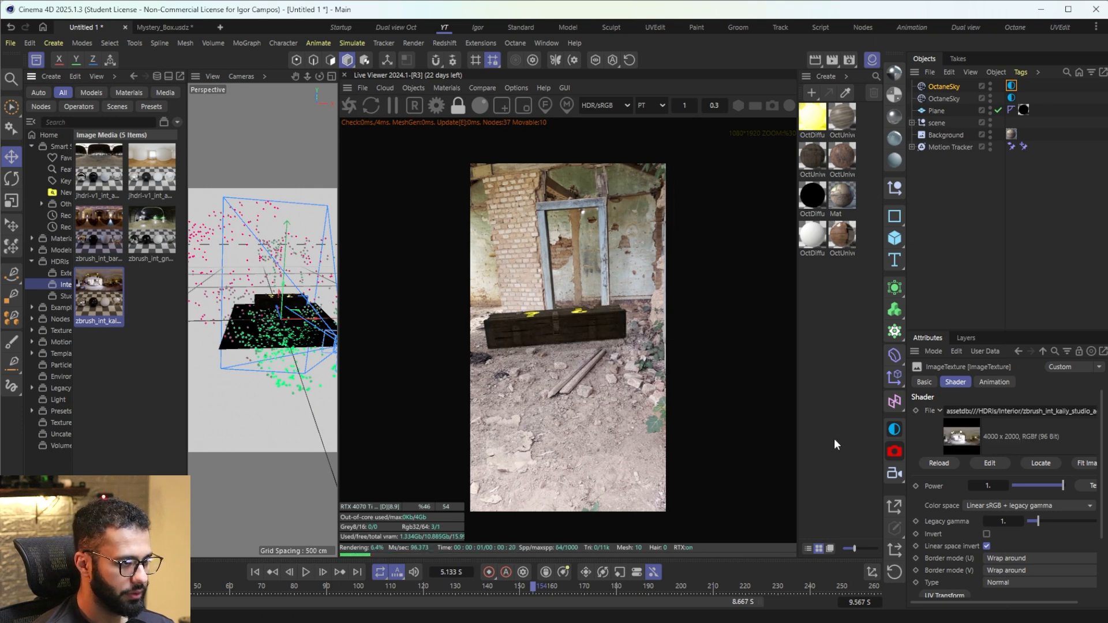
Step: Try other interior HDRIs, including gnomon_2 and jhdri-v1 apartment, on the new sky, then restore zbrush_int_kaily_studio
{"action": "left_click_drag", "start_coordinate": [99, 231], "coordinate": [918, 346]}
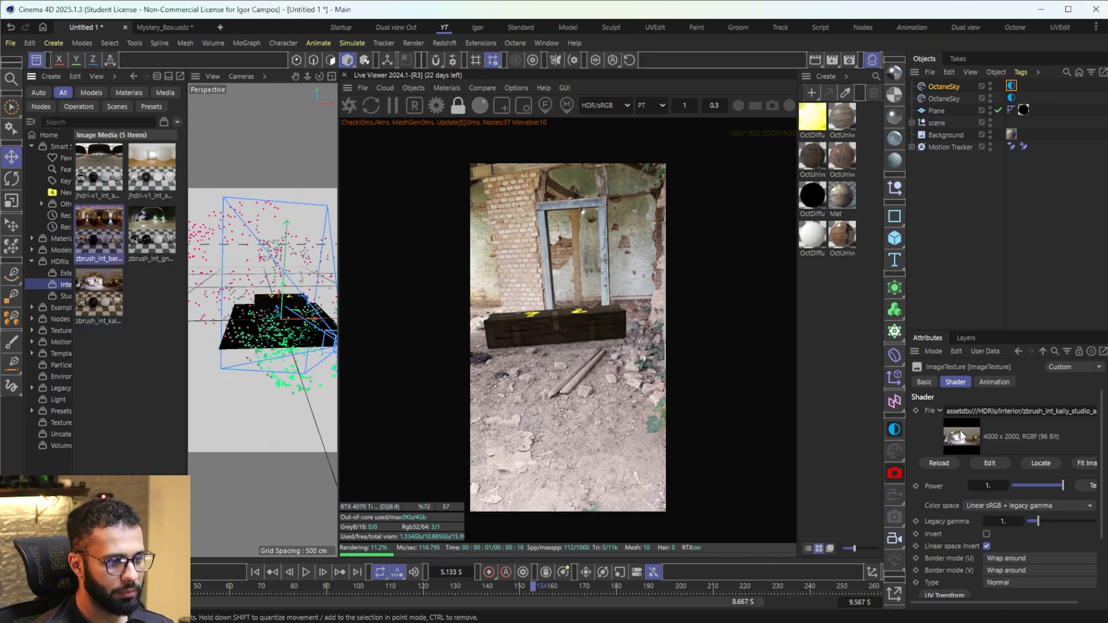
{"action": "left_click_drag", "start_coordinate": [962, 436], "coordinate": [961, 436]}
{"action": "left_click_drag", "start_coordinate": [151, 231], "coordinate": [965, 412]}
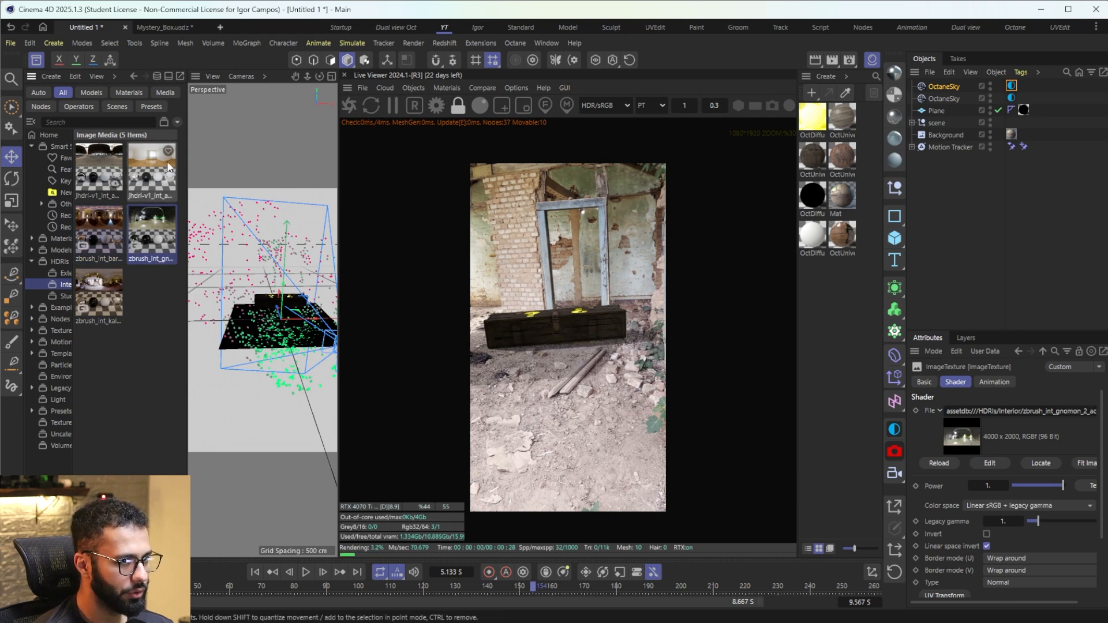
{"action": "left_click_drag", "start_coordinate": [142, 171], "coordinate": [970, 432]}
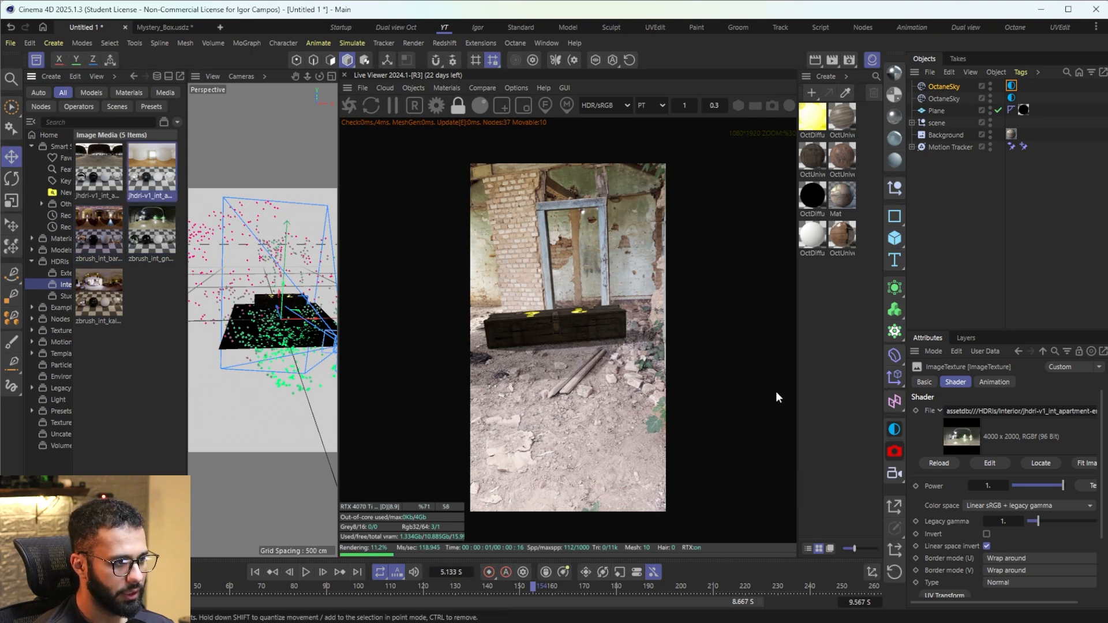
{"action": "left_click_drag", "start_coordinate": [100, 295], "coordinate": [970, 411]}
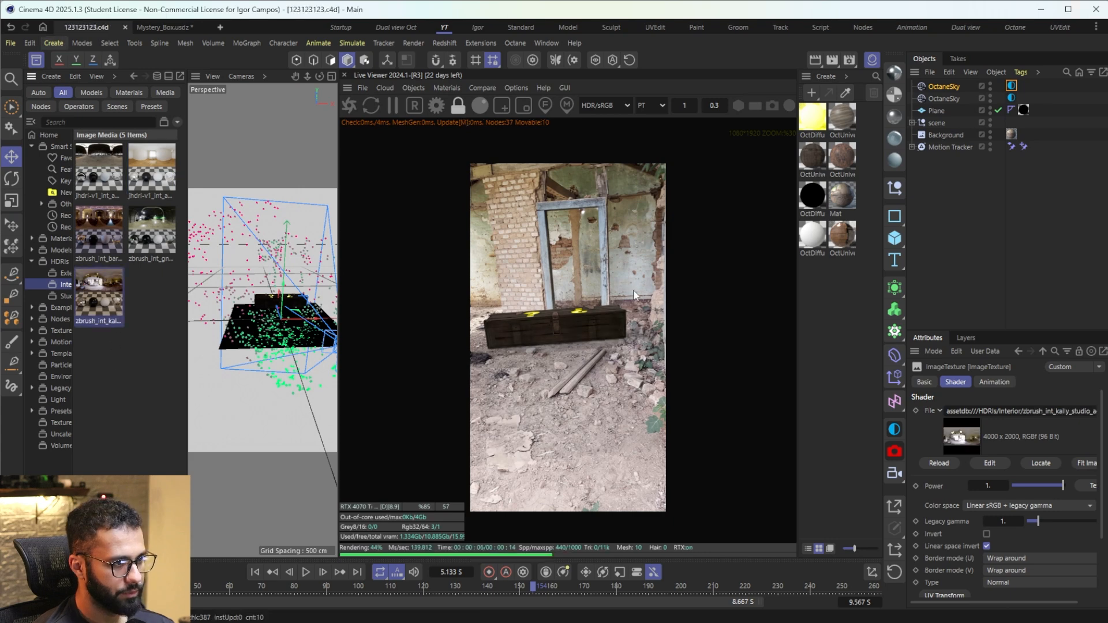
Step: Lower the kaily studio HDRI's legacy gamma to about 0.27 and set its texture power to 1.3
{"action": "left_click", "coordinate": [1011, 85]}
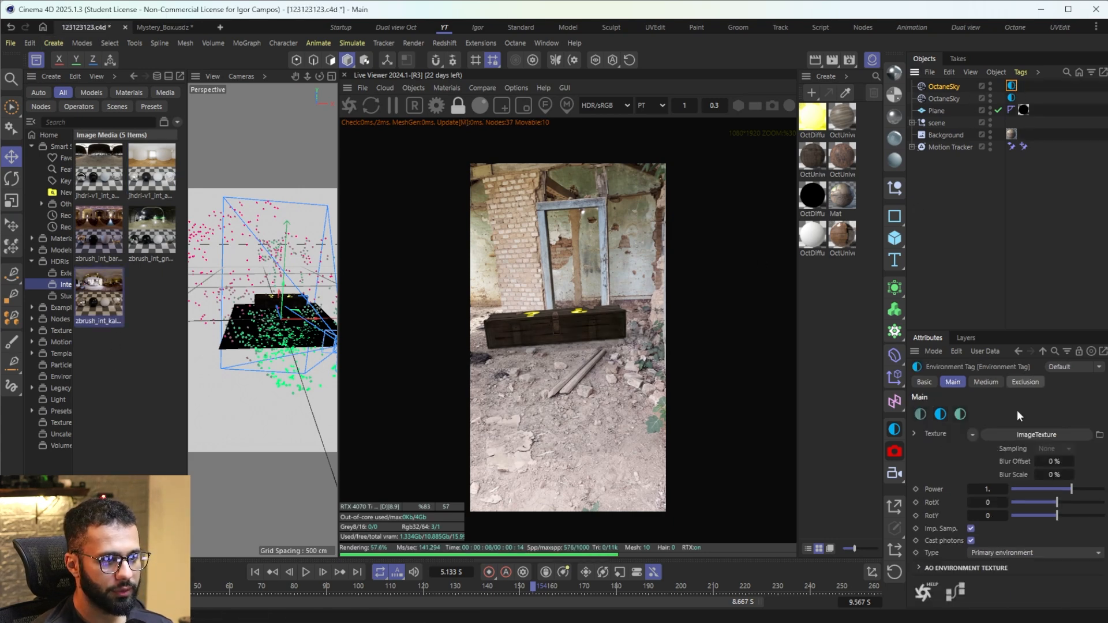
{"action": "left_click", "coordinate": [988, 462]}
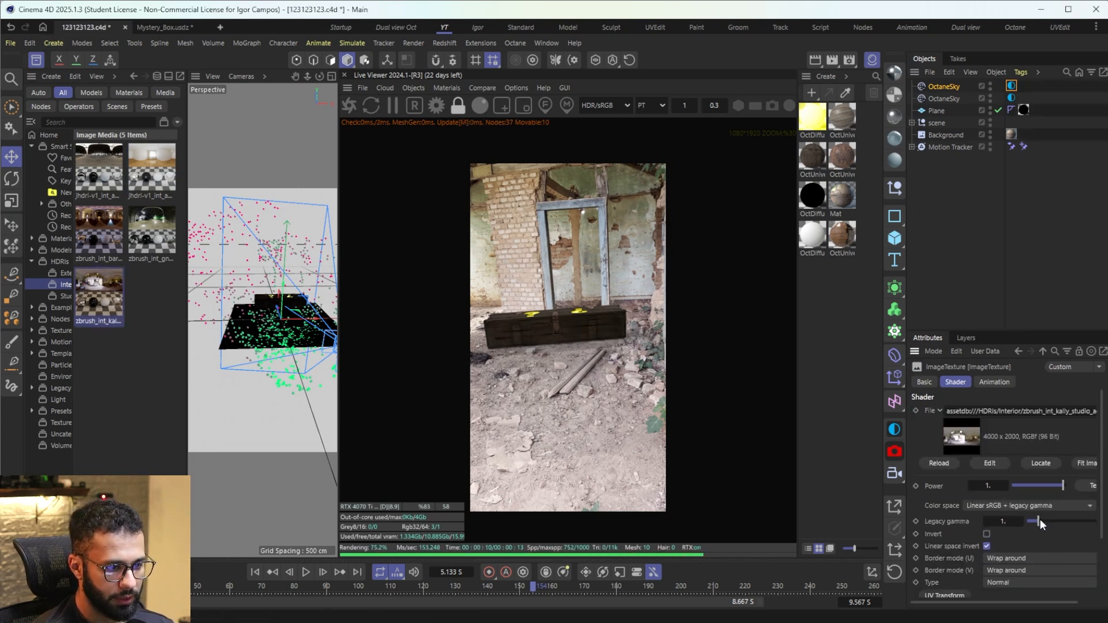
{"action": "left_click_drag", "start_coordinate": [1037, 524], "coordinate": [1031, 522]}
{"action": "left_click", "coordinate": [1006, 485]}
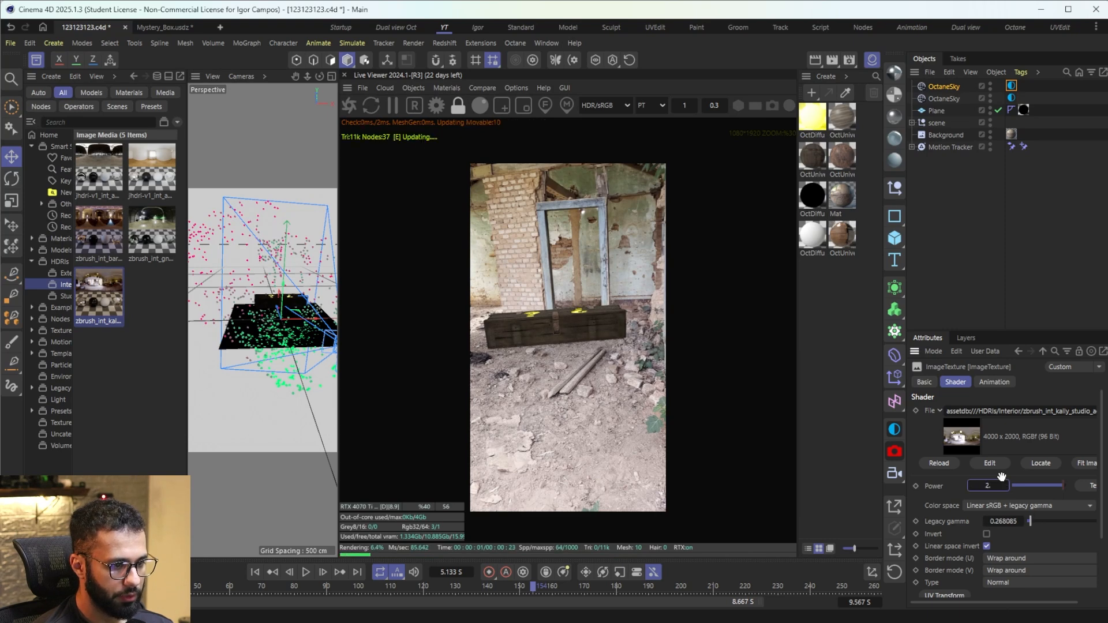
{"action": "type", "text": "1.3"}
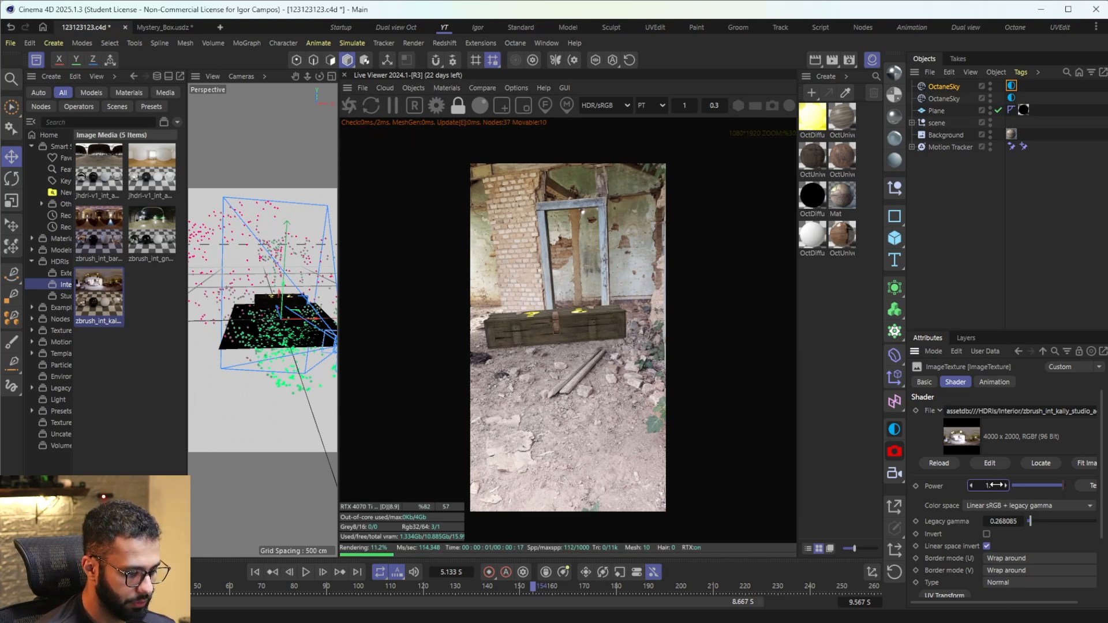
{"action": "key", "text": "Return"}
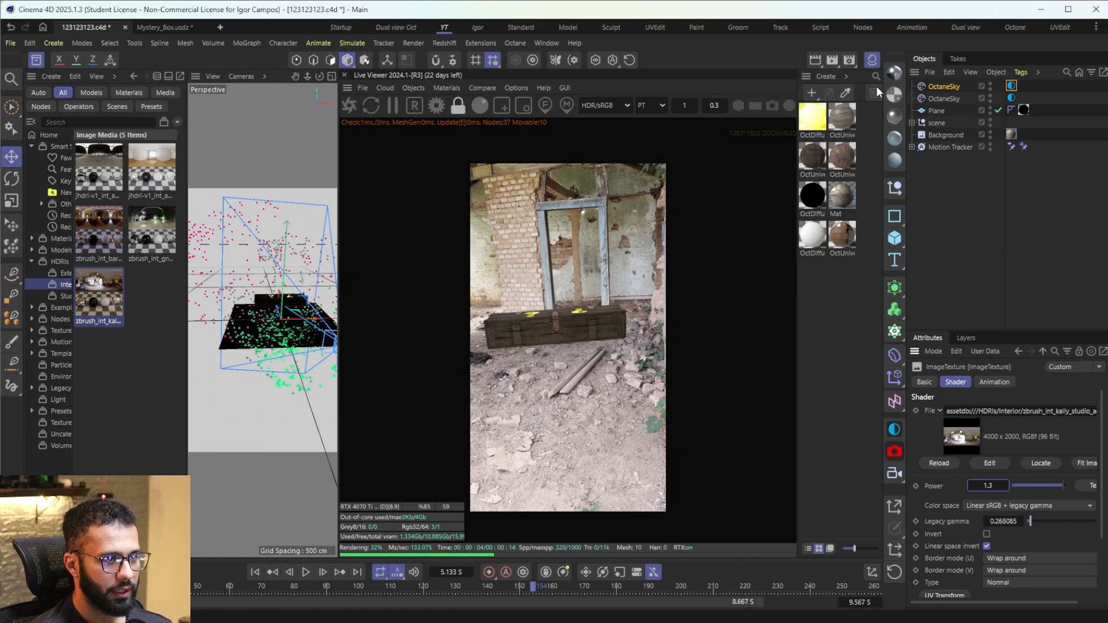
Step: Delete the sky textured with the footage frame and rotate the remaining sky's environment to a RotX of about -0.44
{"action": "key", "text": "Delete"}
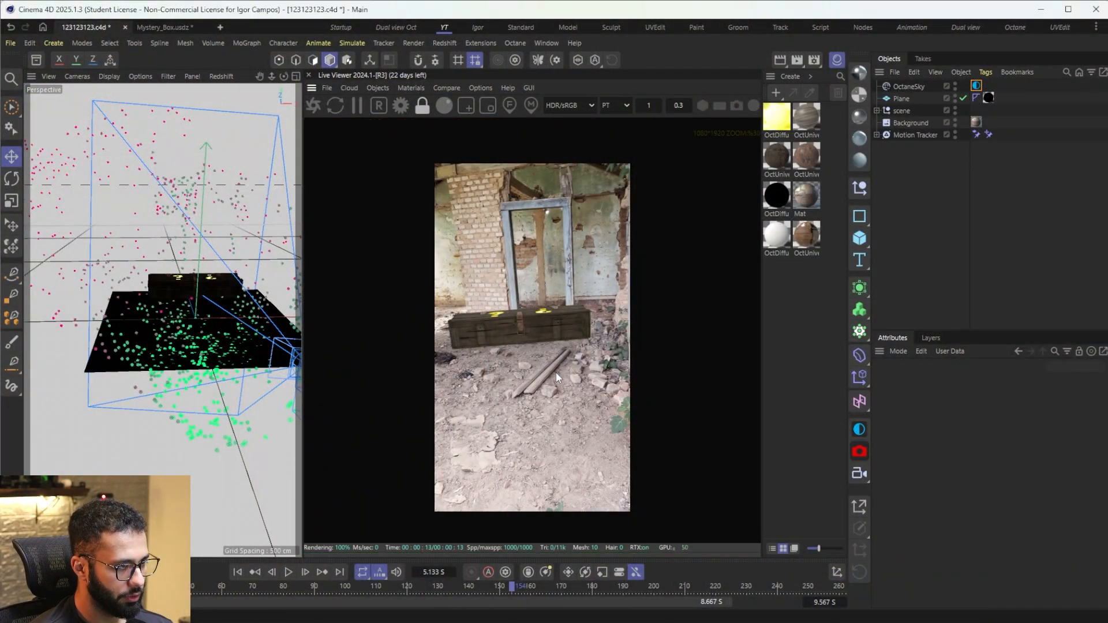
{"action": "scroll", "coordinate": [556, 373], "scroll_direction": "up", "scroll_amount": 2}
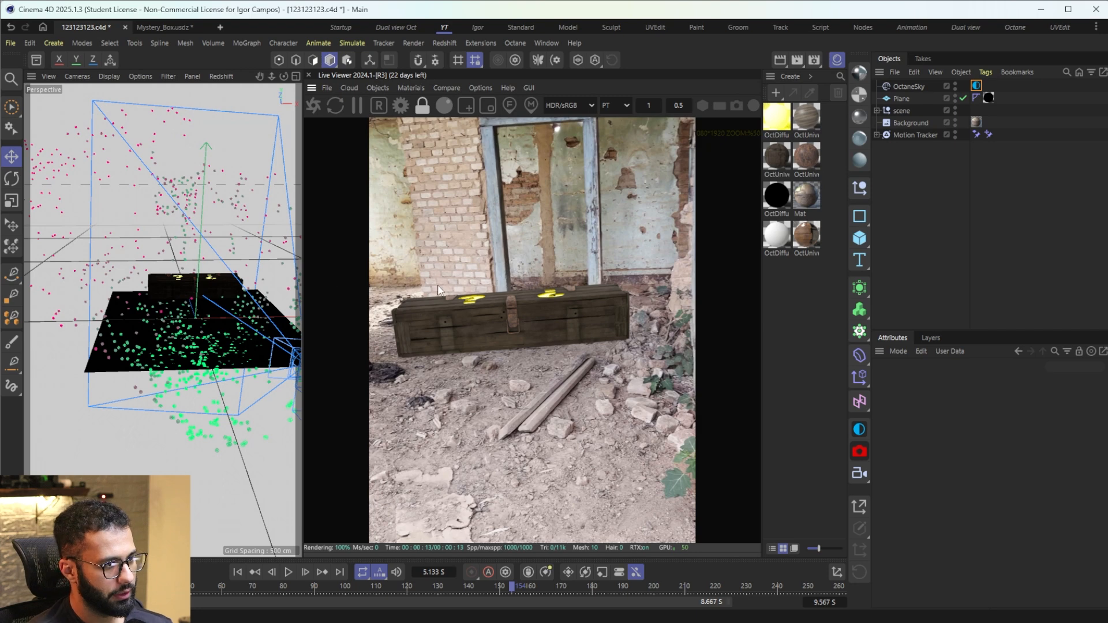
{"action": "left_click", "coordinate": [972, 87]}
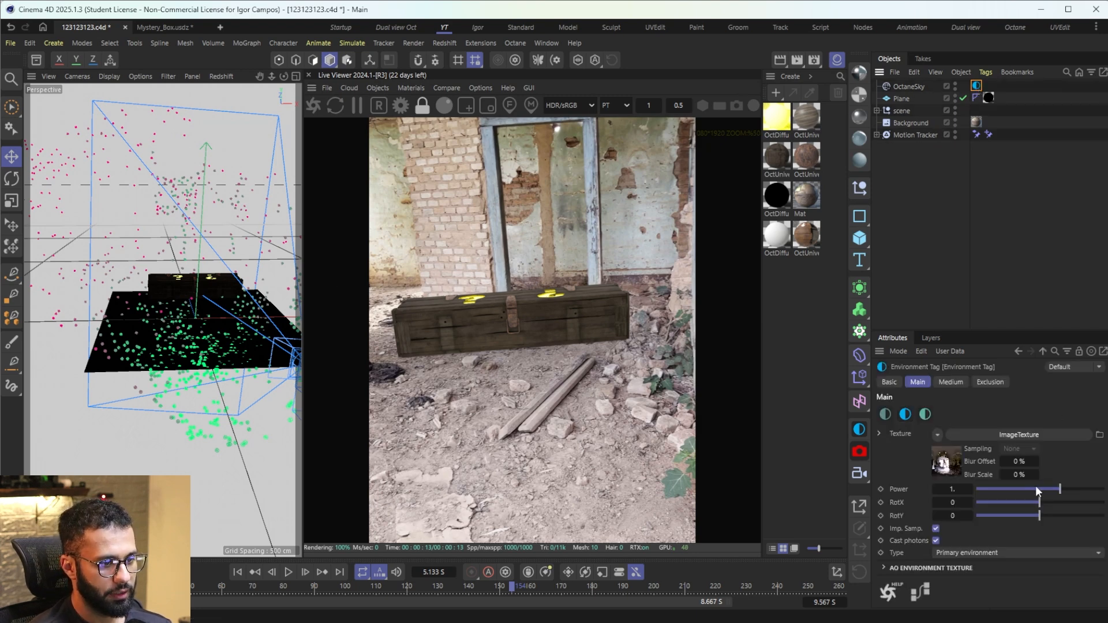
{"action": "left_click", "coordinate": [1036, 502]}
{"action": "left_click_drag", "start_coordinate": [1033, 508], "coordinate": [1012, 508]}
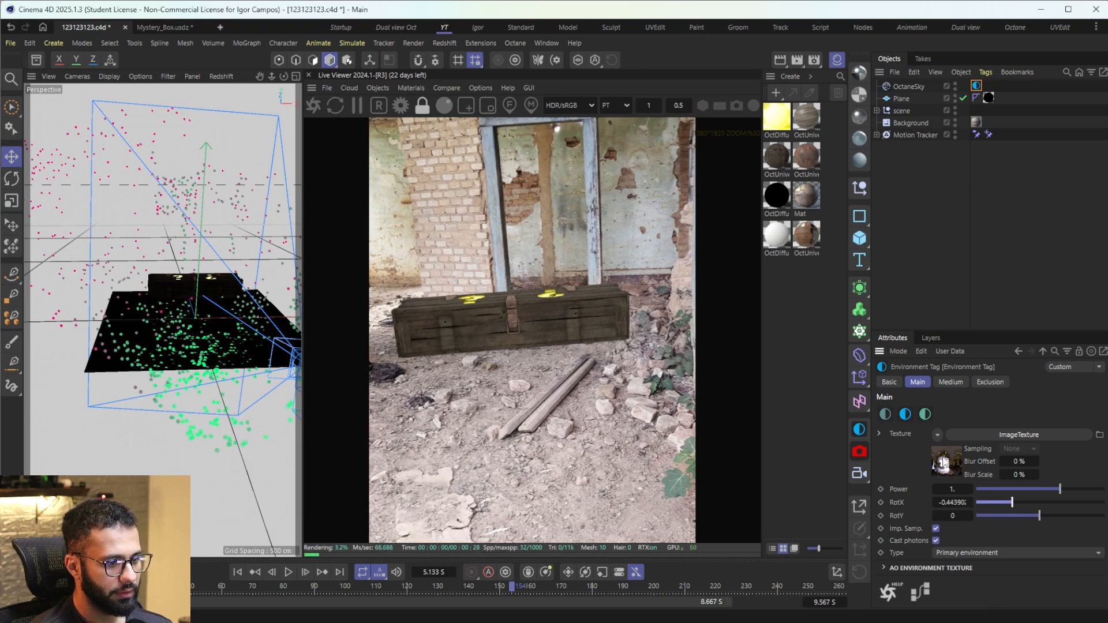
Step: Replace the sky's texture with the exterior HDRI zbrush_ext_roof_4, using power 1 and legacy gamma of about 0.94
{"action": "left_click", "coordinate": [954, 468]}
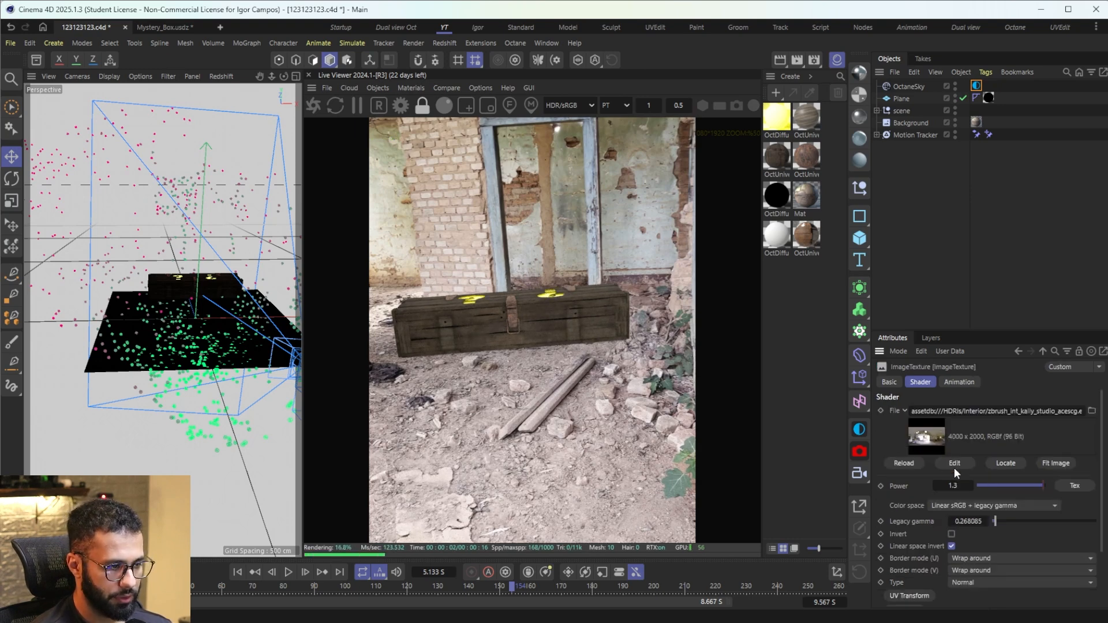
{"action": "left_click", "coordinate": [36, 60]}
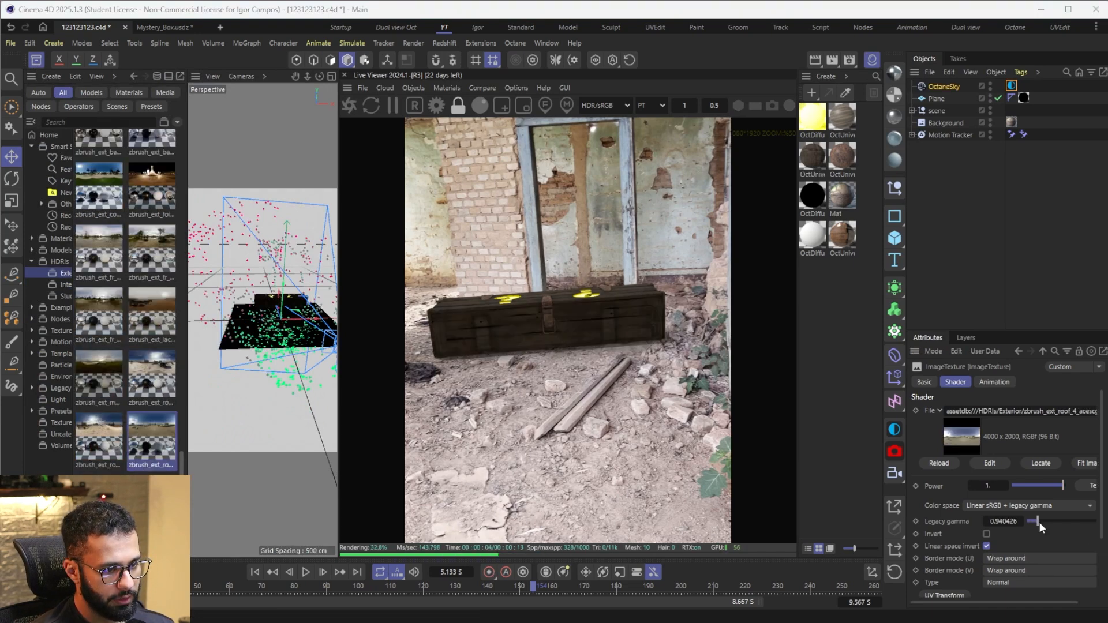
{"action": "mouse_move", "coordinate": [1039, 522]}
{"action": "left_mouse_down"}
{"action": "mouse_move", "coordinate": [1050, 521]}
{"action": "mouse_move", "coordinate": [1039, 522]}
{"action": "left_mouse_up"}
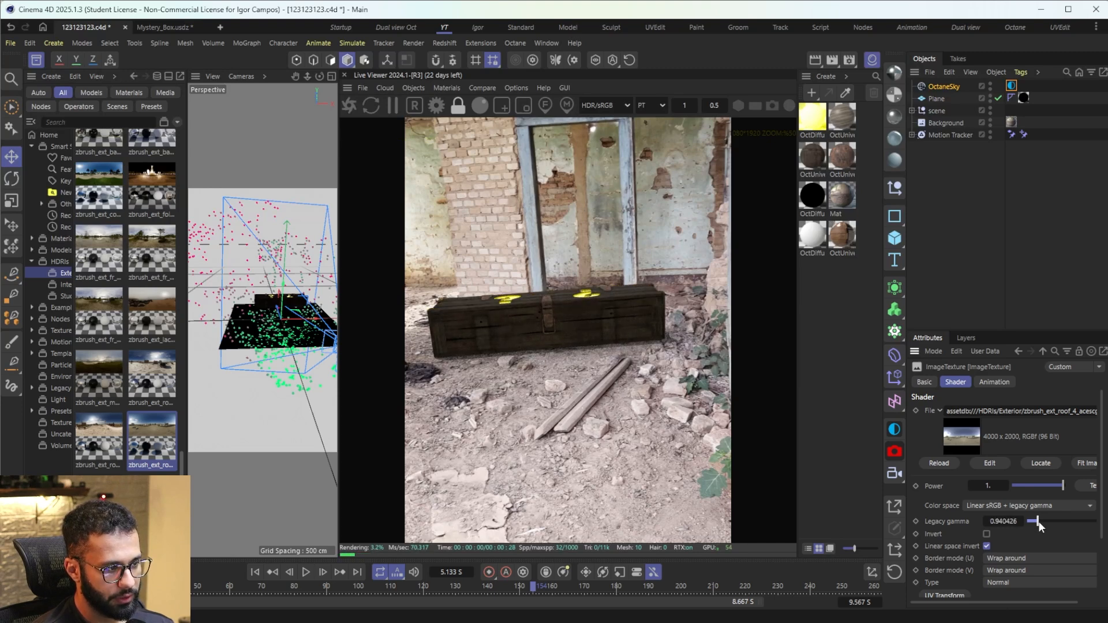
Step: Rotate the sky's environment to RotX about -0.32 and RotY about 0.24, and set its power to 3
{"action": "left_click", "coordinate": [1012, 86]}
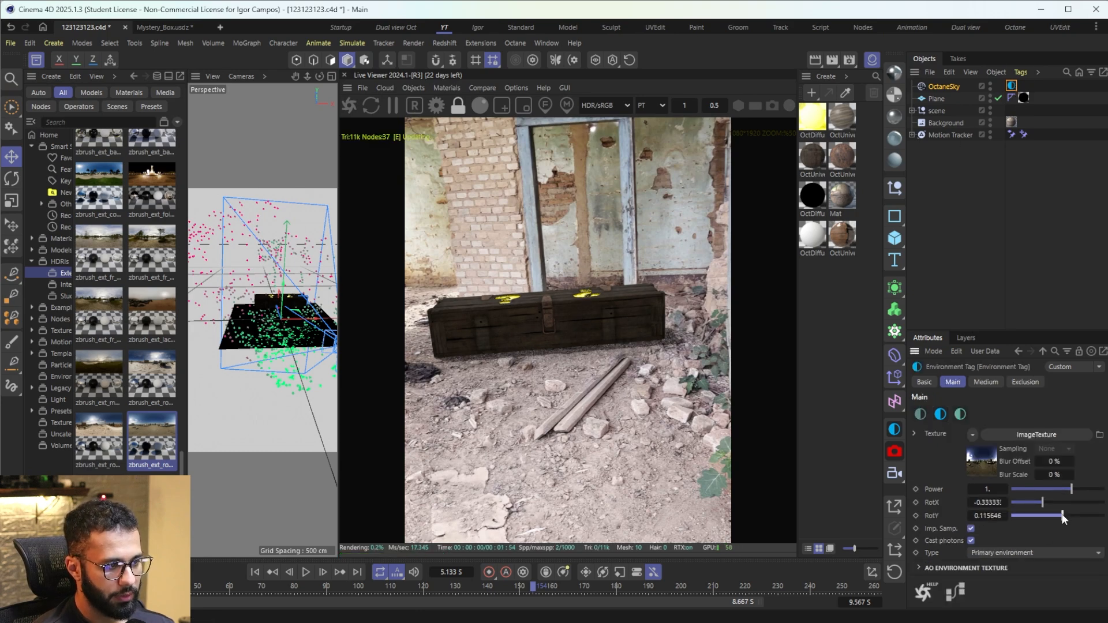
{"action": "left_click_drag", "start_coordinate": [1064, 514], "coordinate": [1069, 516]}
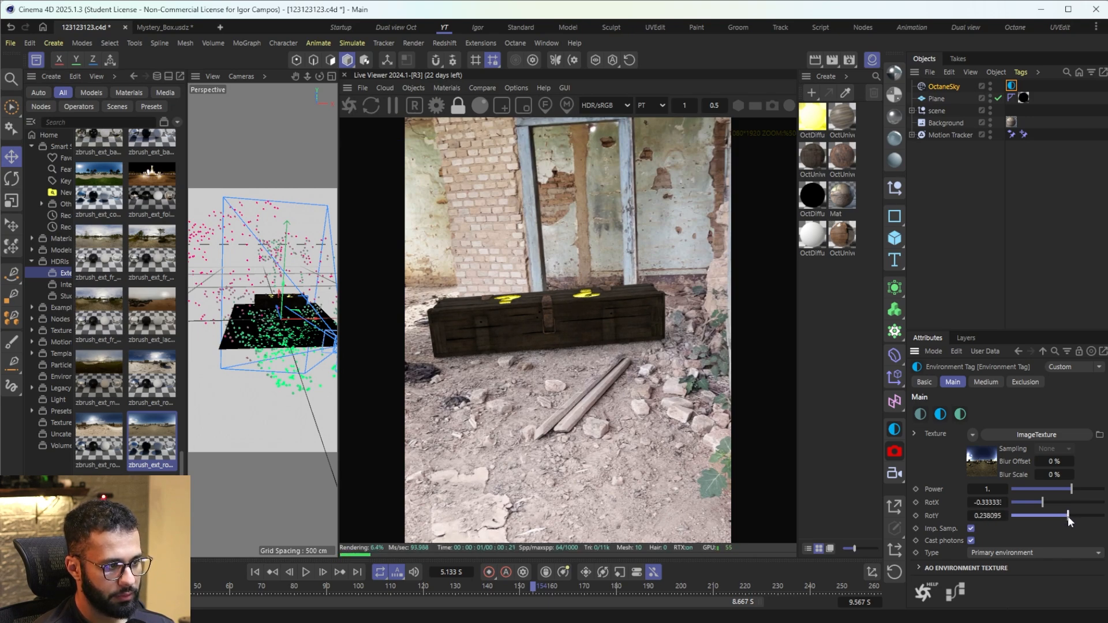
{"action": "left_click_drag", "start_coordinate": [1068, 516], "coordinate": [1066, 516]}
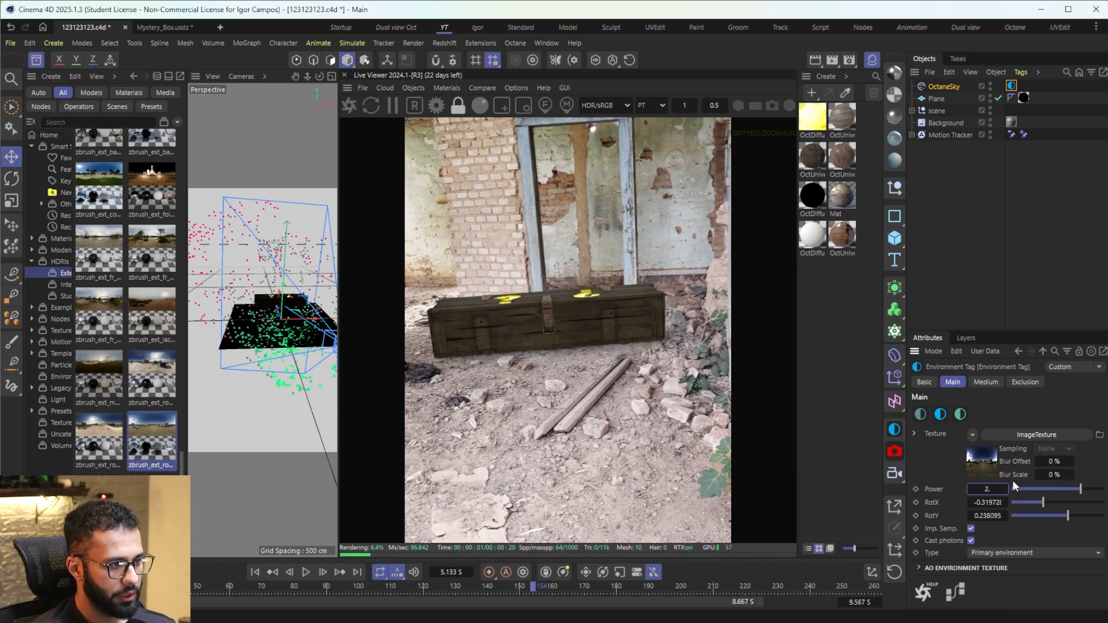
{"action": "double_click", "coordinate": [991, 490]}
{"action": "type", "text": "3"}
{"action": "key", "text": "Return"}
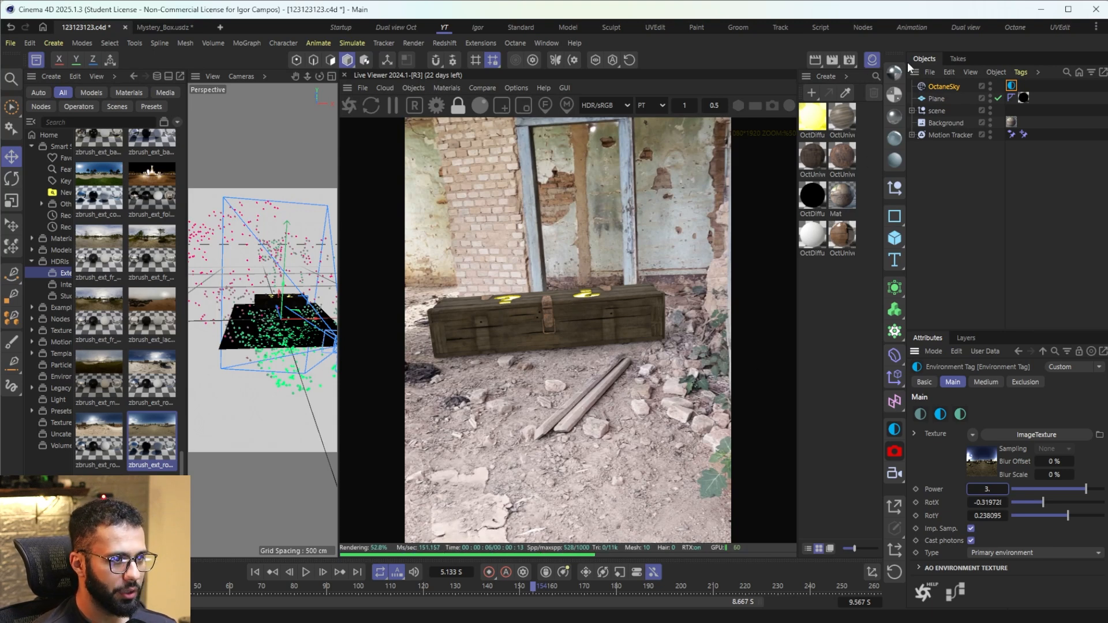
Step: Rotate the scene null slightly to adjust how the box sits on the ground in the footage
{"action": "left_click", "coordinate": [938, 111]}
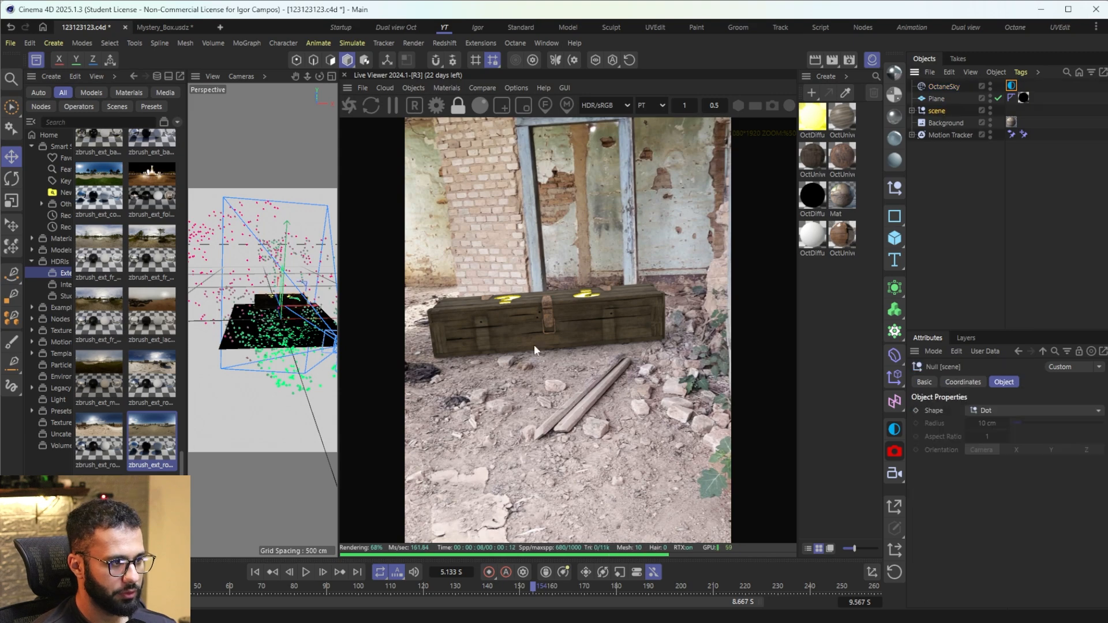
{"action": "key", "text": "r"}
{"action": "left_click_drag", "start_coordinate": [278, 319], "coordinate": [270, 317]}
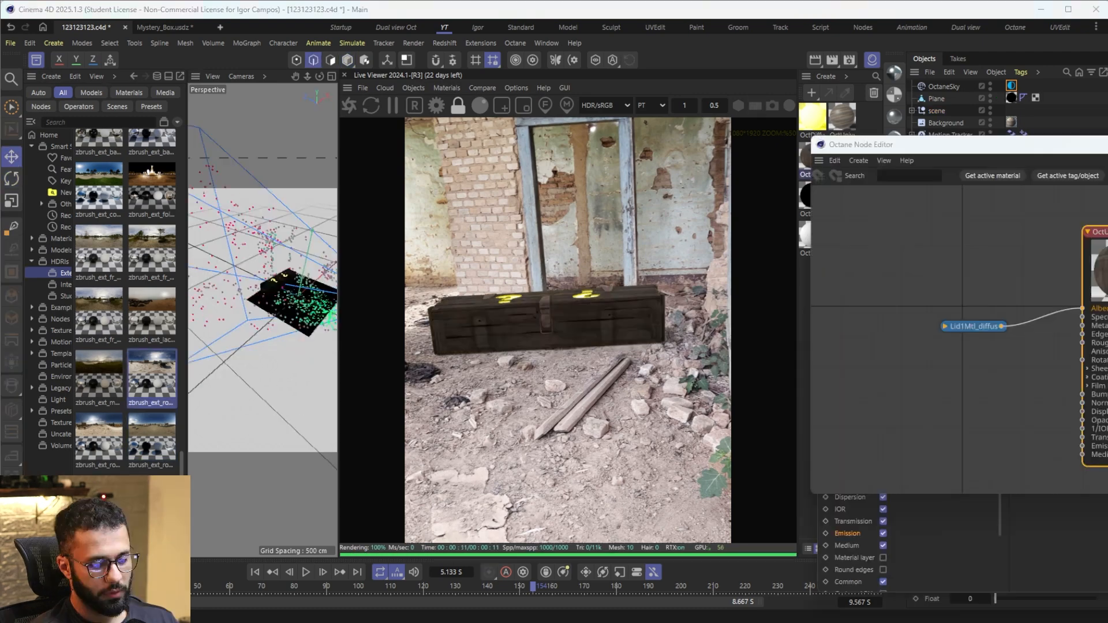
Step: Inspect the Lid1Mtl_diffuse texture feeding the OctUniversal2 material and disable the OctaneSky in the render
{"action": "left_click_drag", "start_coordinate": [1107, 145], "coordinate": [676, 120]}
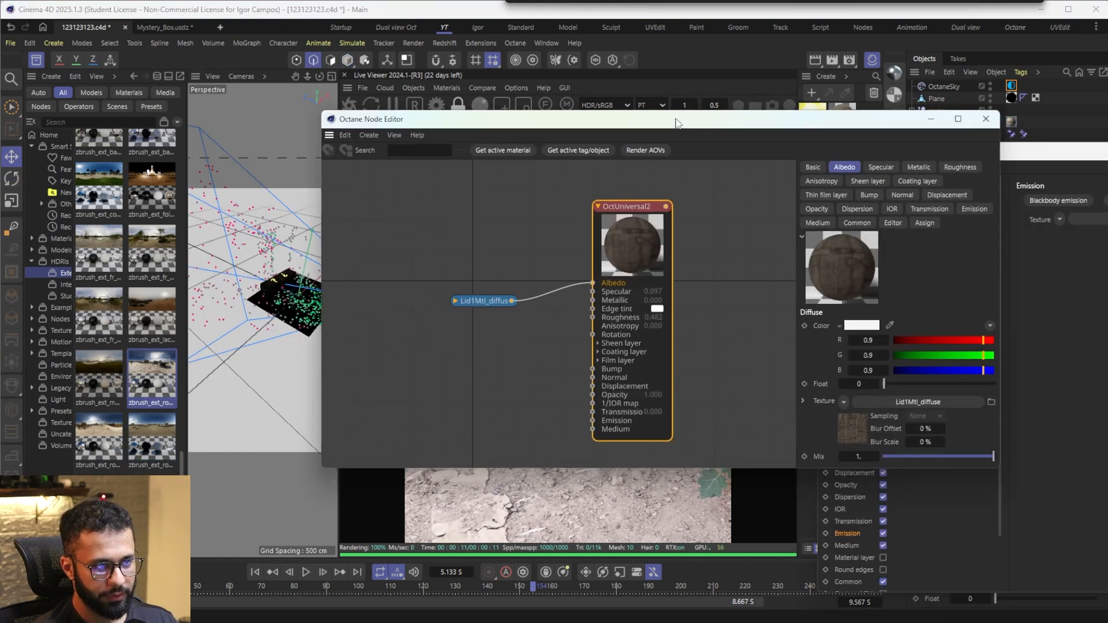
{"action": "left_click", "coordinate": [870, 169]}
{"action": "left_click", "coordinate": [813, 167]}
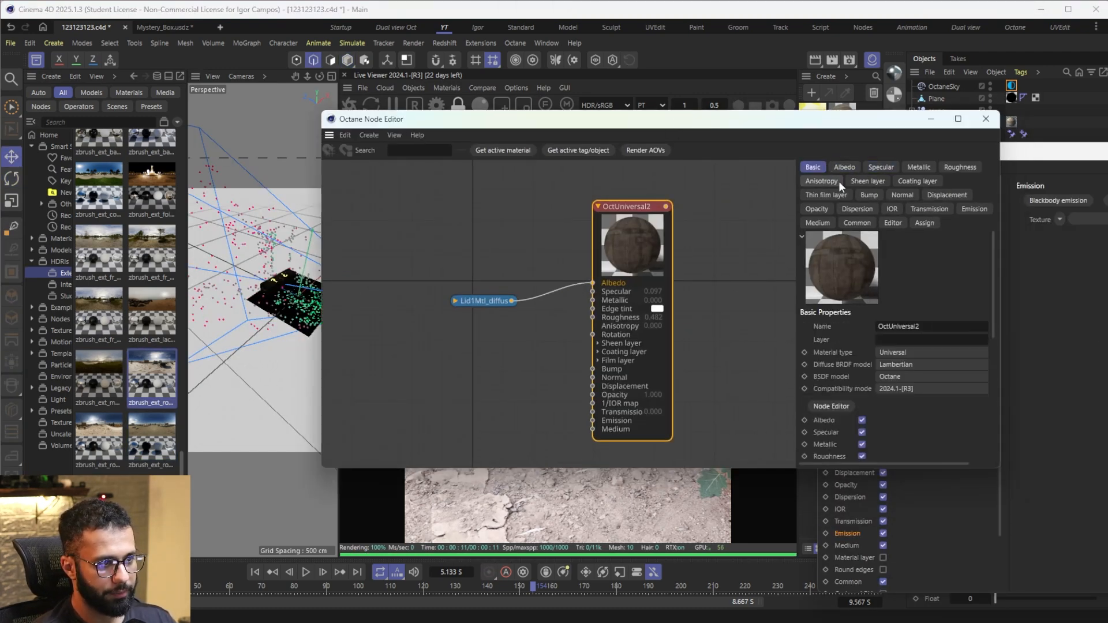
{"action": "scroll", "coordinate": [860, 358], "scroll_direction": "down", "scroll_amount": 3}
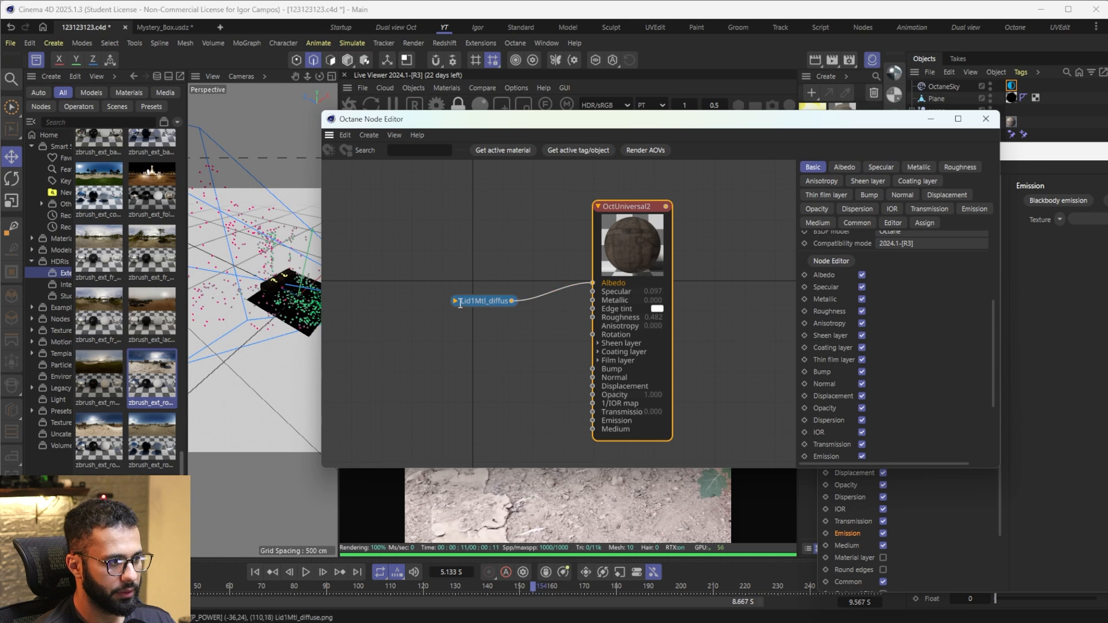
{"action": "left_click", "coordinate": [456, 301]}
{"action": "left_click_drag", "start_coordinate": [475, 301], "coordinate": [475, 268]}
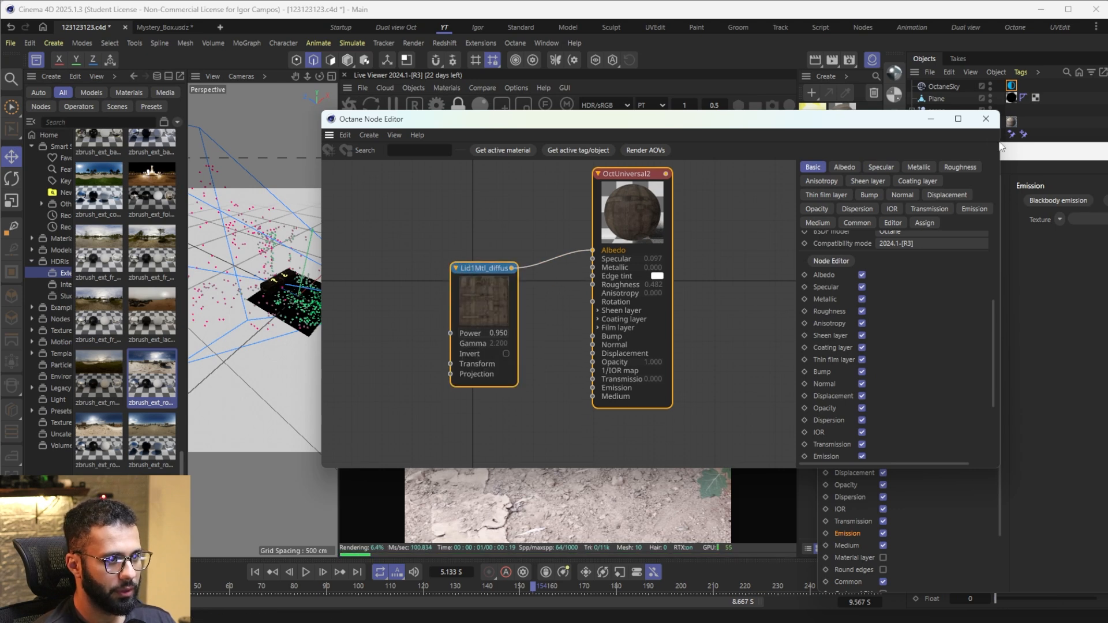
{"action": "left_click", "coordinate": [986, 118]}
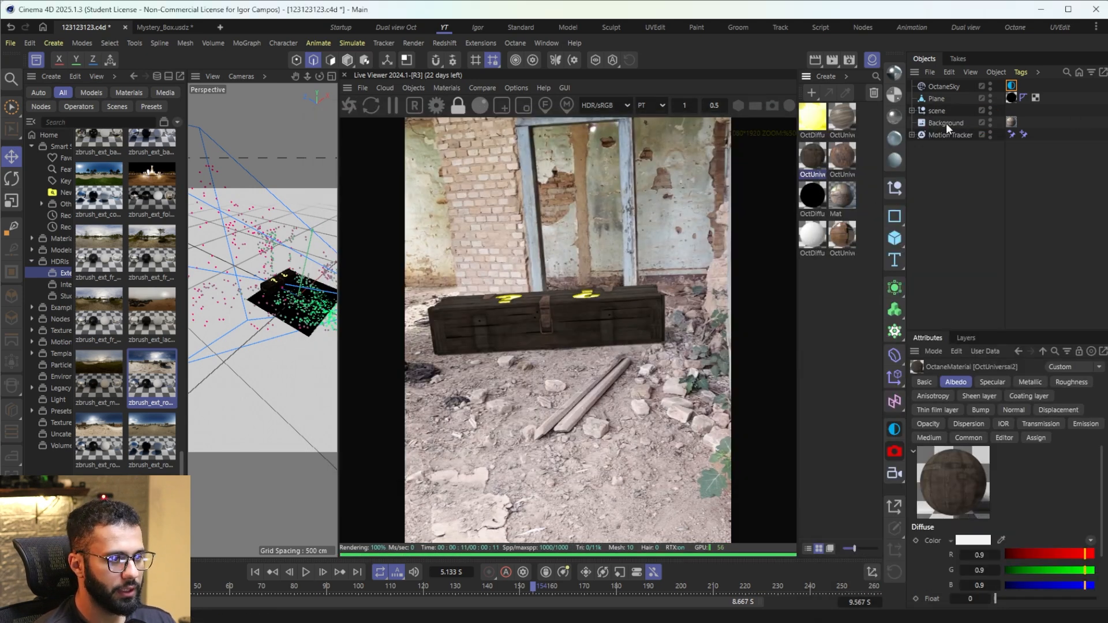
{"action": "left_click", "coordinate": [990, 89]}
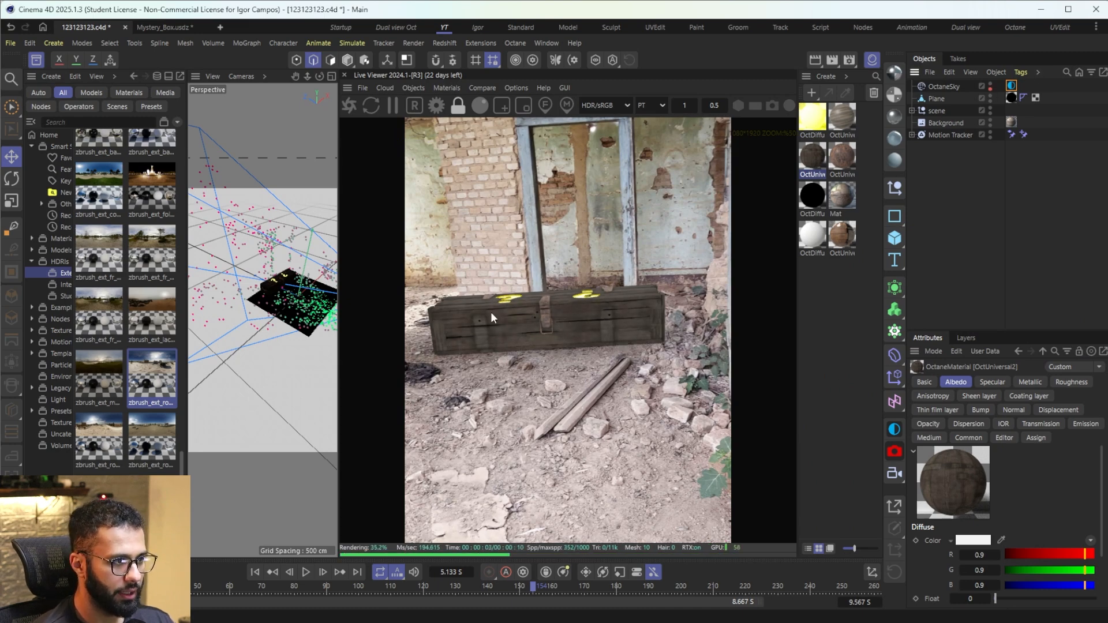
Step: In Photoshop, convert Camada 0 to a smart object and scale it to 256 × 512 px over the footage frame
{"action": "key", "text": "alt+Tab"}
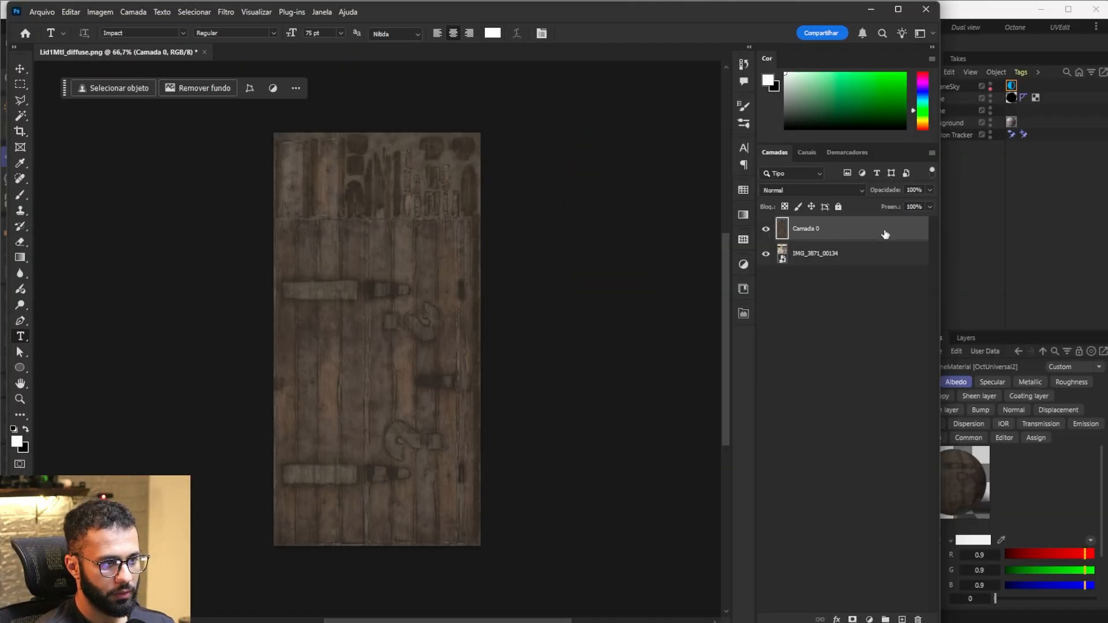
{"action": "right_click", "coordinate": [872, 227]}
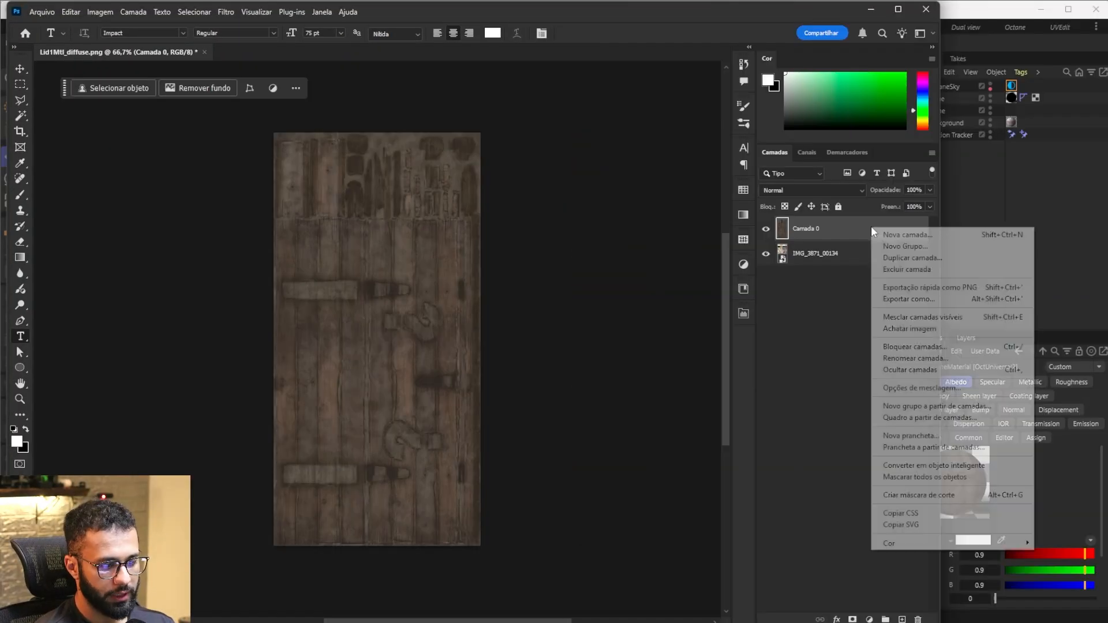
{"action": "left_click", "coordinate": [913, 466]}
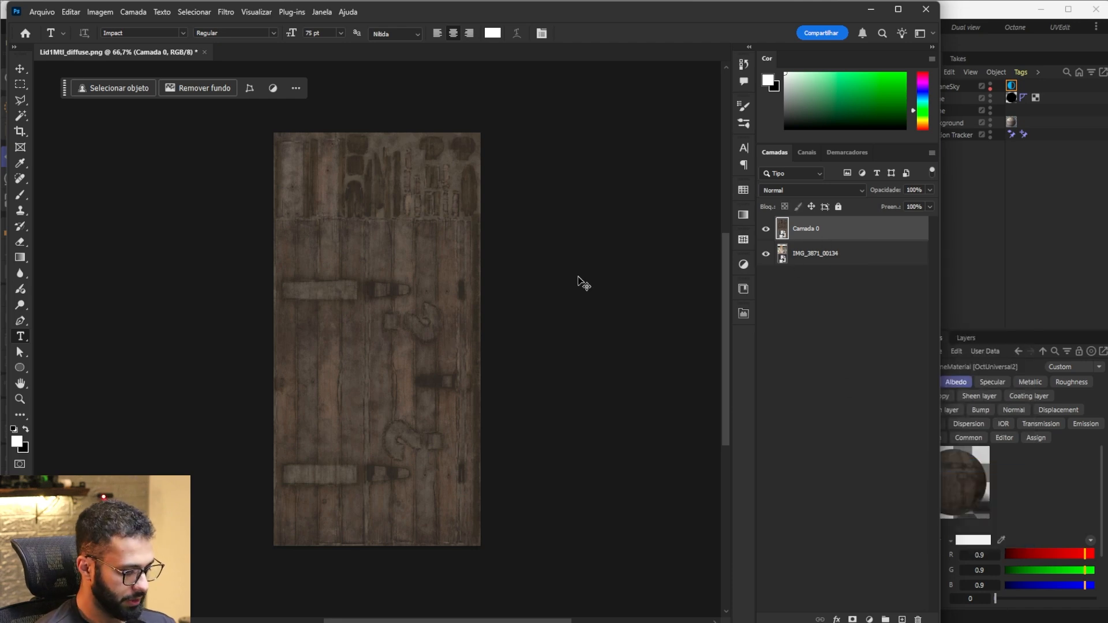
{"action": "key", "text": "ctrl+t"}
{"action": "left_click_drag", "start_coordinate": [480, 340], "coordinate": [365, 382]}
{"action": "key", "text": "Return"}
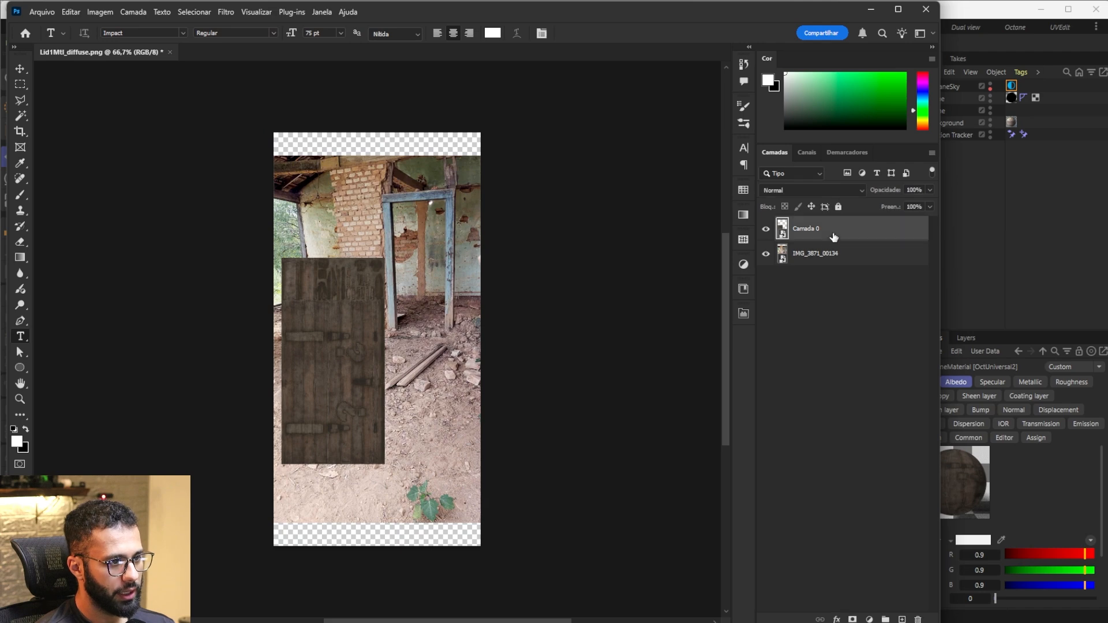
Step: Add a Levels adjustment layer above Camada 0 and a Black & White adjustment layer on top of all layers
{"action": "left_click", "coordinate": [743, 265]}
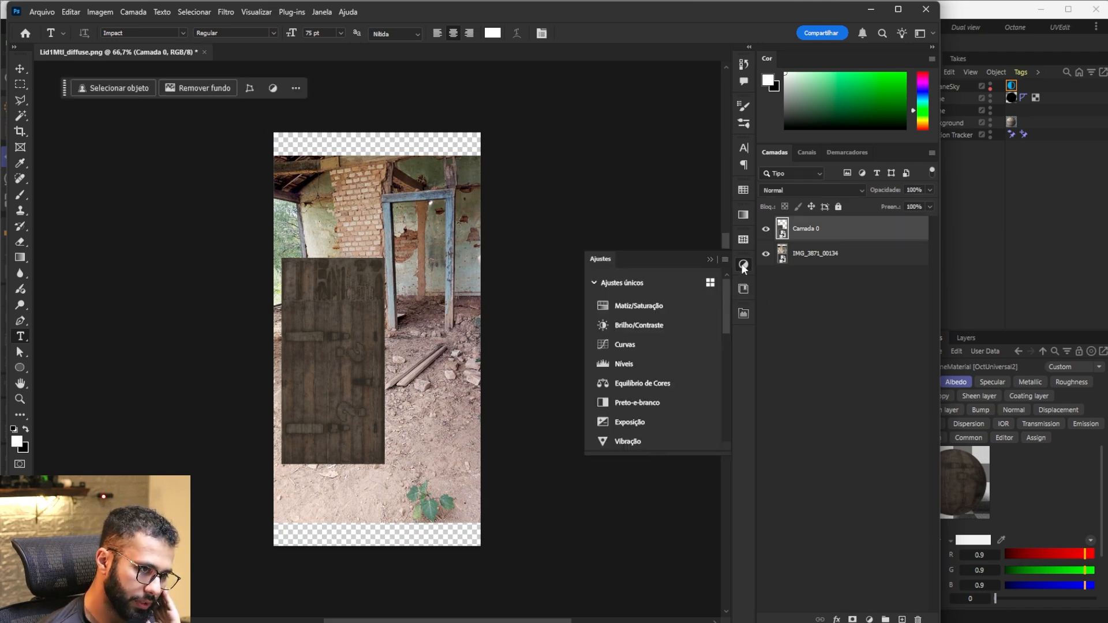
{"action": "left_click", "coordinate": [643, 362]}
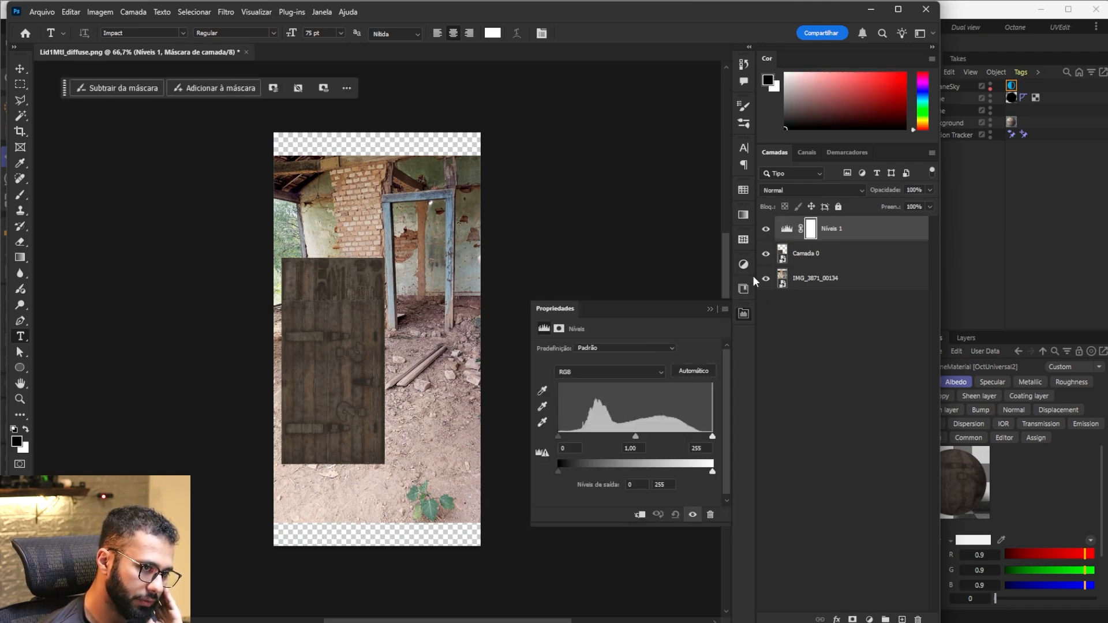
{"action": "left_click_drag", "start_coordinate": [558, 437], "coordinate": [559, 437]}
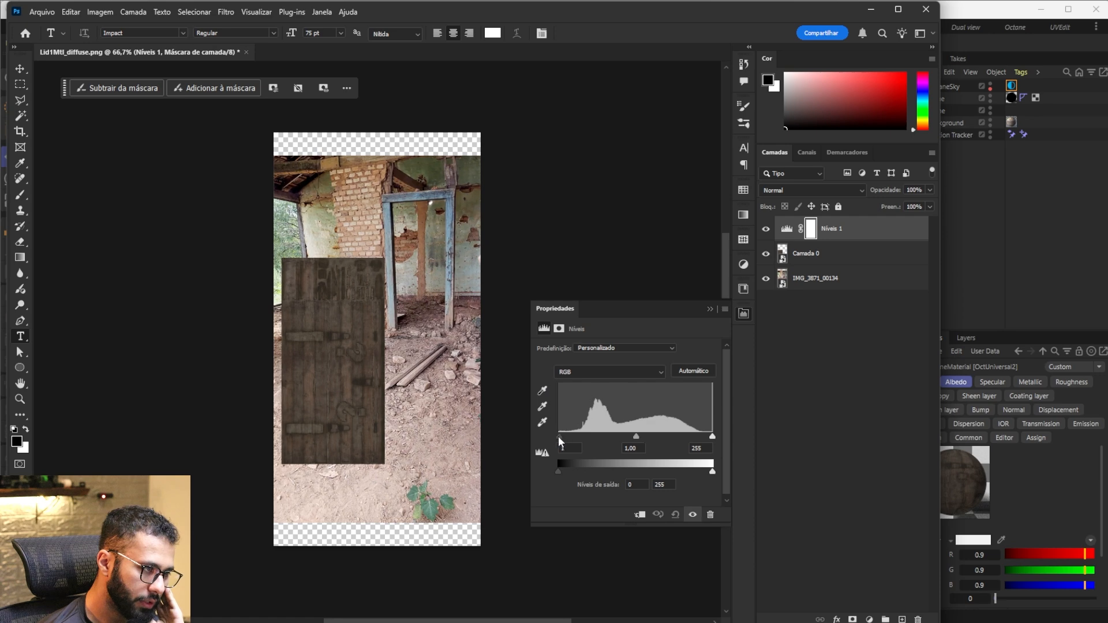
{"action": "left_click", "coordinate": [868, 374]}
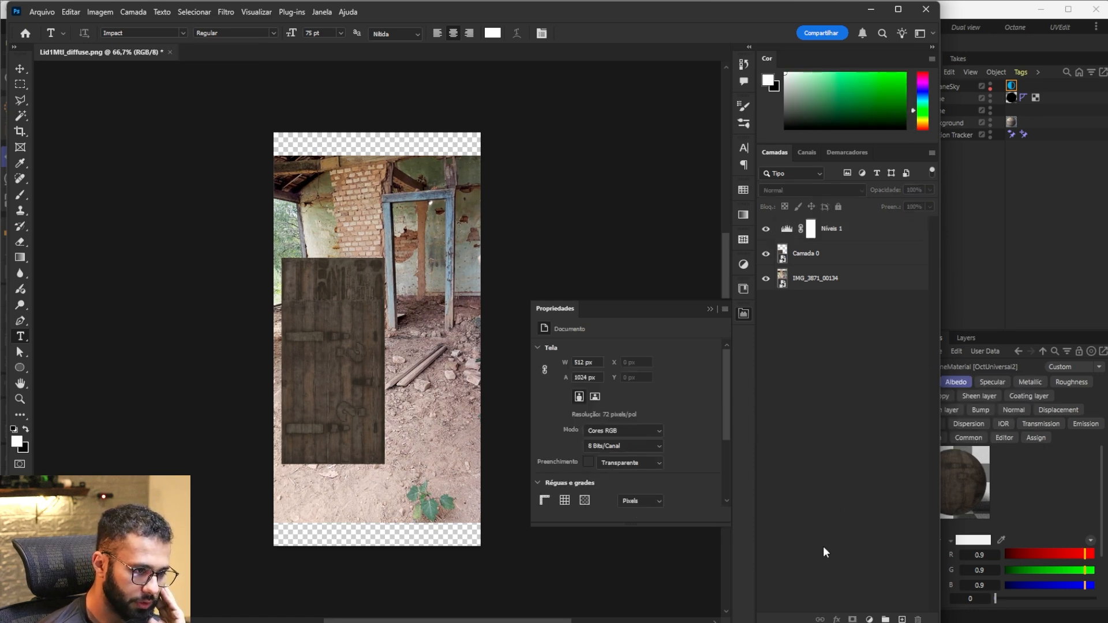
{"action": "left_click", "coordinate": [869, 619]}
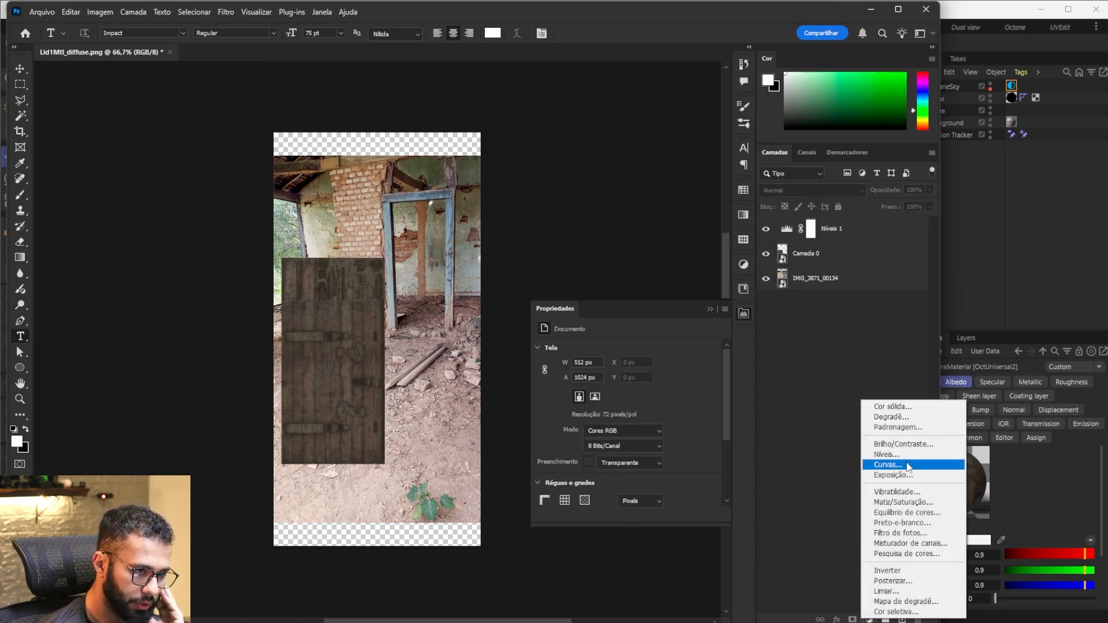
{"action": "left_click", "coordinate": [905, 522]}
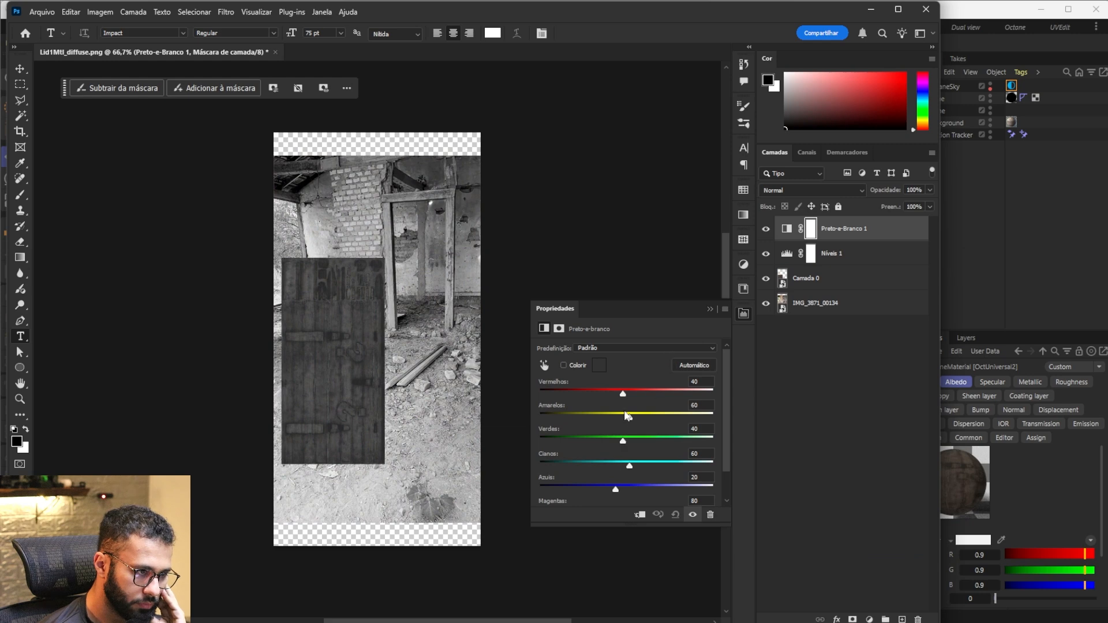
Step: Clip the Levels adjustment to Camada 0 and set its input levels to 29, 1.58 and 198 to match the footage brightness
{"action": "left_click", "coordinate": [791, 258]}
{"action": "key", "text": "z"}
{"action": "left_click", "coordinate": [800, 265], "text": "alt"}
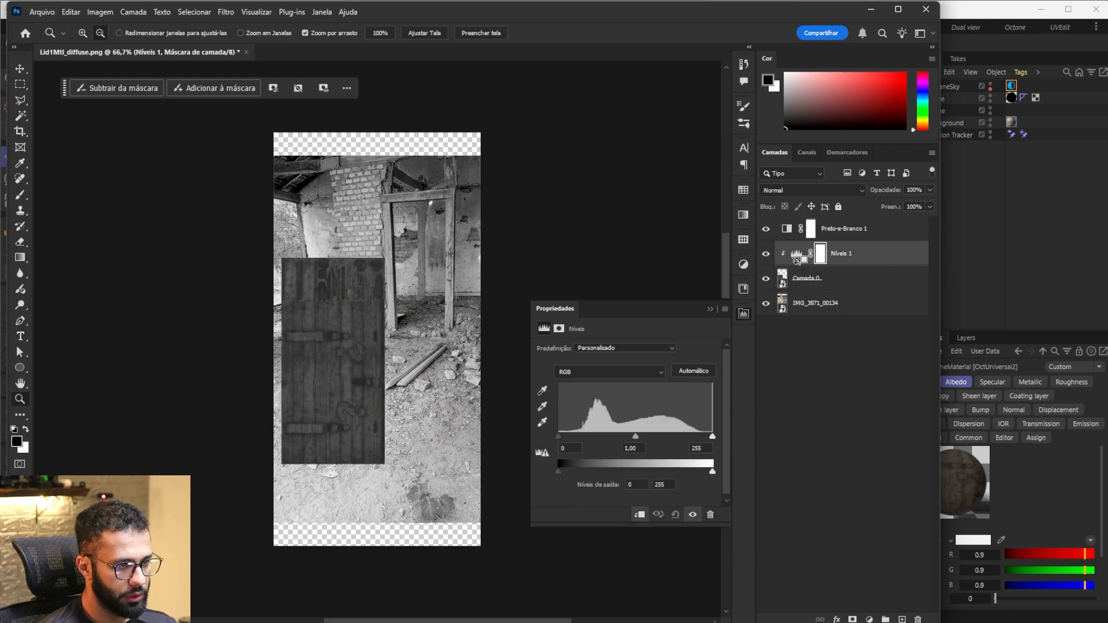
{"action": "left_click_drag", "start_coordinate": [635, 440], "coordinate": [625, 432]}
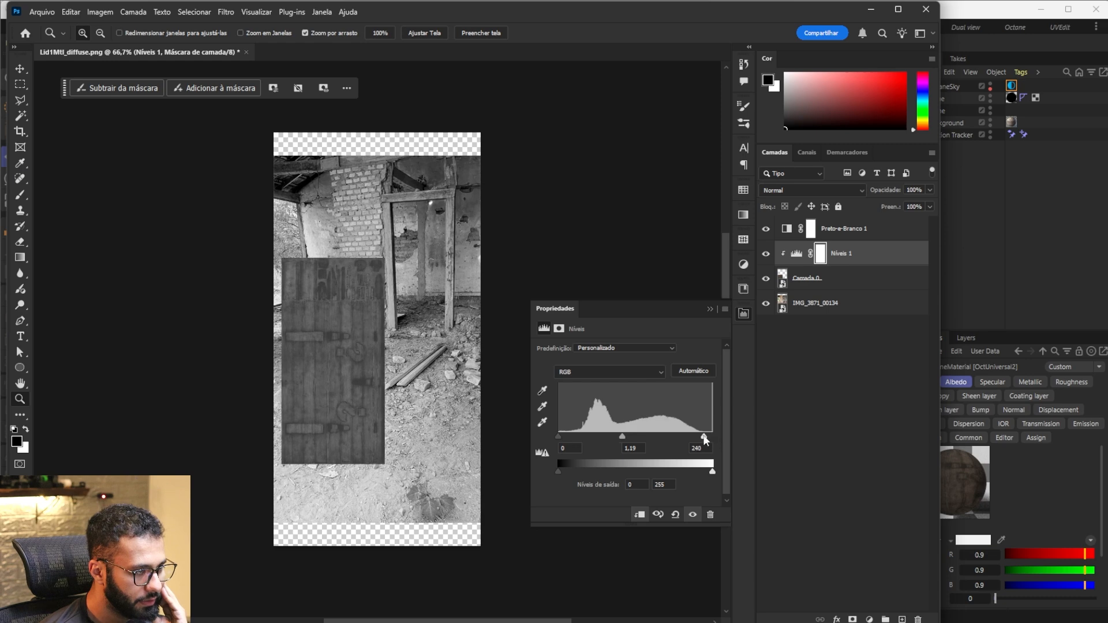
{"action": "mouse_move", "coordinate": [714, 435]}
{"action": "left_mouse_down"}
{"action": "mouse_move", "coordinate": [699, 435]}
{"action": "mouse_move", "coordinate": [709, 436]}
{"action": "left_mouse_up"}
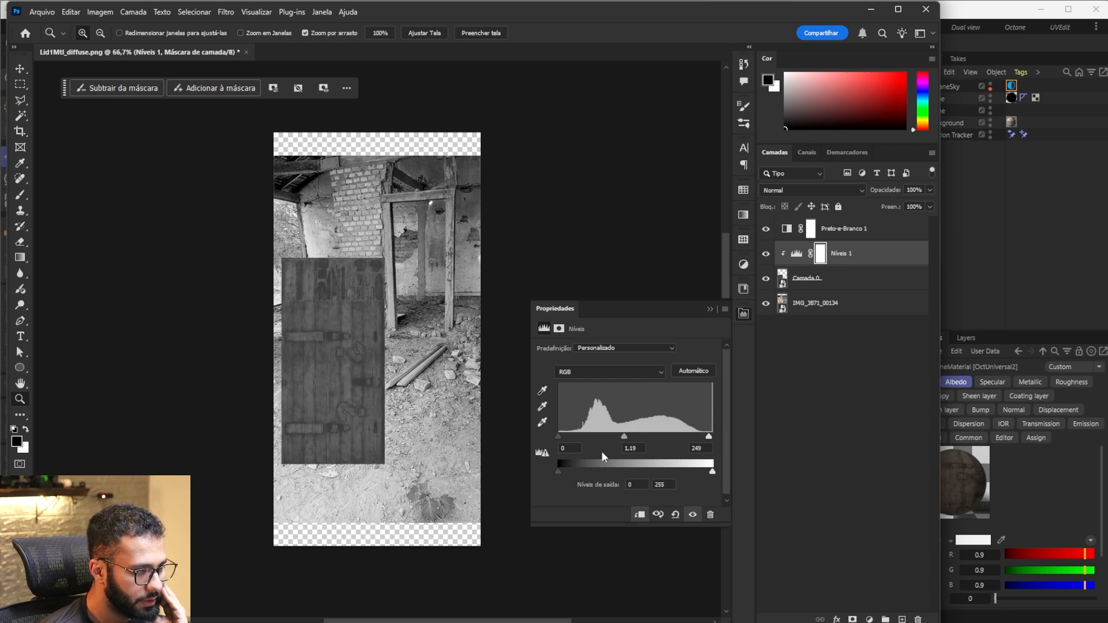
{"action": "left_click_drag", "start_coordinate": [556, 437], "coordinate": [566, 440]}
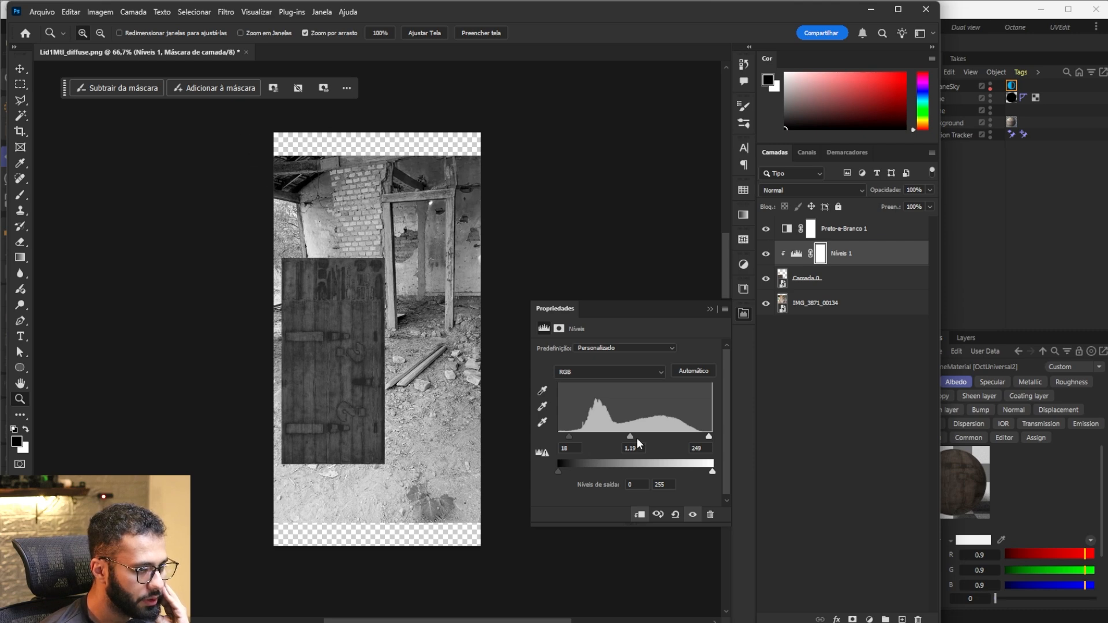
{"action": "mouse_move", "coordinate": [636, 439]}
{"action": "left_mouse_down"}
{"action": "mouse_move", "coordinate": [569, 435]}
{"action": "mouse_move", "coordinate": [621, 438]}
{"action": "left_mouse_up"}
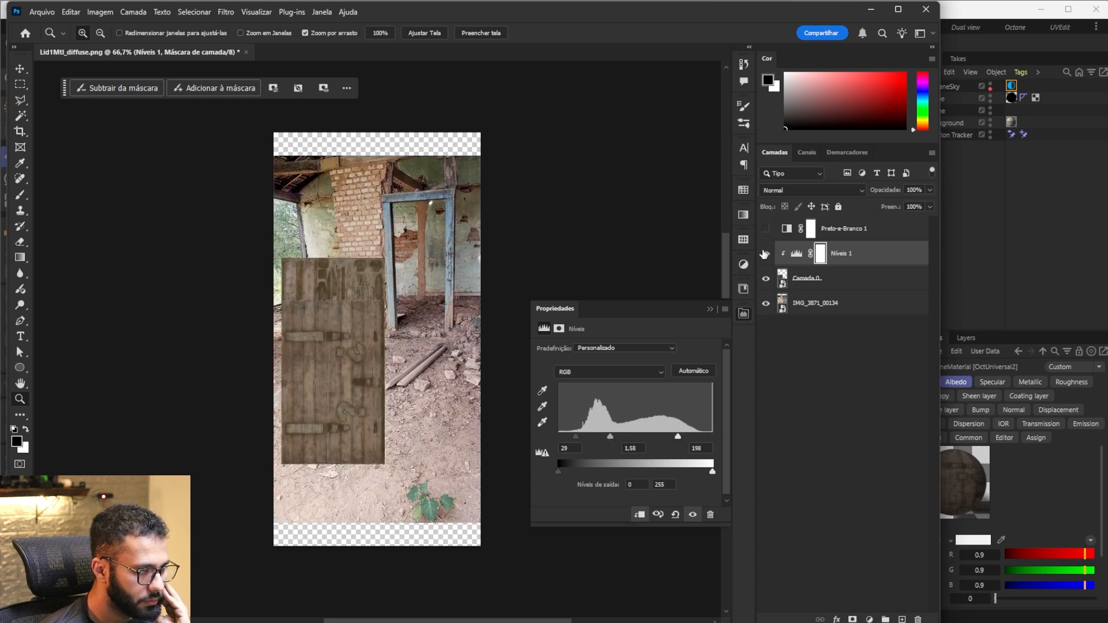
Step: Hide the Black & White adjustment layer and compare the wood texture with and without the Levels adjustment
{"action": "left_click", "coordinate": [765, 254]}
{"action": "left_click", "coordinate": [765, 254]}
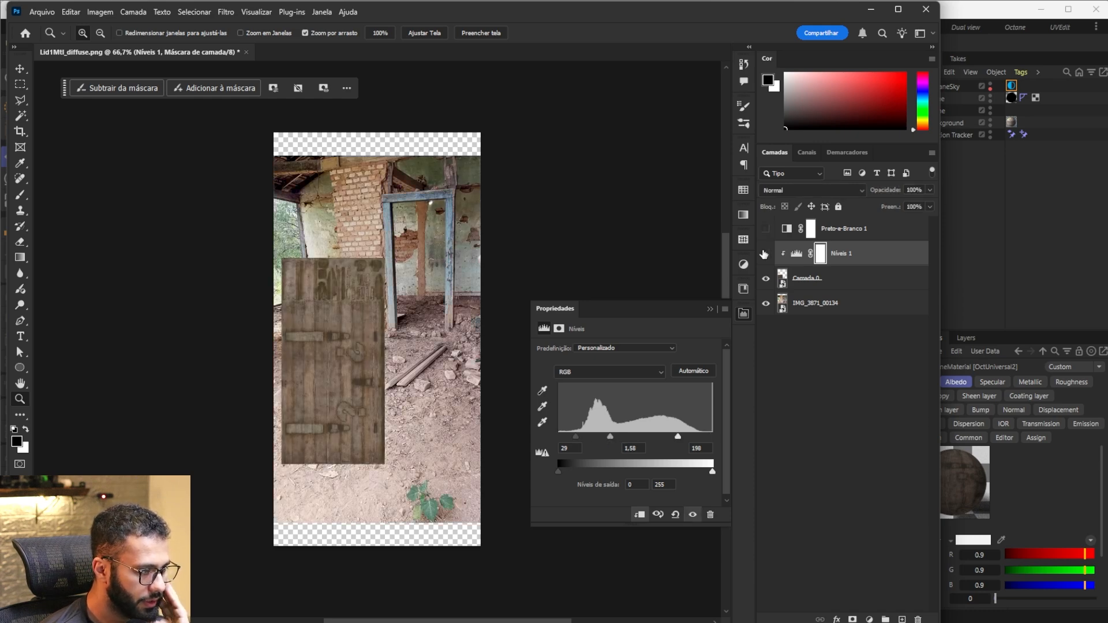
{"action": "left_click", "coordinate": [765, 254]}
{"action": "left_click", "coordinate": [765, 254]}
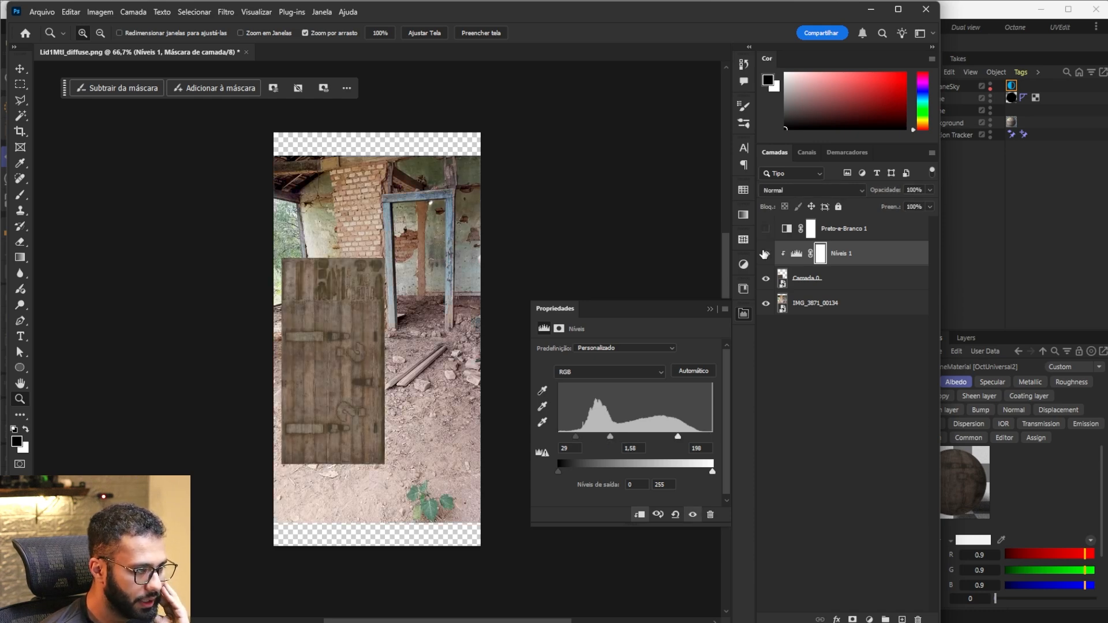
Step: Add a Hue/Saturation adjustment clipped to Camada 0, set the hue to -5, and compare the texture with and without it
{"action": "left_click", "coordinate": [783, 280]}
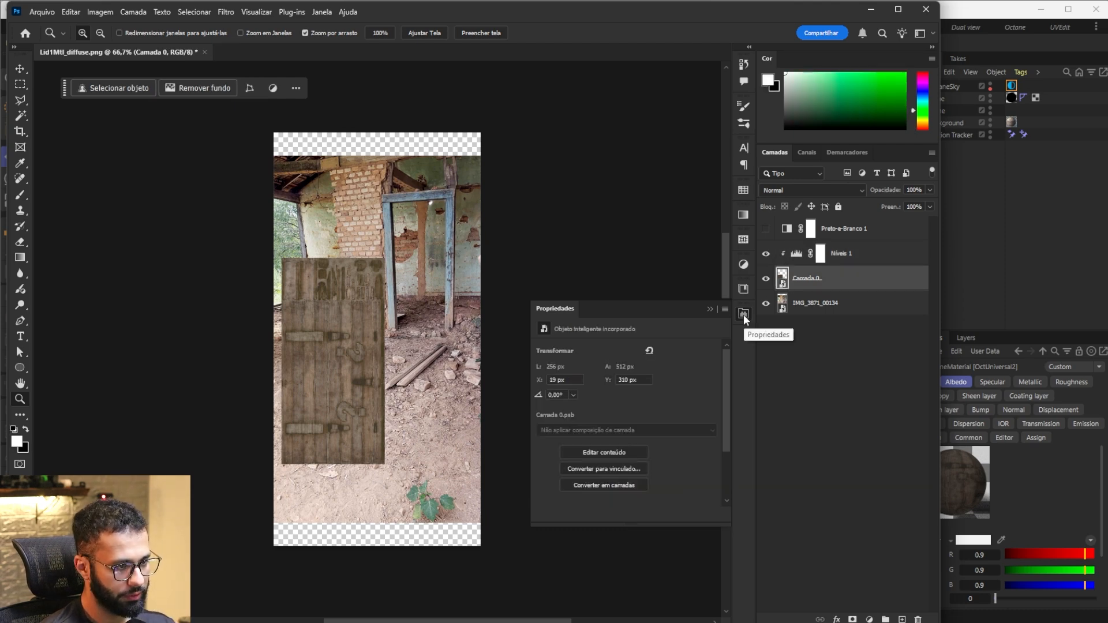
{"action": "left_click", "coordinate": [744, 264]}
{"action": "left_click", "coordinate": [639, 306]}
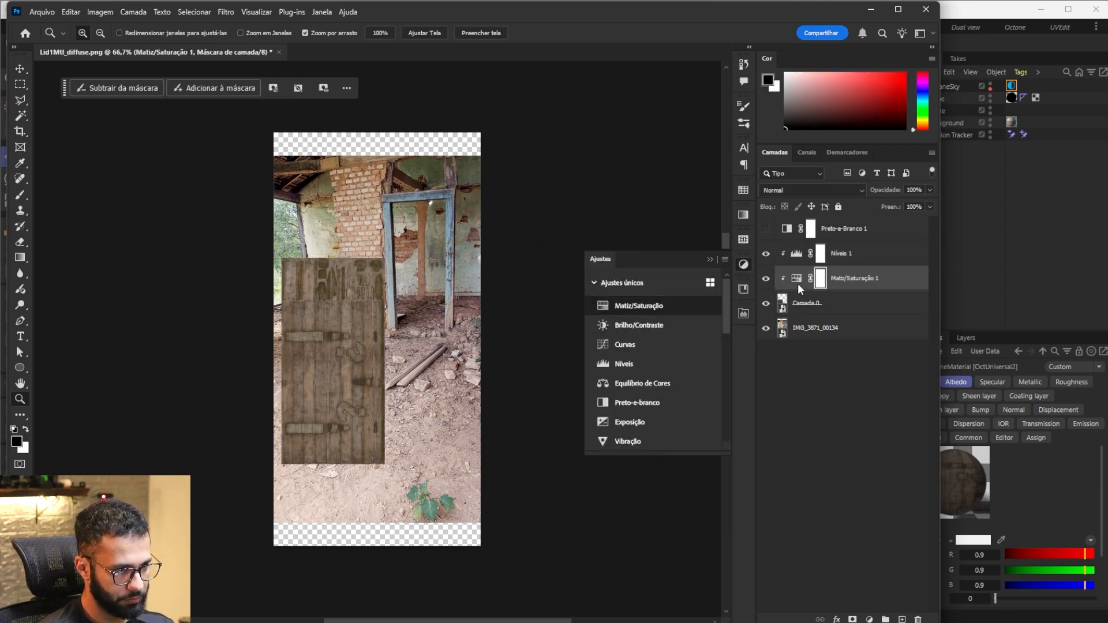
{"action": "left_click_drag", "start_coordinate": [622, 398], "coordinate": [617, 397]}
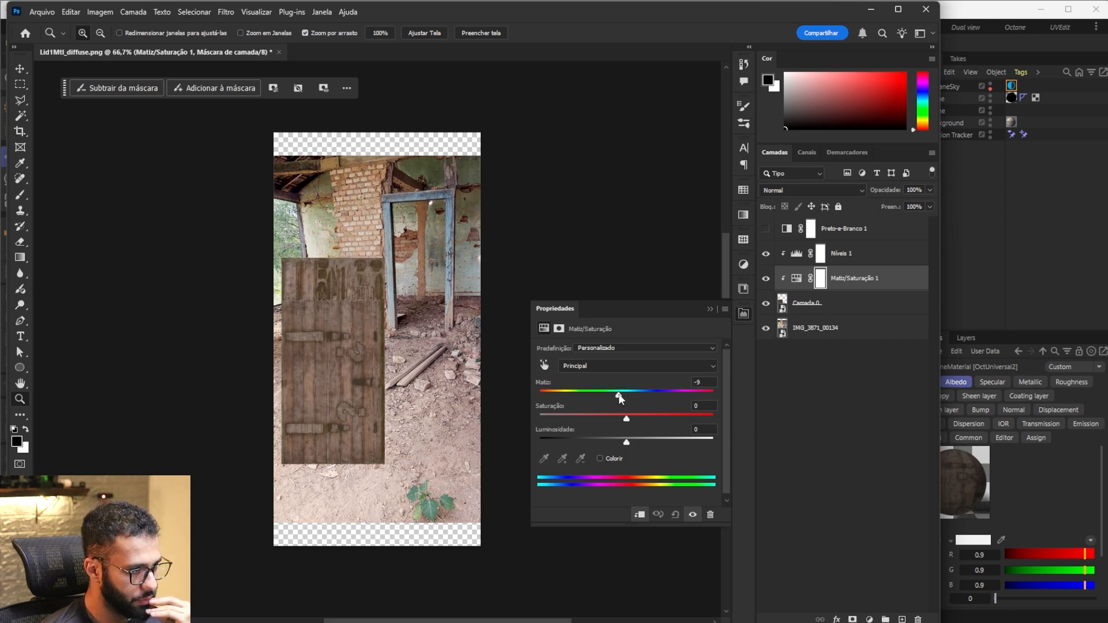
{"action": "mouse_move", "coordinate": [620, 394]}
{"action": "left_mouse_down"}
{"action": "mouse_move", "coordinate": [638, 396]}
{"action": "mouse_move", "coordinate": [623, 399]}
{"action": "left_mouse_up"}
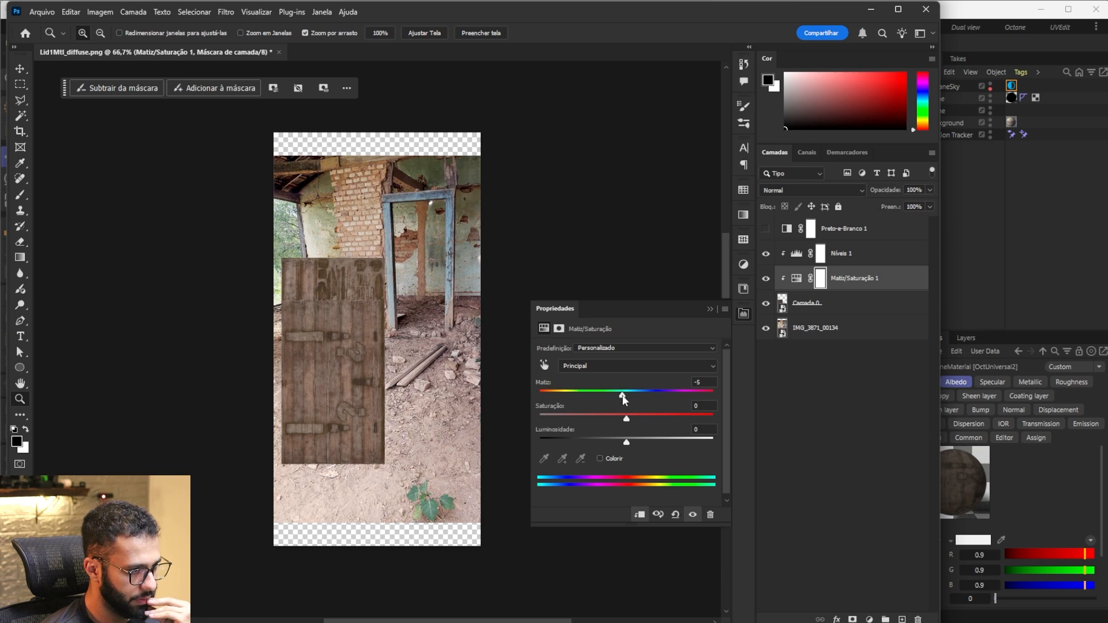
{"action": "left_click", "coordinate": [766, 279]}
{"action": "left_click", "coordinate": [766, 279]}
Step: Add a Curves adjustment clipped directly above Camada 0 and shape its RGB curve with lowered shadows and highlights around a midtone point
{"action": "left_click", "coordinate": [796, 305]}
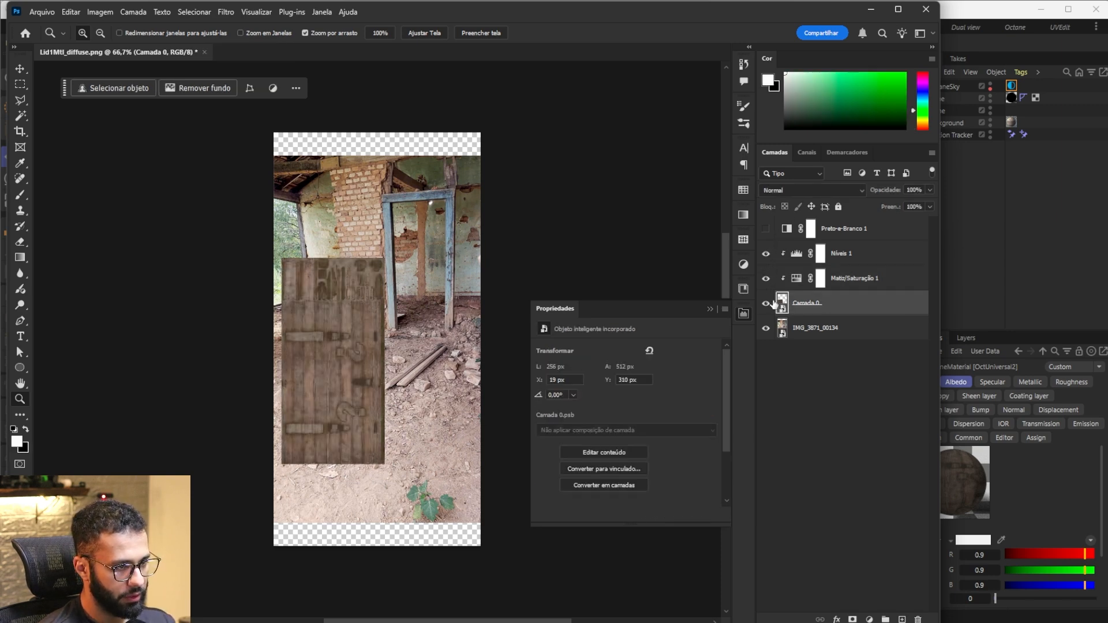
{"action": "left_click", "coordinate": [743, 265]}
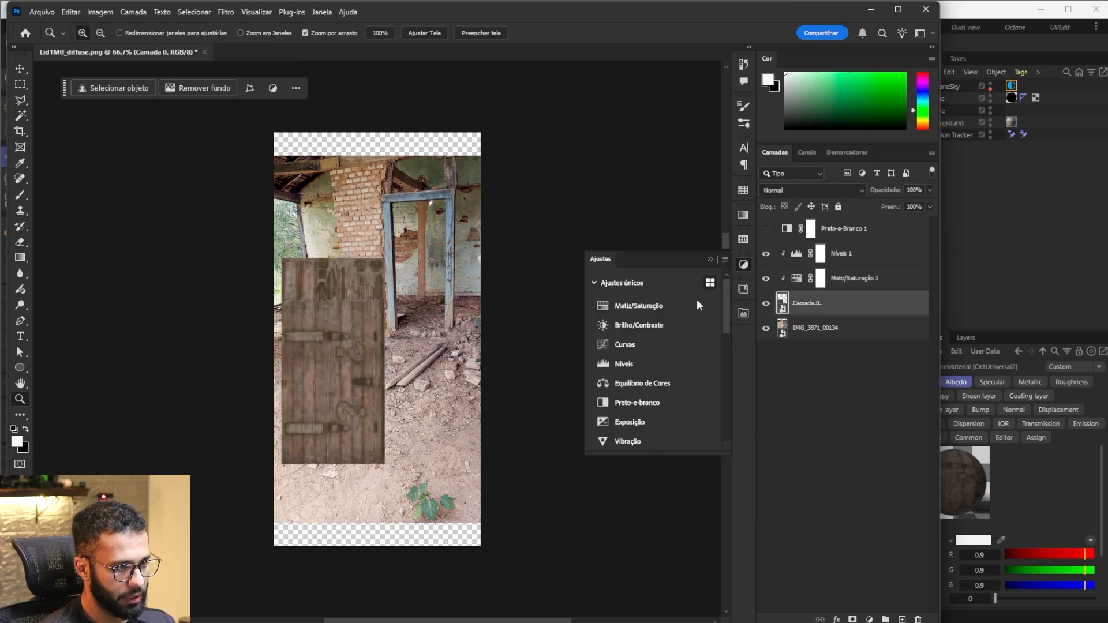
{"action": "left_click", "coordinate": [654, 348]}
{"action": "left_click", "coordinate": [798, 304]}
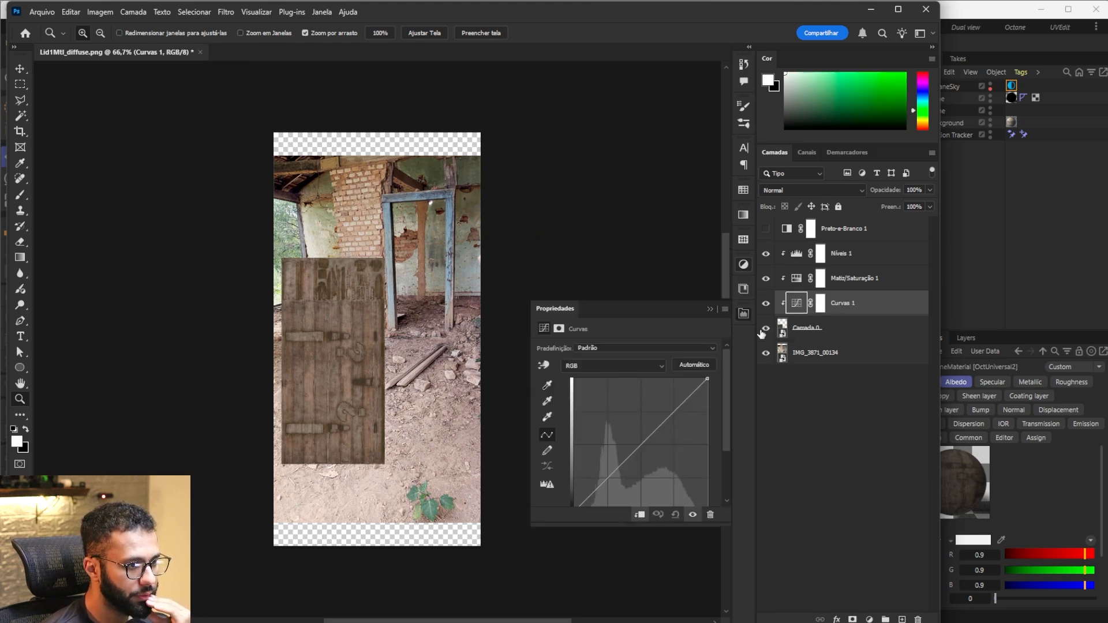
{"action": "left_click", "coordinate": [636, 445]}
{"action": "left_click_drag", "start_coordinate": [636, 446], "coordinate": [637, 451]}
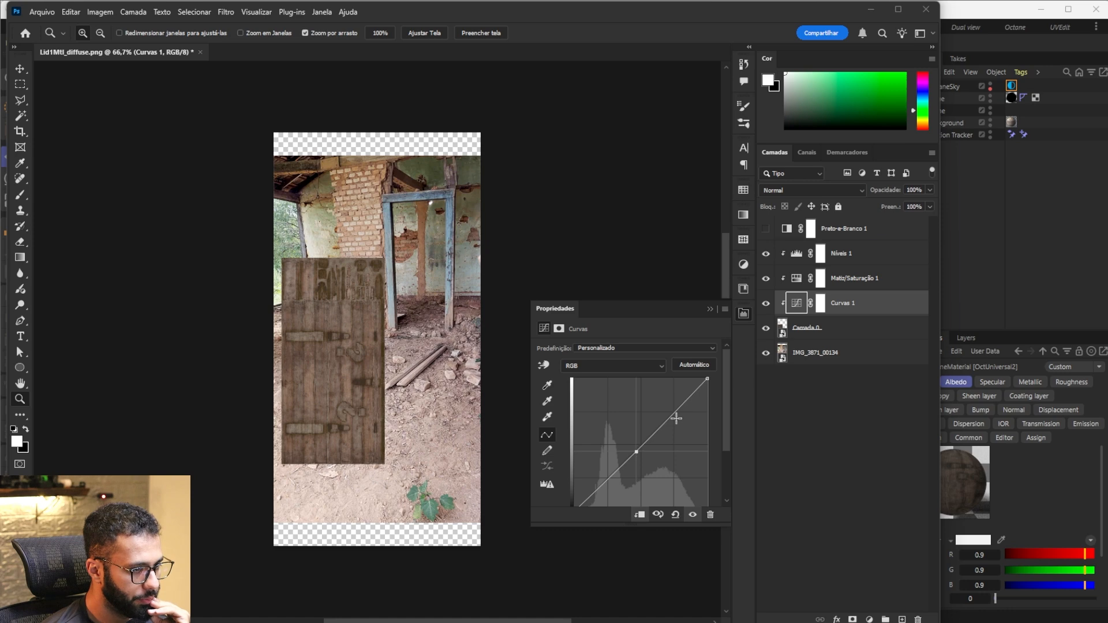
{"action": "left_click_drag", "start_coordinate": [676, 419], "coordinate": [676, 419]}
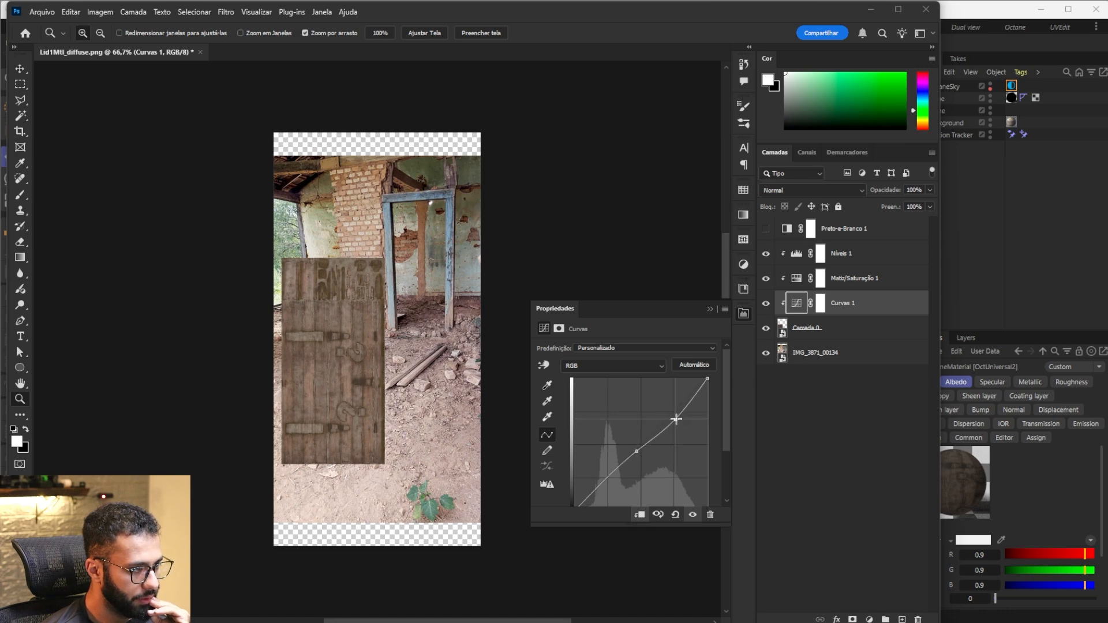
{"action": "left_click_drag", "start_coordinate": [600, 481], "coordinate": [596, 490]}
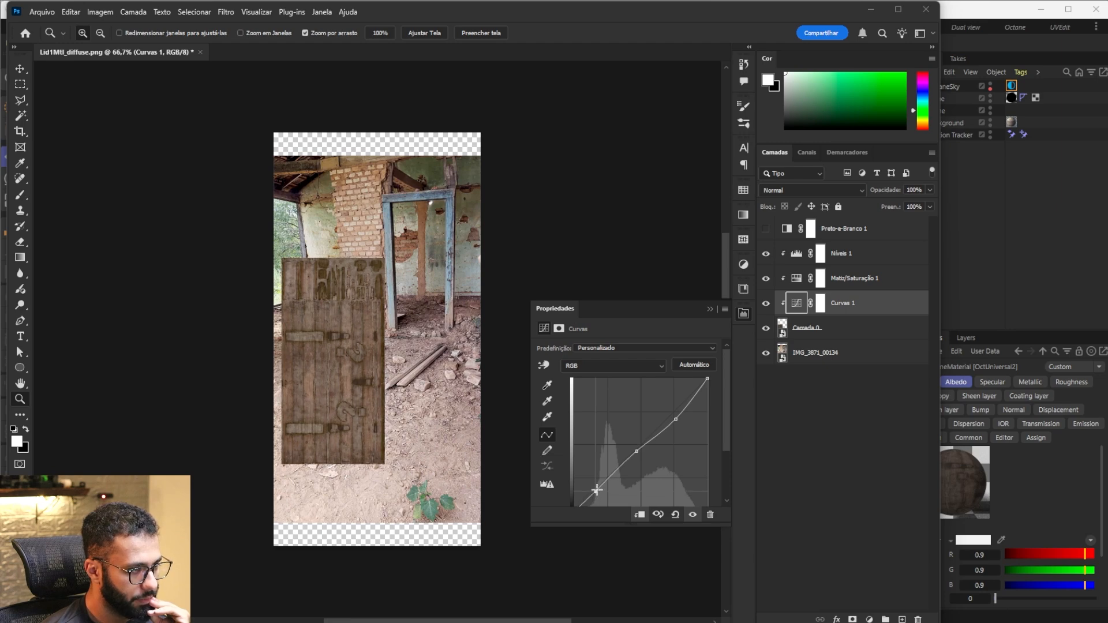
Step: Raise the Curves midtones and highlights, and set the Levels midtone input to 1.86 while checking it against the black-and-white preview
{"action": "mouse_move", "coordinate": [677, 419]}
{"action": "left_mouse_down"}
{"action": "mouse_move", "coordinate": [668, 396]}
{"action": "mouse_move", "coordinate": [691, 413]}
{"action": "mouse_move", "coordinate": [681, 434]}
{"action": "mouse_move", "coordinate": [675, 409]}
{"action": "mouse_move", "coordinate": [678, 418]}
{"action": "left_mouse_up"}
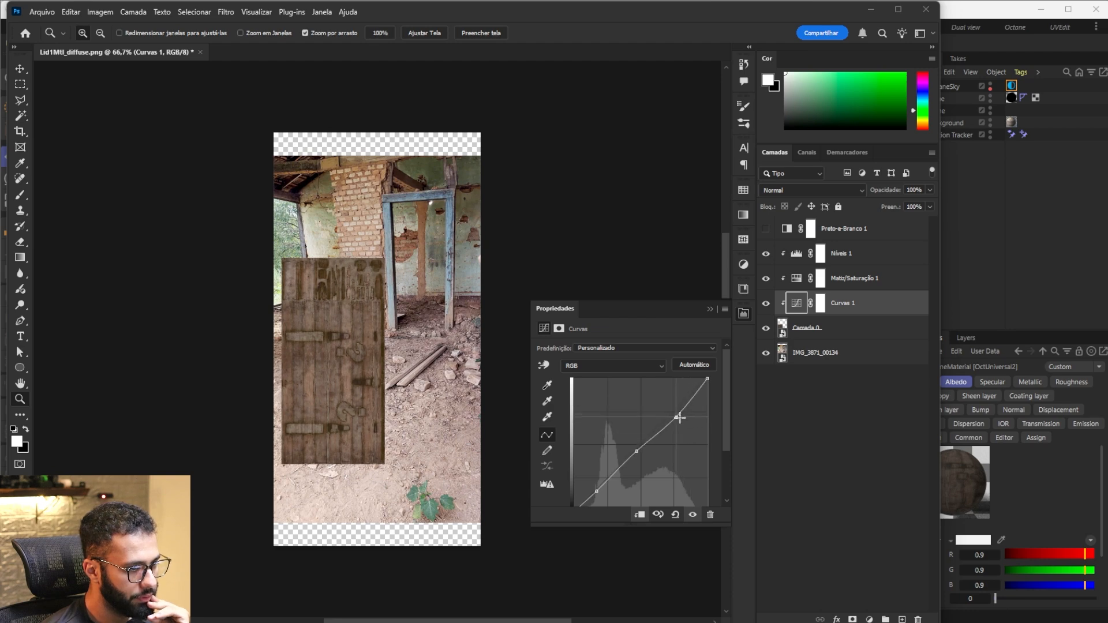
{"action": "left_click_drag", "start_coordinate": [635, 450], "coordinate": [678, 404]}
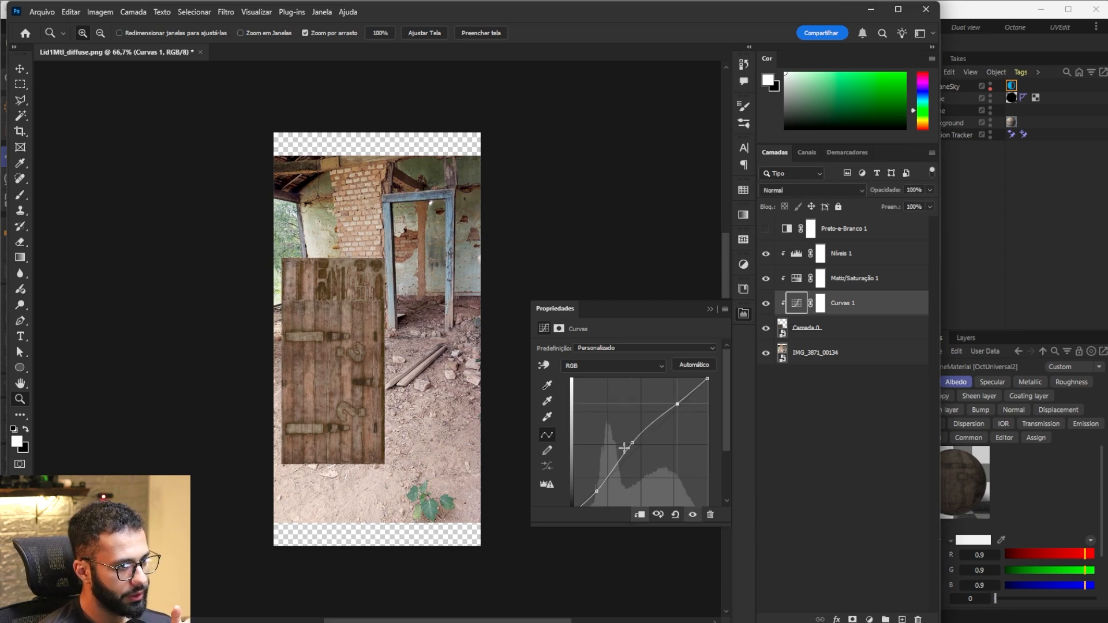
{"action": "left_click", "coordinate": [766, 229]}
{"action": "left_click", "coordinate": [795, 258]}
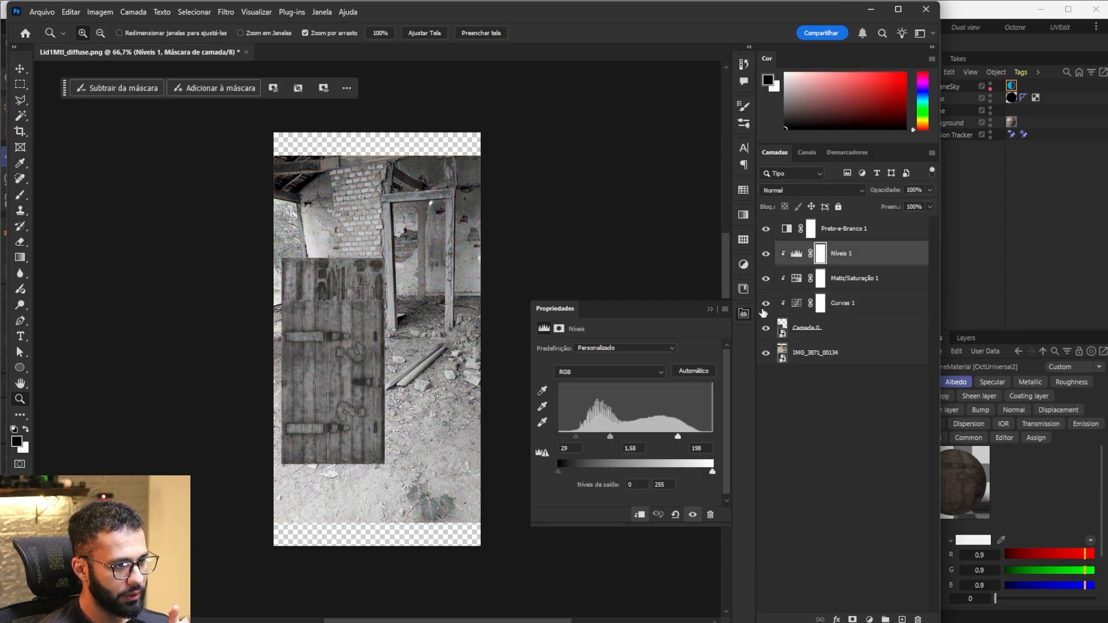
{"action": "left_click_drag", "start_coordinate": [611, 438], "coordinate": [604, 438]}
{"action": "left_click", "coordinate": [766, 229]}
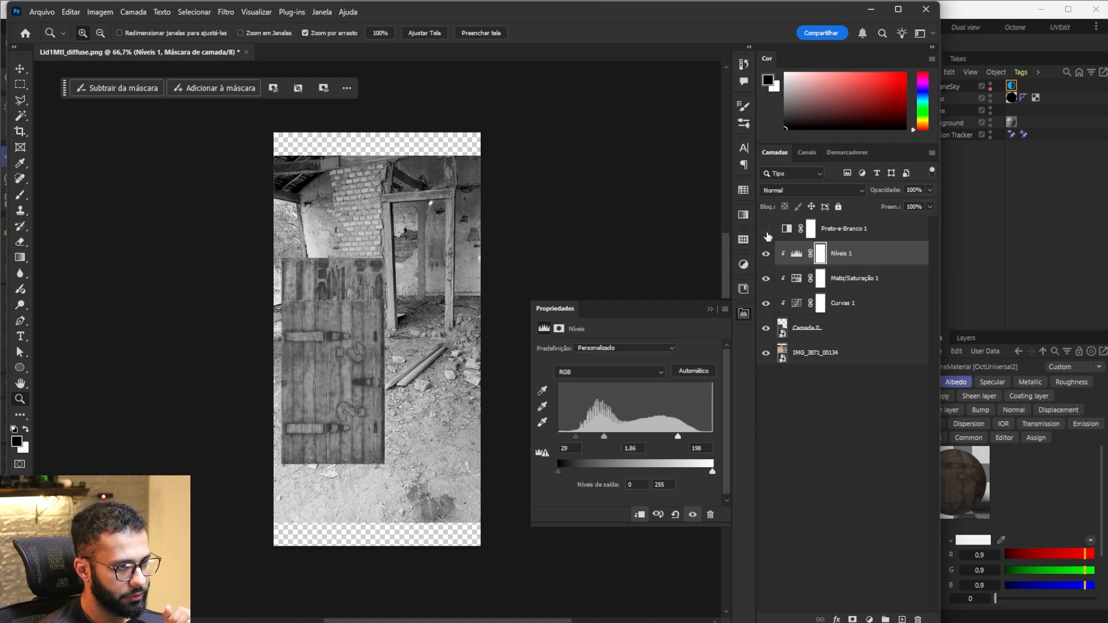
Step: Compare the wood texture with and without the Levels and Curves adjustments, and close the adjustment properties
{"action": "left_click", "coordinate": [766, 254]}
{"action": "left_click", "coordinate": [767, 254]}
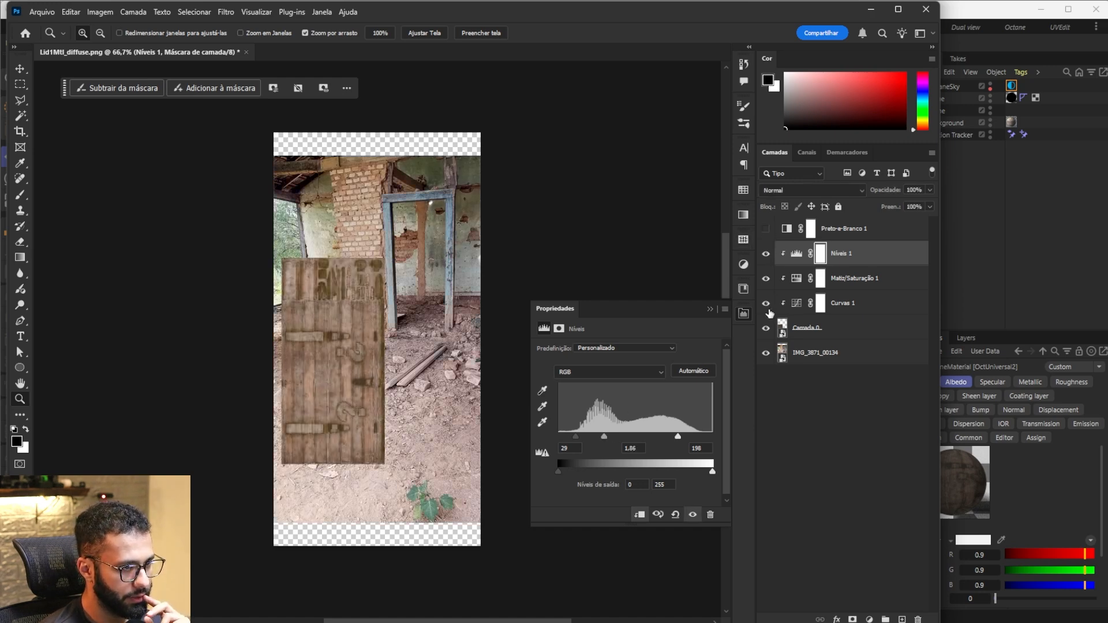
{"action": "left_click", "coordinate": [767, 304]}
{"action": "left_click", "coordinate": [766, 304]}
{"action": "left_click", "coordinate": [796, 303]}
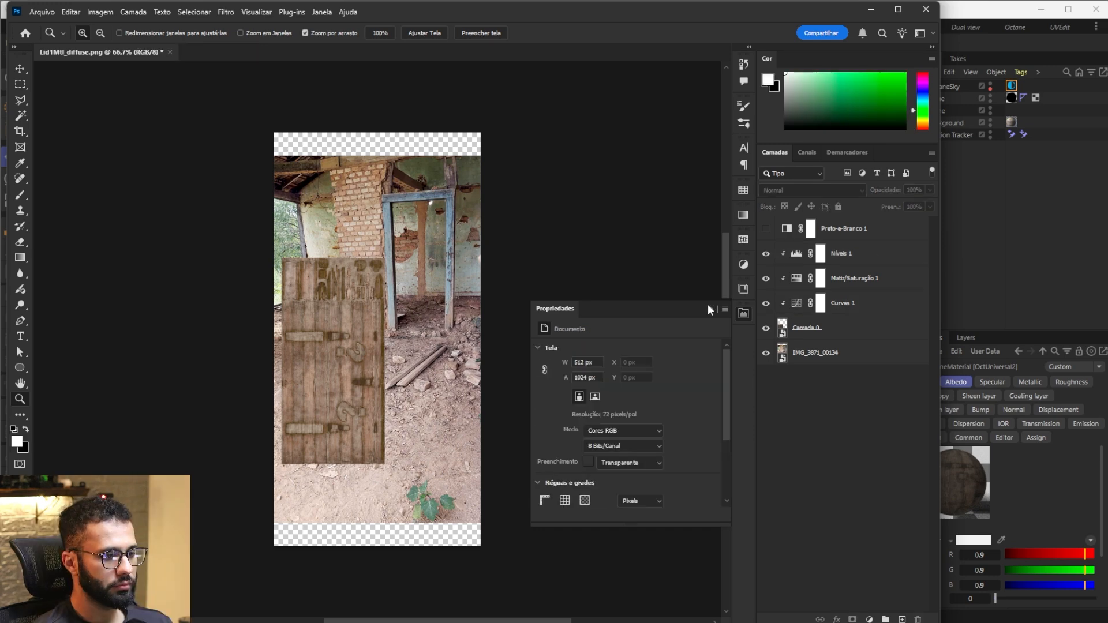
{"action": "left_click", "coordinate": [709, 307]}
{"action": "mouse_move", "coordinate": [767, 303]}
{"action": "left_mouse_down"}
{"action": "mouse_move", "coordinate": [767, 261]}
{"action": "mouse_move", "coordinate": [766, 310]}
{"action": "left_mouse_up"}
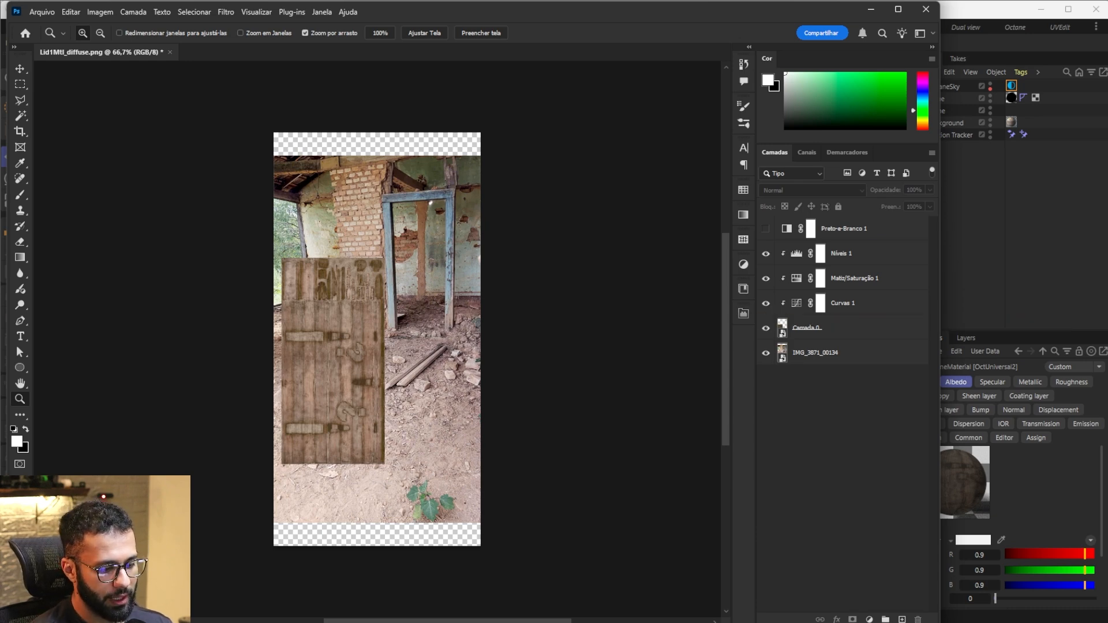
Step: Scale and reposition the Camada 0 wood texture so that it fills the whole canvas
{"action": "left_click", "coordinate": [808, 330]}
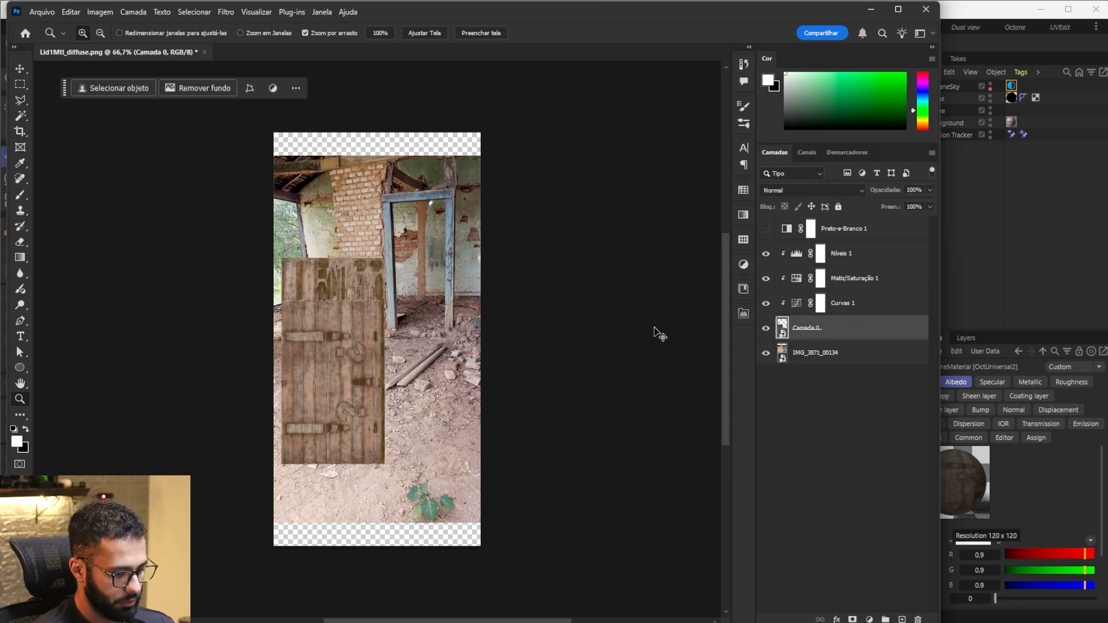
{"action": "key", "text": "ctrl+t"}
{"action": "left_click_drag", "start_coordinate": [384, 361], "coordinate": [483, 358]}
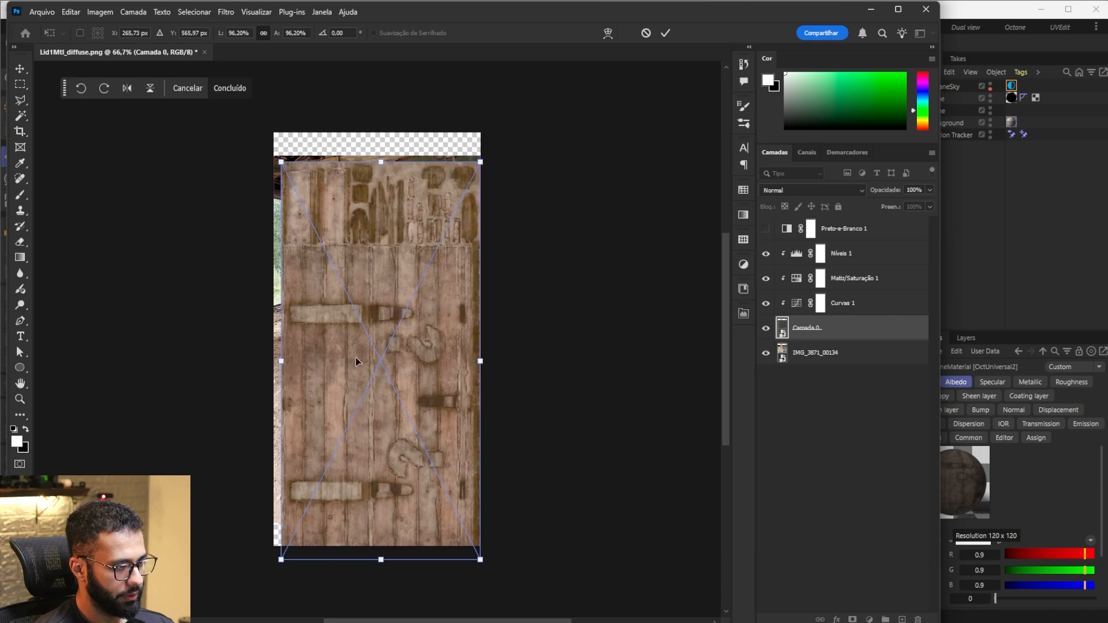
{"action": "left_click_drag", "start_coordinate": [283, 361], "coordinate": [273, 361]}
{"action": "left_click_drag", "start_coordinate": [380, 362], "coordinate": [379, 342]}
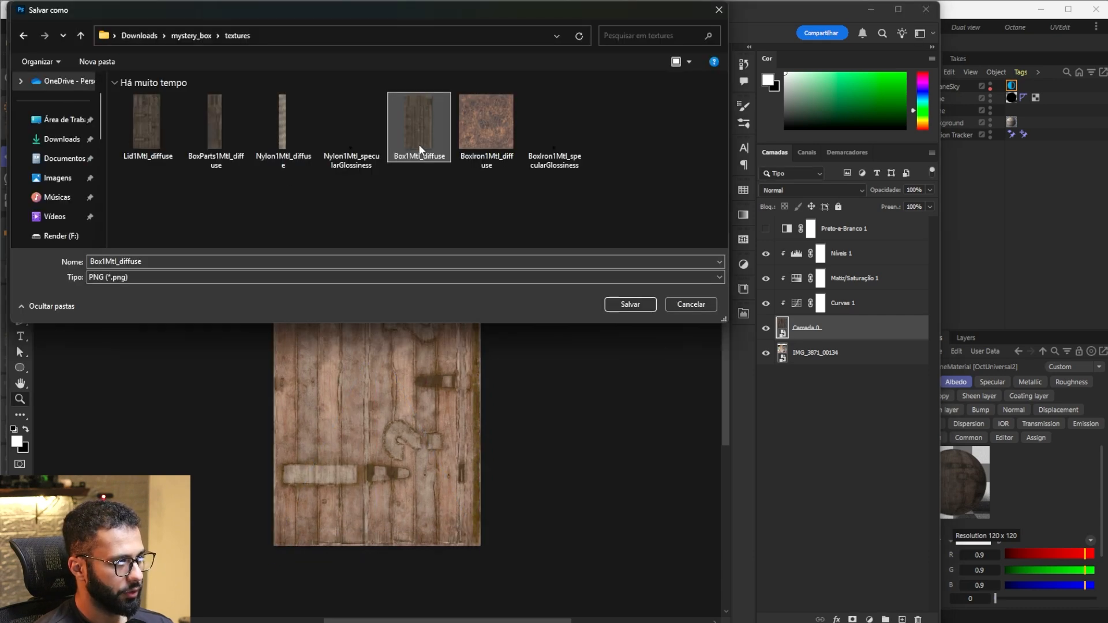
Step: Save the corrected texture as a PNG over Lid1Mtl_diffuse in the mystery_box textures folder
{"action": "left_click", "coordinate": [148, 140]}
{"action": "left_click", "coordinate": [630, 304]}
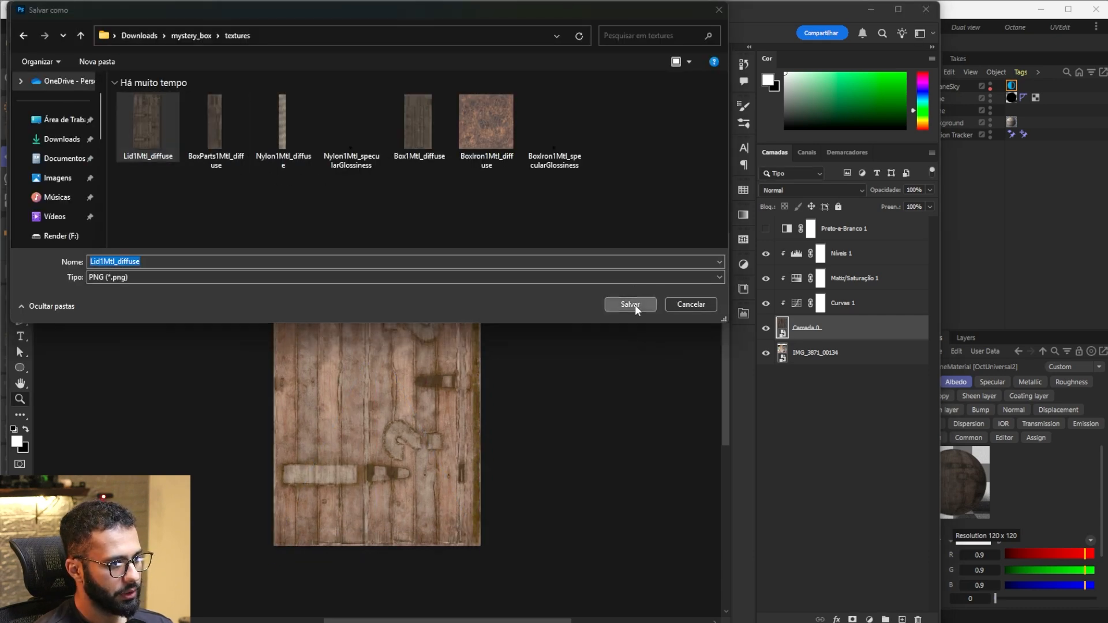
{"action": "left_click", "coordinate": [804, 321]}
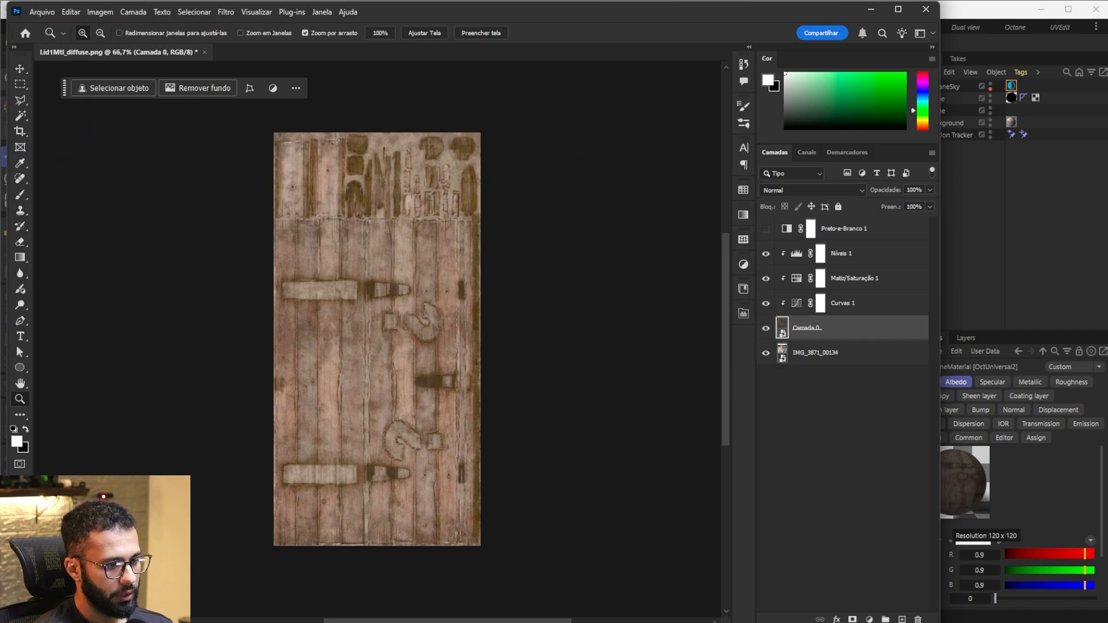
Step: Switch to Cinema 4D and reload the albedo image texture of the OctUniversal2 wood material
{"action": "left_click", "coordinate": [968, 262]}
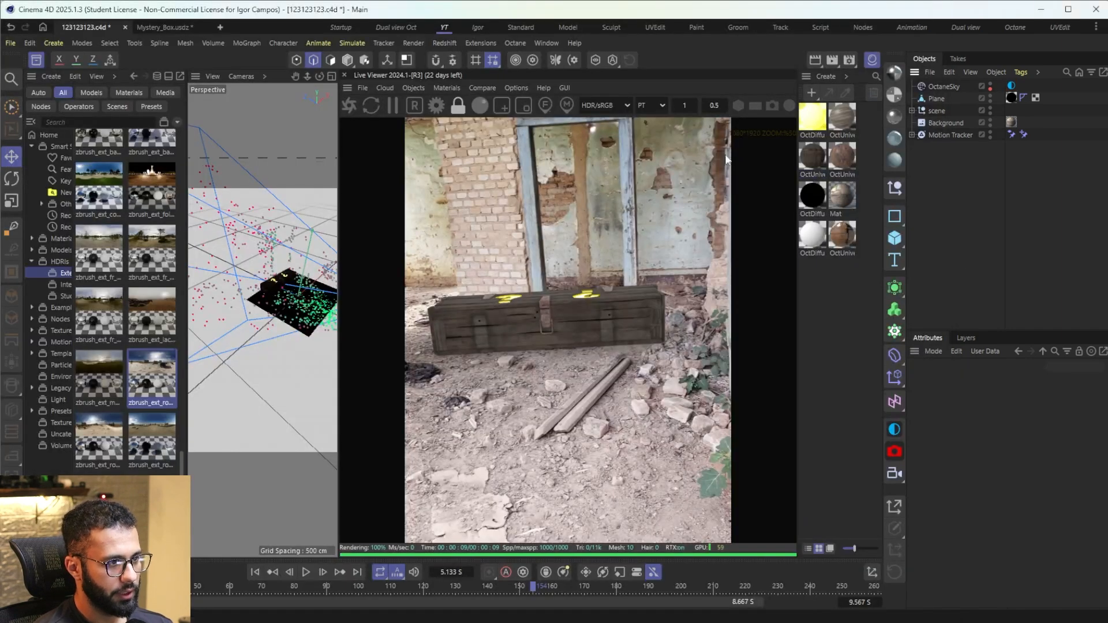
{"action": "double_click", "coordinate": [813, 154]}
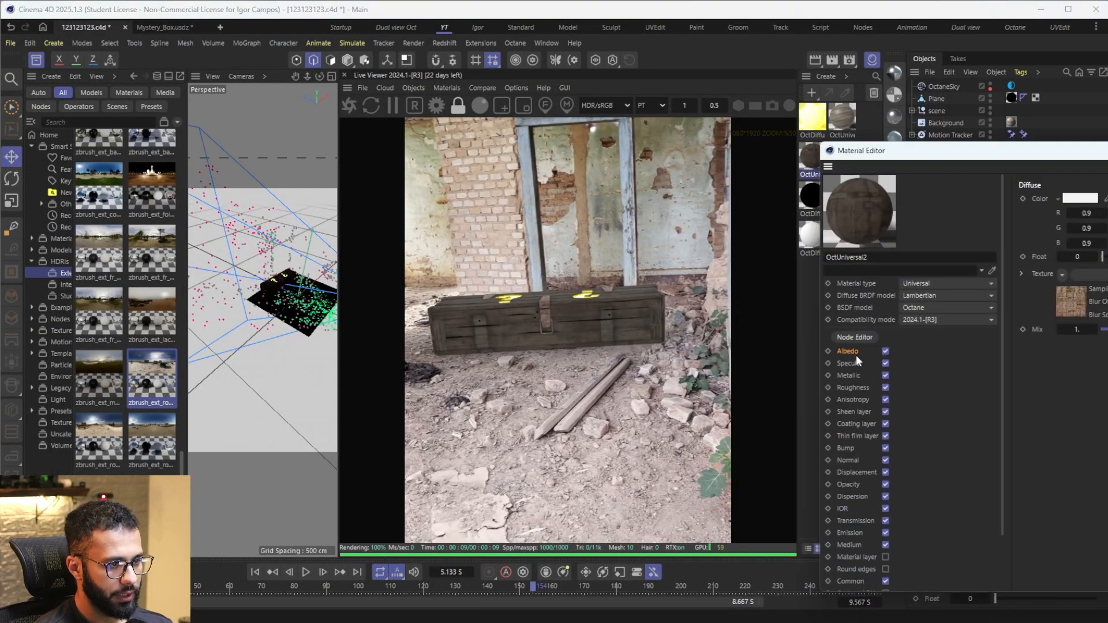
{"action": "left_click", "coordinate": [1068, 295]}
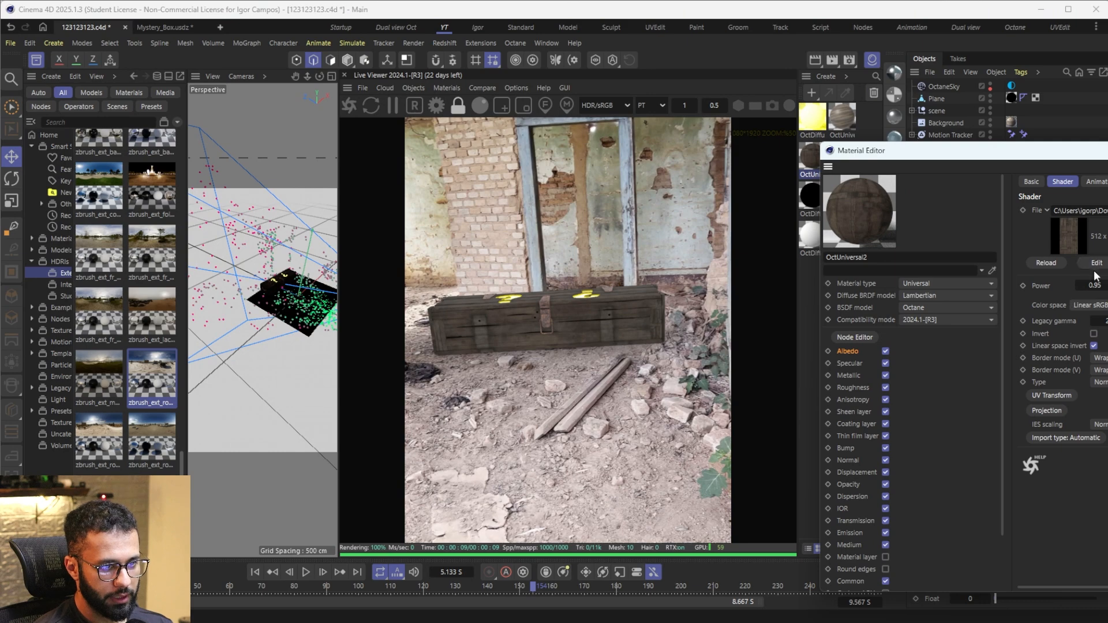
{"action": "left_click", "coordinate": [1052, 263]}
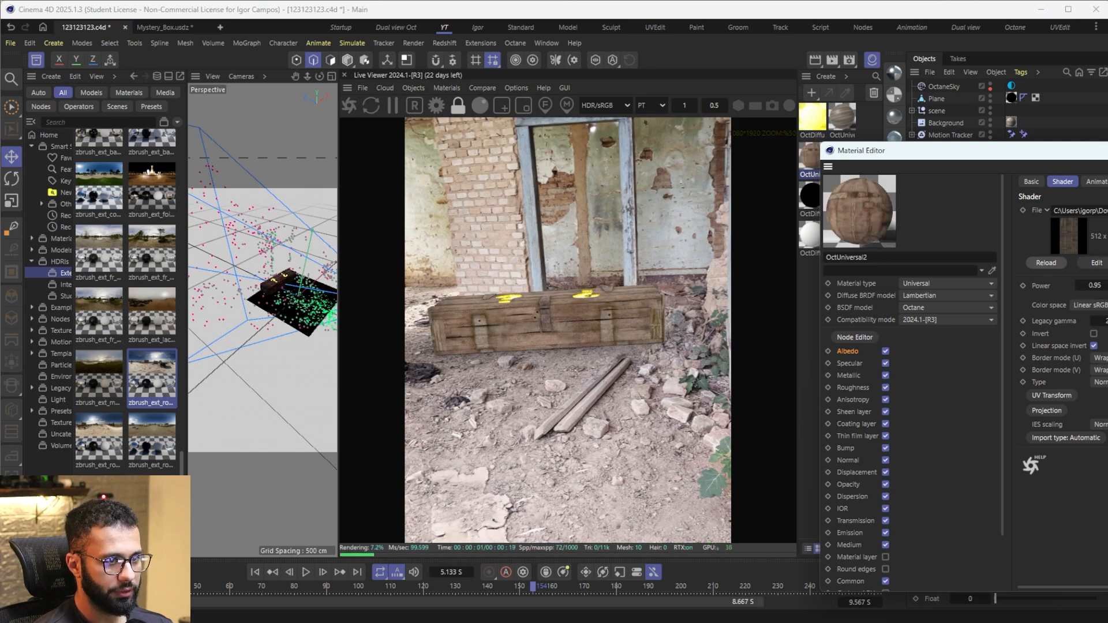
{"action": "left_click", "coordinate": [1107, 151]}
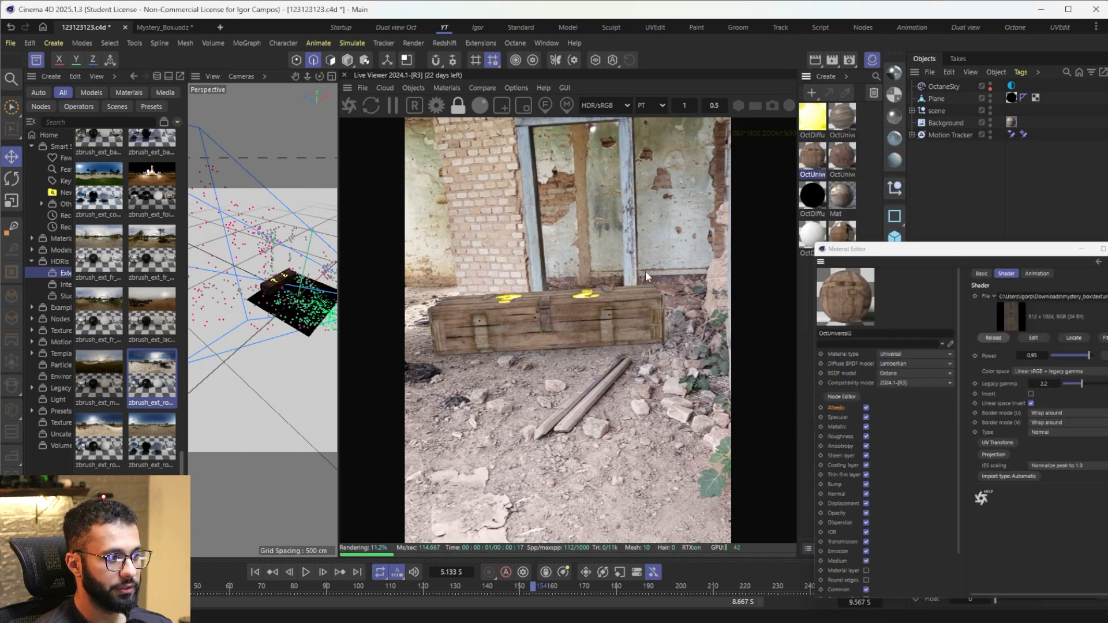
Step: Compare the lighting with OctaneSky off and on, leave it enabled, and set its environment RotX to about -0.714
{"action": "left_click", "coordinate": [949, 86]}
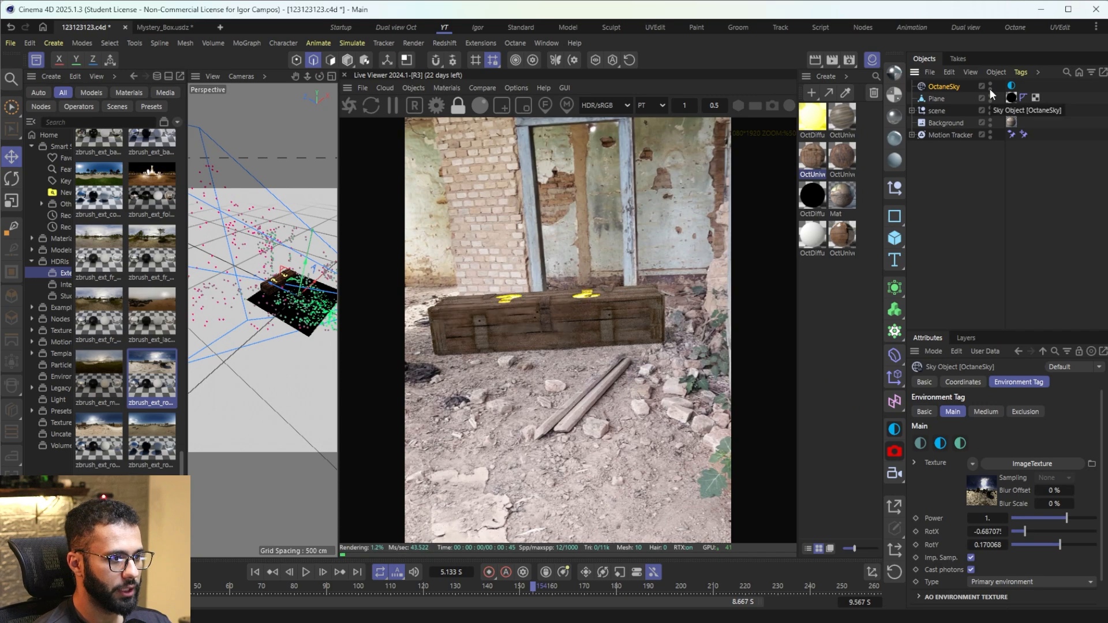
{"action": "left_click", "coordinate": [990, 86]}
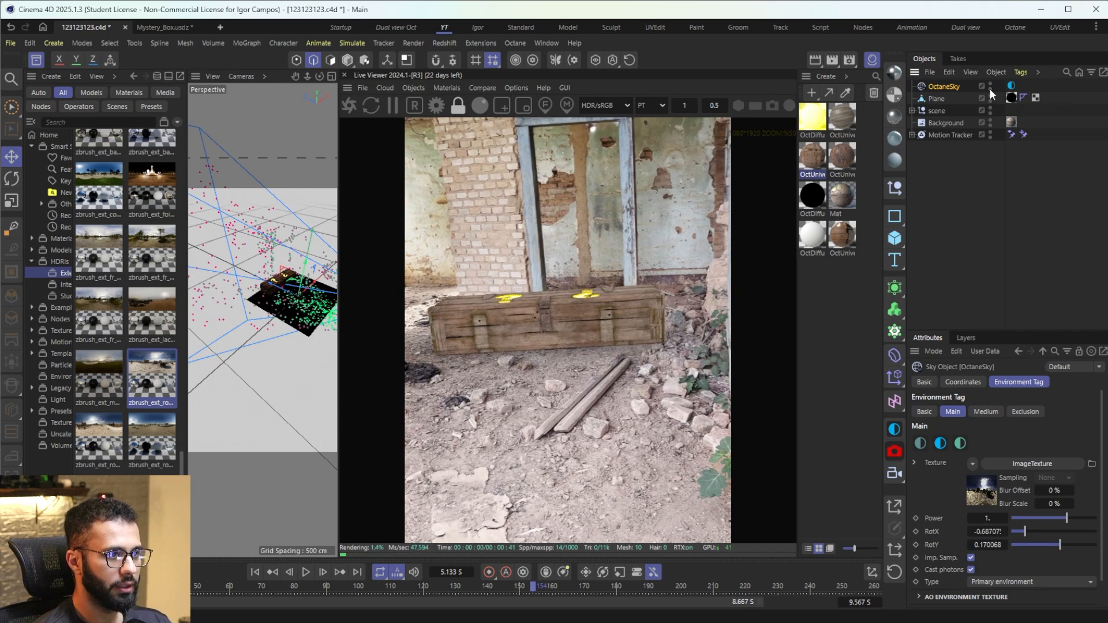
{"action": "left_click", "coordinate": [1011, 85]}
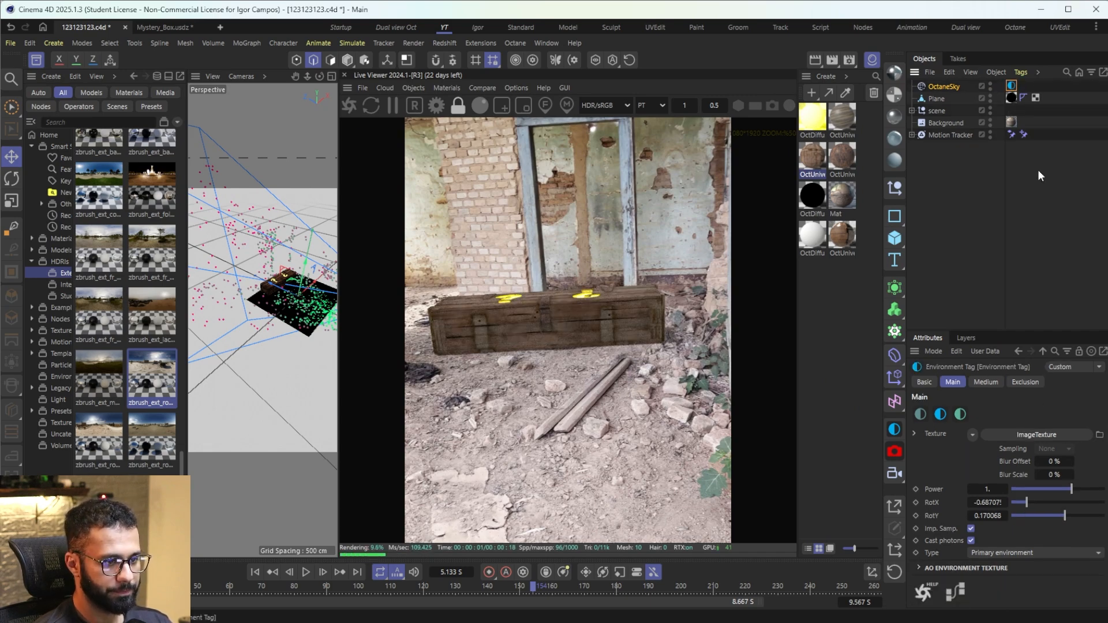
{"action": "left_click_drag", "start_coordinate": [1026, 505], "coordinate": [1024, 505]}
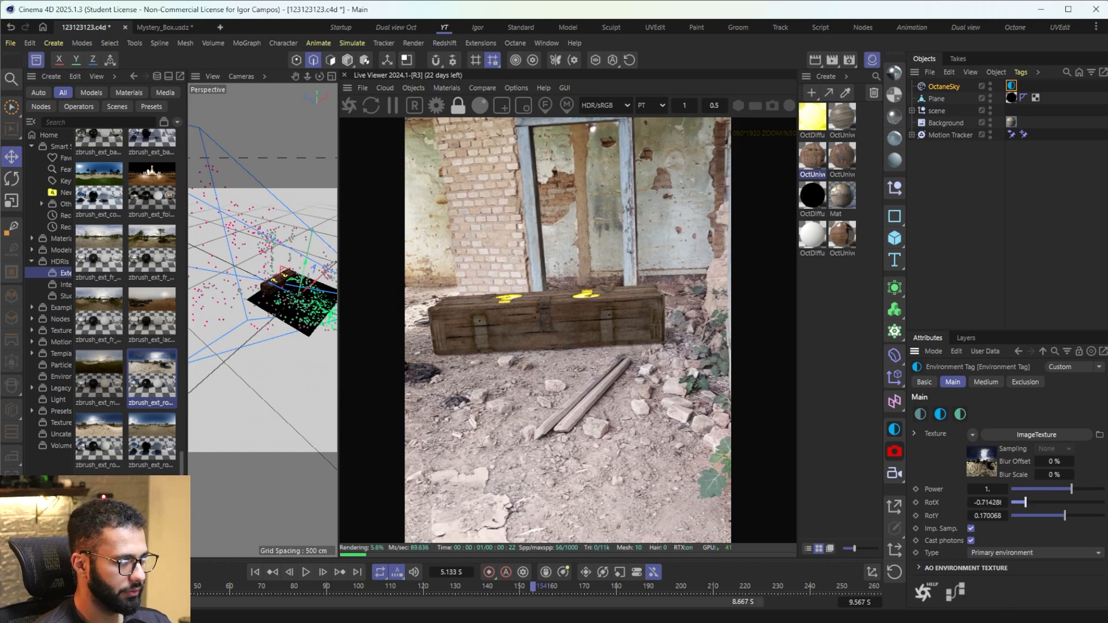
Step: Raise the OctaneSky environment power slightly and set the legacy gamma of its HDRI image texture to 1.194578
{"action": "left_click", "coordinate": [42, 60]}
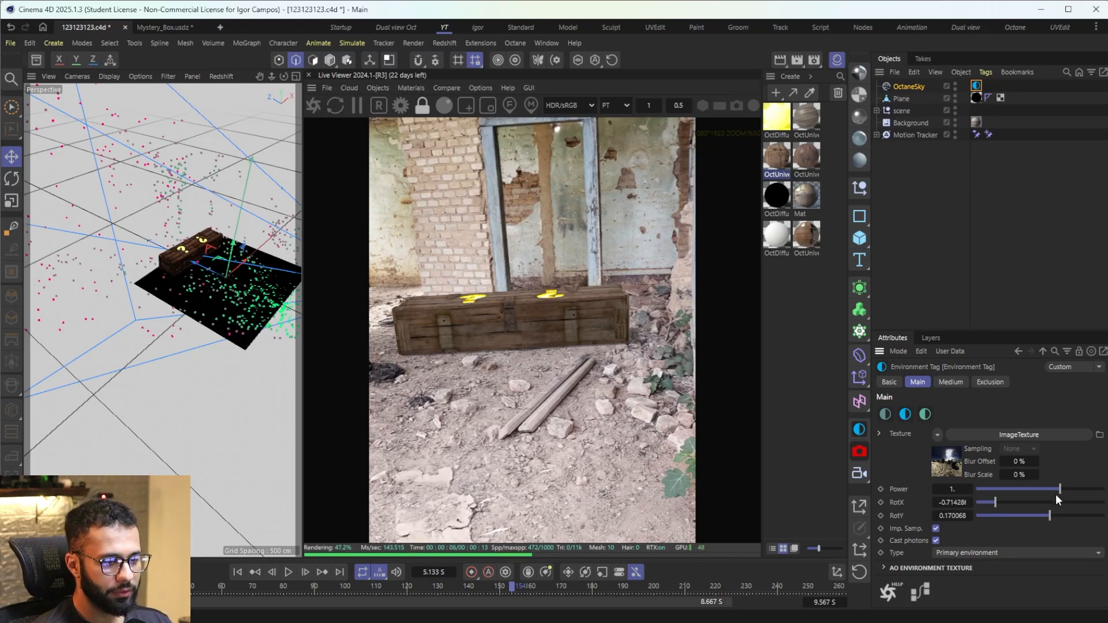
{"action": "left_click_drag", "start_coordinate": [1058, 490], "coordinate": [1069, 489]}
{"action": "left_click", "coordinate": [957, 463]}
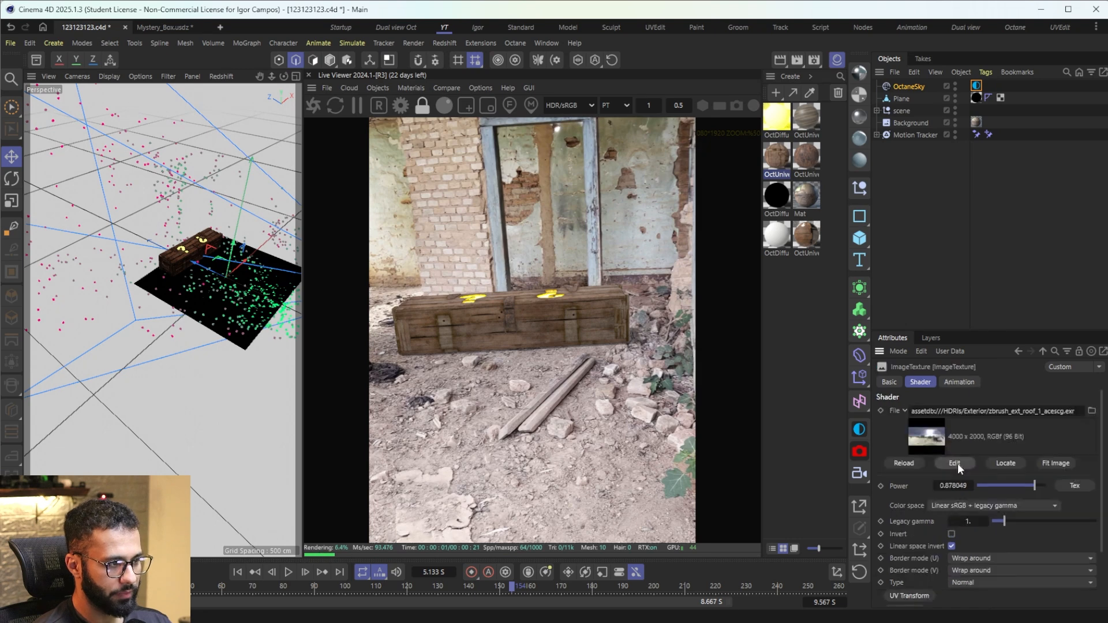
{"action": "left_click_drag", "start_coordinate": [1000, 521], "coordinate": [1007, 520]}
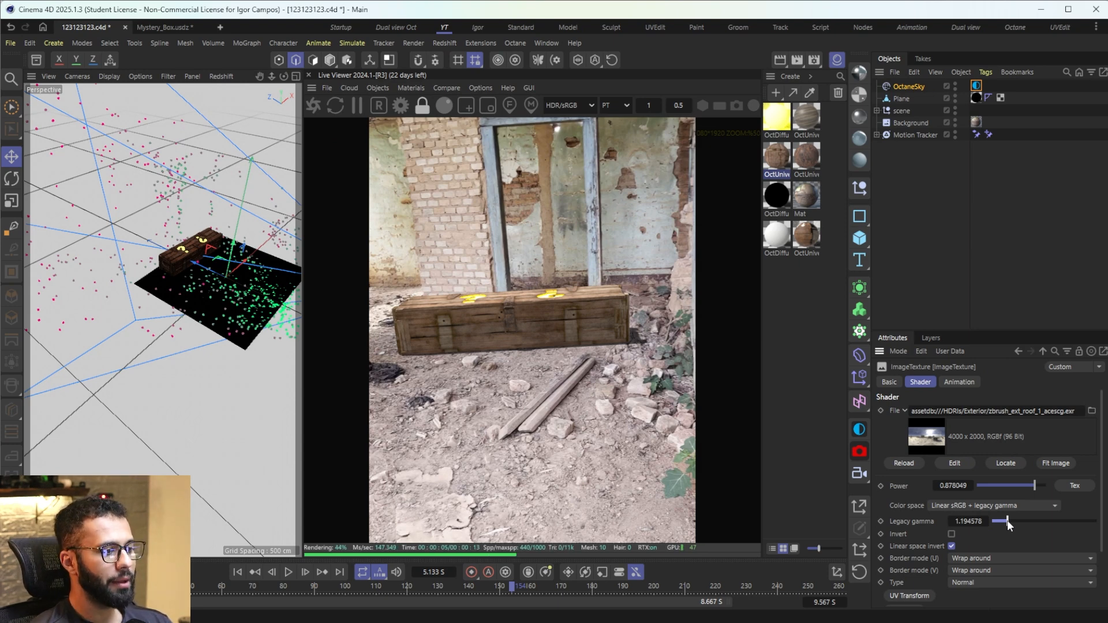
Step: Open the emission shader settings of the yellow OctDiffuse1 material
{"action": "double_click", "coordinate": [777, 119]}
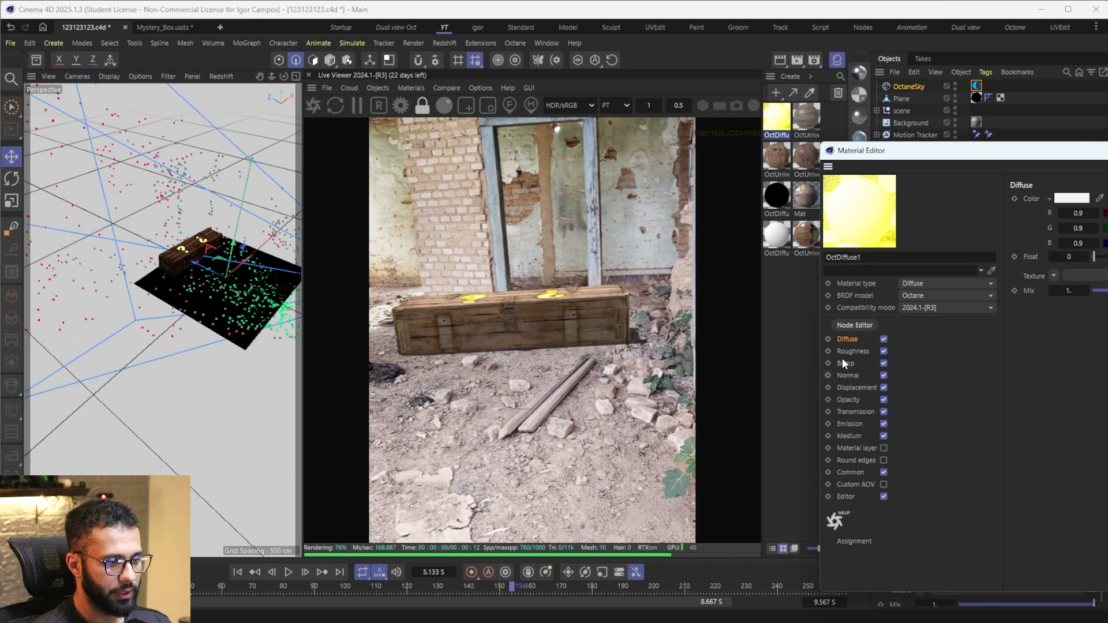
{"action": "left_click", "coordinate": [851, 425]}
{"action": "left_click", "coordinate": [1066, 241]}
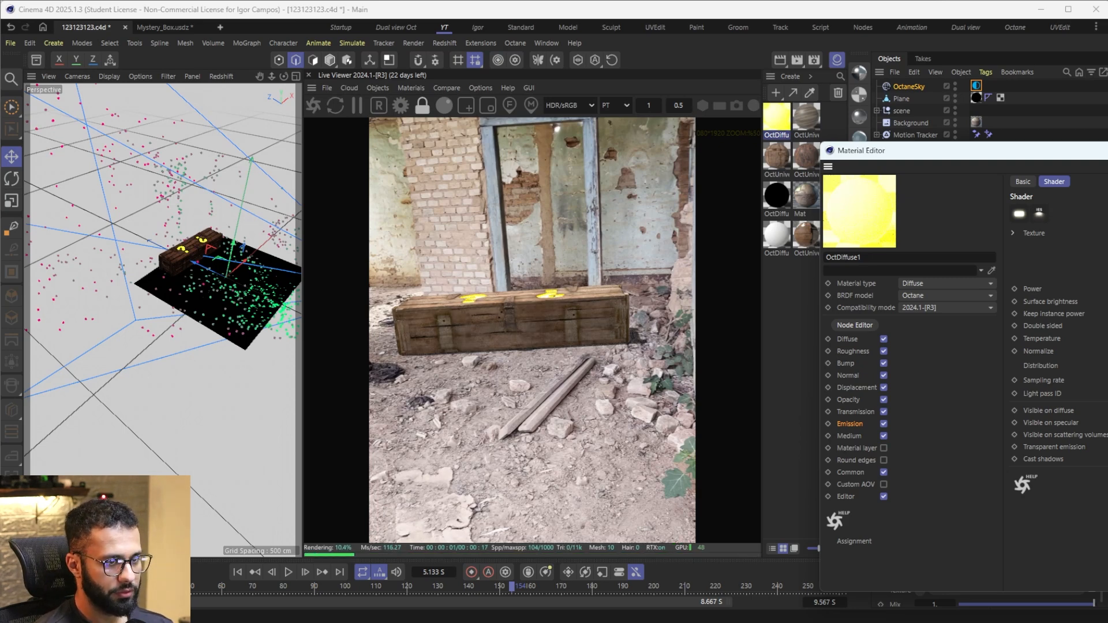
Step: Enable post image processing in the Octane settings and set the bloom power to 9.303095
{"action": "left_click", "coordinate": [400, 106]}
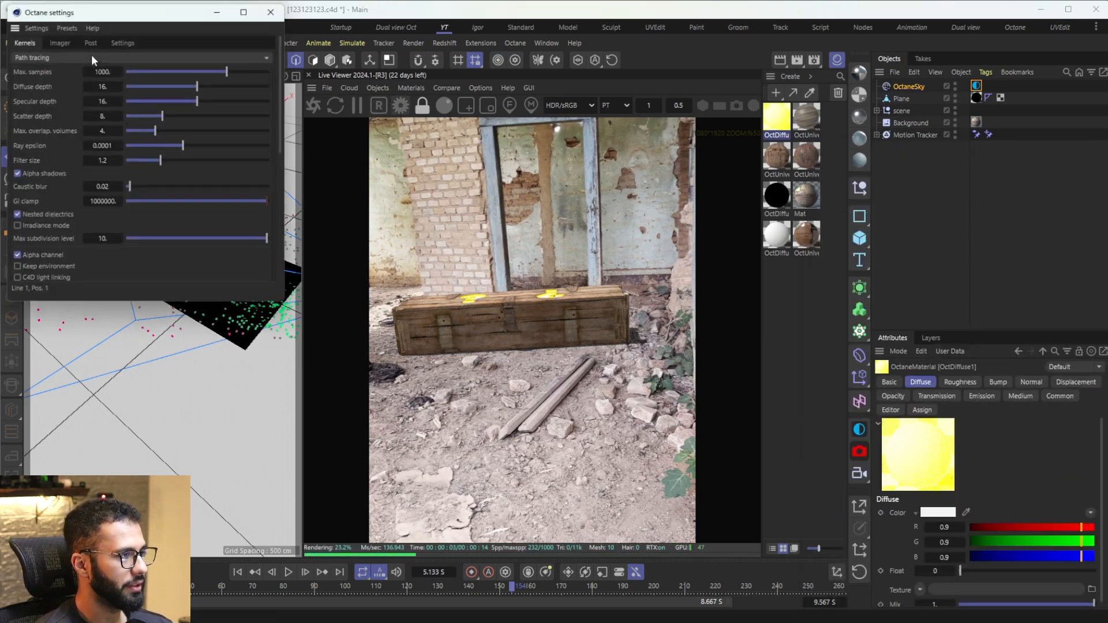
{"action": "left_click", "coordinate": [90, 41]}
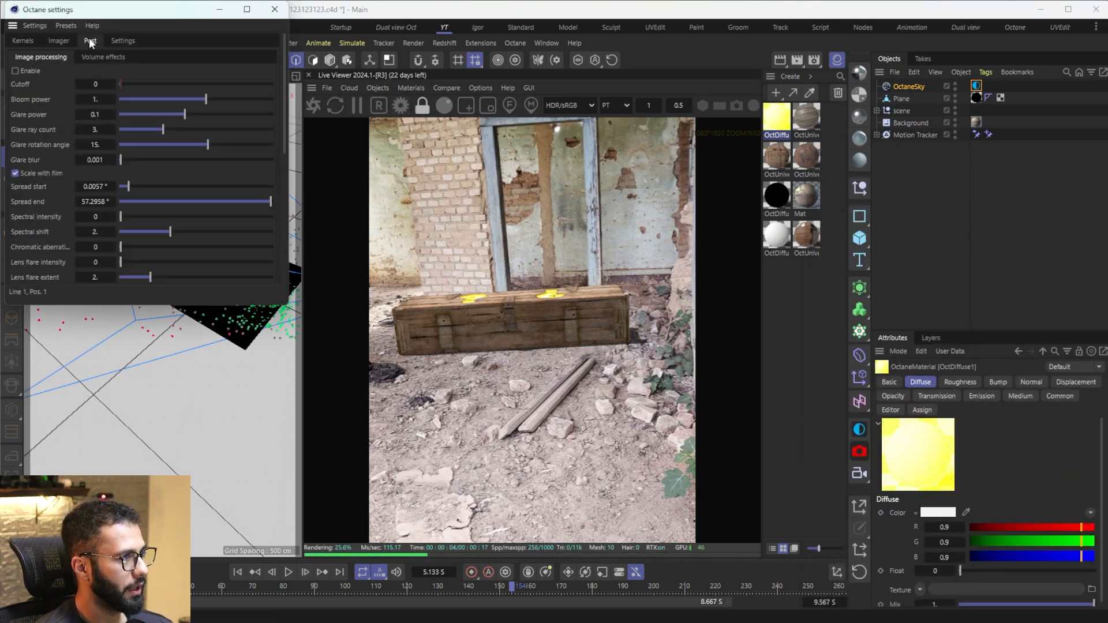
{"action": "left_click", "coordinate": [15, 71]}
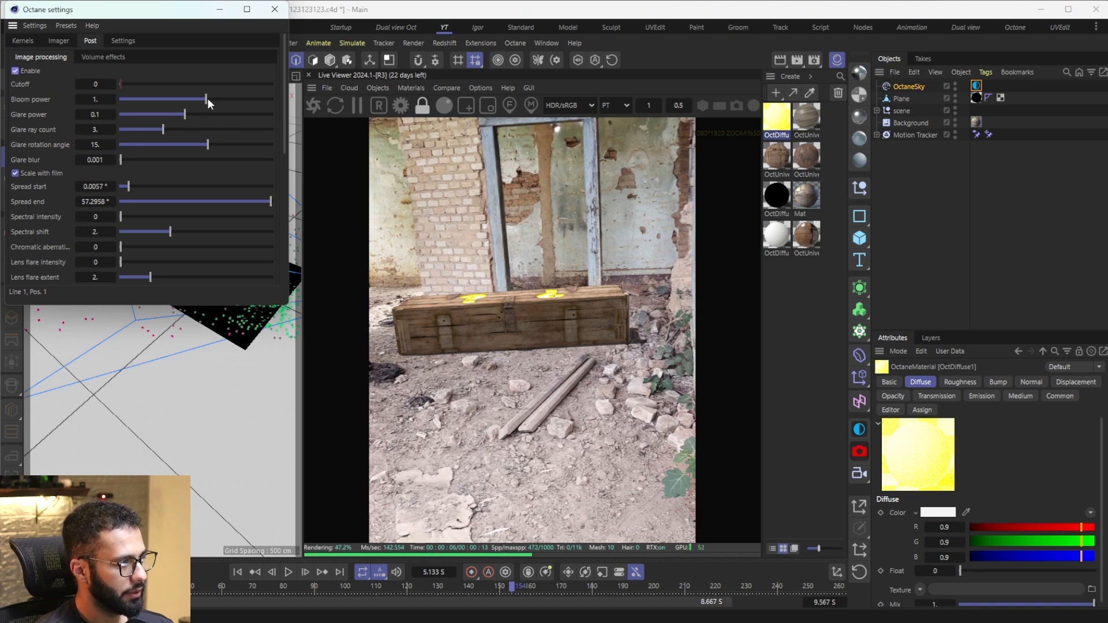
{"action": "left_click_drag", "start_coordinate": [207, 100], "coordinate": [228, 99]}
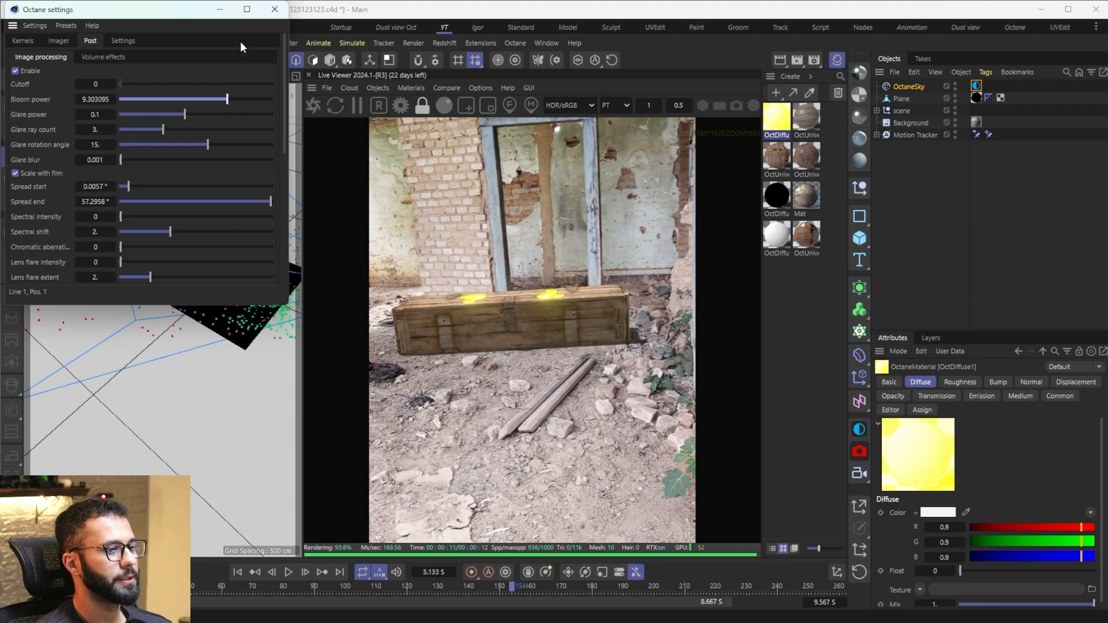
{"action": "left_click", "coordinate": [220, 9]}
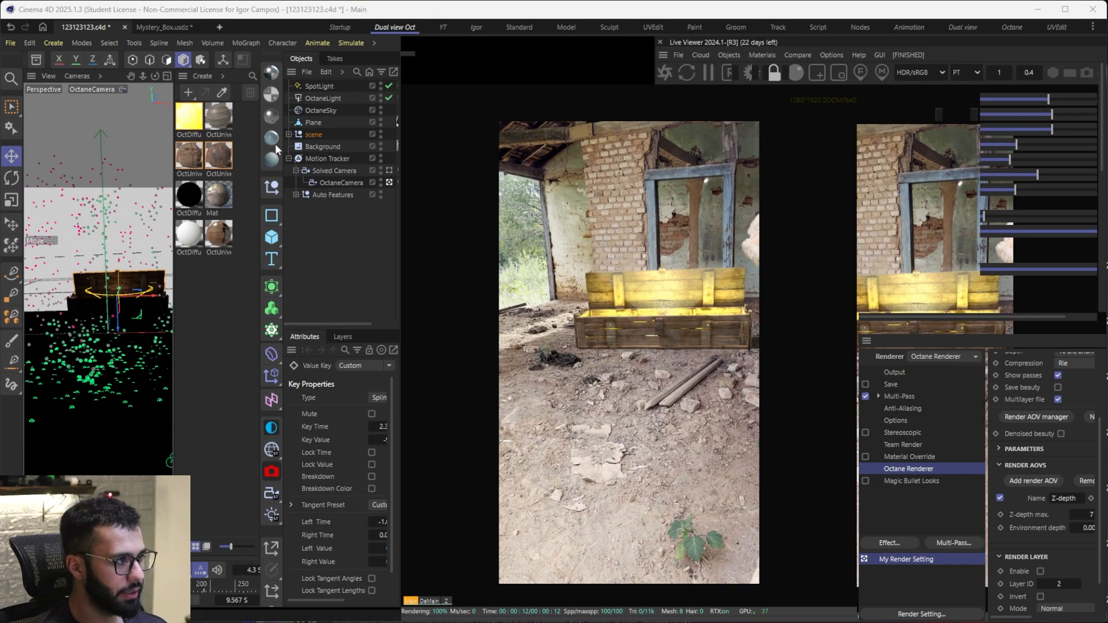
Step: Examine the placement of the lights inside the open box from several angles and select SpotLight to view its settings
{"action": "middle_click", "coordinate": [133, 255]}
{"action": "middle_click", "coordinate": [133, 254]}
{"action": "mouse_move", "coordinate": [131, 257]}
{"action": "middle_mouse_down", "text": "alt"}
{"action": "mouse_move", "coordinate": [90, 374]}
{"action": "mouse_move", "coordinate": [113, 260]}
{"action": "middle_mouse_up", "text": "alt"}
{"action": "scroll", "coordinate": [90, 381], "scroll_direction": "down", "scroll_amount": 3}
{"action": "scroll", "coordinate": [116, 298], "scroll_direction": "up", "scroll_amount": 5}
{"action": "scroll", "coordinate": [121, 288], "scroll_direction": "down", "scroll_amount": 5}
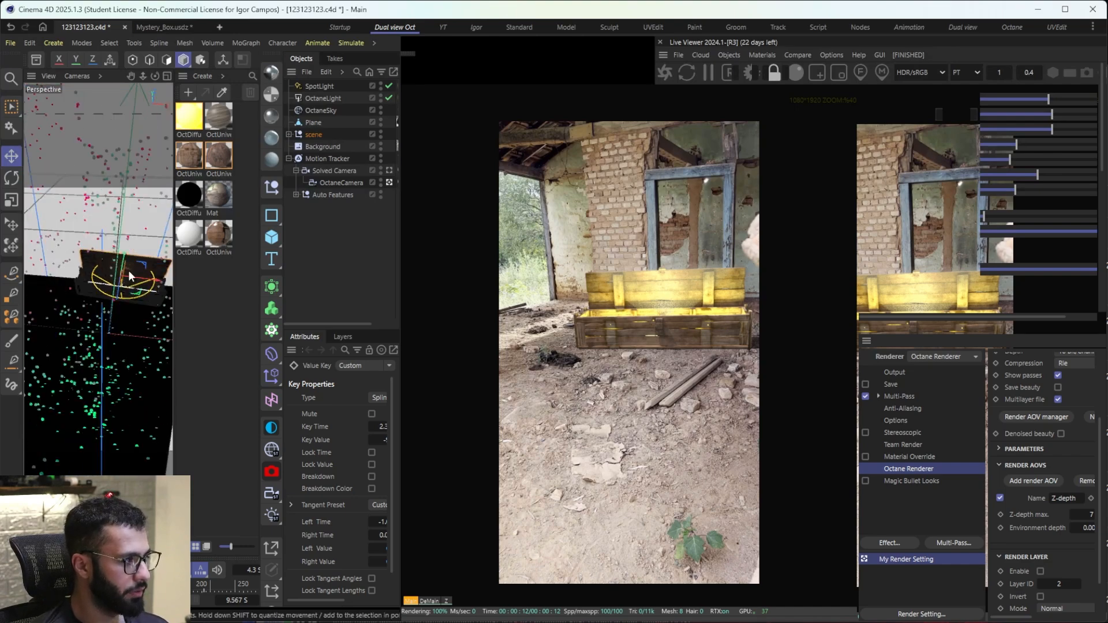
{"action": "left_click_drag", "start_coordinate": [130, 276], "coordinate": [55, 381], "text": "alt"}
{"action": "scroll", "coordinate": [104, 307], "scroll_direction": "up", "scroll_amount": 5}
{"action": "scroll", "coordinate": [101, 308], "scroll_direction": "down", "scroll_amount": 3}
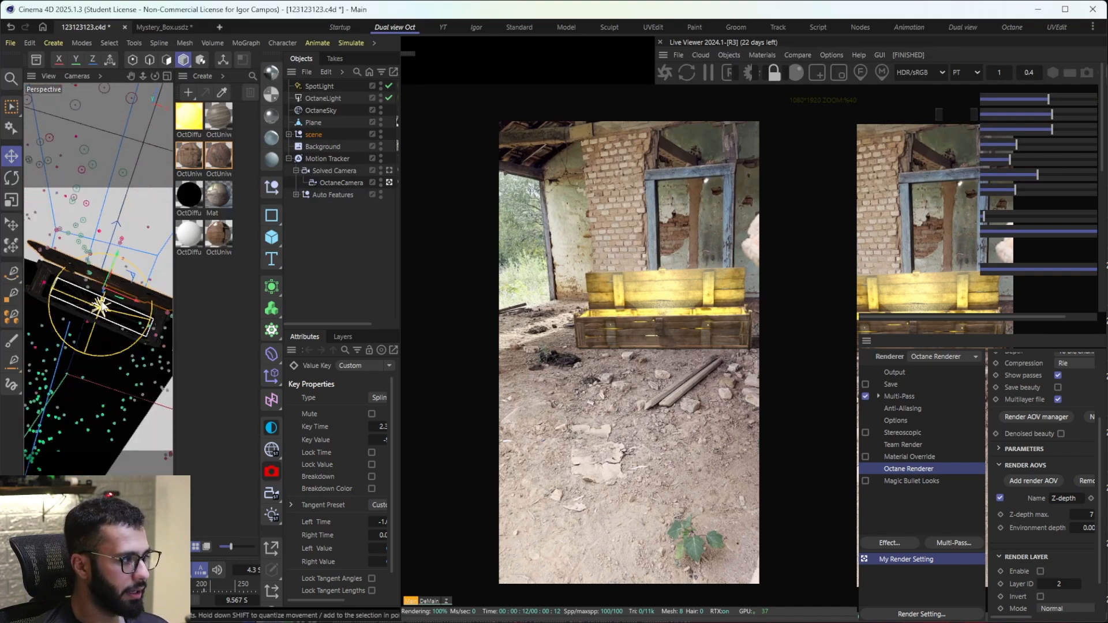
{"action": "left_click_drag", "start_coordinate": [124, 322], "coordinate": [106, 302], "text": "alt"}
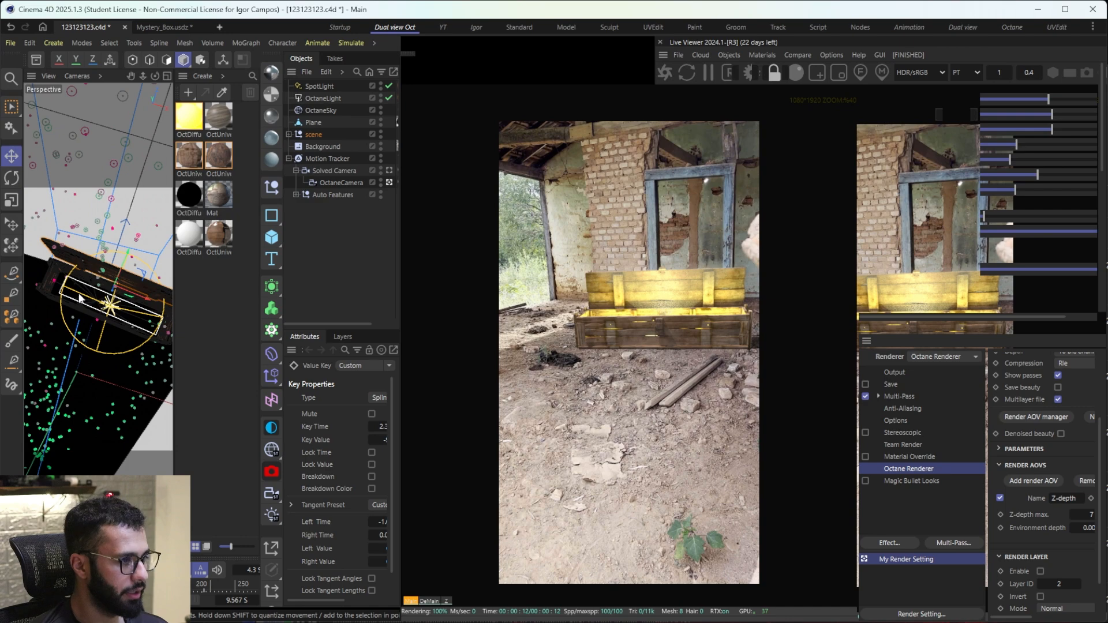
{"action": "left_click", "coordinate": [321, 86]}
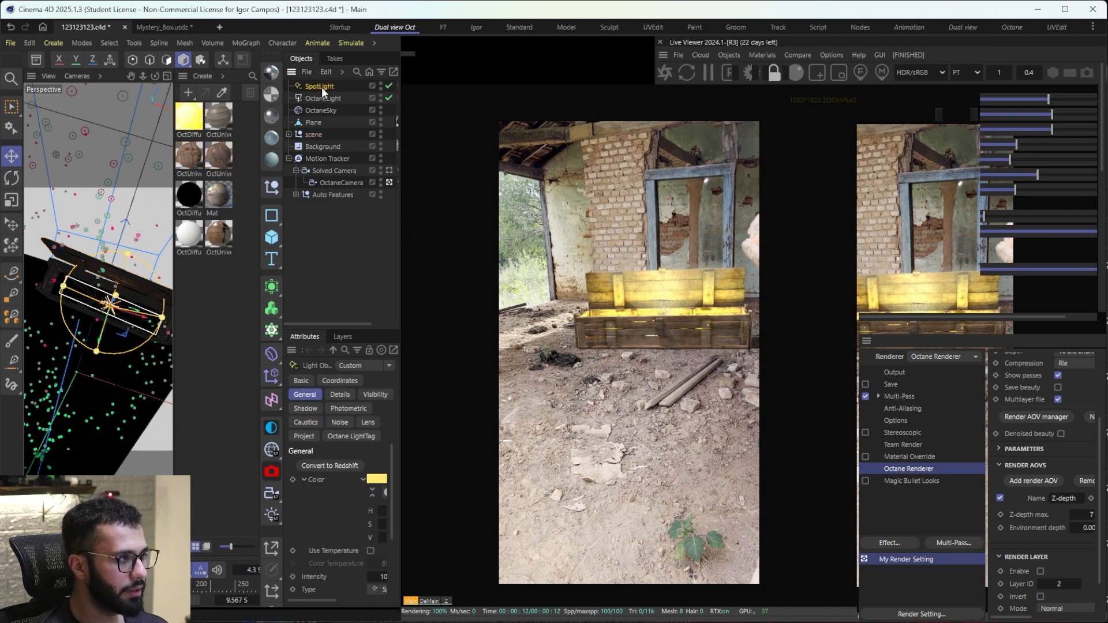
Step: Switch to the YT layout and show the light types available among the Octane objects
{"action": "left_click", "coordinate": [443, 27]}
{"action": "left_click", "coordinate": [375, 87]}
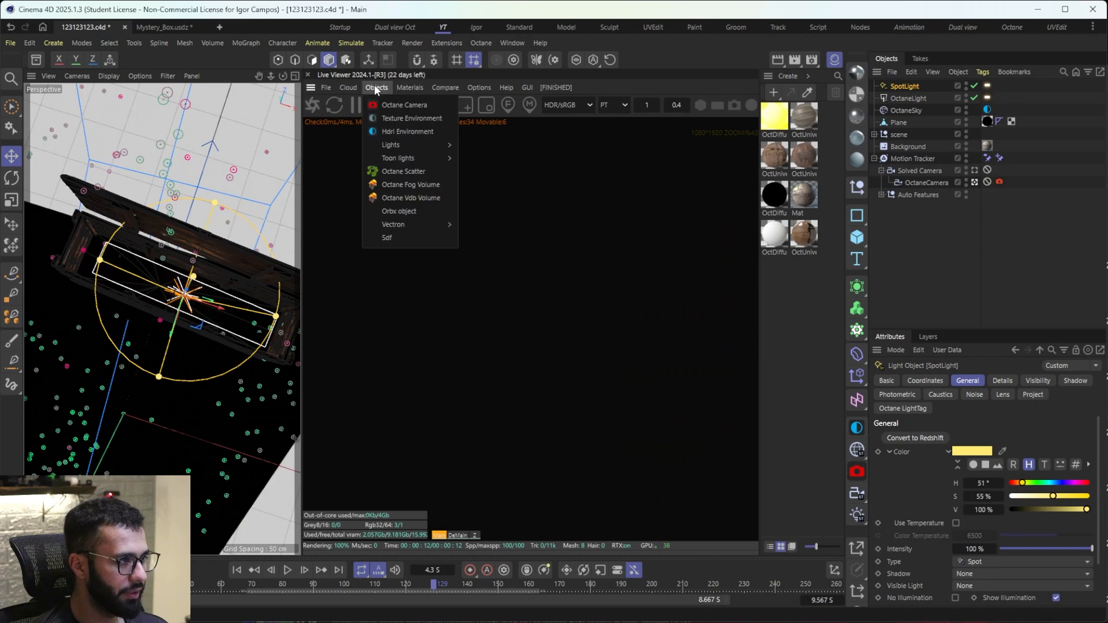
{"action": "mouse_move", "coordinate": [403, 145]}
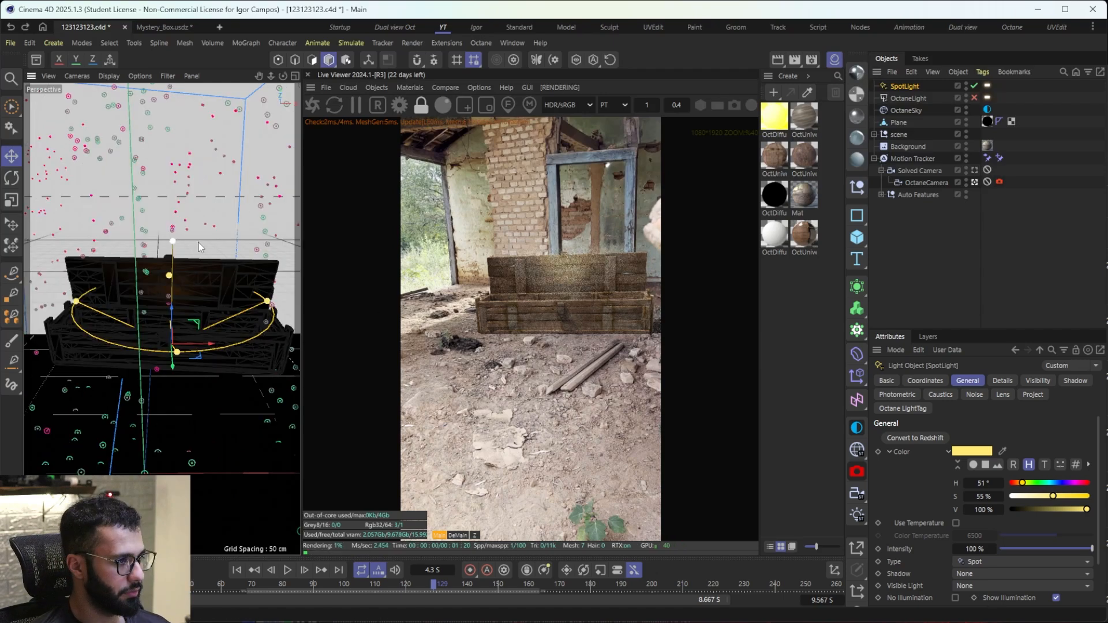
Step: Try adjusting the SpotLight over the open box, undo the change, and check the light's placement
{"action": "left_click_drag", "start_coordinate": [196, 242], "coordinate": [238, 238]}
{"action": "left_click_drag", "start_coordinate": [205, 300], "coordinate": [174, 347], "text": "alt"}
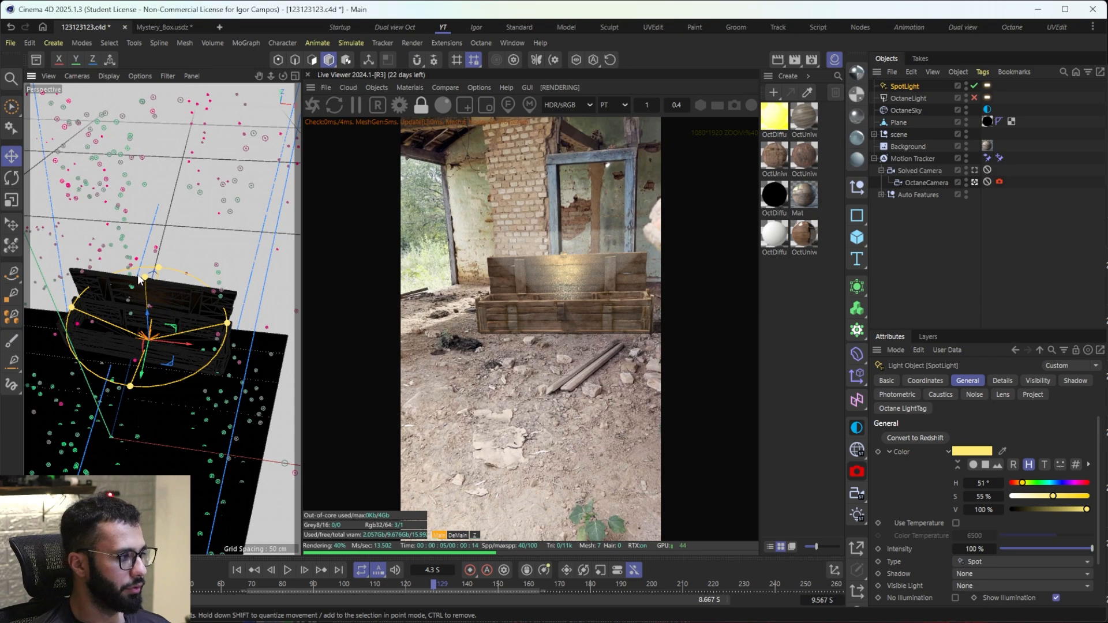
{"action": "left_click_drag", "start_coordinate": [144, 278], "coordinate": [145, 287]}
{"action": "key", "text": "ctrl+z"}
{"action": "left_click_drag", "start_coordinate": [137, 340], "coordinate": [157, 271], "text": "alt"}
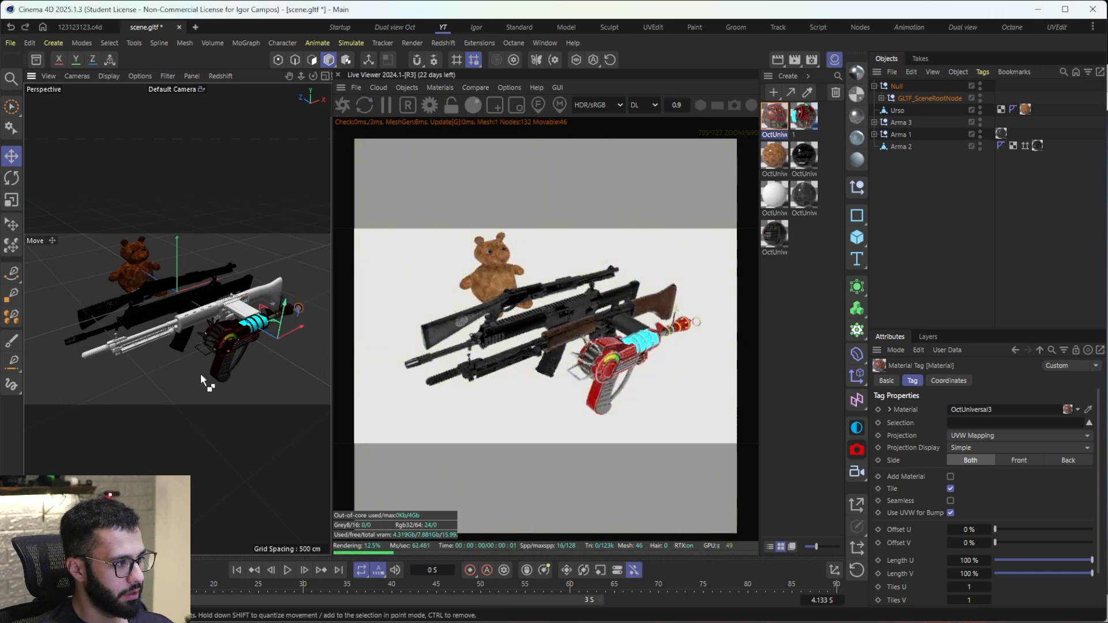
Step: Move the ray gun's null toward the rifles along Z to about -327 cm
{"action": "left_click_drag", "start_coordinate": [167, 372], "coordinate": [249, 369], "text": "alt"}
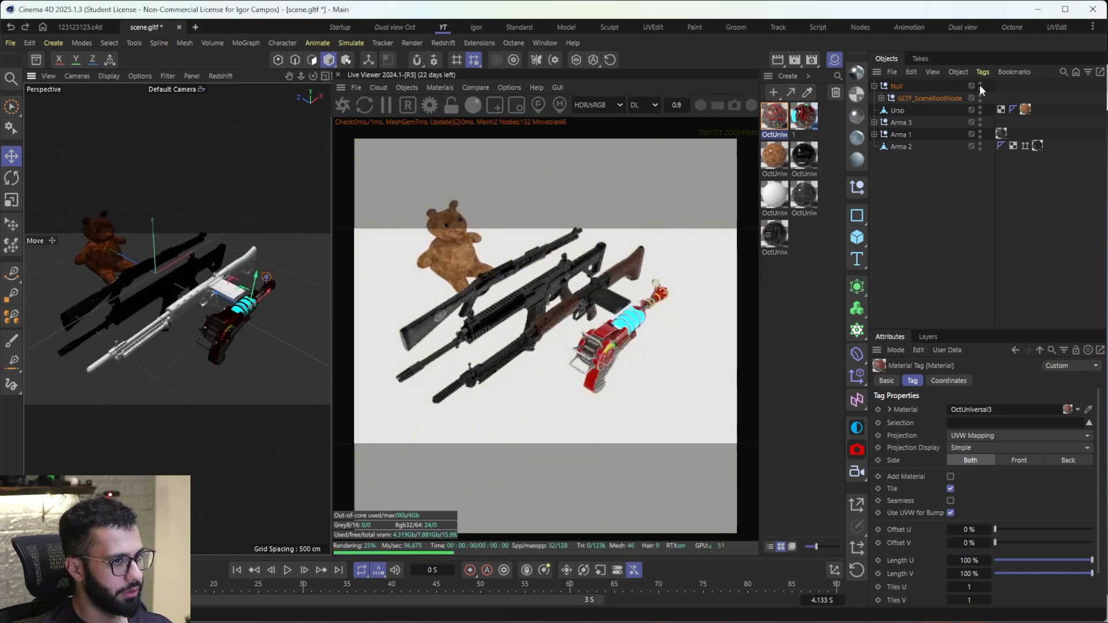
{"action": "left_click", "coordinate": [874, 86]}
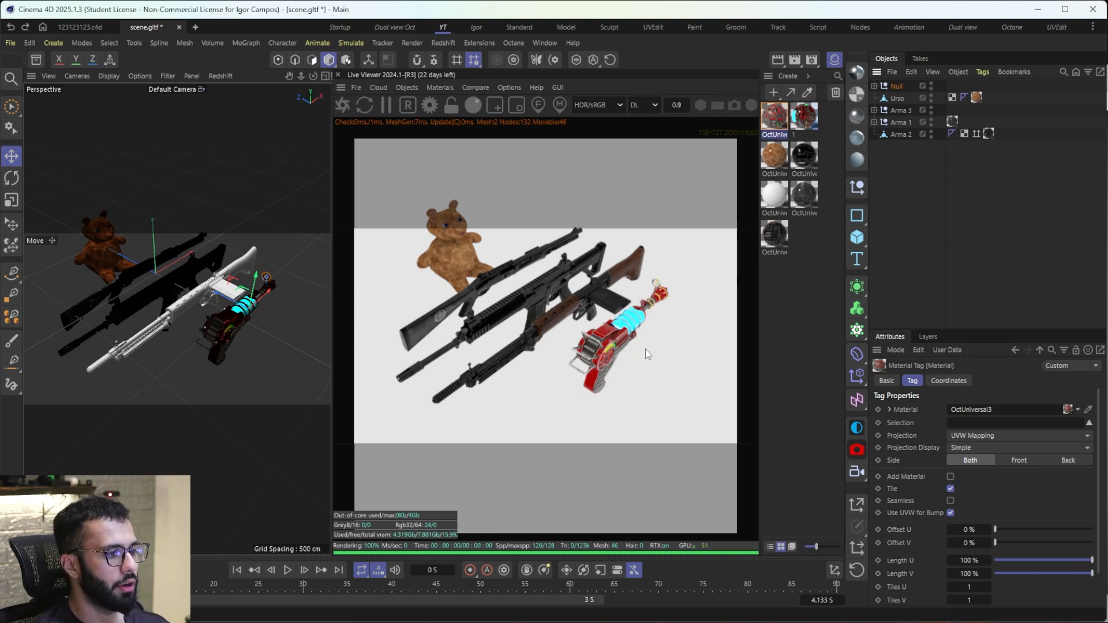
{"action": "left_click", "coordinate": [897, 86]}
{"action": "left_click_drag", "start_coordinate": [223, 311], "coordinate": [178, 299]}
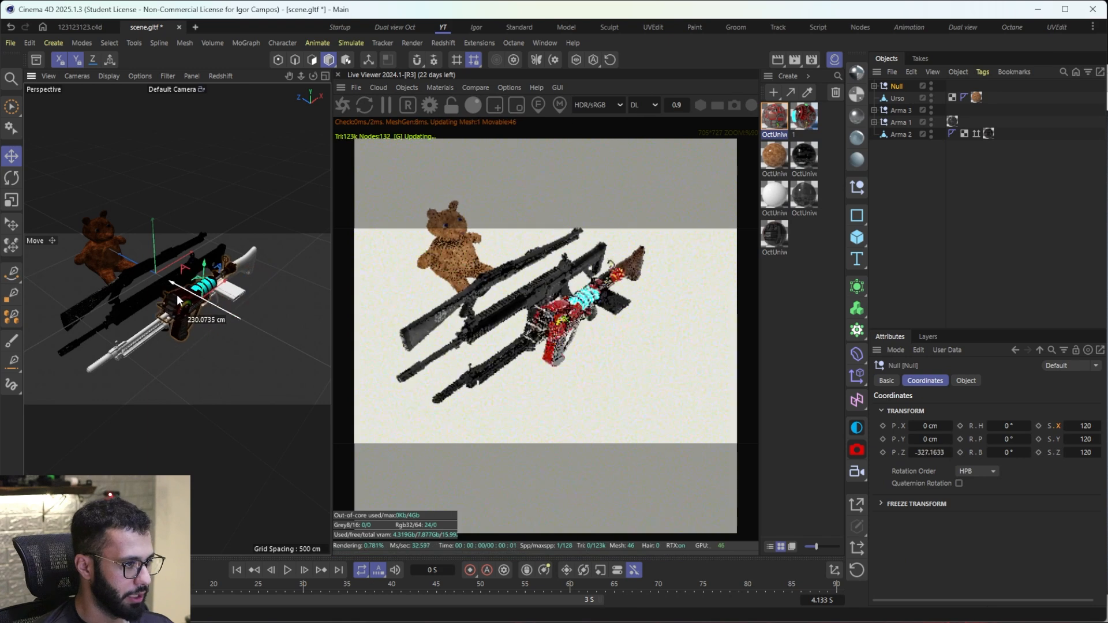
Step: Move the Urso bear and the Arma 3 and Arma 1 rifles together so they overlap the ray gun
{"action": "left_click", "coordinate": [81, 270]}
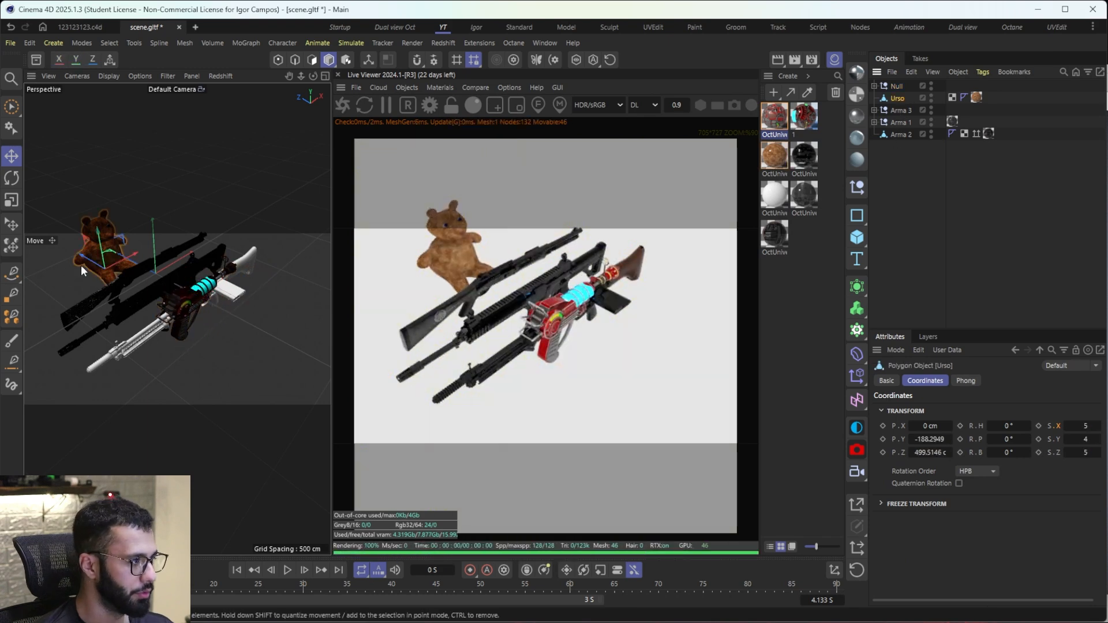
{"action": "left_click_drag", "start_coordinate": [81, 269], "coordinate": [228, 317]}
{"action": "left_click", "coordinate": [899, 110]}
{"action": "left_click", "coordinate": [903, 124]}
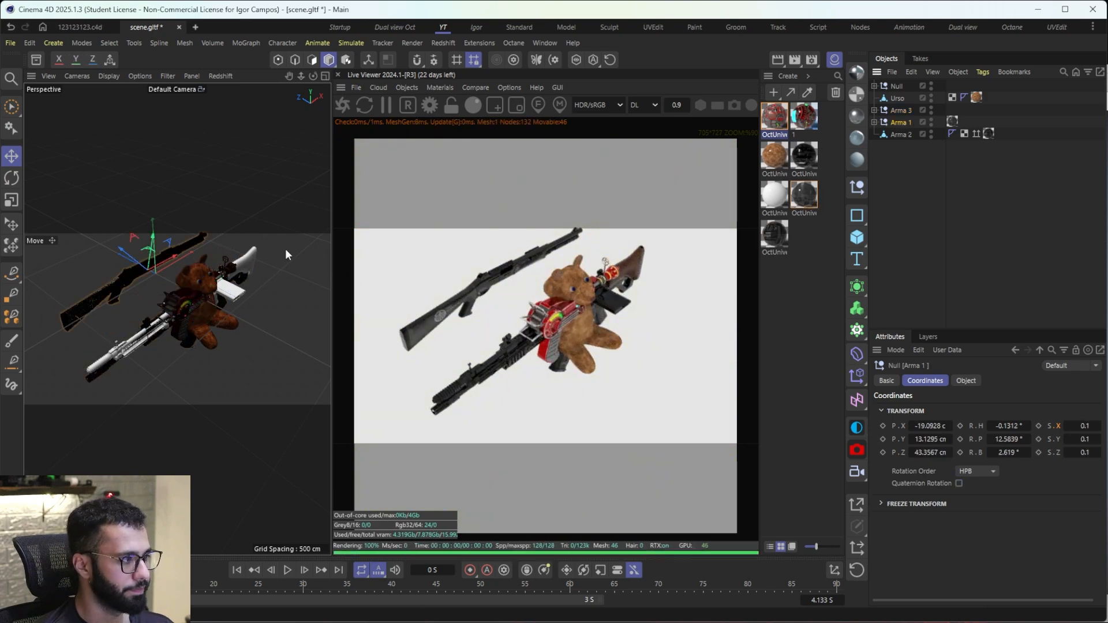
{"action": "left_click_drag", "start_coordinate": [124, 253], "coordinate": [160, 296]}
Step: Rotate Arma 1 into line with the other rifles and turn the ray gun's null to a heading of -190°
{"action": "left_click_drag", "start_coordinate": [161, 296], "coordinate": [83, 244], "text": "alt"}
{"action": "key", "text": "r"}
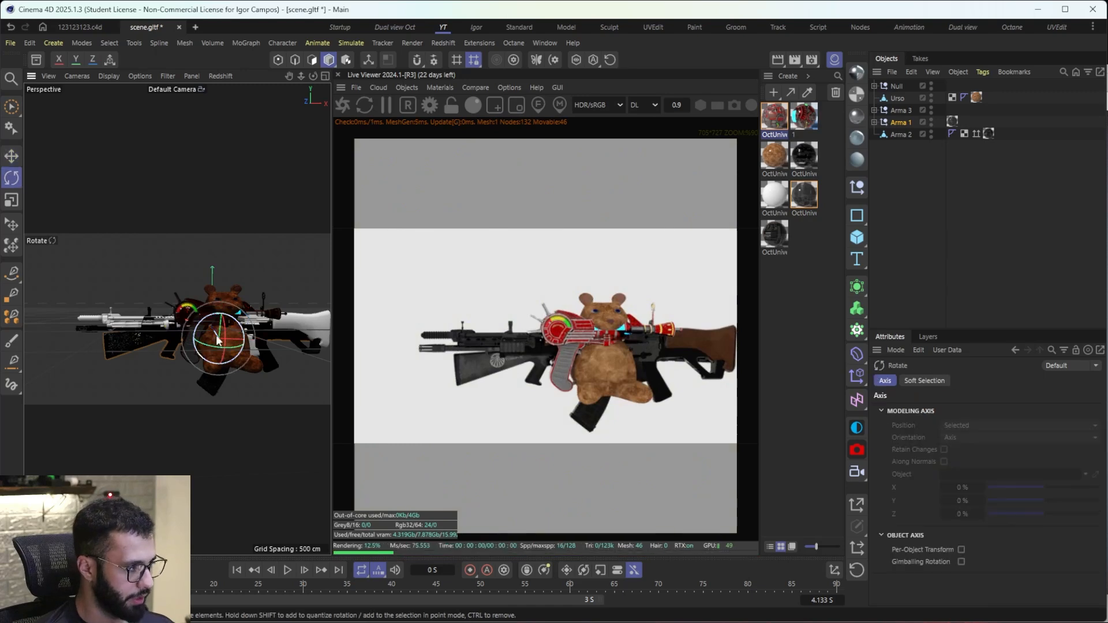
{"action": "left_click_drag", "start_coordinate": [218, 341], "coordinate": [173, 269]}
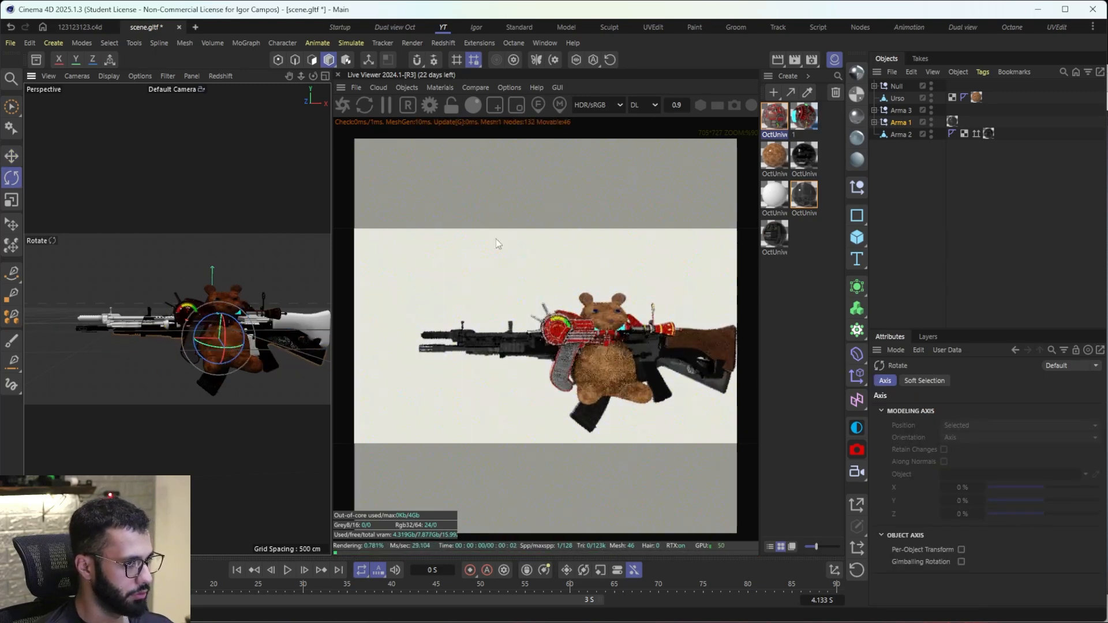
{"action": "left_click", "coordinate": [899, 86]}
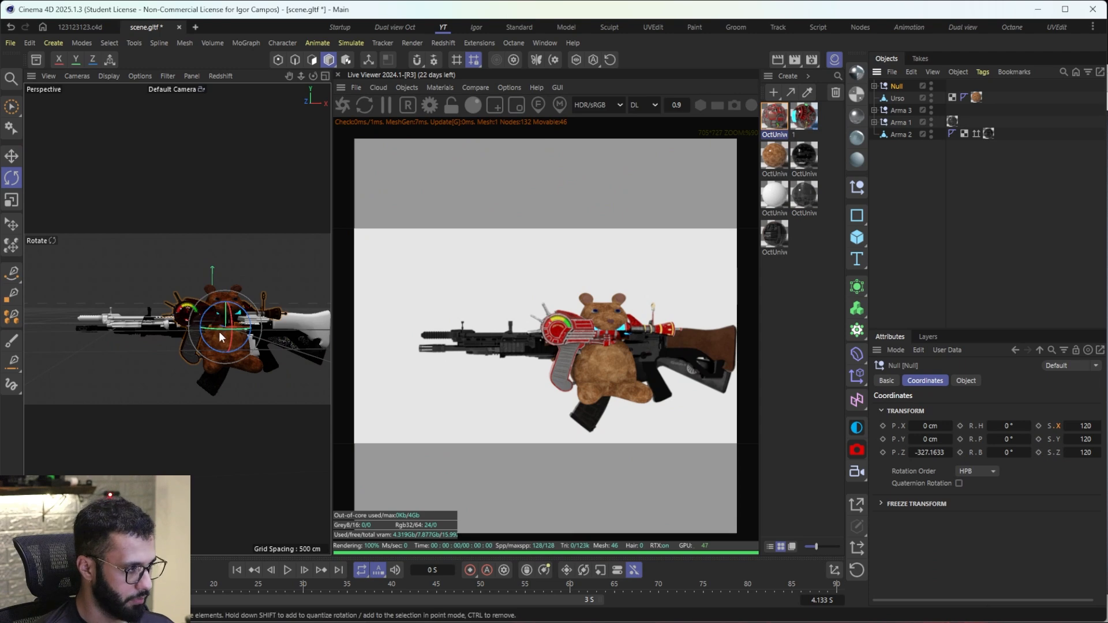
{"action": "left_click_drag", "start_coordinate": [221, 337], "coordinate": [218, 318]}
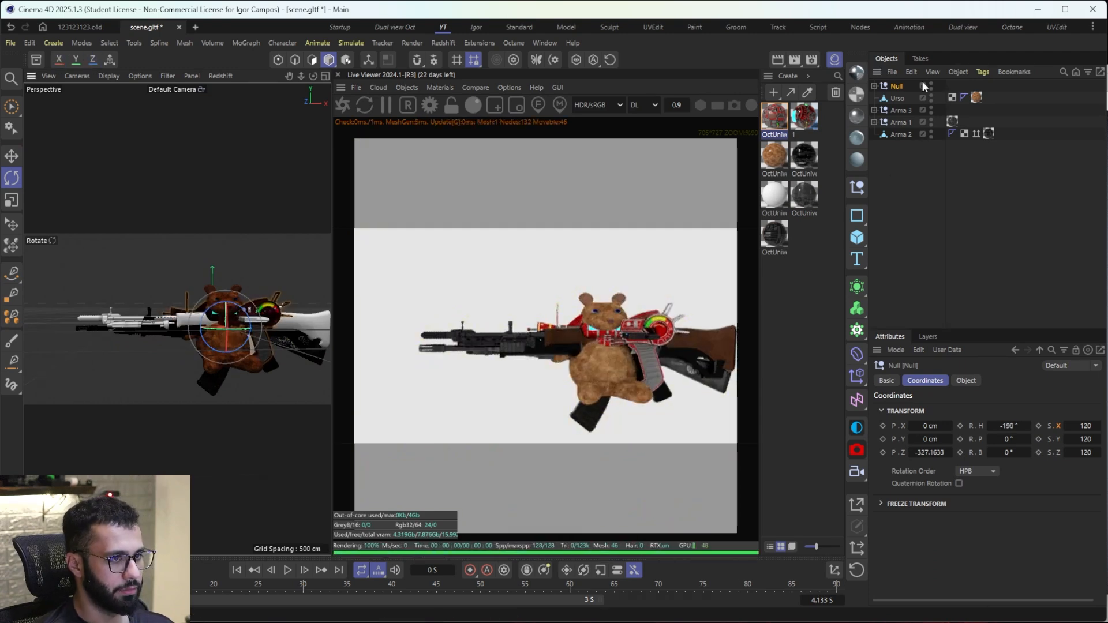
Step: Group the ray gun, bear and three rifles under one null and copy it into the 123123123.c4d scene
{"action": "left_click", "coordinate": [897, 134], "text": "shift"}
{"action": "key", "text": "alt+g"}
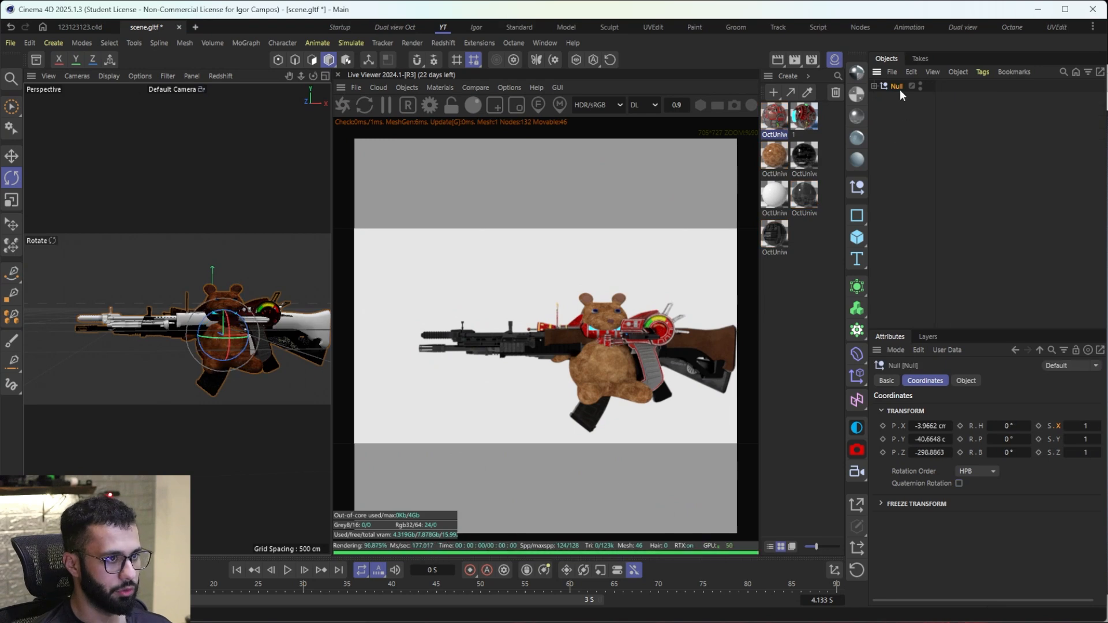
{"action": "left_click", "coordinate": [84, 28]}
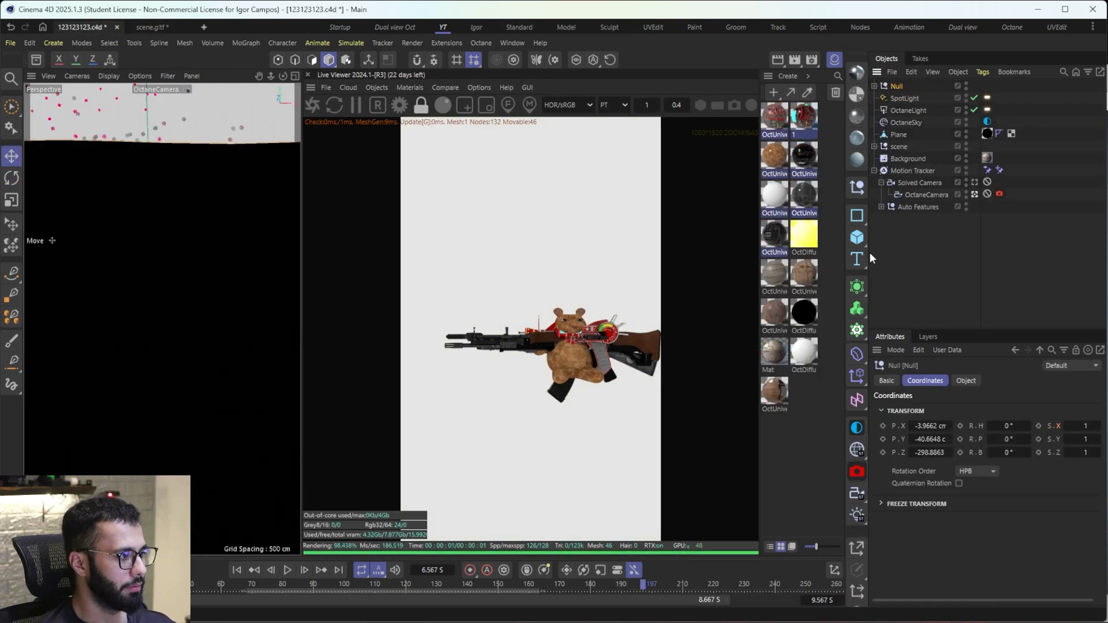
Step: Move the pasted weapons group toward the box along Z to about 154.3 cm
{"action": "middle_click", "coordinate": [115, 206]}
{"action": "middle_click", "coordinate": [196, 182]}
{"action": "scroll", "coordinate": [197, 243], "scroll_direction": "down", "scroll_amount": 4}
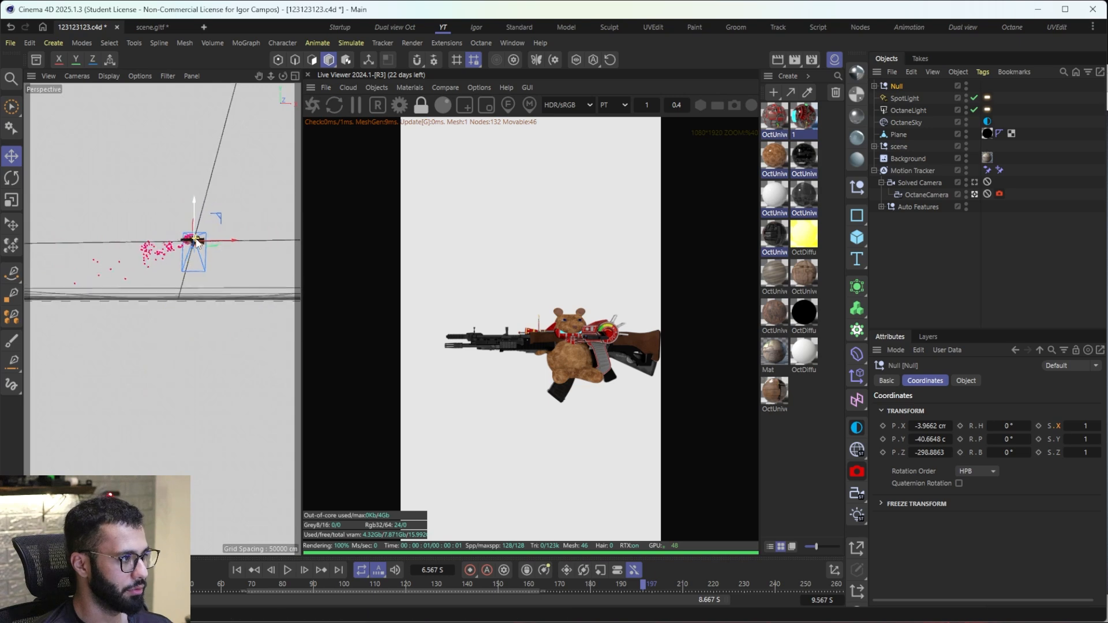
{"action": "scroll", "coordinate": [196, 243], "scroll_direction": "up", "scroll_amount": 8}
{"action": "left_click_drag", "start_coordinate": [196, 243], "coordinate": [224, 180], "text": "alt"}
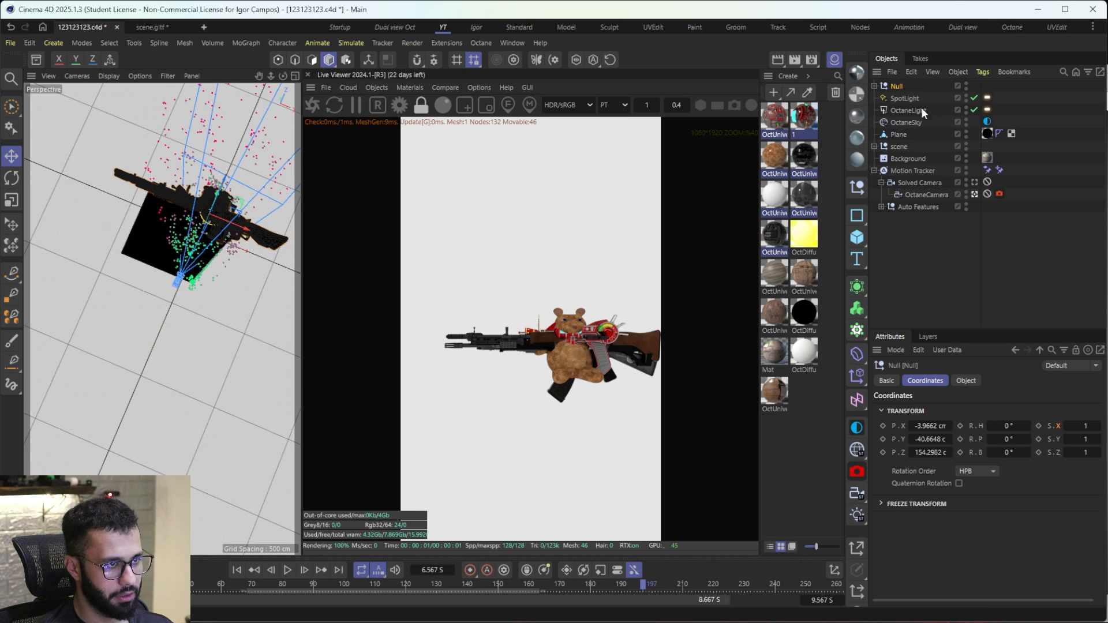
Step: Scale the weapons group uniformly to 0.1 on X, Y and Z
{"action": "double_click", "coordinate": [1089, 440]}
{"action": "type", "text": "0.1"}
{"action": "double_click", "coordinate": [1090, 453]}
{"action": "type", "text": "0.1"}
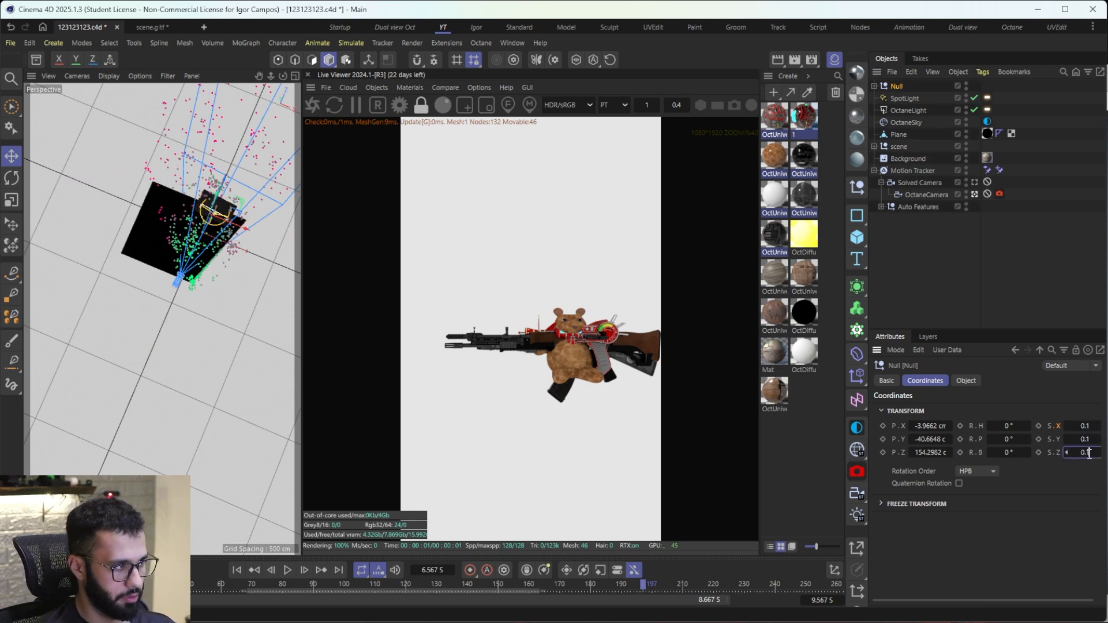
Step: Position the group above the open box at about X 17.2 cm, Y 61.1 cm and start the live render through OctaneCamera
{"action": "scroll", "coordinate": [205, 223], "scroll_direction": "up", "scroll_amount": 5}
{"action": "left_click_drag", "start_coordinate": [205, 231], "coordinate": [282, 149], "text": "alt"}
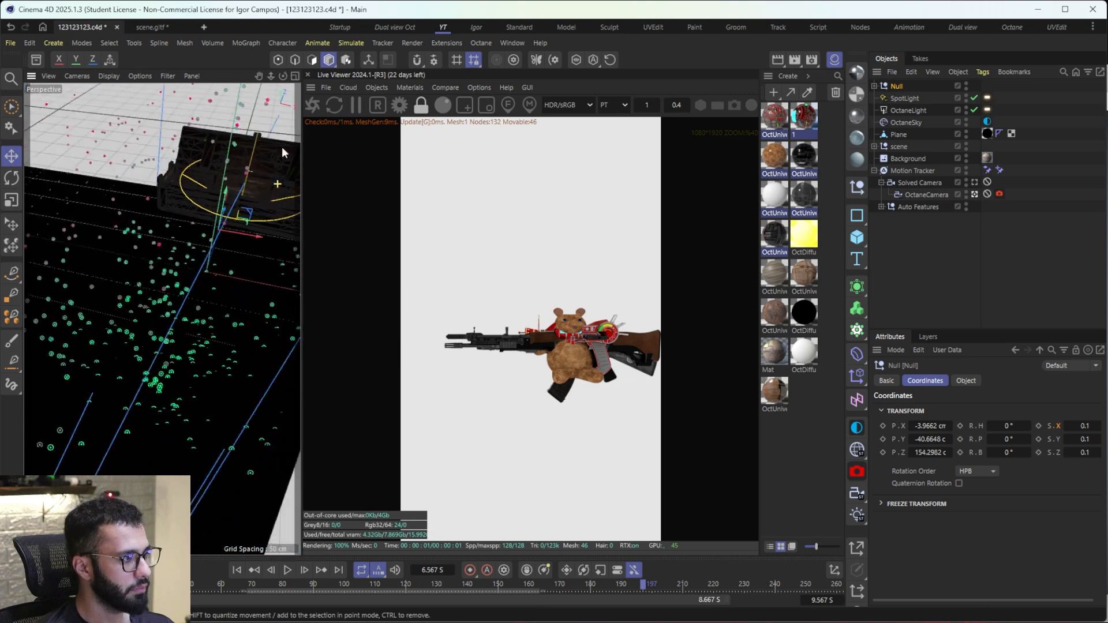
{"action": "left_click_drag", "start_coordinate": [225, 195], "coordinate": [281, 185]}
{"action": "middle_click", "coordinate": [254, 192]}
{"action": "middle_click", "coordinate": [144, 161]}
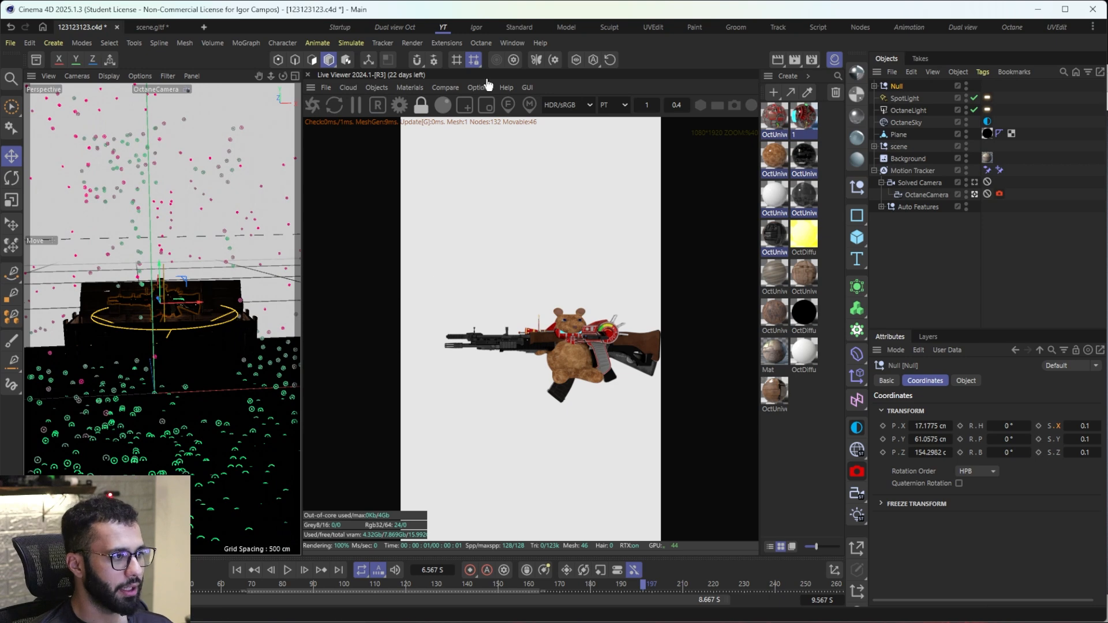
{"action": "left_click", "coordinate": [312, 104]}
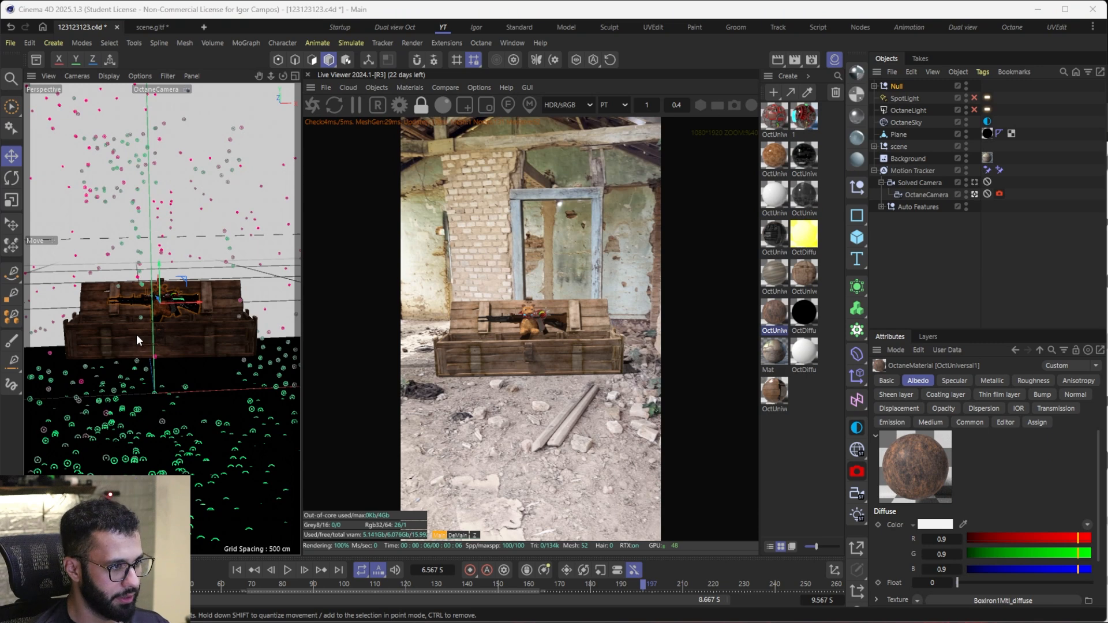
Step: Expand the weapons group and rename the ray gun's nested null as rail
{"action": "left_click", "coordinate": [874, 86]}
{"action": "left_click", "coordinate": [904, 99]}
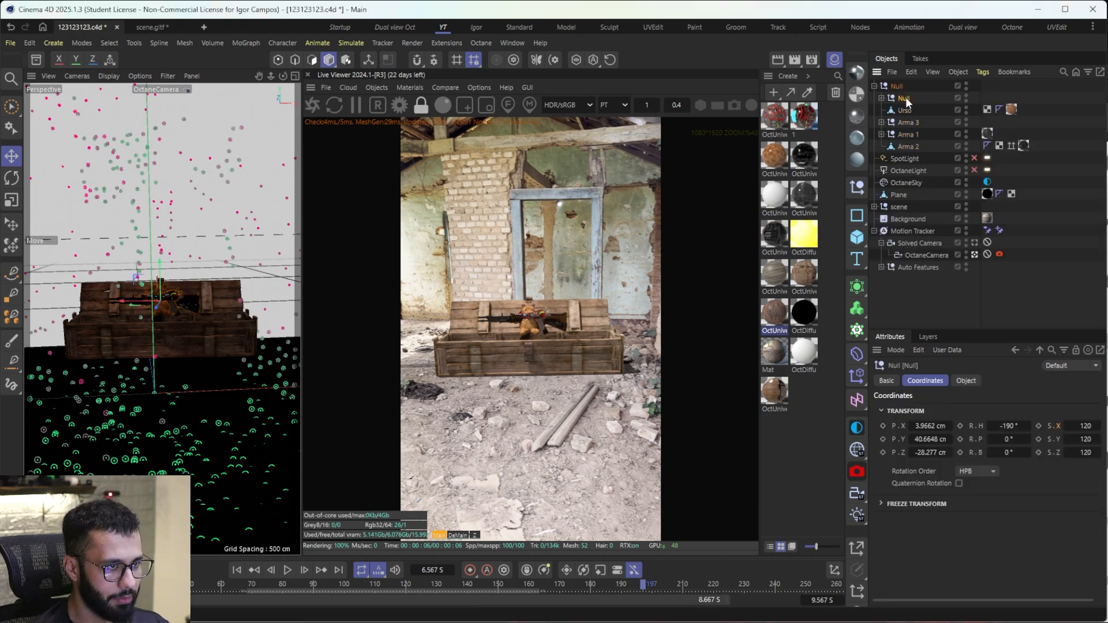
{"action": "double_click", "coordinate": [905, 99]}
{"action": "type", "text": "rail"}
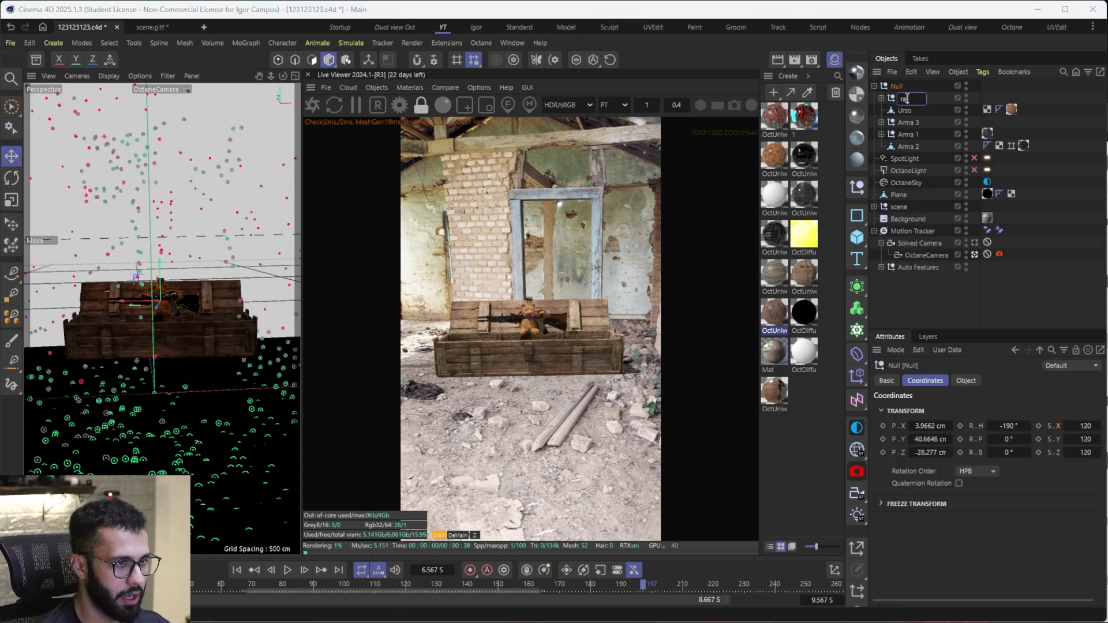
{"action": "key", "text": "Return"}
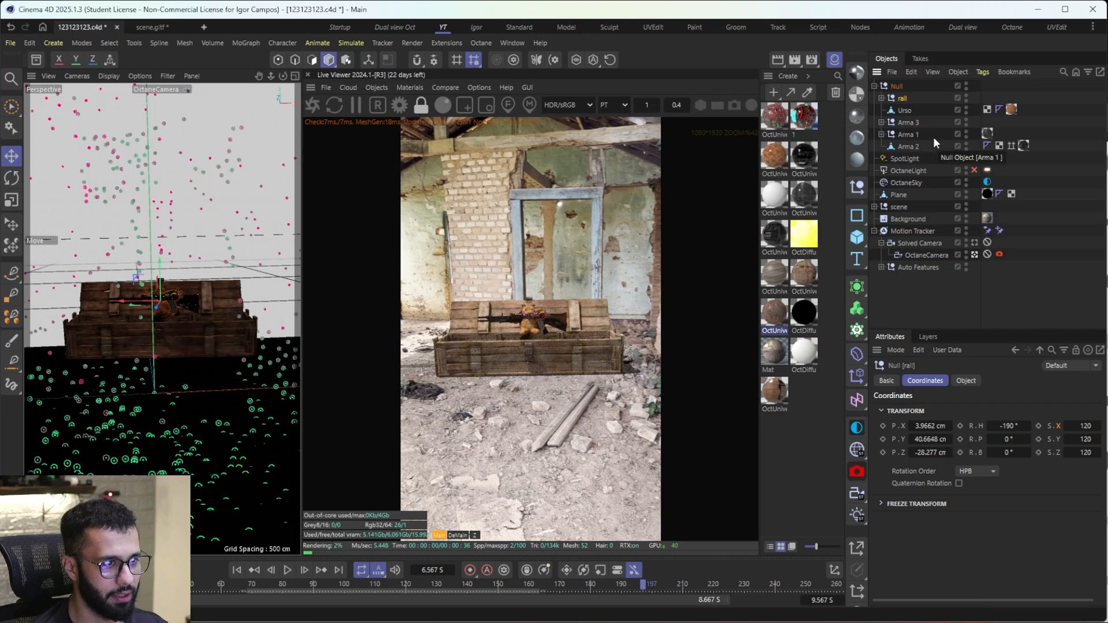
Step: Add an Octane ObjectTag to rail and copy it to Urso, Arma 3, Arma 1 and Arma 2
{"action": "right_click", "coordinate": [906, 98]}
{"action": "mouse_move", "coordinate": [1019, 113]}
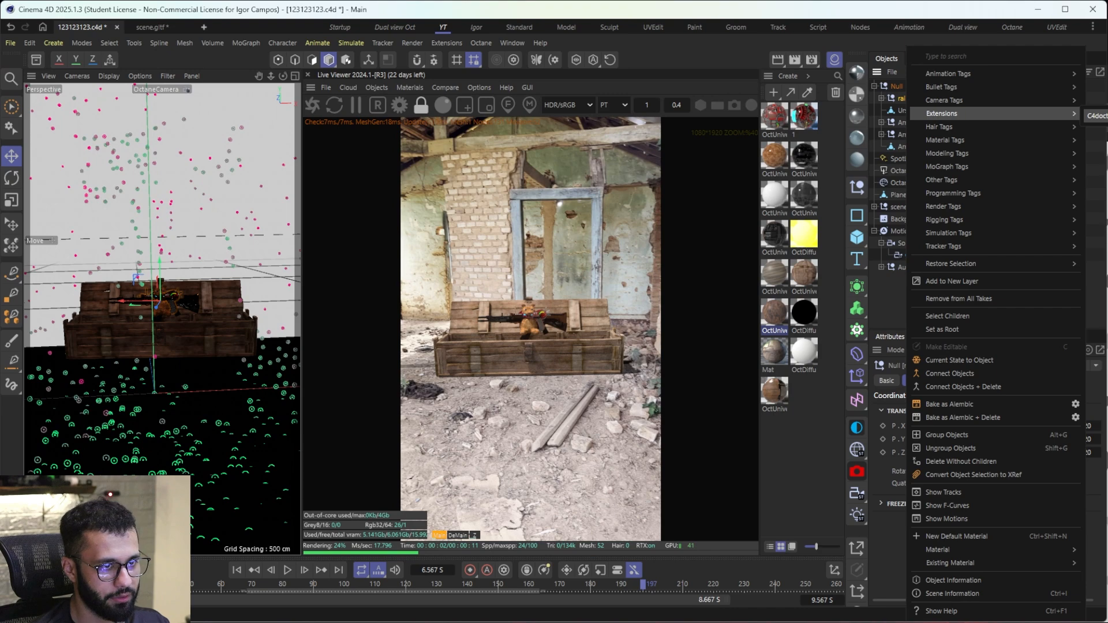
{"action": "left_click", "coordinate": [1107, 143]}
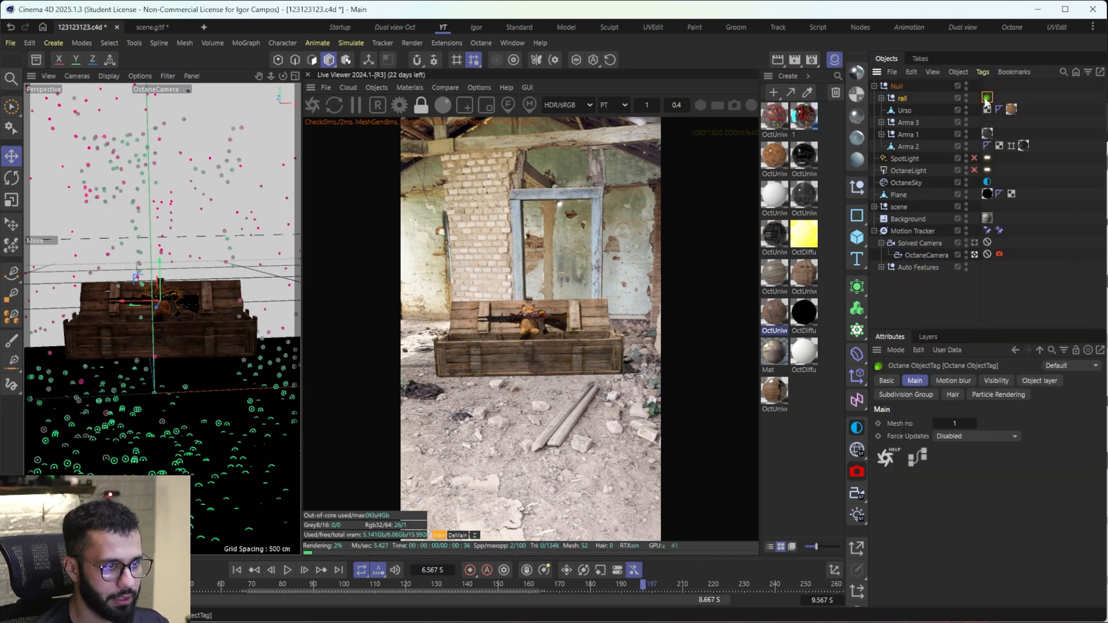
{"action": "left_click_drag", "start_coordinate": [985, 113], "coordinate": [1022, 112], "text": "ctrl"}
{"action": "left_click_drag", "start_coordinate": [1023, 110], "coordinate": [985, 145], "text": "ctrl"}
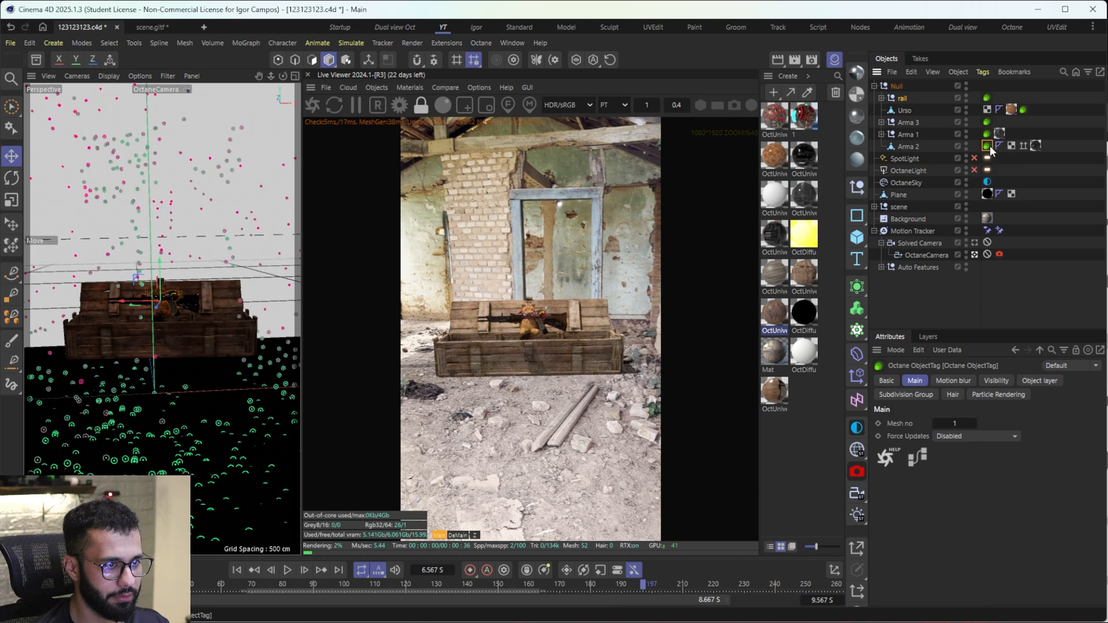
{"action": "left_click_drag", "start_coordinate": [1023, 109], "coordinate": [985, 112]}
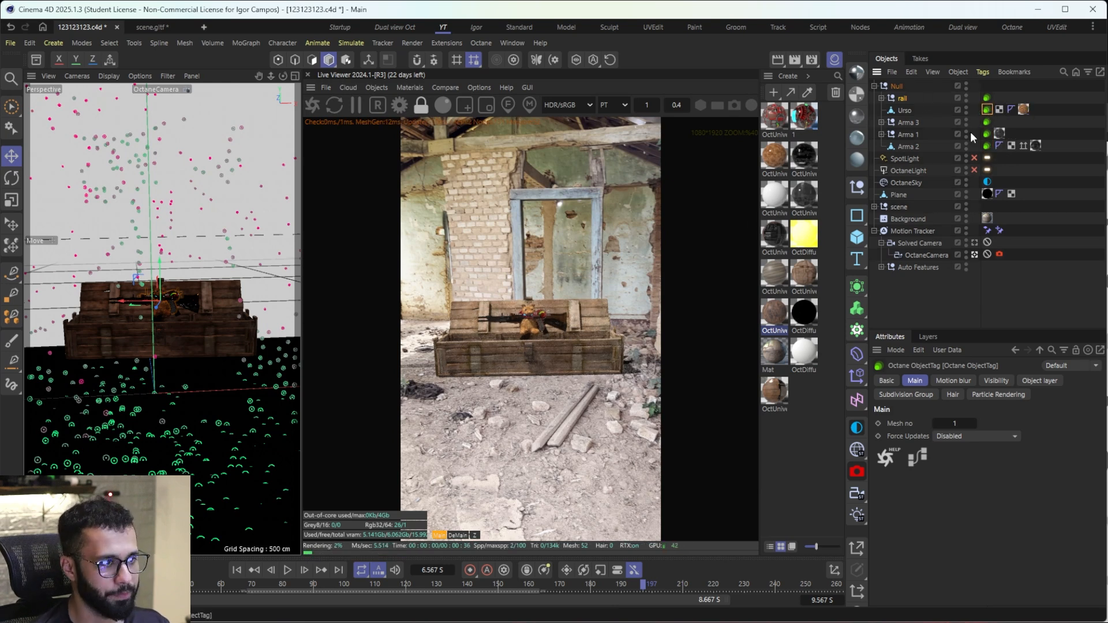
Step: Set the general visibility to 0 on the Octane ObjectTags of Urso, Arma 3, Arma 1 and Arma 2
{"action": "left_click", "coordinate": [988, 144]}
{"action": "left_click", "coordinate": [987, 112], "text": "shift"}
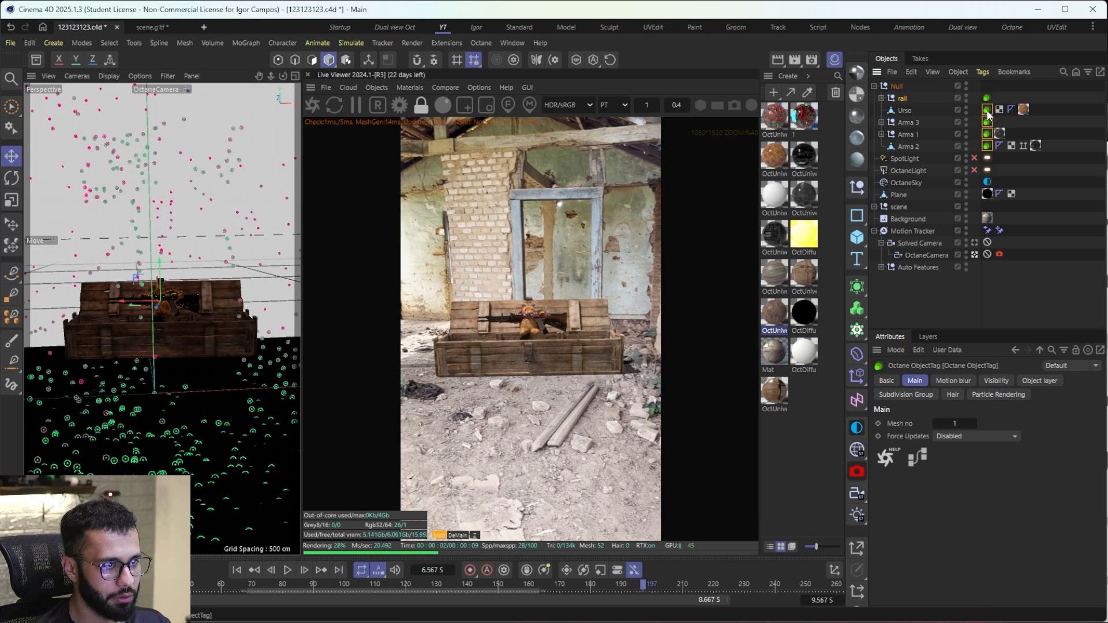
{"action": "left_click", "coordinate": [994, 380]}
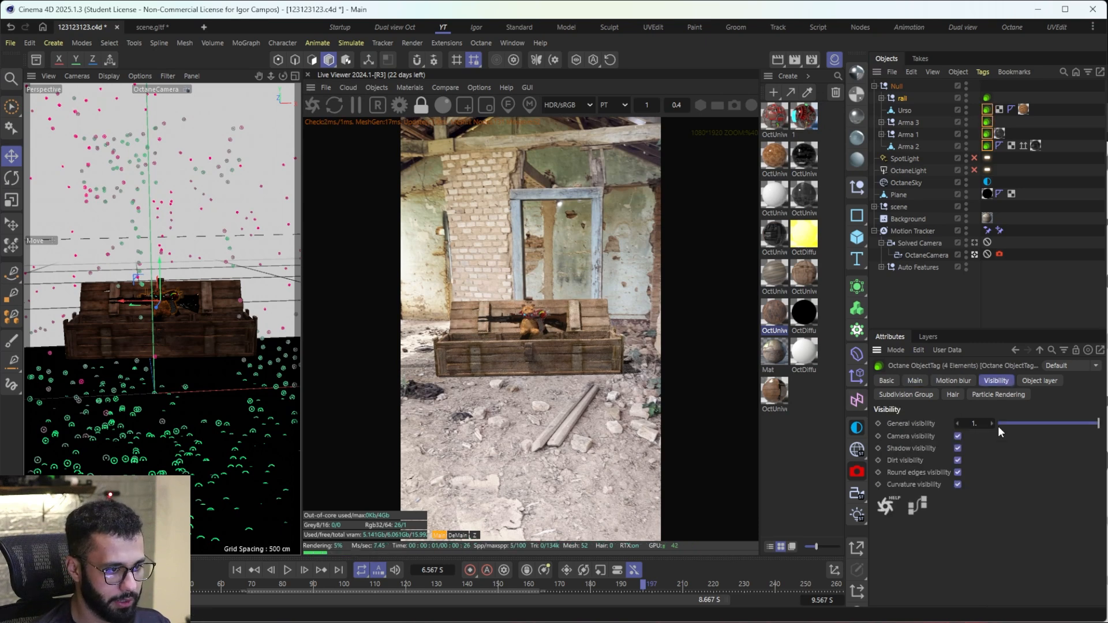
{"action": "left_click", "coordinate": [1003, 424]}
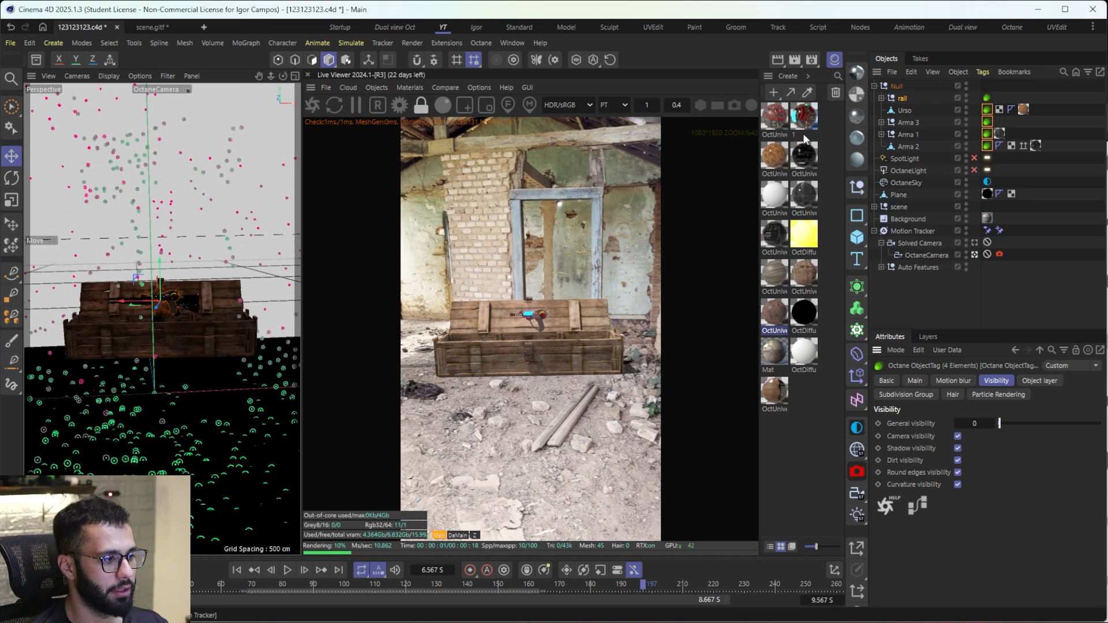
Step: At frame 188, keyframe the hidden objects' general visibility at 0 and rail's general visibility at 1
{"action": "left_click", "coordinate": [614, 587]}
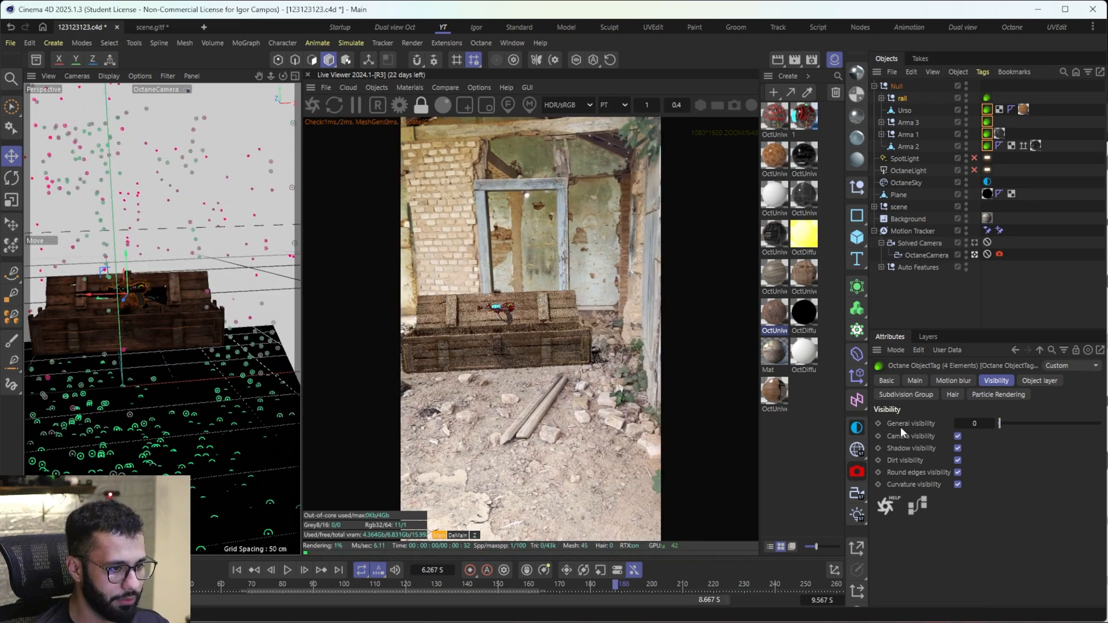
{"action": "left_click", "coordinate": [878, 423]}
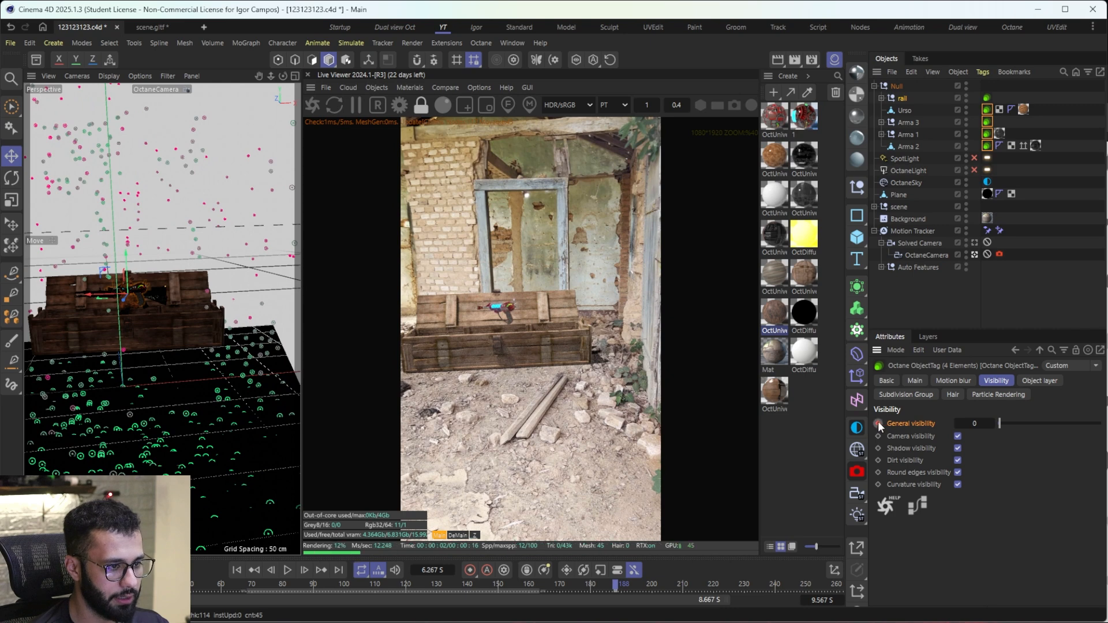
{"action": "left_click", "coordinate": [987, 97]}
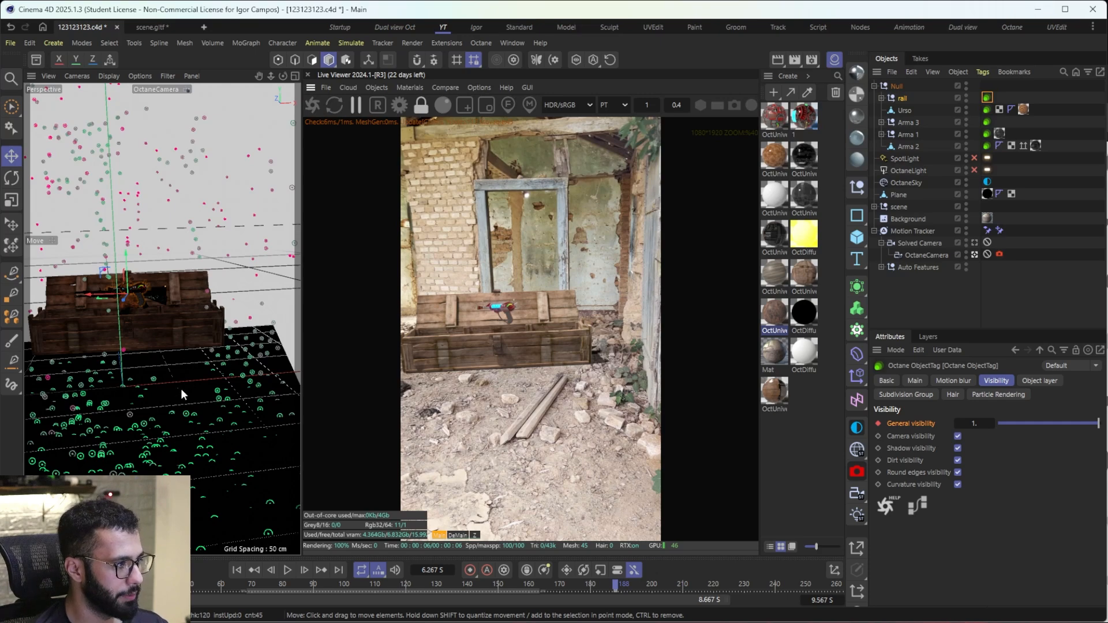
Step: Keyframe Urso's general visibility at 0 on frame 163 and at 1 on frame 162
{"action": "left_click", "coordinate": [527, 586]}
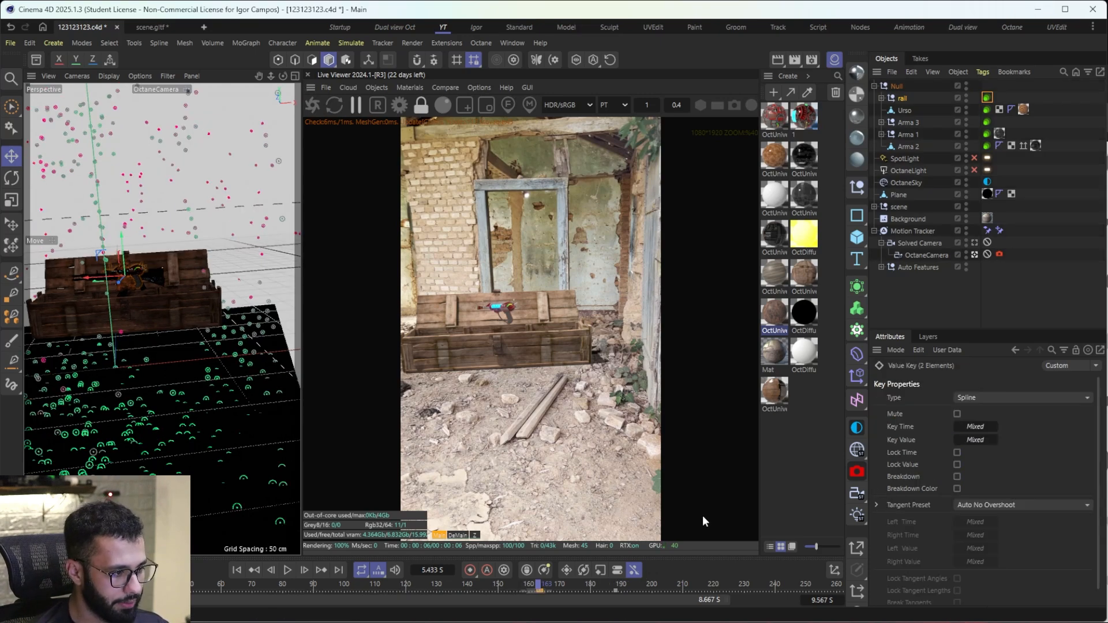
{"action": "left_click", "coordinate": [909, 109]}
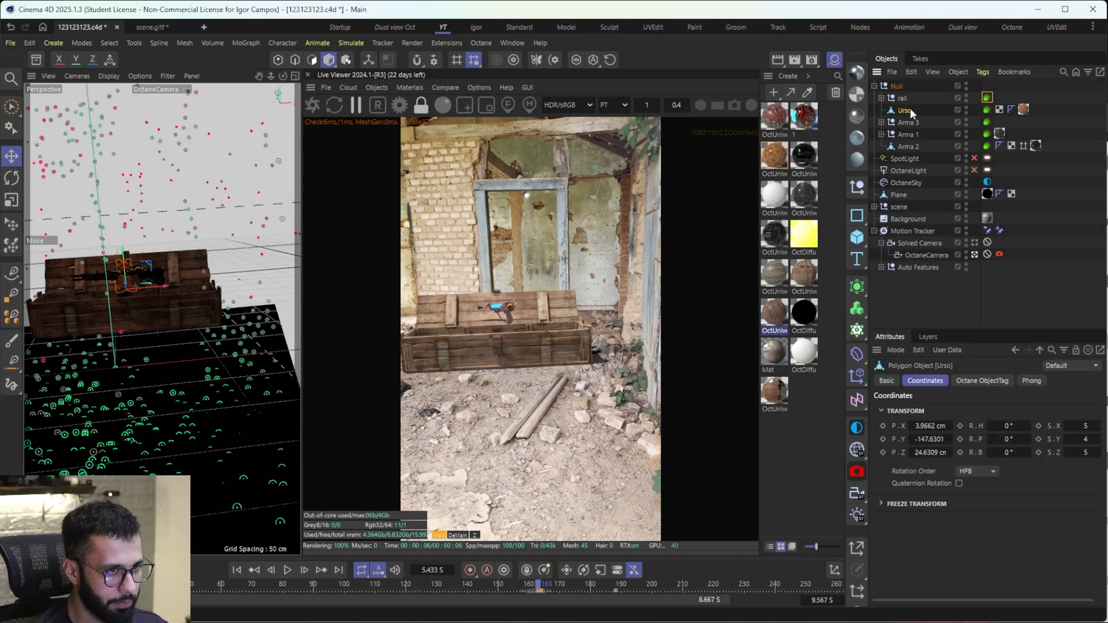
{"action": "left_click", "coordinate": [988, 110]}
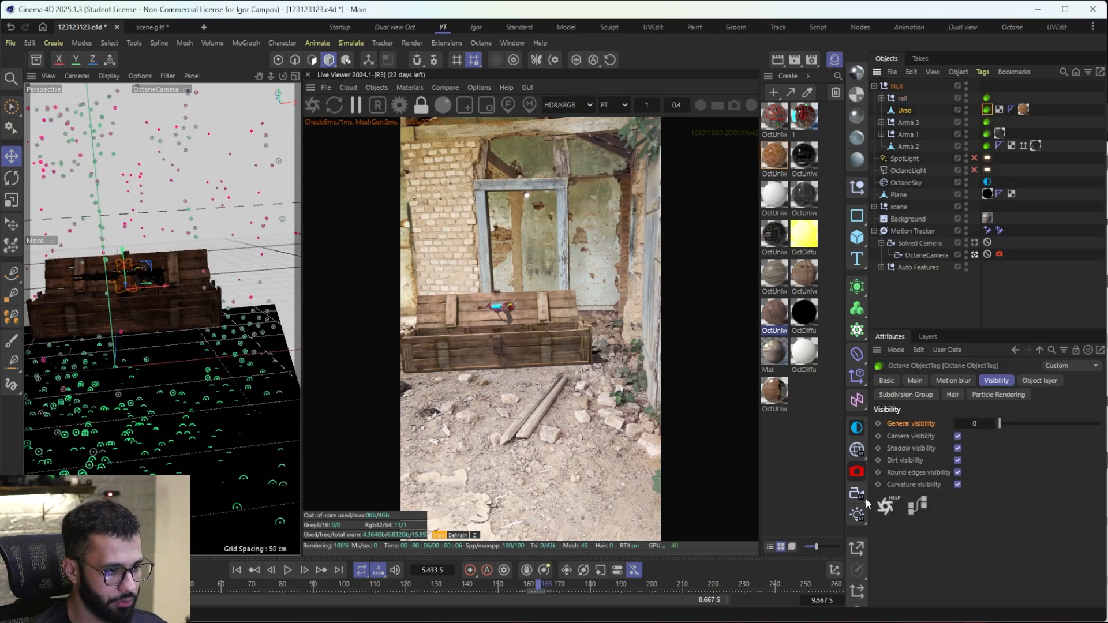
{"action": "left_click", "coordinate": [878, 423]}
{"action": "left_click", "coordinate": [536, 587]}
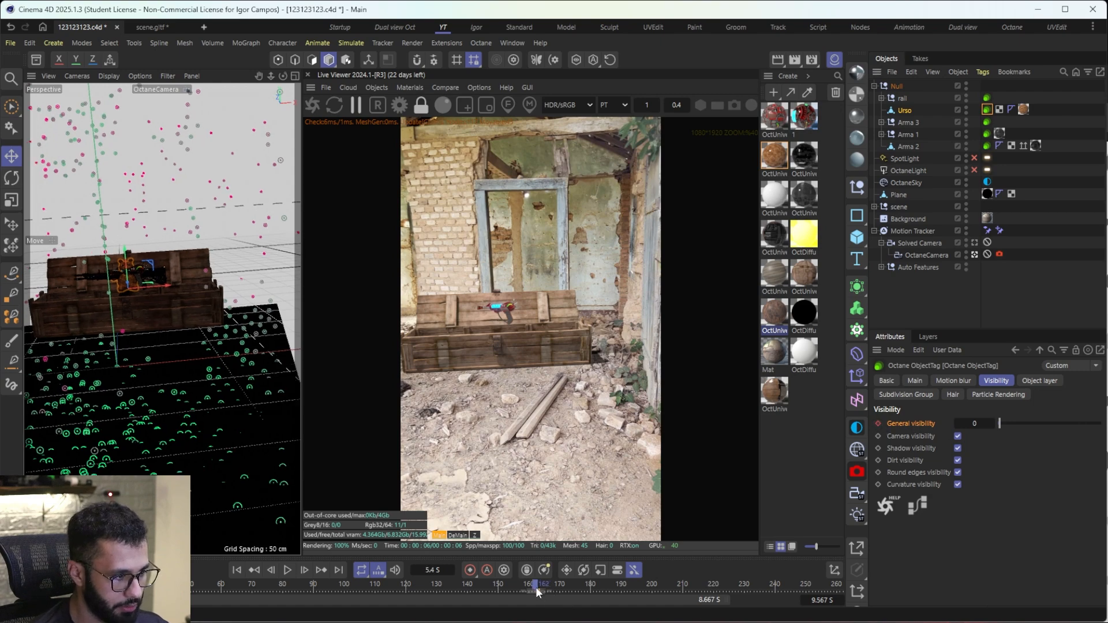
{"action": "left_click_drag", "start_coordinate": [1037, 424], "coordinate": [1099, 423]}
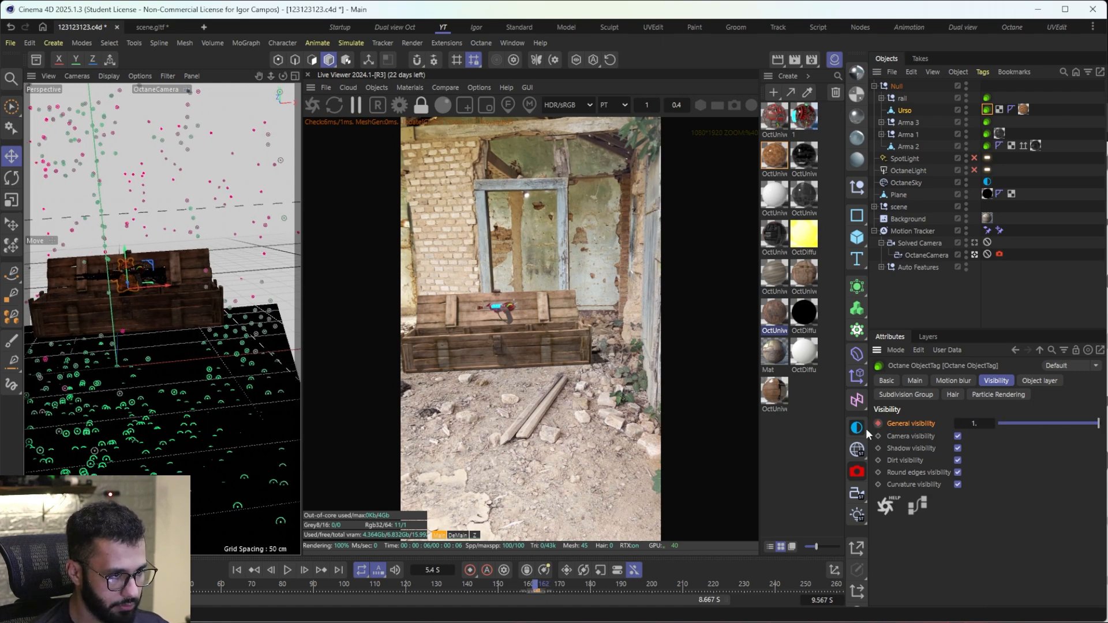
Step: Keyframe Urso's general visibility at 1 on frame 149 and at 0 on frame 148
{"action": "left_click_drag", "start_coordinate": [505, 593], "coordinate": [466, 587]}
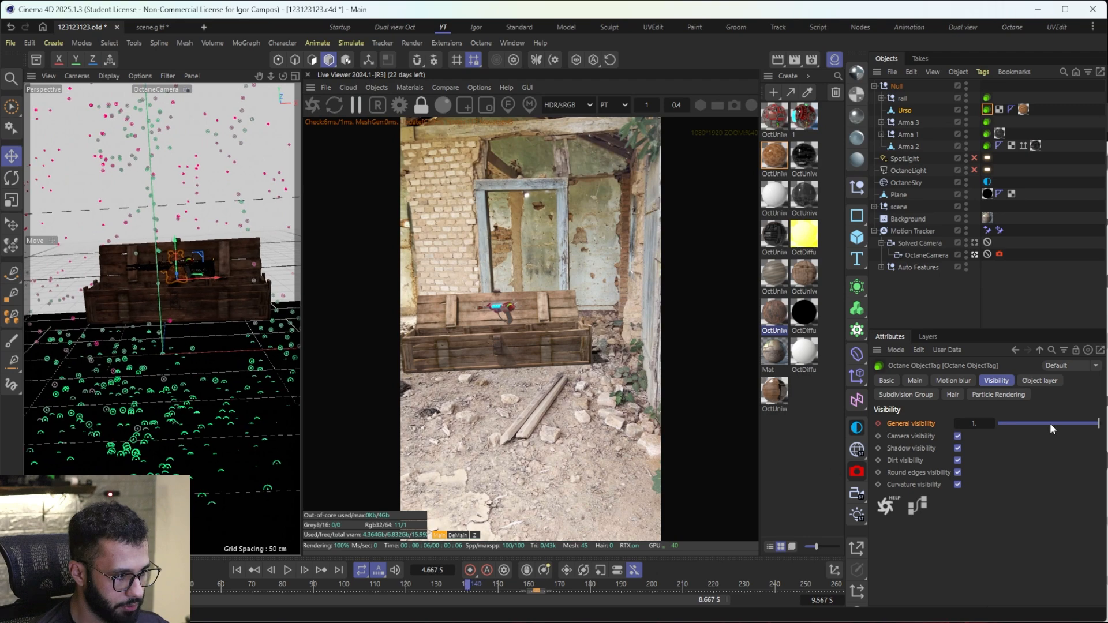
{"action": "left_click_drag", "start_coordinate": [1051, 423], "coordinate": [1013, 427]}
{"action": "left_click", "coordinate": [496, 586]}
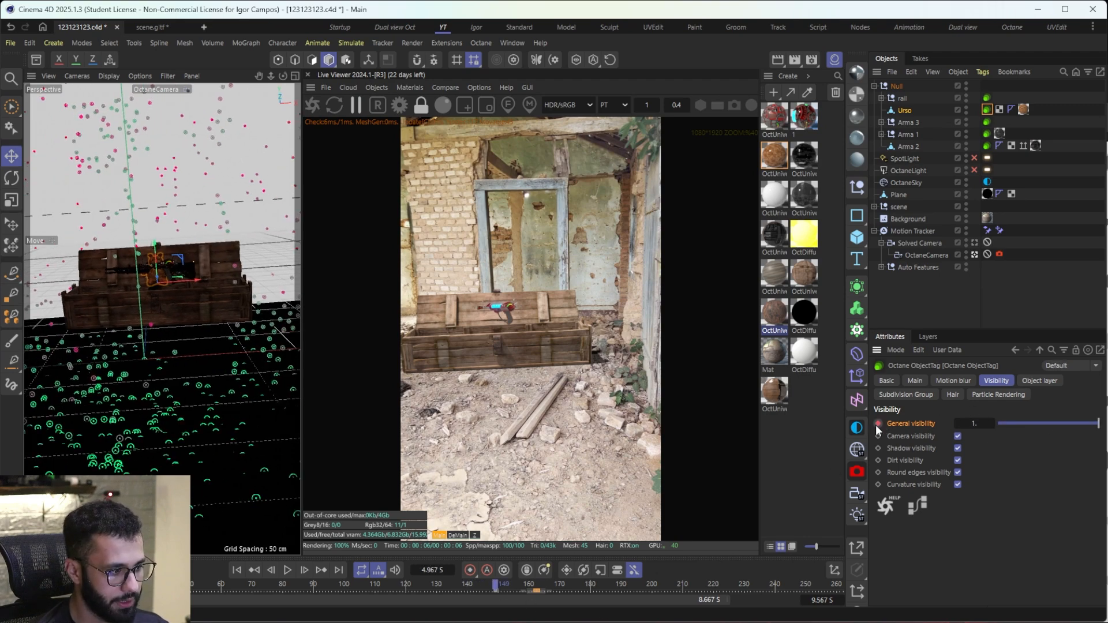
{"action": "left_click", "coordinate": [494, 593]}
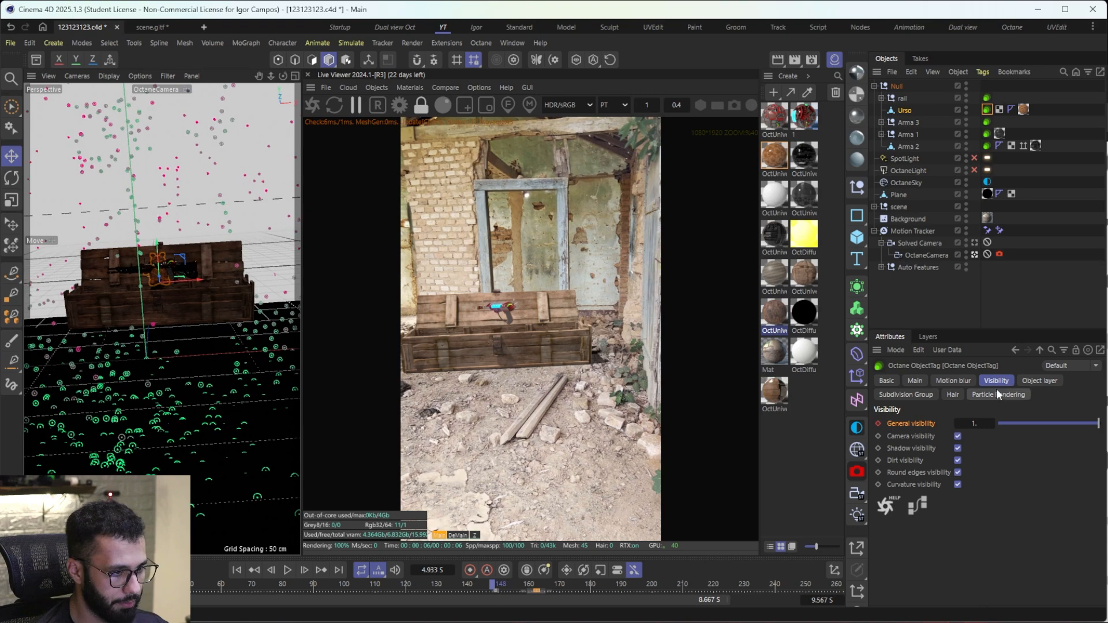
{"action": "left_click_drag", "start_coordinate": [1035, 425], "coordinate": [905, 433]}
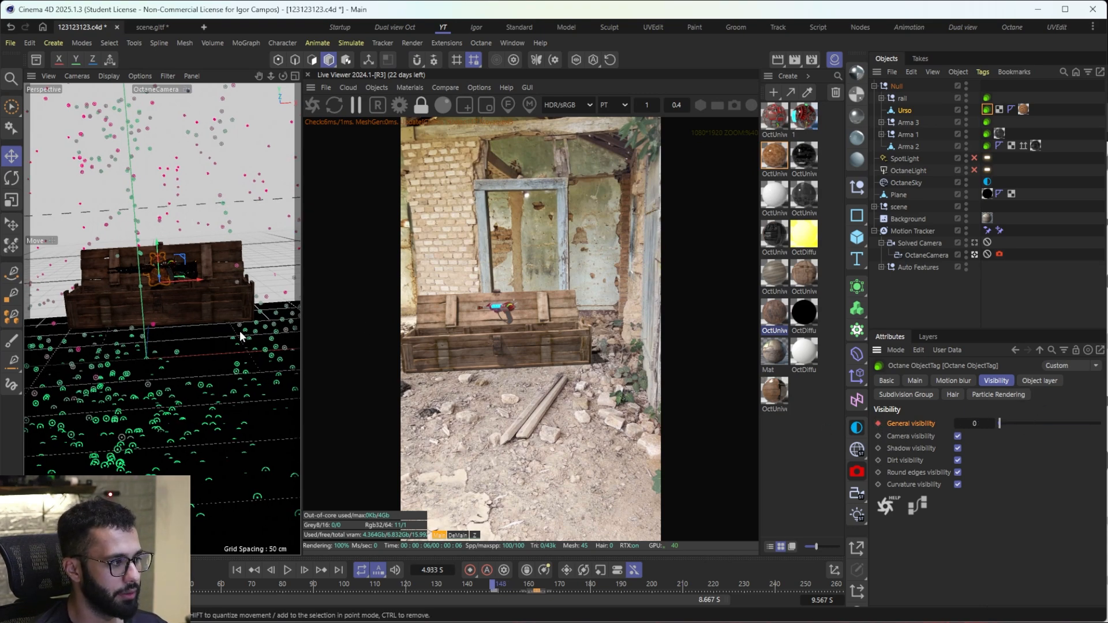
Step: Keyframe Arma 3's general visibility at 0 on frame 148 and at 1 on frame 147
{"action": "left_click_drag", "start_coordinate": [490, 583], "coordinate": [429, 586]}
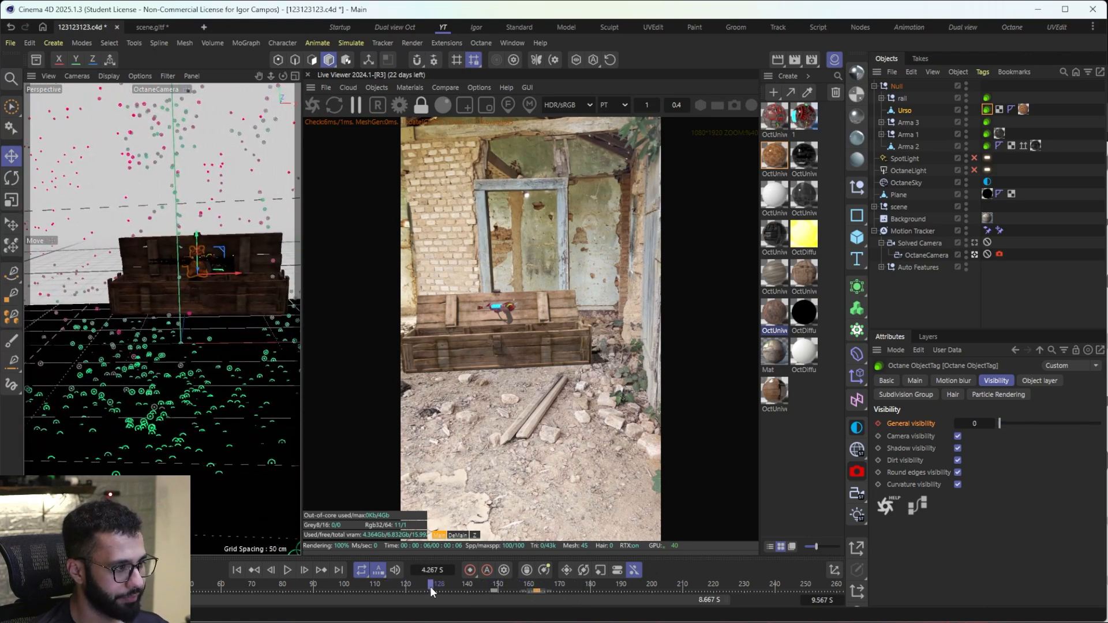
{"action": "left_click", "coordinate": [986, 123]}
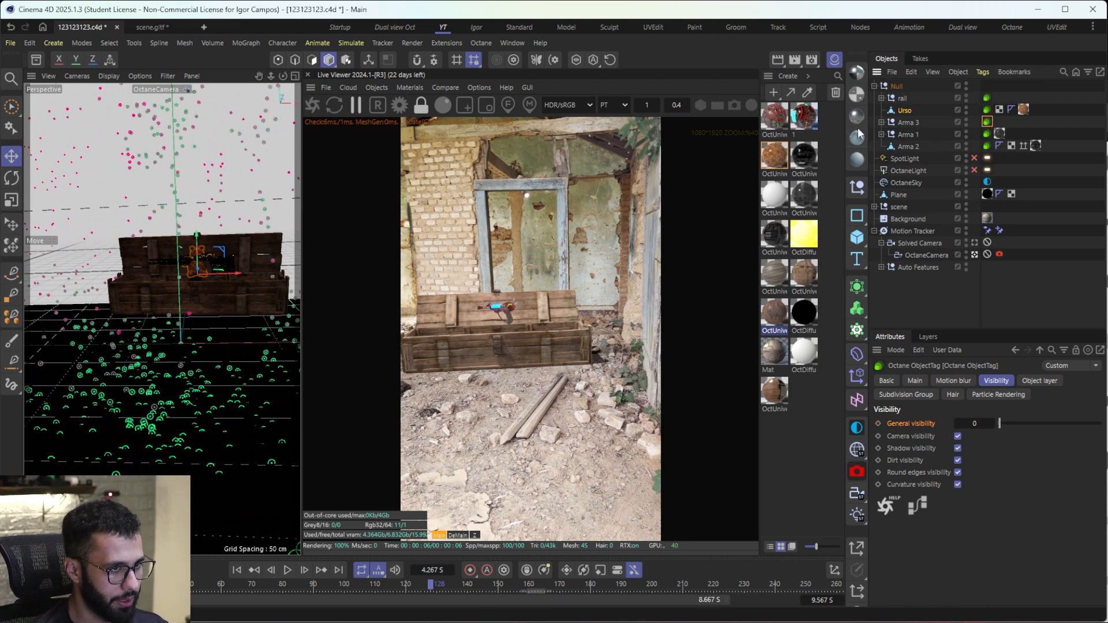
{"action": "left_click", "coordinate": [987, 110]}
{"action": "left_click_drag", "start_coordinate": [498, 585], "coordinate": [492, 593]}
{"action": "left_click", "coordinate": [987, 121]}
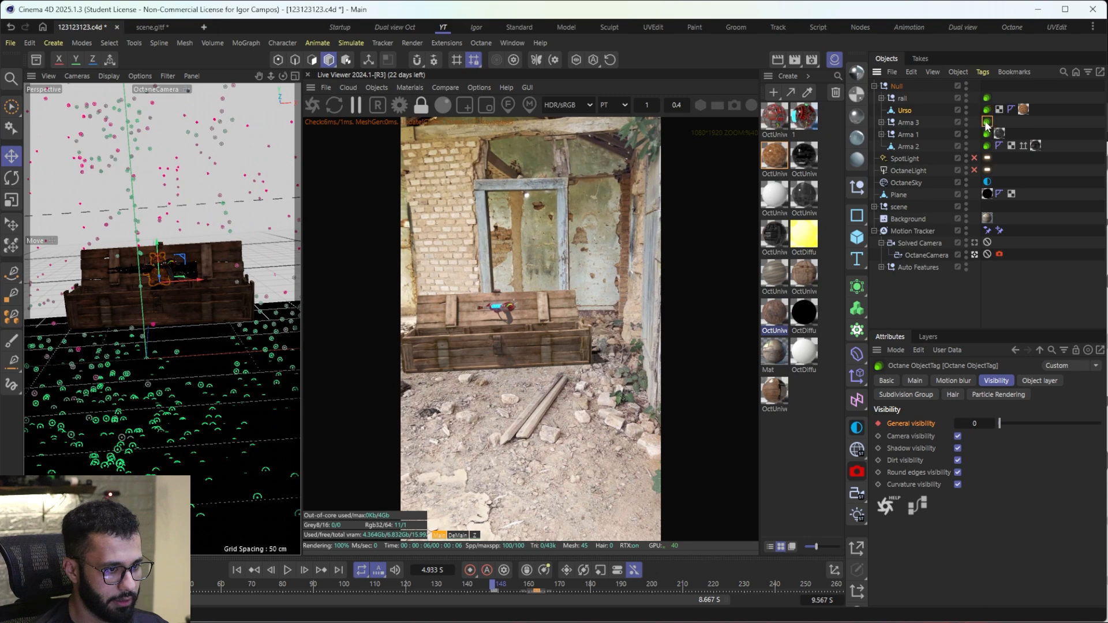
{"action": "left_click", "coordinate": [491, 589]}
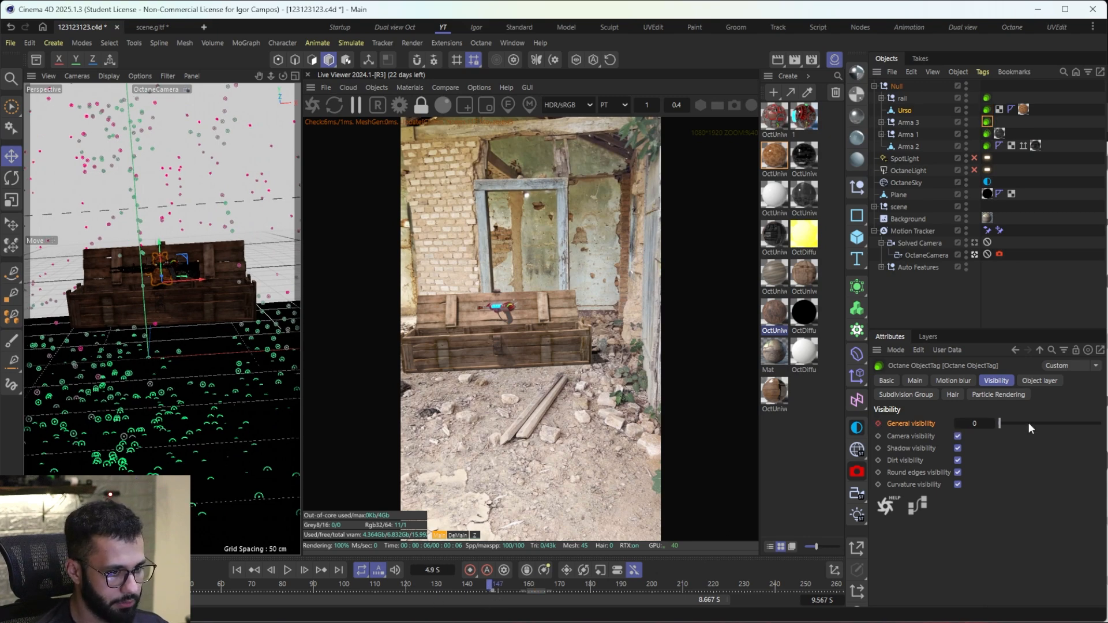
{"action": "left_click_drag", "start_coordinate": [1029, 424], "coordinate": [1101, 424]}
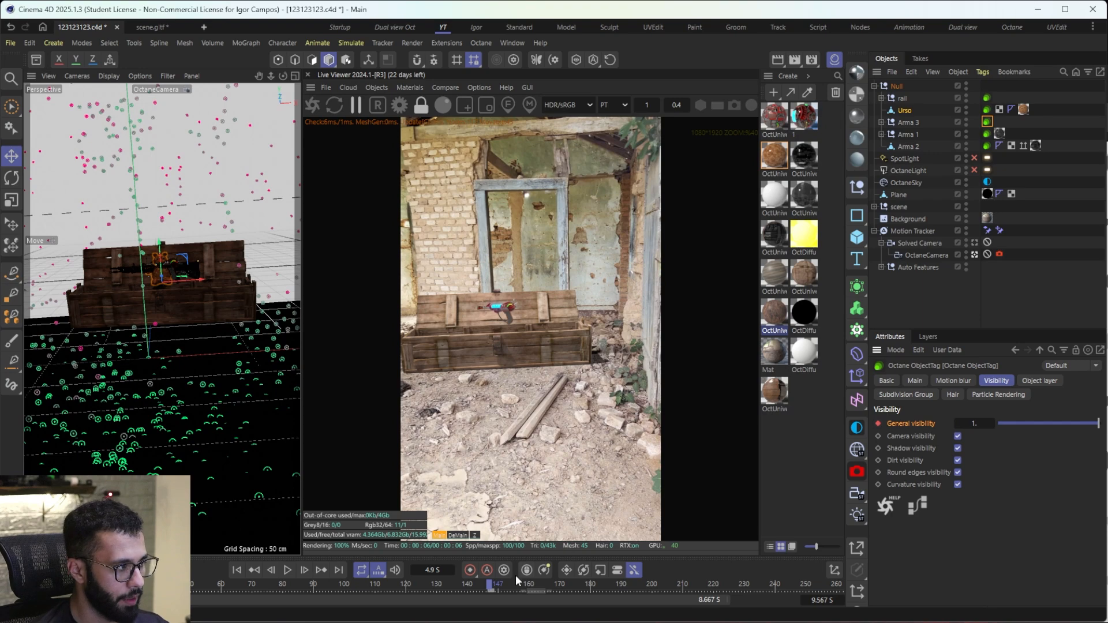
Step: Keyframe Arma 3's general visibility at 1 on frame 138 and at 0 on frame 137
{"action": "left_click_drag", "start_coordinate": [492, 588], "coordinate": [462, 599]}
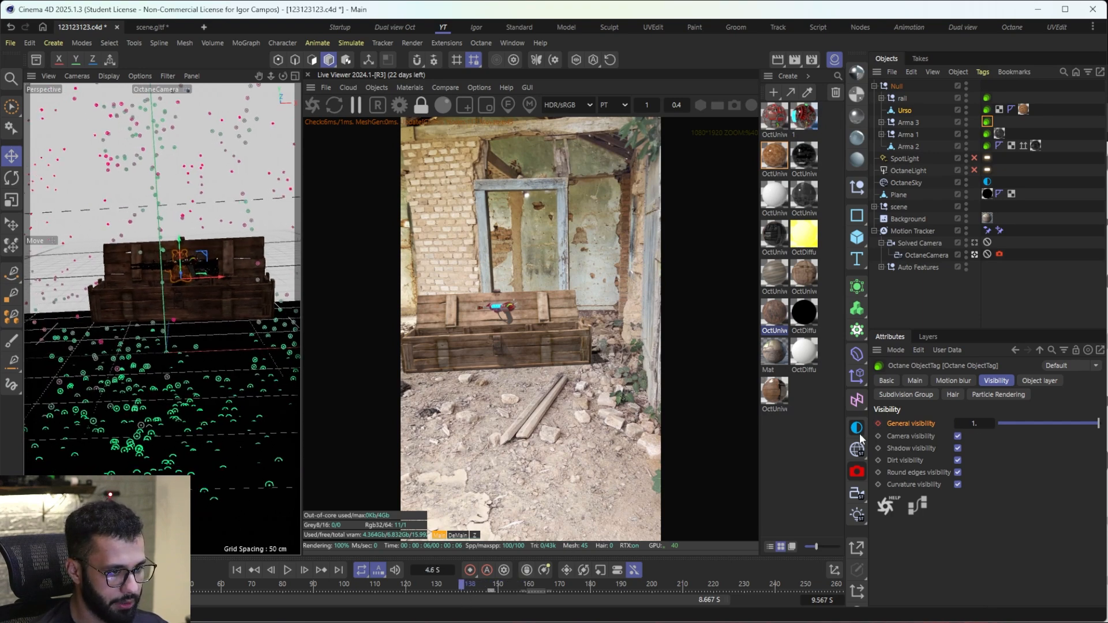
{"action": "left_click", "coordinate": [878, 424]}
{"action": "left_click_drag", "start_coordinate": [460, 585], "coordinate": [458, 587]}
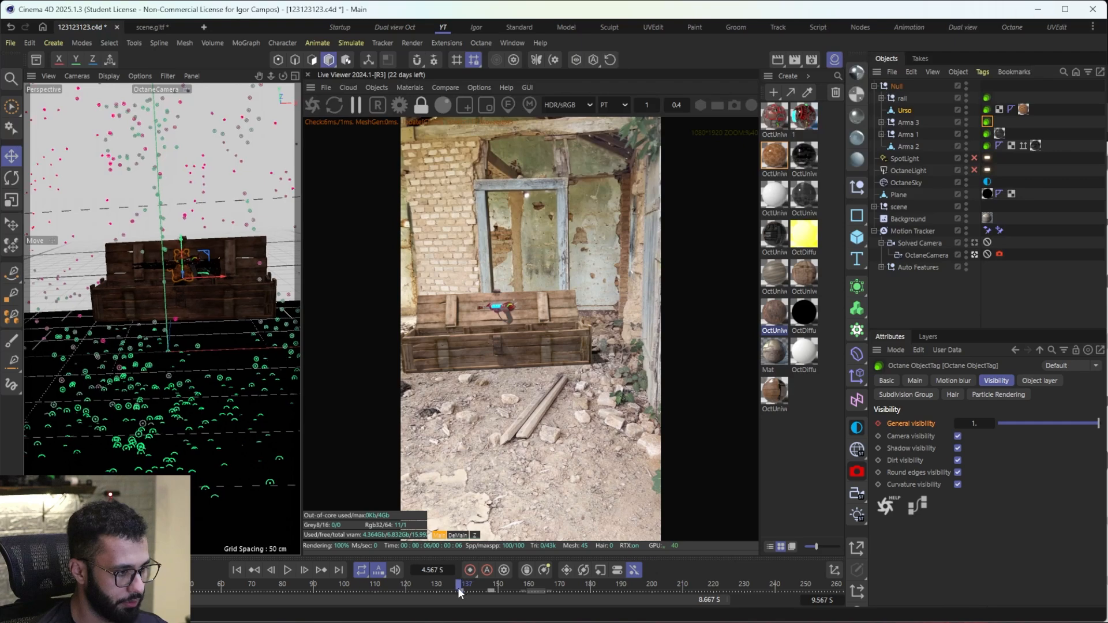
{"action": "left_click_drag", "start_coordinate": [1020, 429], "coordinate": [918, 431]}
{"action": "left_click", "coordinate": [878, 424]}
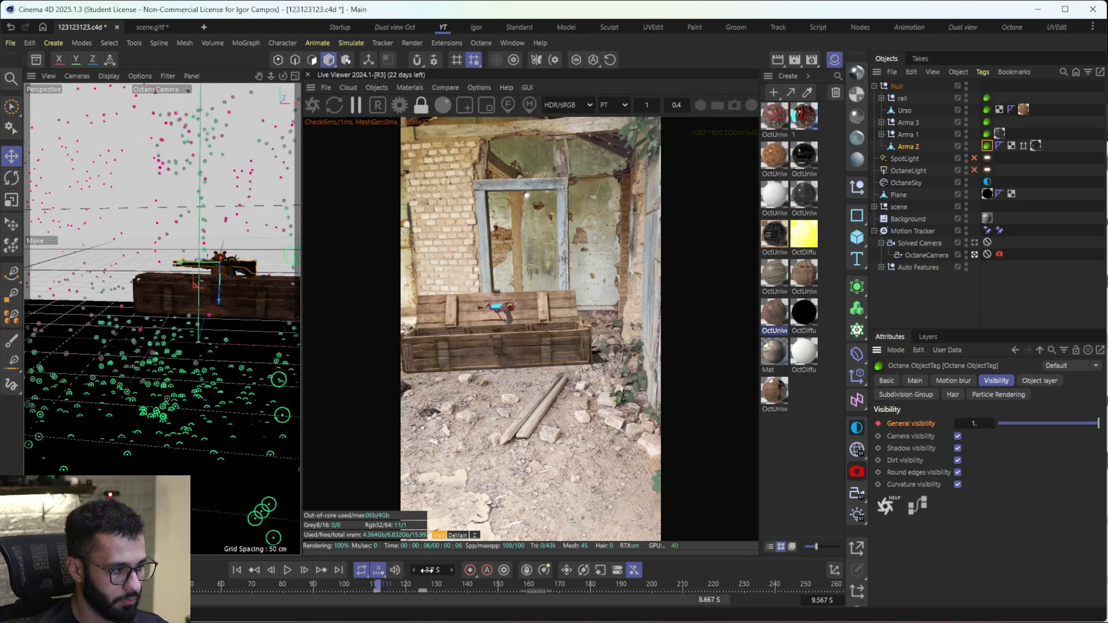
Step: Set Arma 2's general visibility to 1 at frame 125
{"action": "left_click_drag", "start_coordinate": [381, 588], "coordinate": [421, 594]}
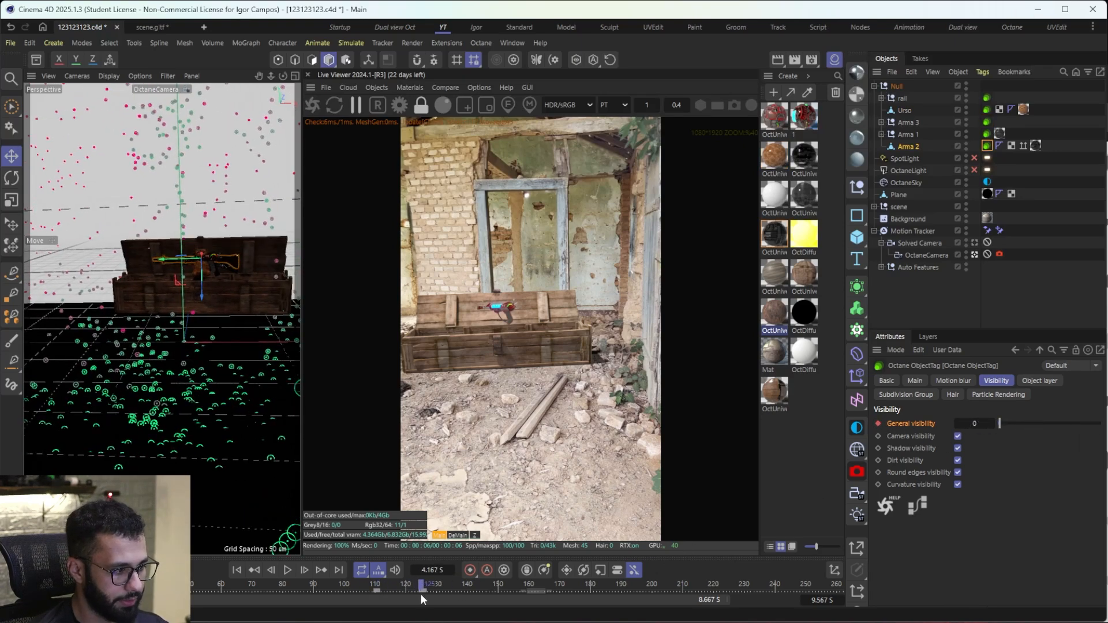
{"action": "double_click", "coordinate": [969, 426]}
{"action": "type", "text": "1"}
{"action": "key", "text": "Return"}
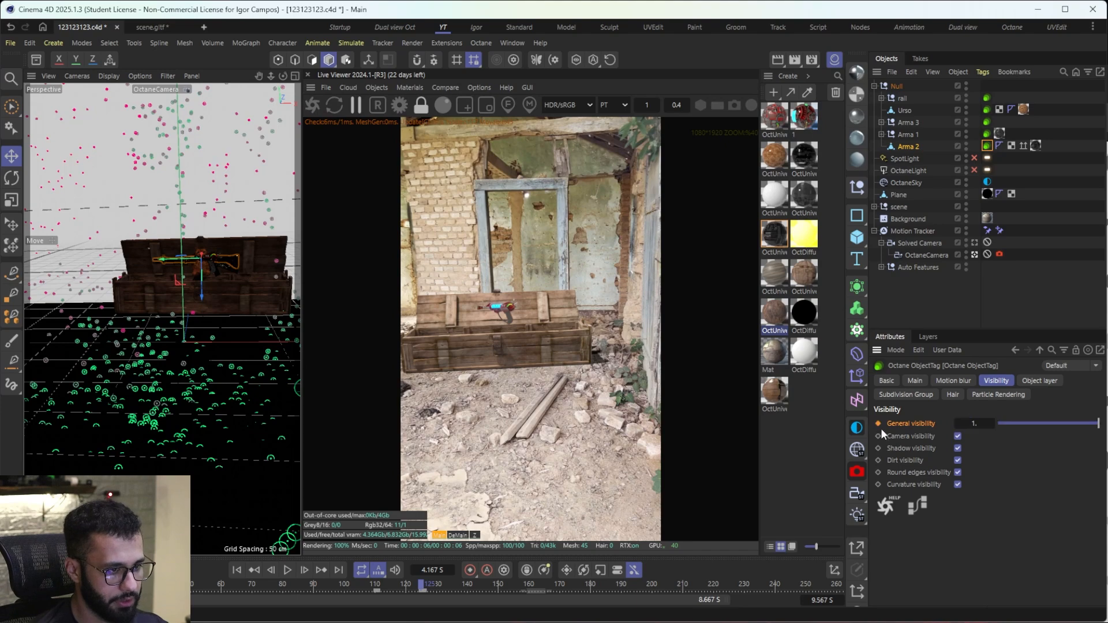
Step: At frame 104, lower the weapons group's Null into the box at about Y 18.7 cm and record a keyframe
{"action": "left_click", "coordinate": [897, 86]}
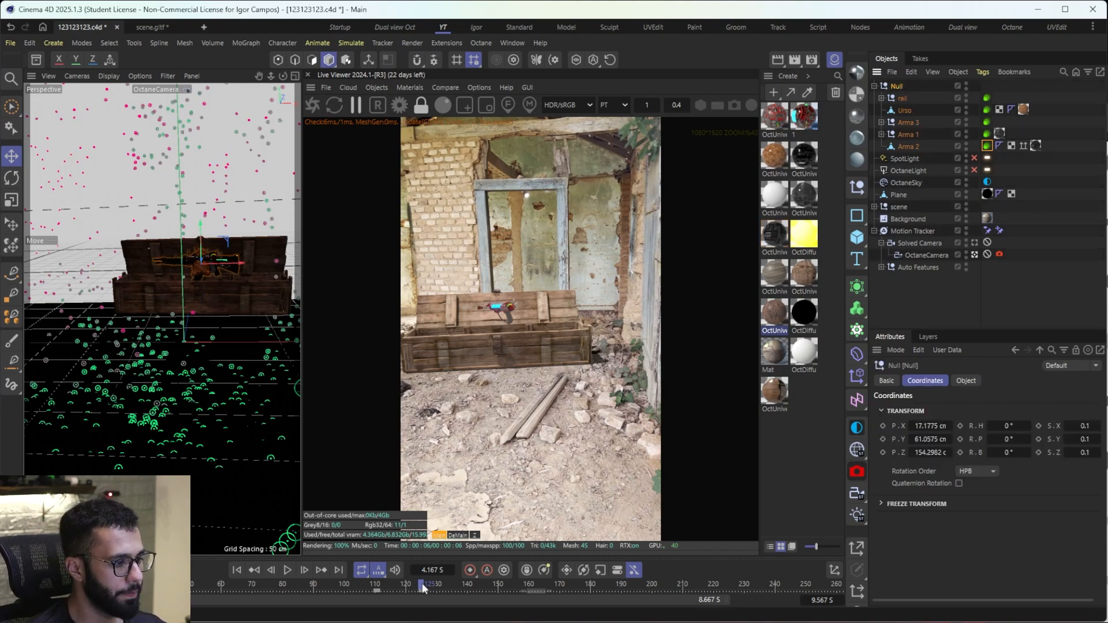
{"action": "left_click_drag", "start_coordinate": [422, 584], "coordinate": [357, 583]}
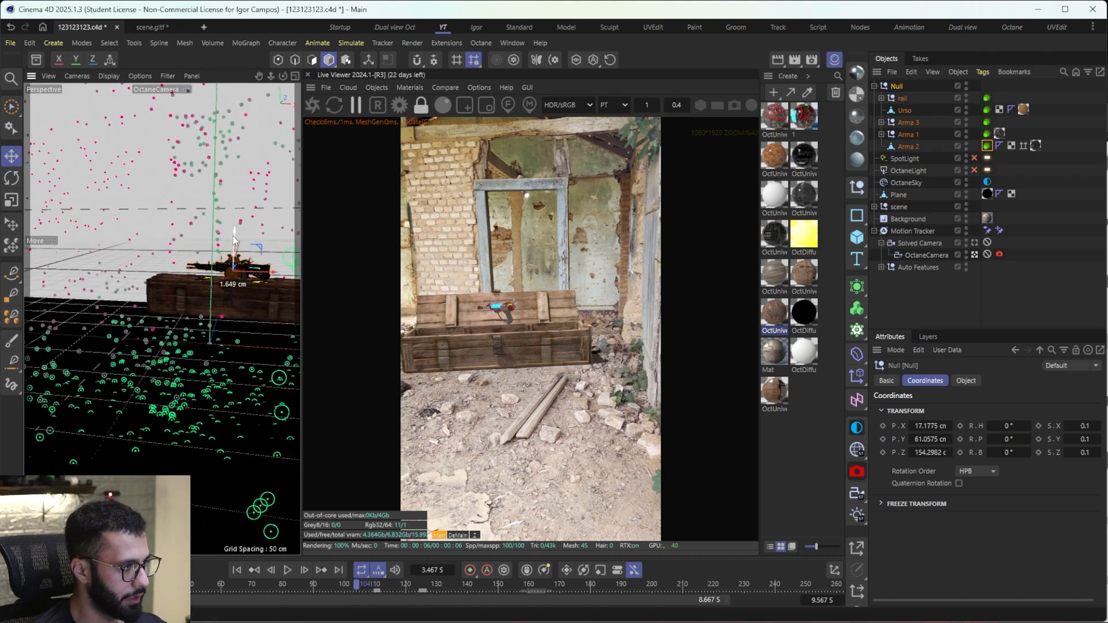
{"action": "left_click_drag", "start_coordinate": [234, 239], "coordinate": [234, 269]}
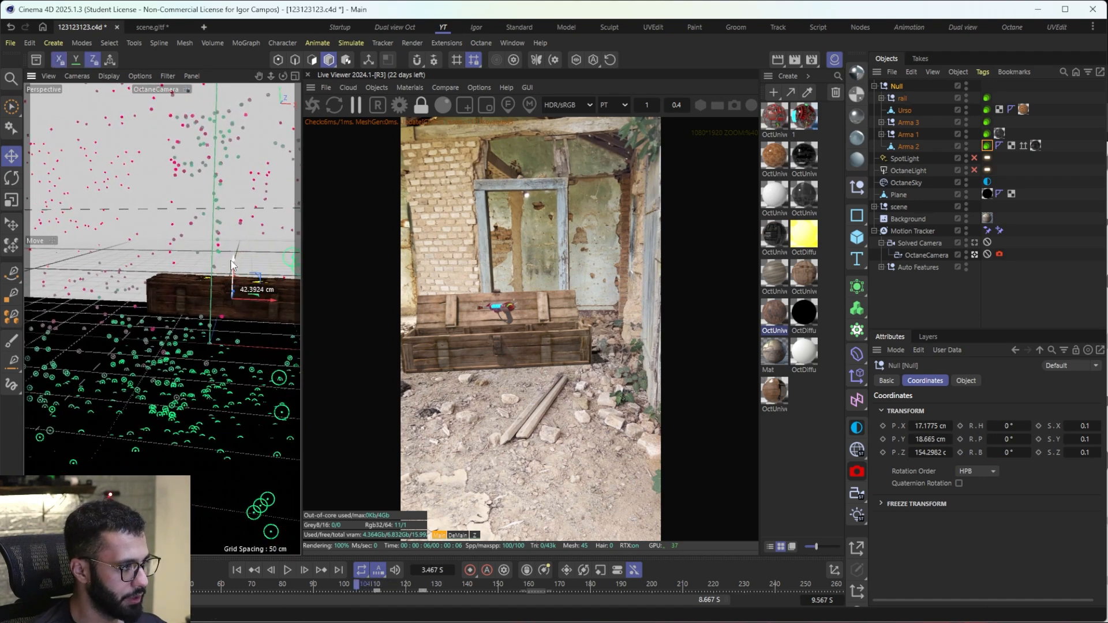
{"action": "left_click", "coordinate": [471, 570]}
Step: At frame 136, raise the weapons group's Null to about Y 69 cm and record a keyframe
{"action": "left_click_drag", "start_coordinate": [366, 585], "coordinate": [486, 585]}
{"action": "left_click", "coordinate": [456, 583]}
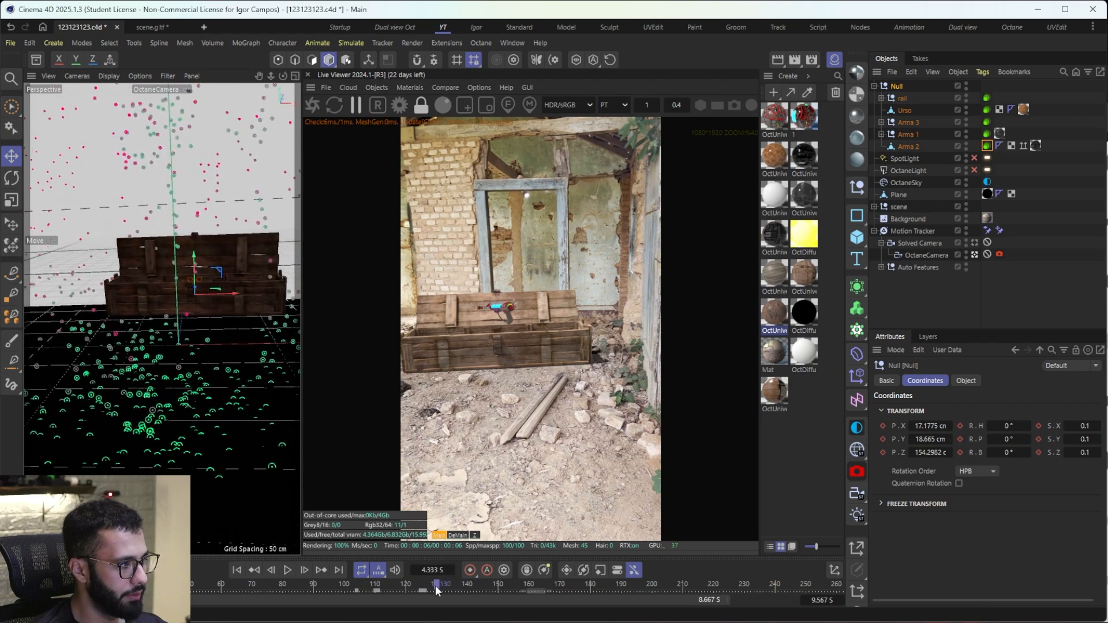
{"action": "left_click_drag", "start_coordinate": [186, 258], "coordinate": [184, 222]}
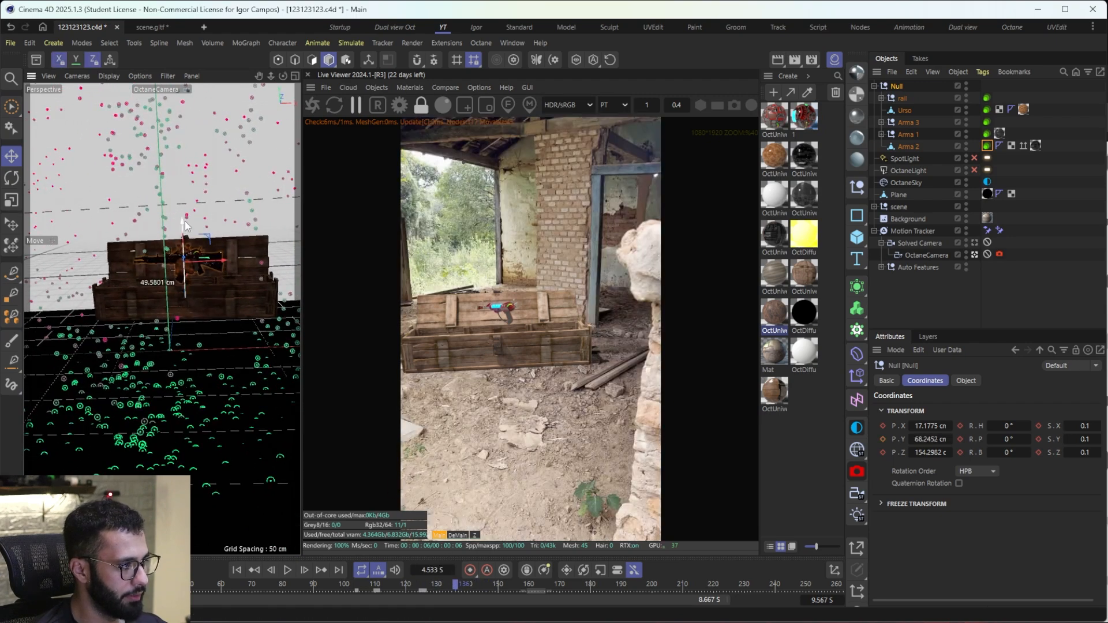
{"action": "left_click", "coordinate": [469, 570]}
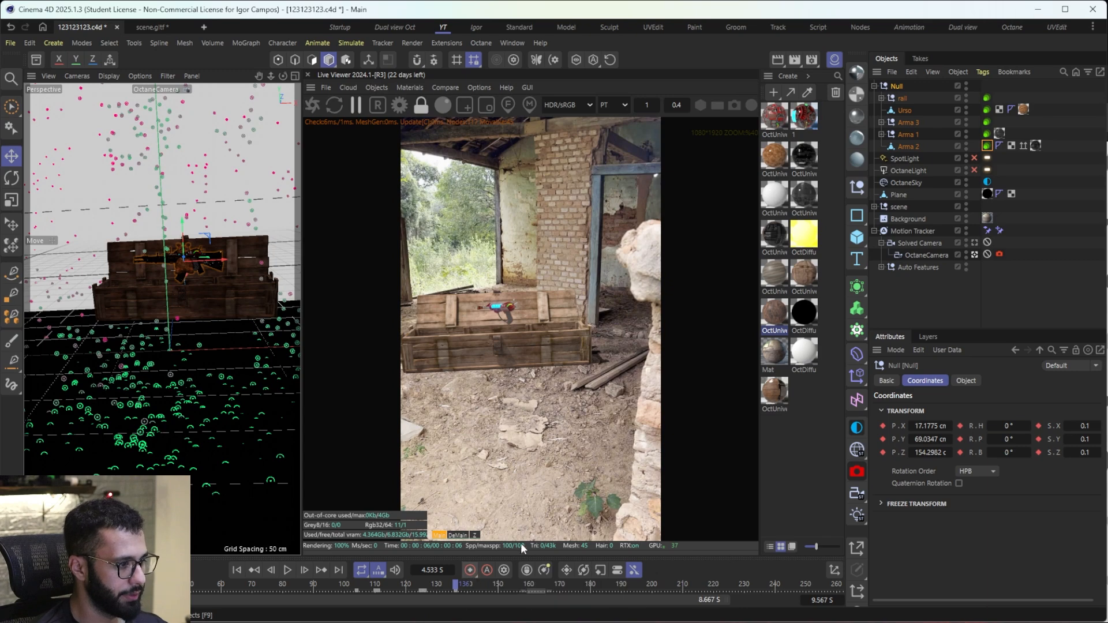
Step: Play back the animation to check the weapons group rising out of the box
{"action": "left_click_drag", "start_coordinate": [456, 585], "coordinate": [299, 583]}
{"action": "left_click", "coordinate": [287, 570]}
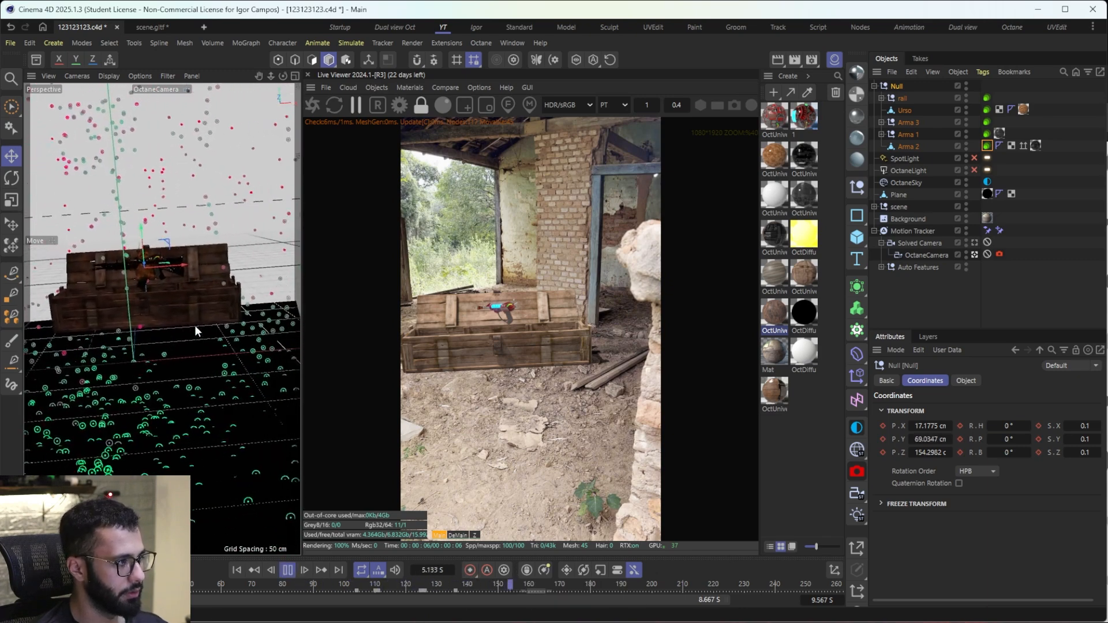
{"action": "left_click", "coordinate": [287, 571]}
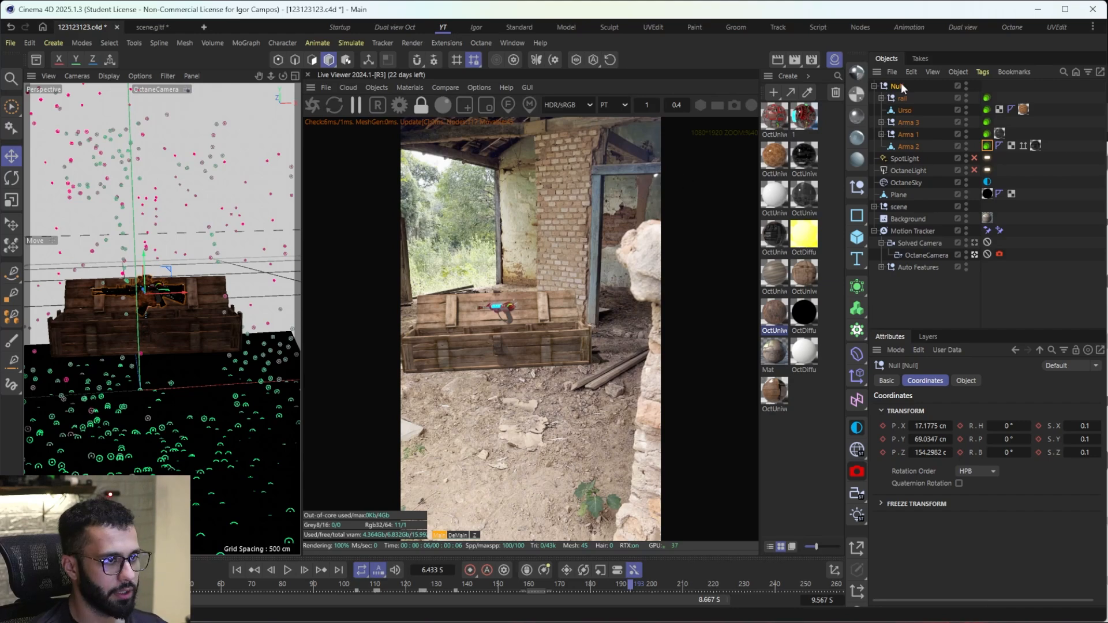
Step: Open the F-Curve timeline, enlarge it, expand the Null's tracks and display its Position Y curve
{"action": "key", "text": "shift+alt+F3"}
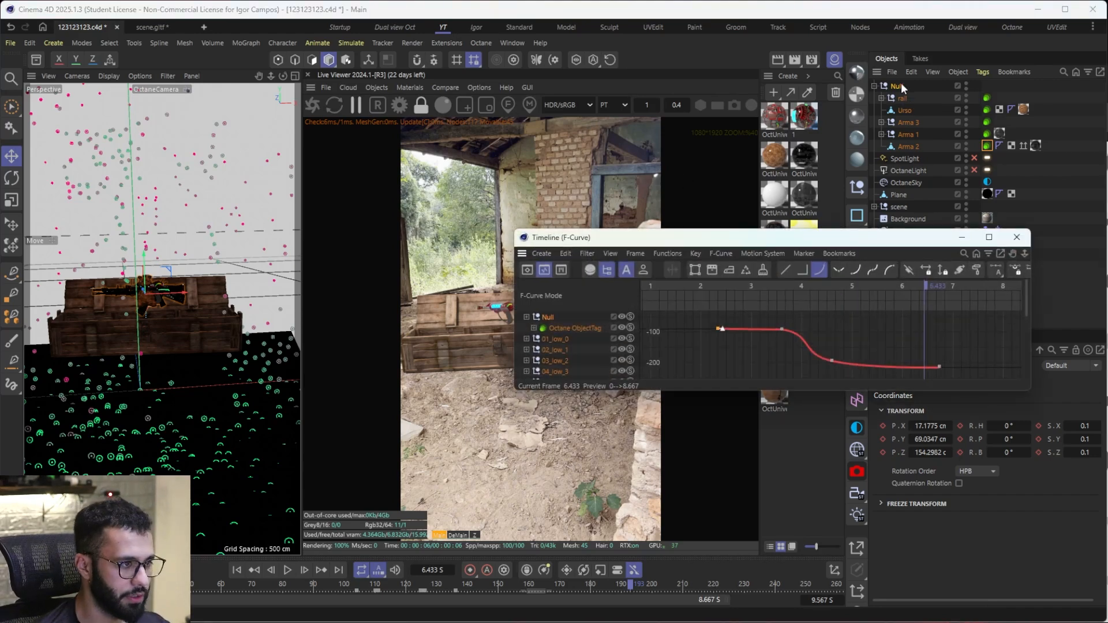
{"action": "left_click", "coordinate": [552, 328]}
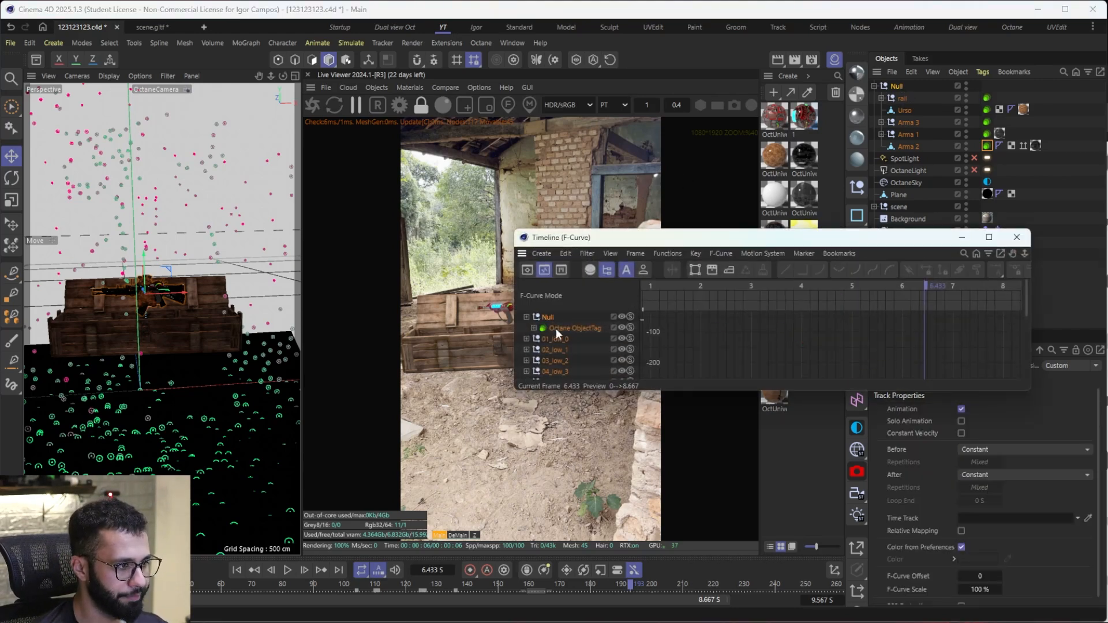
{"action": "scroll", "coordinate": [555, 328], "scroll_direction": "down", "scroll_amount": 3}
{"action": "scroll", "coordinate": [900, 339], "scroll_direction": "down", "scroll_amount": 4}
{"action": "mouse_move", "coordinate": [898, 342]}
{"action": "right_mouse_down", "text": "alt"}
{"action": "mouse_move", "coordinate": [866, 341]}
{"action": "mouse_move", "coordinate": [894, 329]}
{"action": "mouse_move", "coordinate": [892, 343]}
{"action": "right_mouse_up", "text": "alt"}
{"action": "middle_click_drag", "start_coordinate": [855, 325], "coordinate": [859, 340], "text": "alt"}
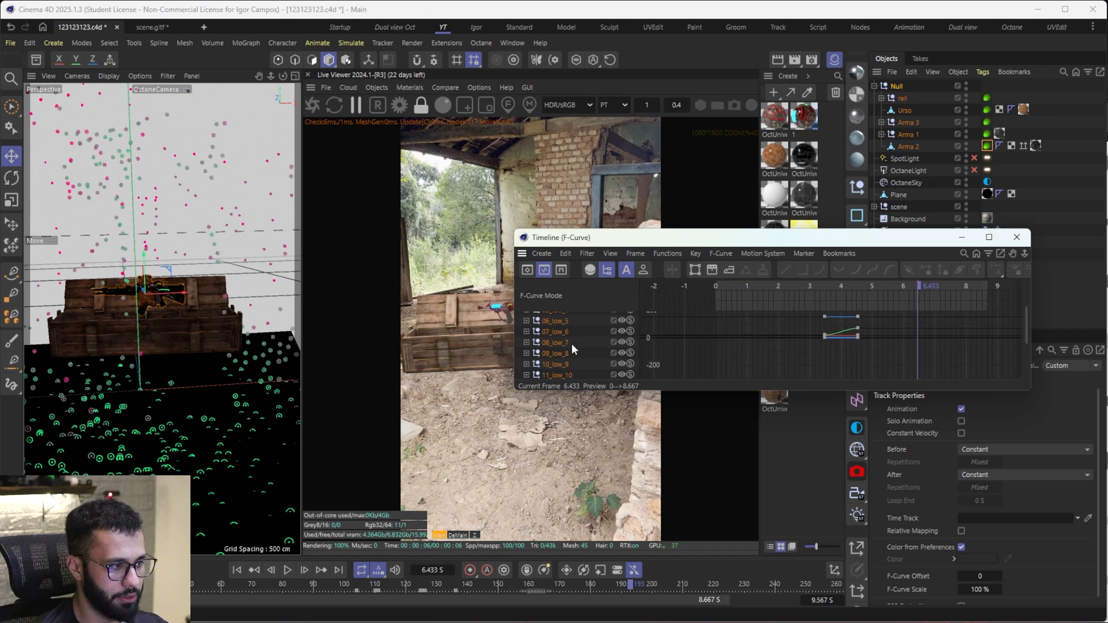
{"action": "scroll", "coordinate": [549, 344], "scroll_direction": "up", "scroll_amount": 5}
{"action": "left_click", "coordinate": [527, 317]}
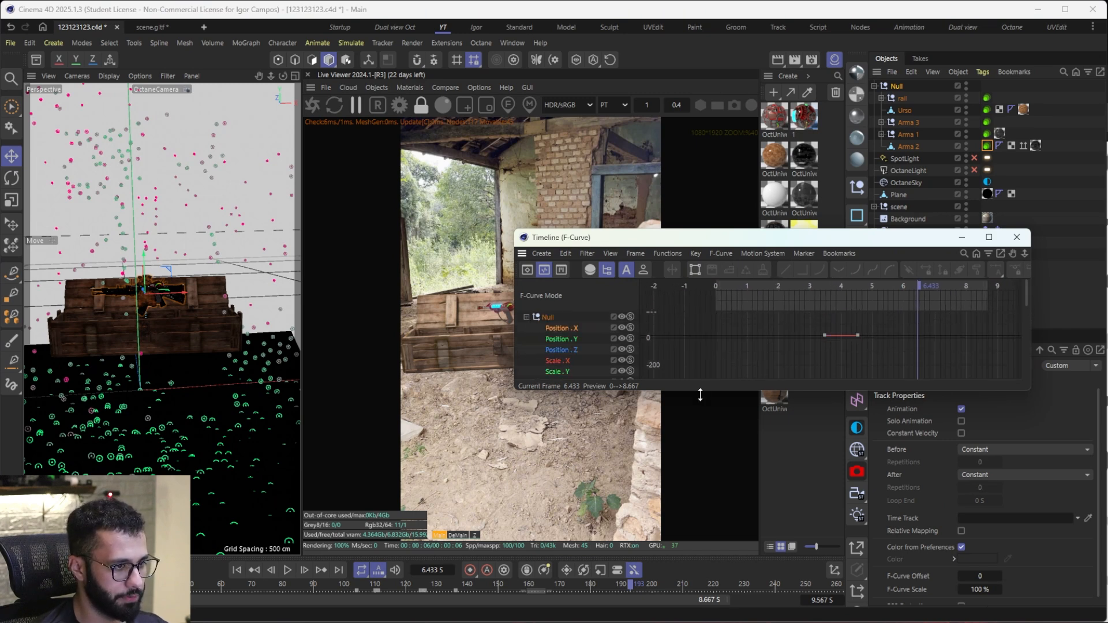
{"action": "left_click_drag", "start_coordinate": [703, 393], "coordinate": [703, 504]}
{"action": "left_click", "coordinate": [566, 339]}
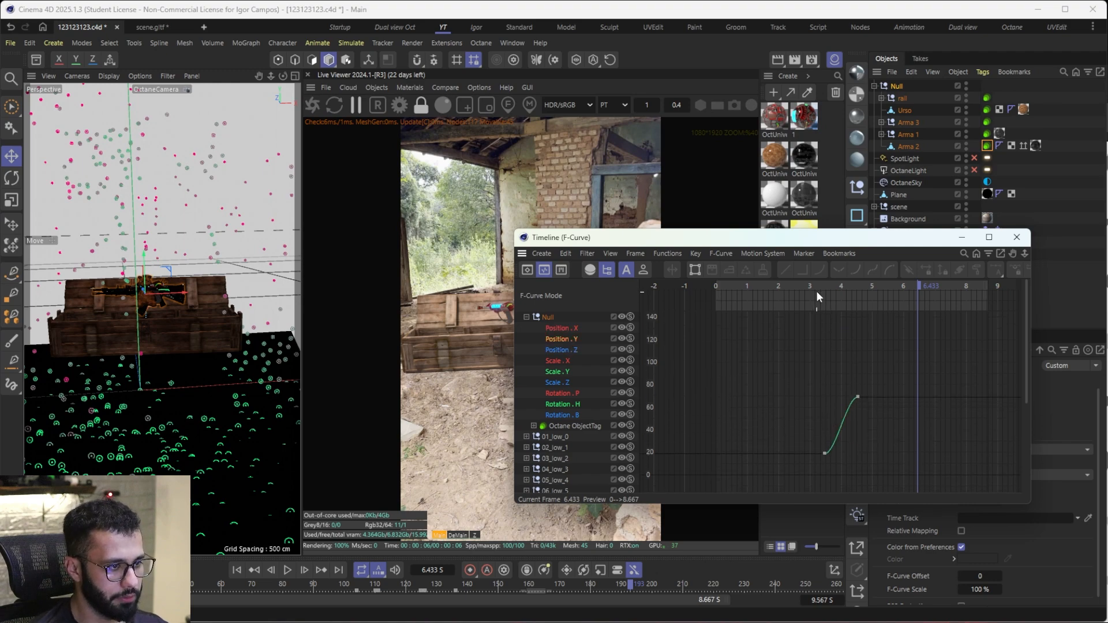
Step: Add a key at about 4.13 s to the Null's Position Y curve, move the final key to about 8.6 s and smooth the bend
{"action": "left_click_drag", "start_coordinate": [816, 291], "coordinate": [844, 304]}
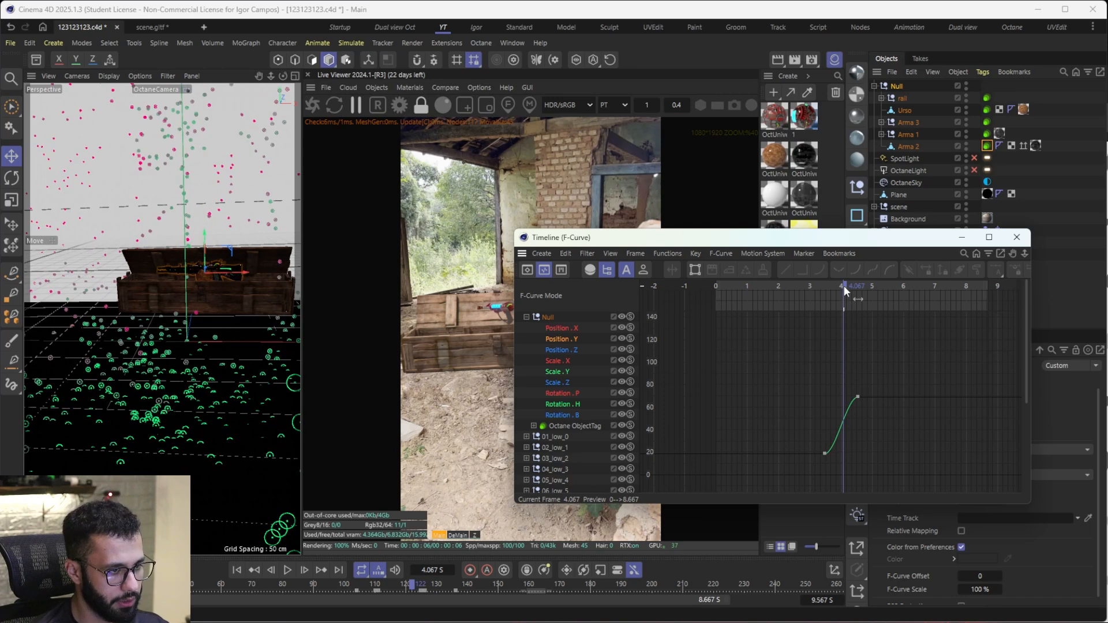
{"action": "left_click", "coordinate": [846, 286]}
{"action": "left_click", "coordinate": [858, 397]}
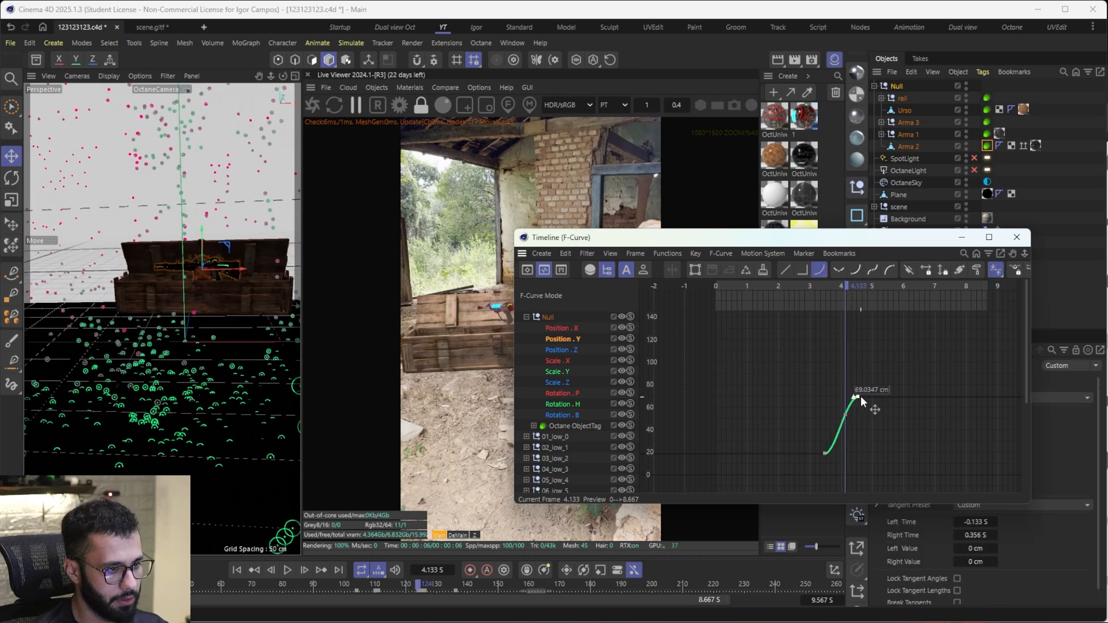
{"action": "left_click_drag", "start_coordinate": [858, 398], "coordinate": [985, 413]}
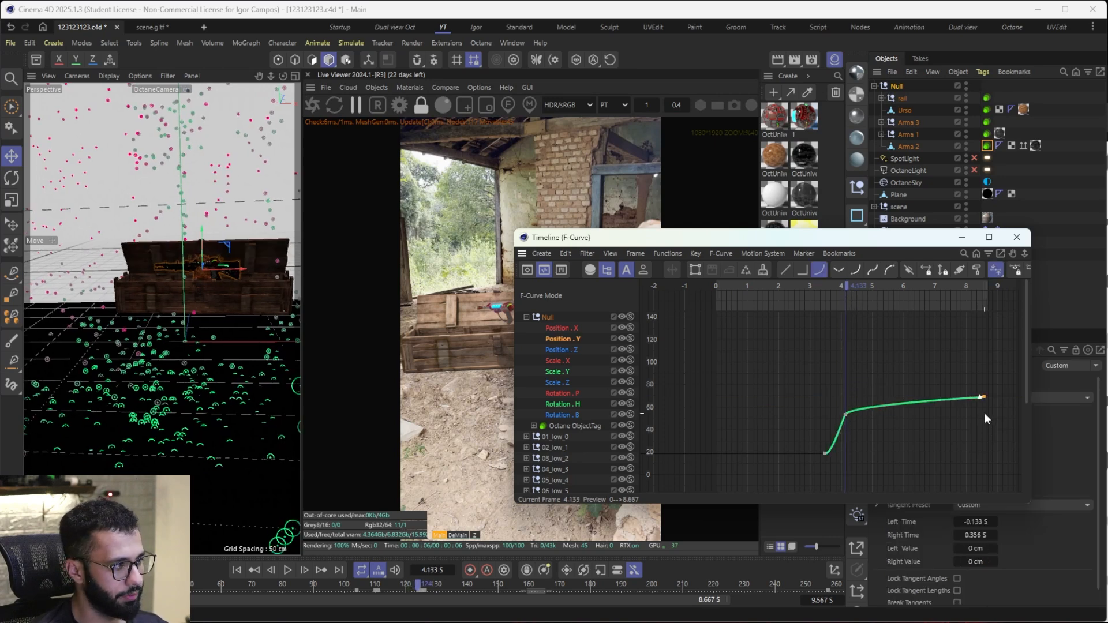
{"action": "left_click_drag", "start_coordinate": [845, 415], "coordinate": [857, 396]}
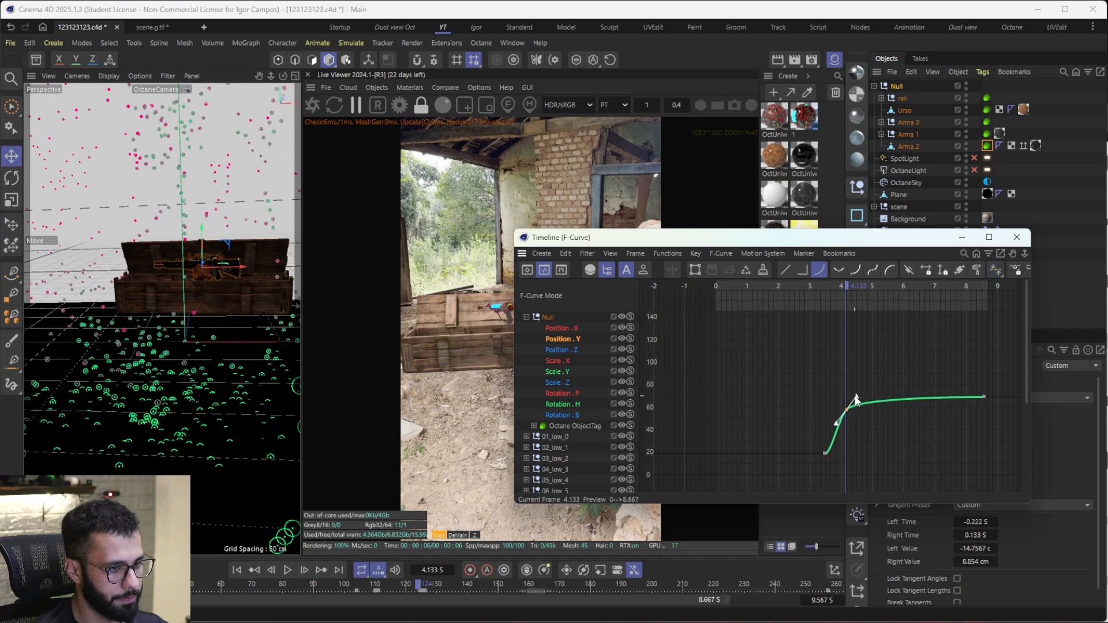
Step: Play back the weapons group's rise from about 3.3 s to check its new easing
{"action": "left_click", "coordinate": [819, 286]}
{"action": "key", "text": "F8"}
{"action": "key", "text": "F8"}
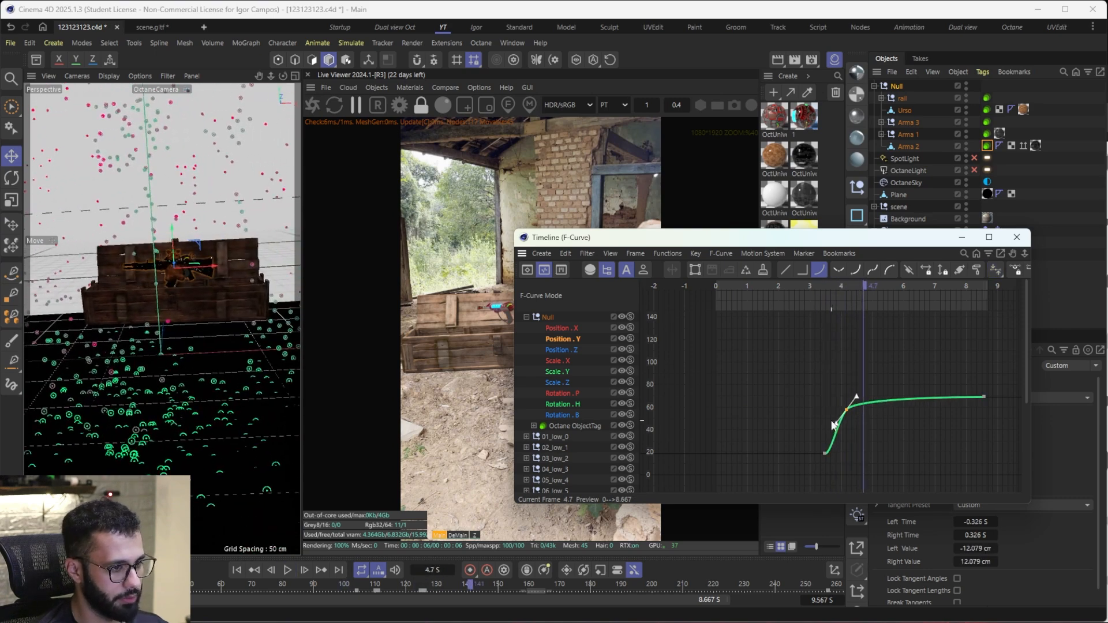
Step: Add a low Position Y key at about 3.8 s, move the starting key to about 2.1 s and the middle key to 4.433 s at 56.86 cm
{"action": "left_click_drag", "start_coordinate": [860, 290], "coordinate": [833, 312]}
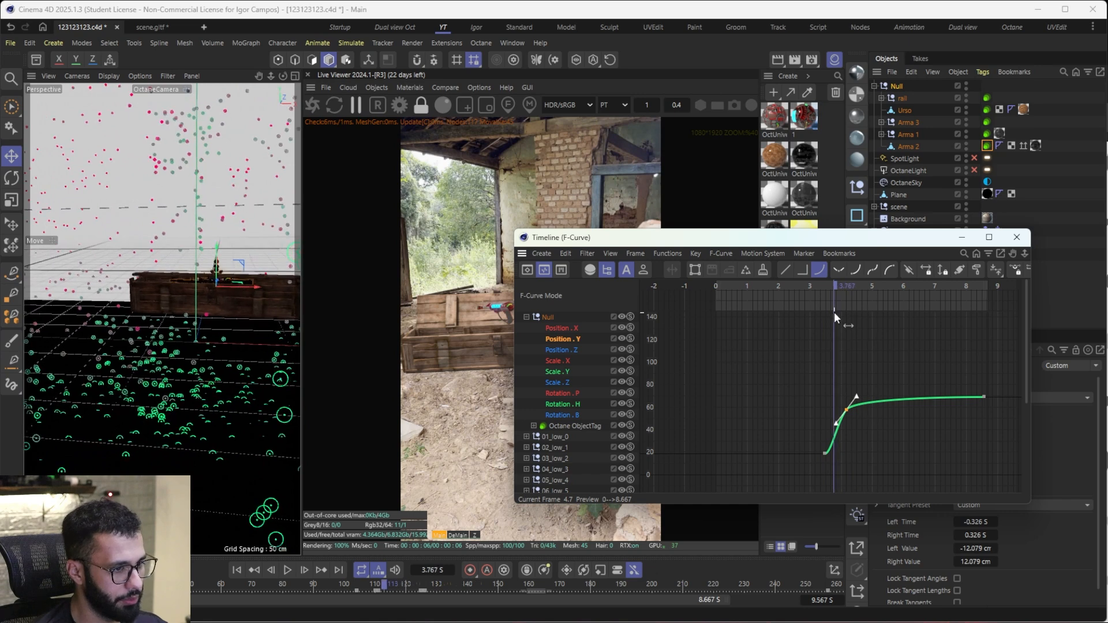
{"action": "left_click_drag", "start_coordinate": [846, 411], "coordinate": [780, 454]}
{"action": "left_click", "coordinate": [833, 445], "text": "ctrl"}
{"action": "key", "text": "F8"}
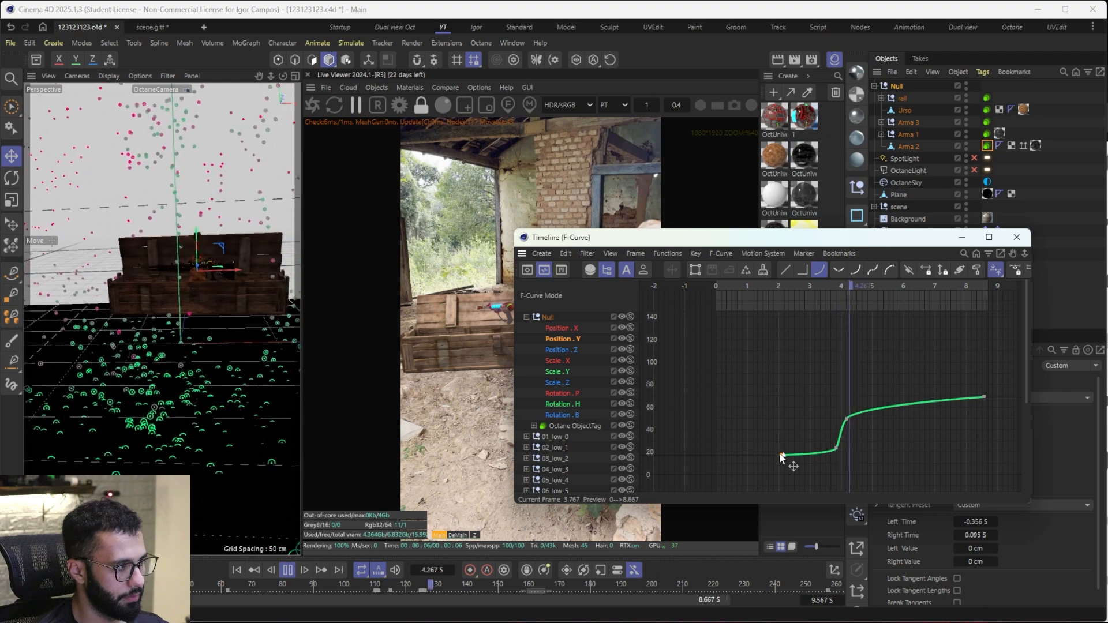
{"action": "left_click_drag", "start_coordinate": [846, 418], "coordinate": [856, 414]}
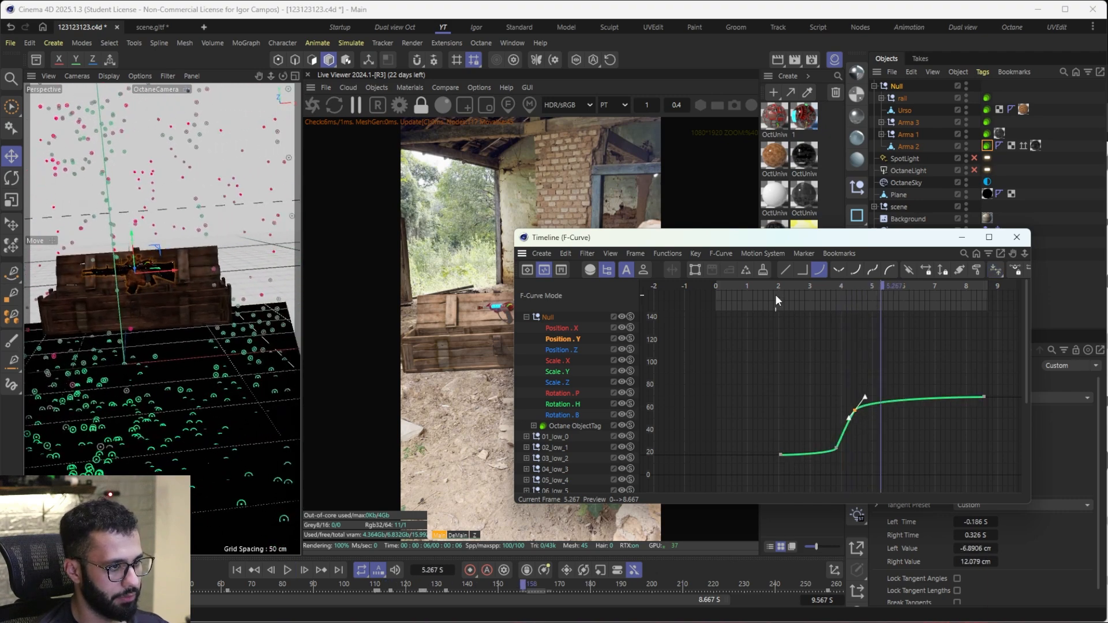
Step: Play back the animation from 1.4 s, minimizing the F-Curve timeline to watch the rise, and refresh the live render
{"action": "left_click", "coordinate": [760, 288]}
{"action": "key", "text": "F8"}
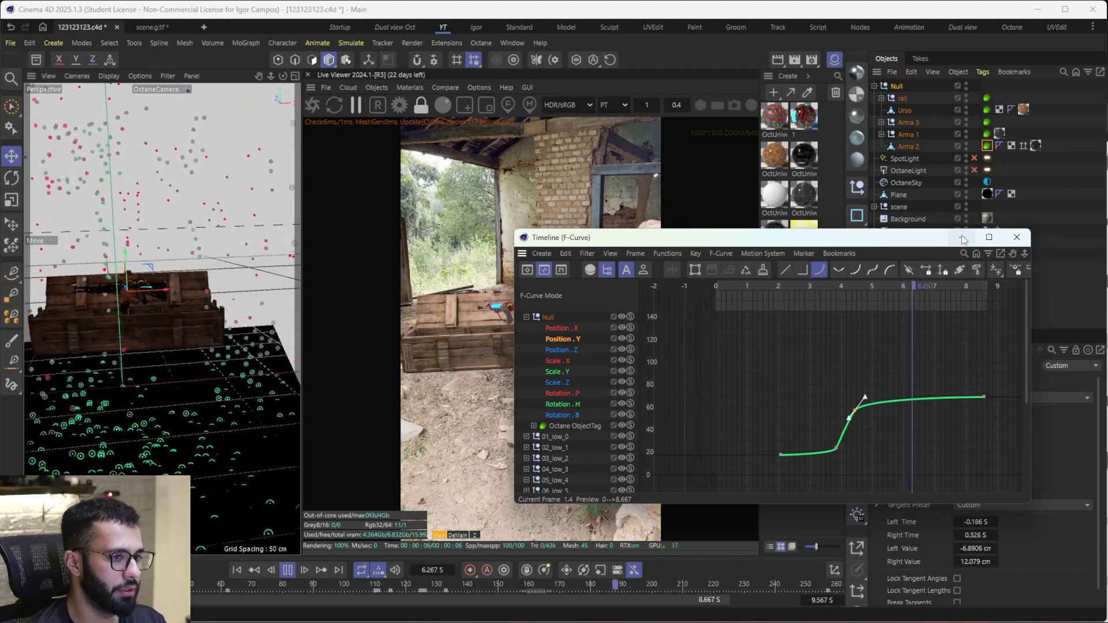
{"action": "left_click", "coordinate": [963, 238]}
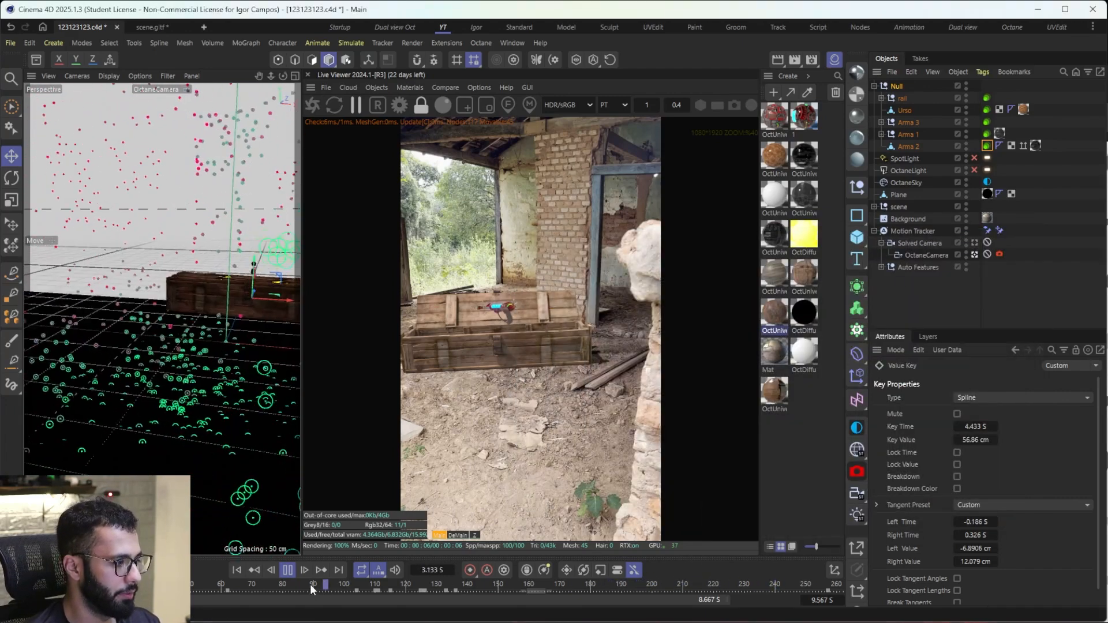
{"action": "left_click", "coordinate": [287, 570]}
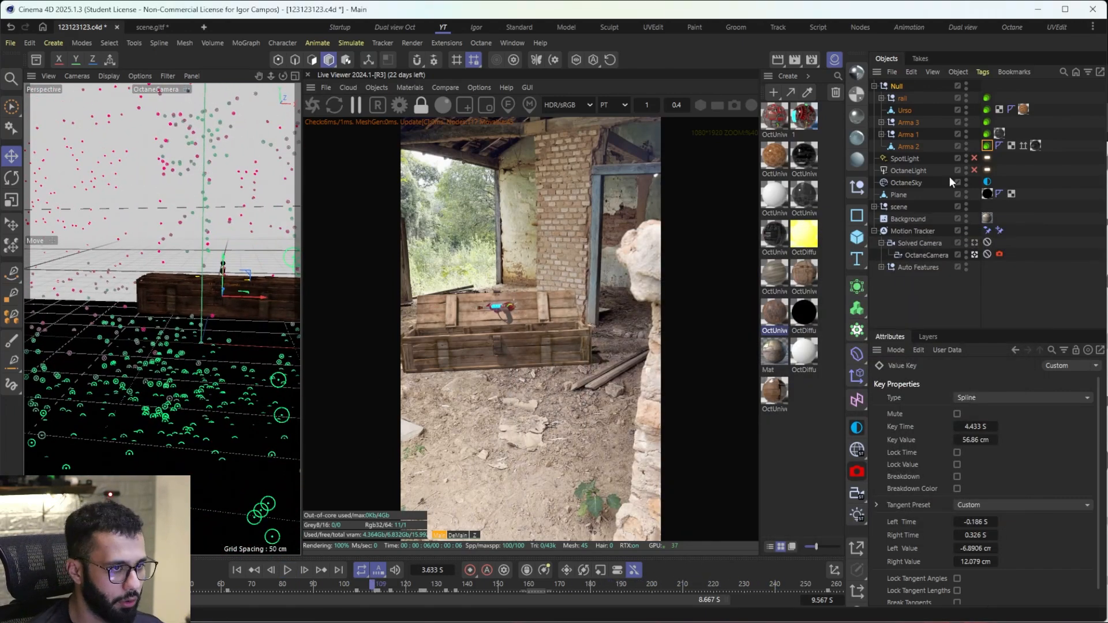
{"action": "left_click", "coordinate": [321, 101]}
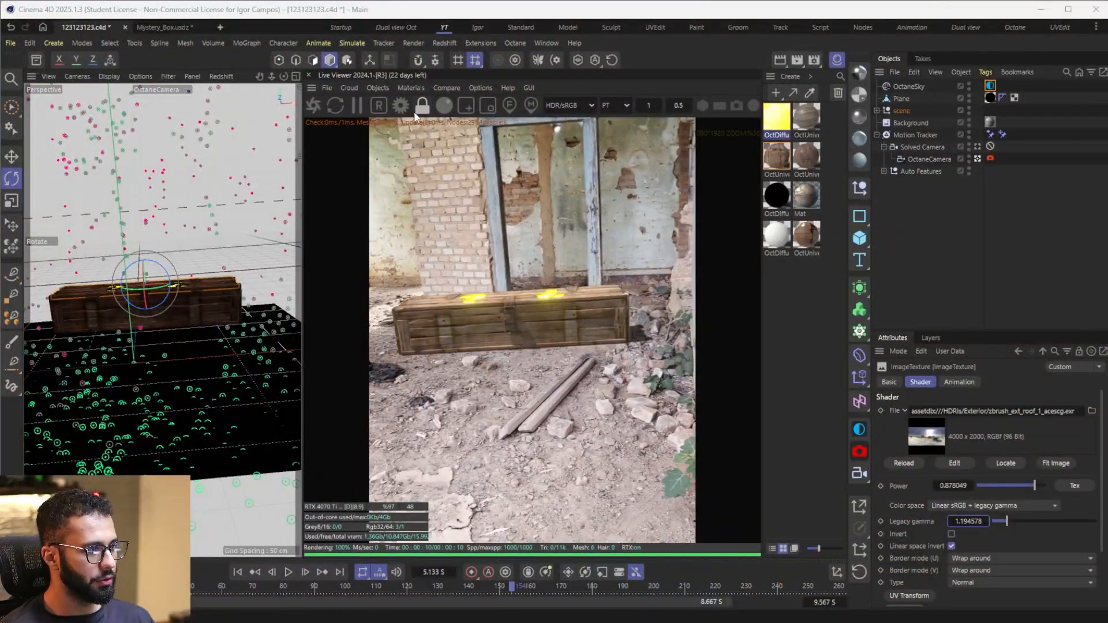
Step: Open the Octane settings, show the path tracing kernel options and place the window beside the rendered box
{"action": "left_click", "coordinate": [402, 106]}
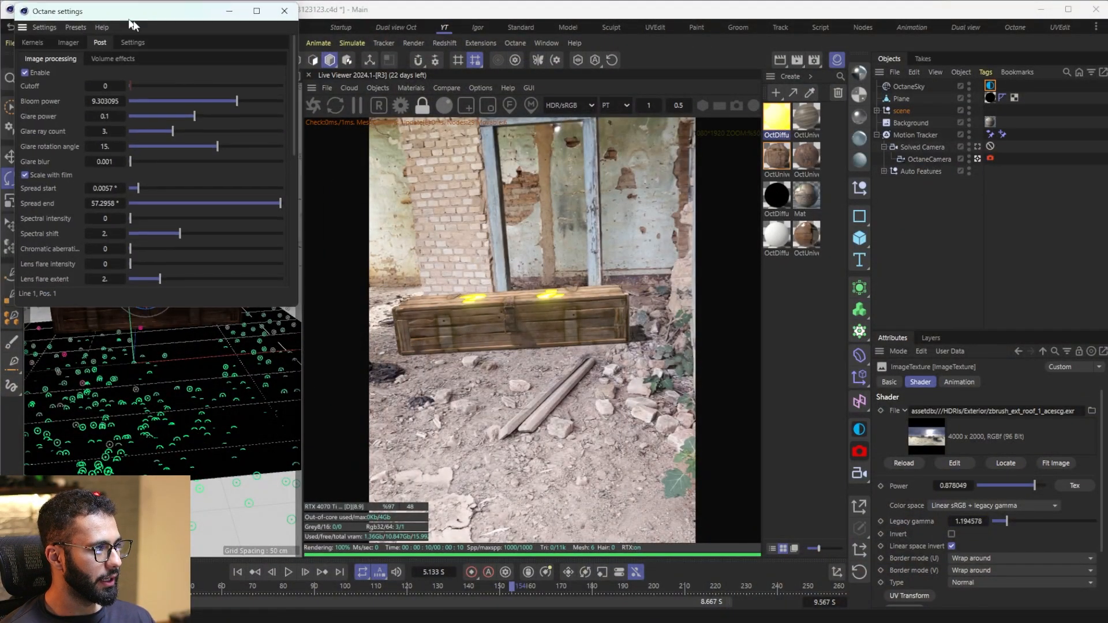
{"action": "left_click_drag", "start_coordinate": [106, 9], "coordinate": [243, 107]}
{"action": "left_click", "coordinate": [155, 135]}
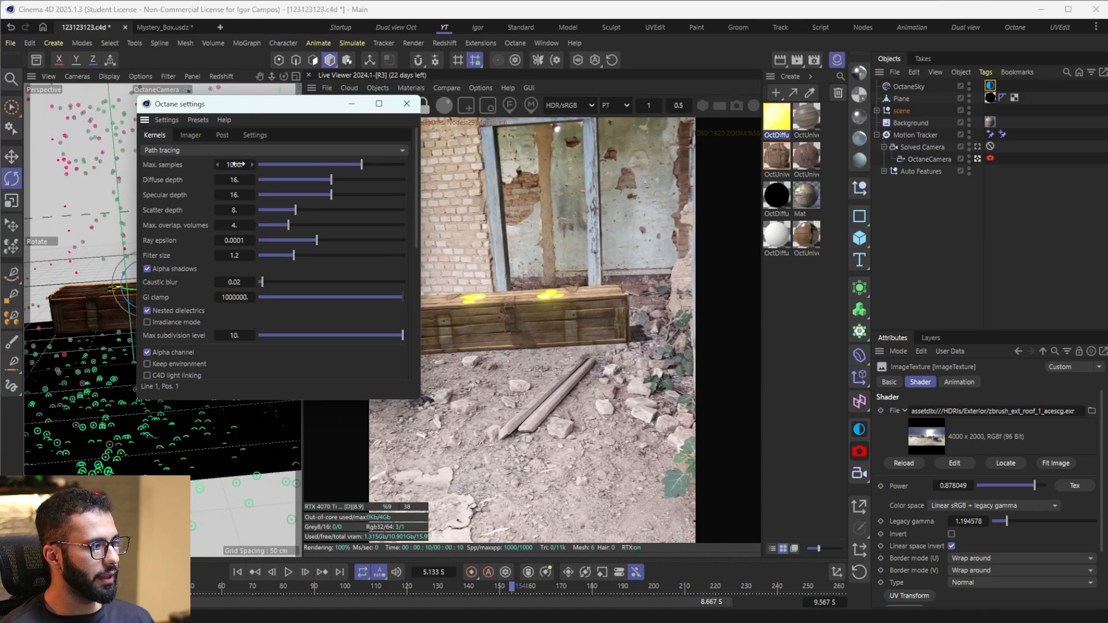
{"action": "left_click_drag", "start_coordinate": [260, 101], "coordinate": [216, 127]}
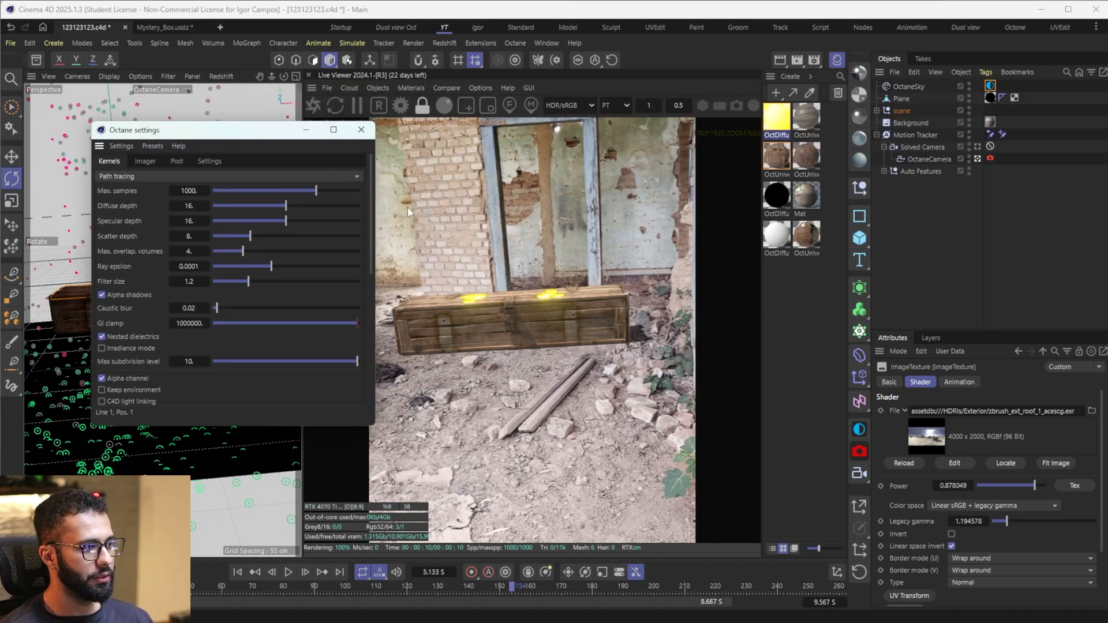
{"action": "left_click_drag", "start_coordinate": [308, 137], "coordinate": [263, 137]}
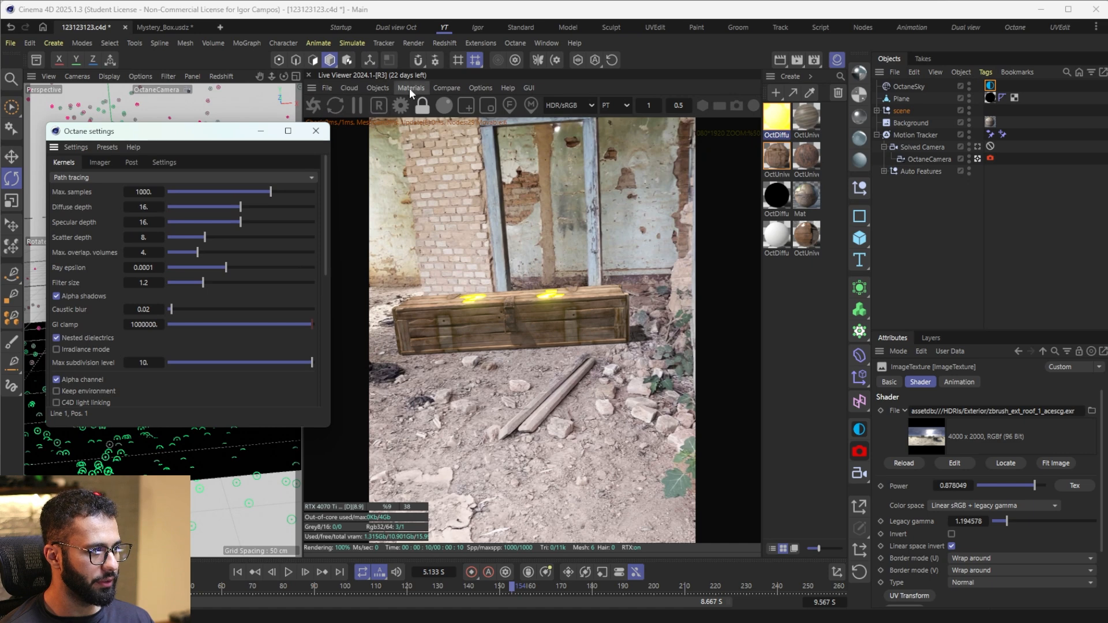
Step: Enable A/B comparison, store the current render buffer and set the comparison divider across the middle of the box
{"action": "left_click", "coordinate": [444, 87]}
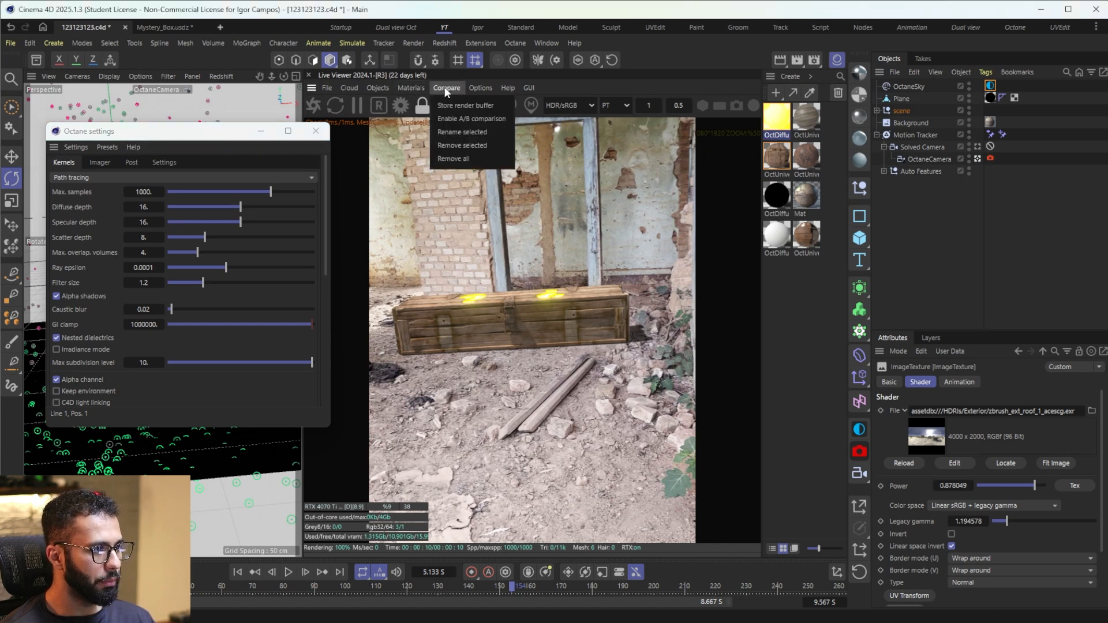
{"action": "left_click", "coordinate": [458, 120]}
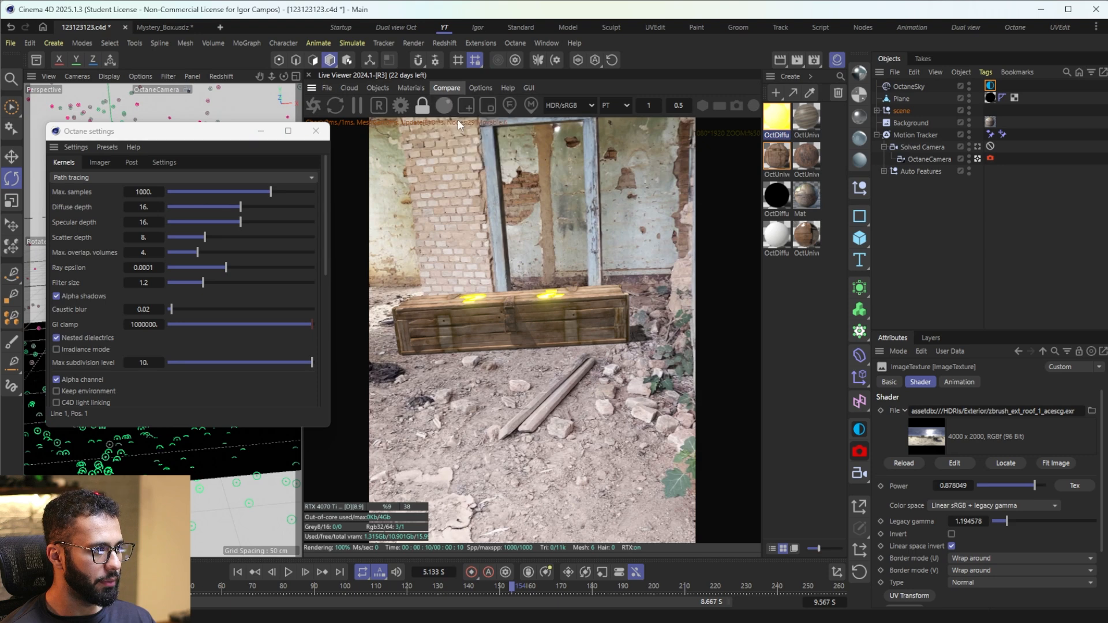
{"action": "left_click", "coordinate": [450, 88]}
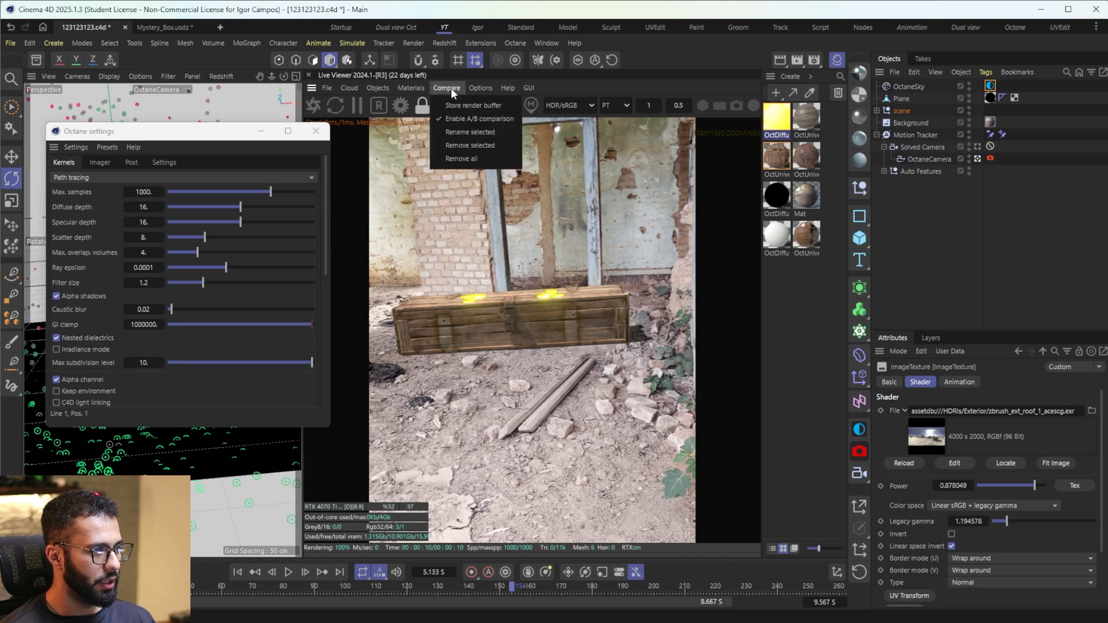
{"action": "left_click", "coordinate": [454, 105]}
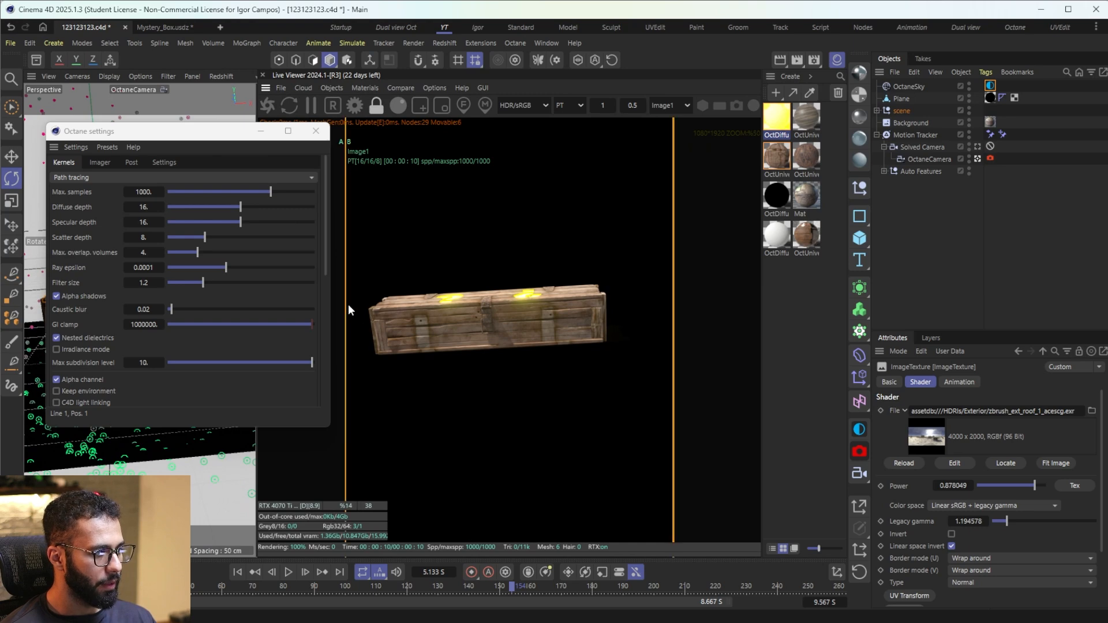
{"action": "left_click_drag", "start_coordinate": [346, 304], "coordinate": [483, 338]}
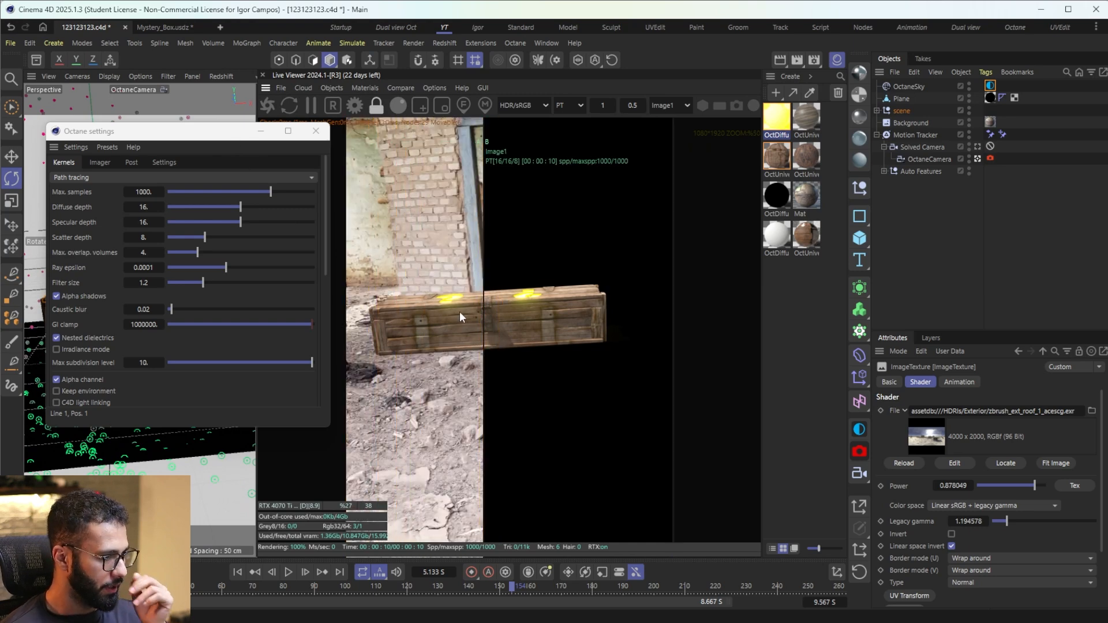
Step: Set Max. samples to 100 and re-render the frame by stepping one frame back and forward
{"action": "scroll", "coordinate": [473, 322], "scroll_direction": "up", "scroll_amount": 4}
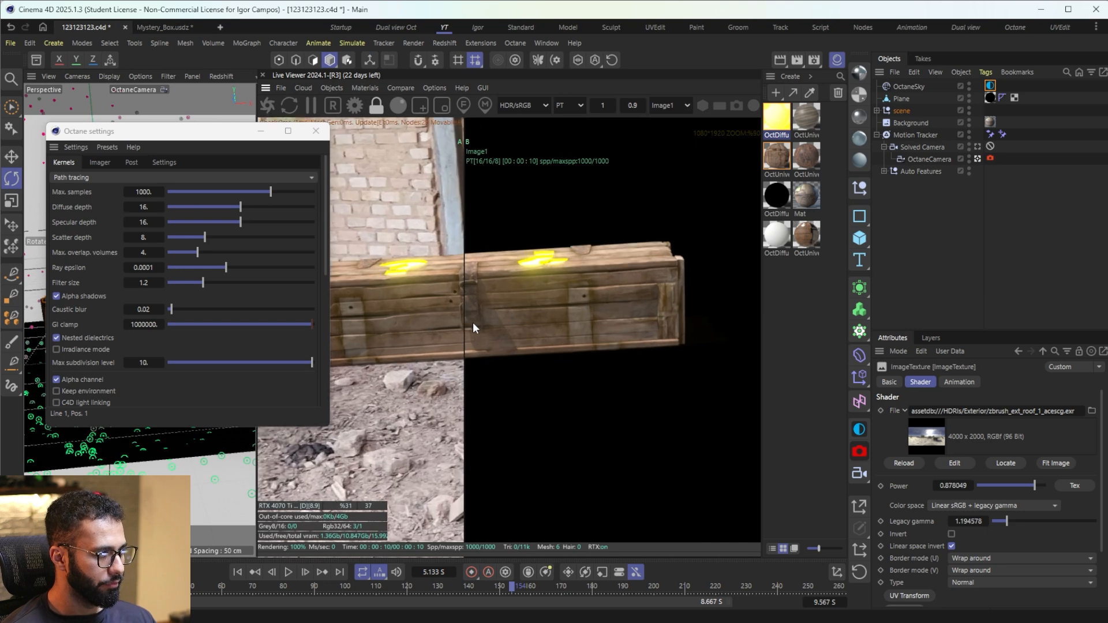
{"action": "left_click", "coordinate": [149, 192]}
{"action": "type", "text": "100"}
{"action": "key", "text": "Return"}
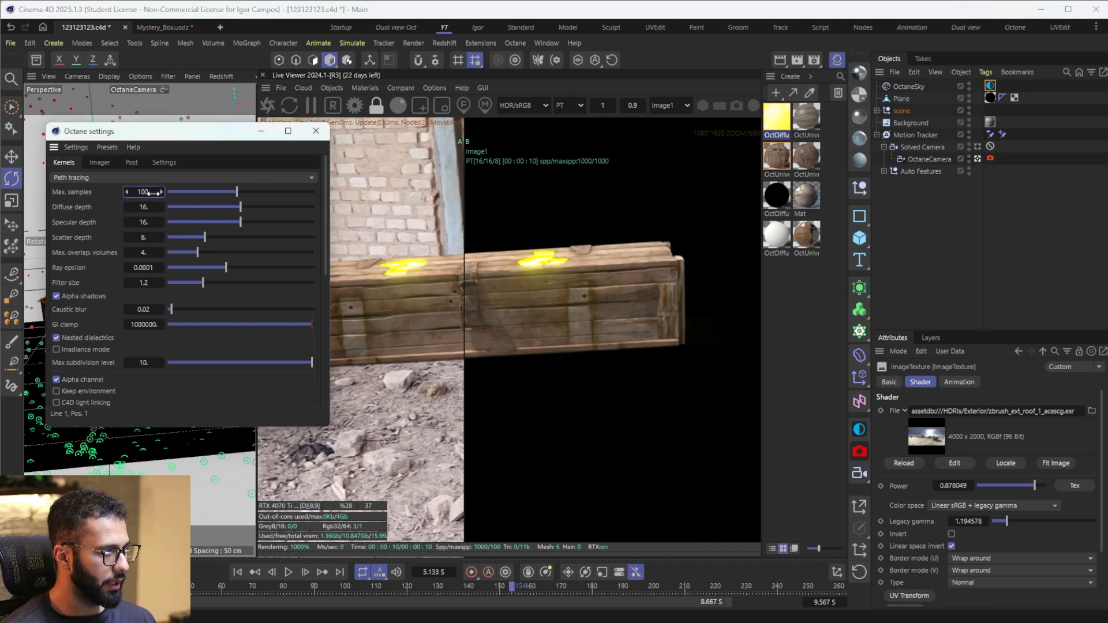
{"action": "left_click", "coordinate": [277, 573]}
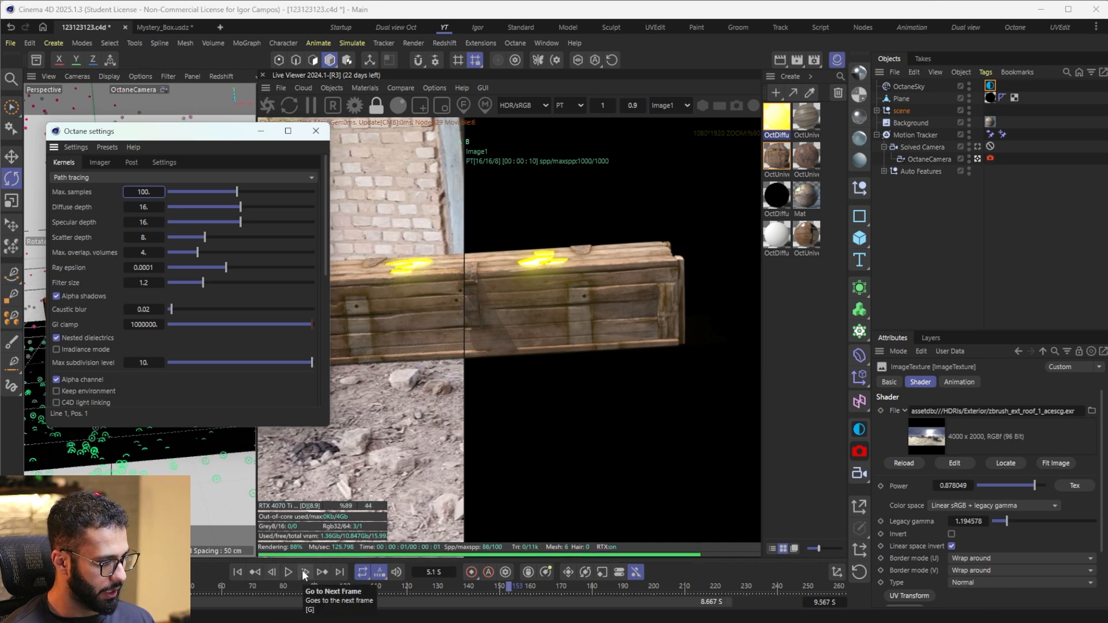
{"action": "left_click", "coordinate": [305, 572]}
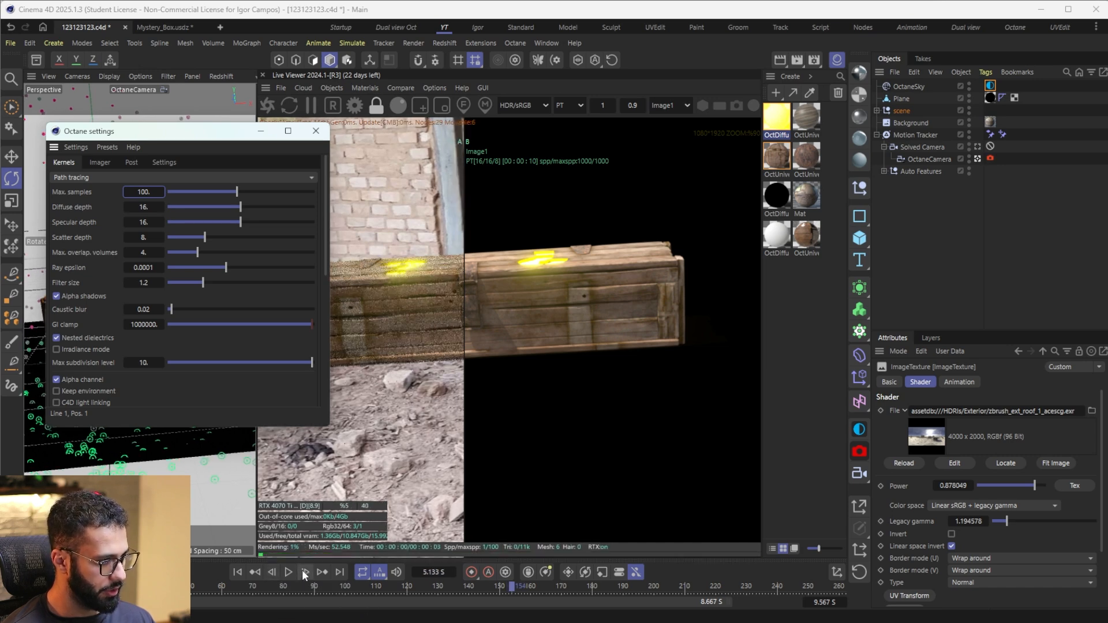
{"action": "left_click", "coordinate": [258, 130]}
Step: Compare the 100-sample render with the stored 1000-sample image up close along the box's planks and latch
{"action": "scroll", "coordinate": [326, 299], "scroll_direction": "up", "scroll_amount": 5}
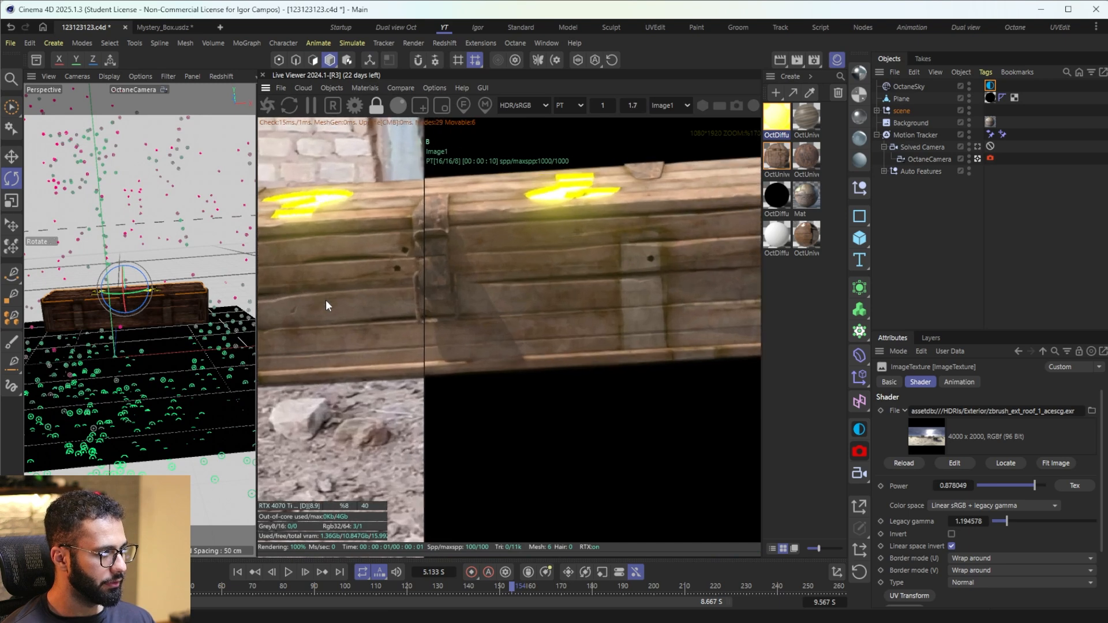
{"action": "scroll", "coordinate": [325, 299], "scroll_direction": "up", "scroll_amount": 2}
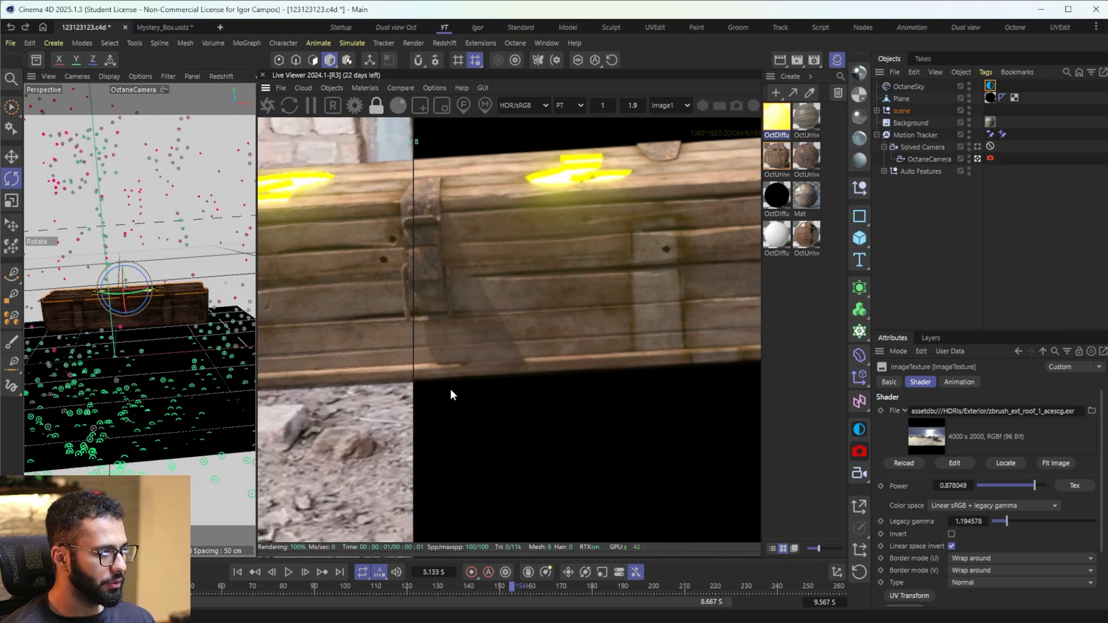
{"action": "scroll", "coordinate": [469, 342], "scroll_direction": "down", "scroll_amount": 10}
{"action": "scroll", "coordinate": [424, 334], "scroll_direction": "up", "scroll_amount": 5}
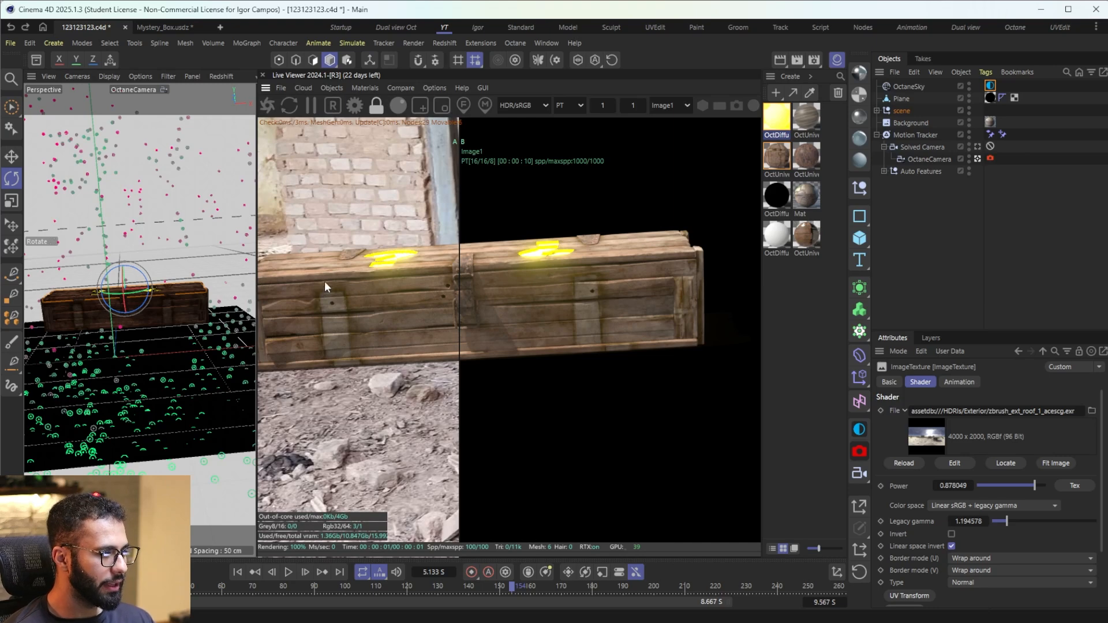
{"action": "scroll", "coordinate": [371, 251], "scroll_direction": "up", "scroll_amount": 4}
{"action": "scroll", "coordinate": [319, 204], "scroll_direction": "down", "scroll_amount": 4}
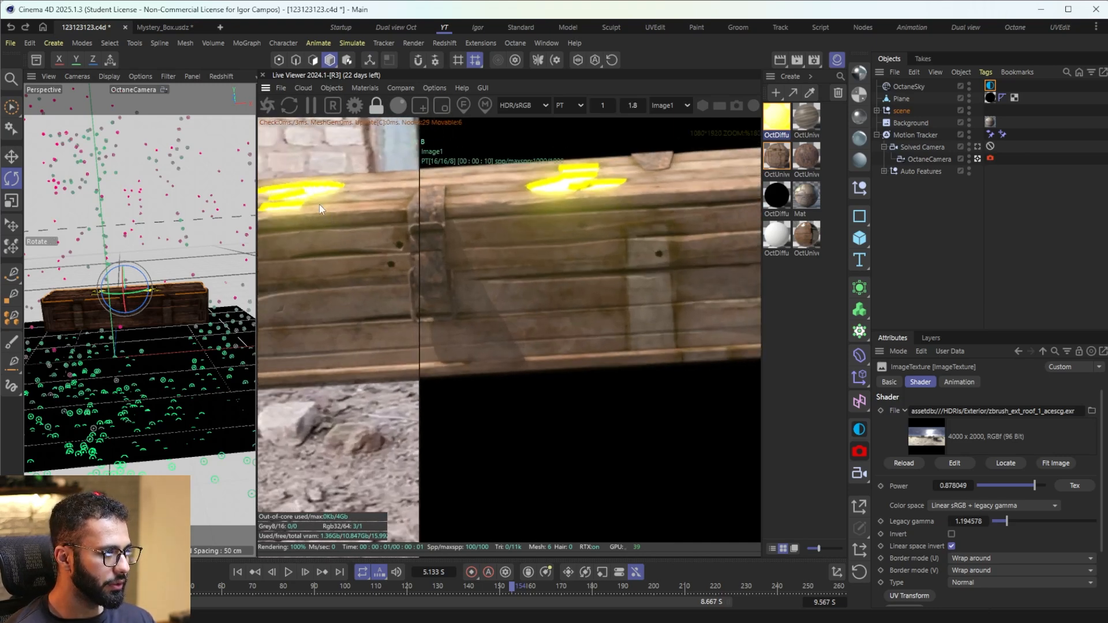
{"action": "left_click_drag", "start_coordinate": [460, 218], "coordinate": [477, 285]}
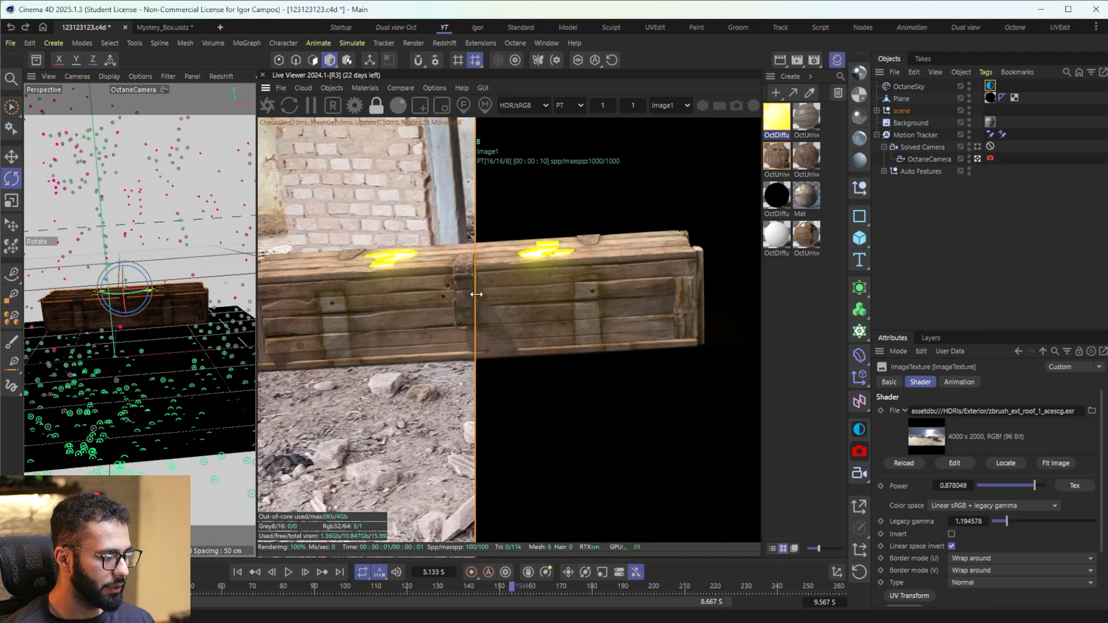
{"action": "scroll", "coordinate": [417, 279], "scroll_direction": "up", "scroll_amount": 8}
{"action": "left_click_drag", "start_coordinate": [406, 247], "coordinate": [352, 307]}
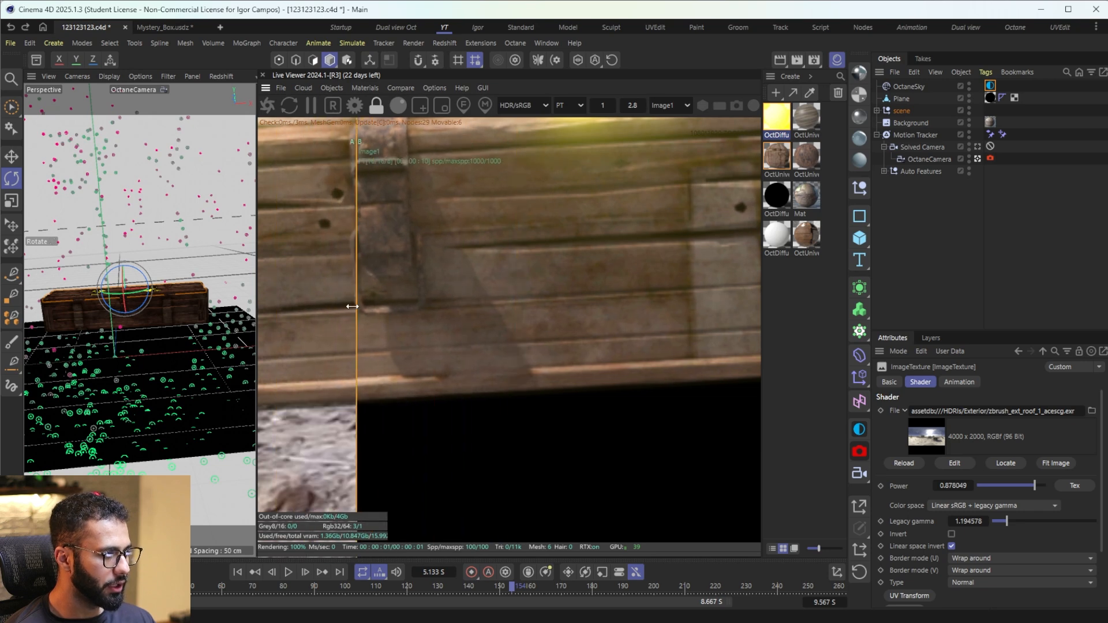
{"action": "scroll", "coordinate": [346, 309], "scroll_direction": "down", "scroll_amount": 4}
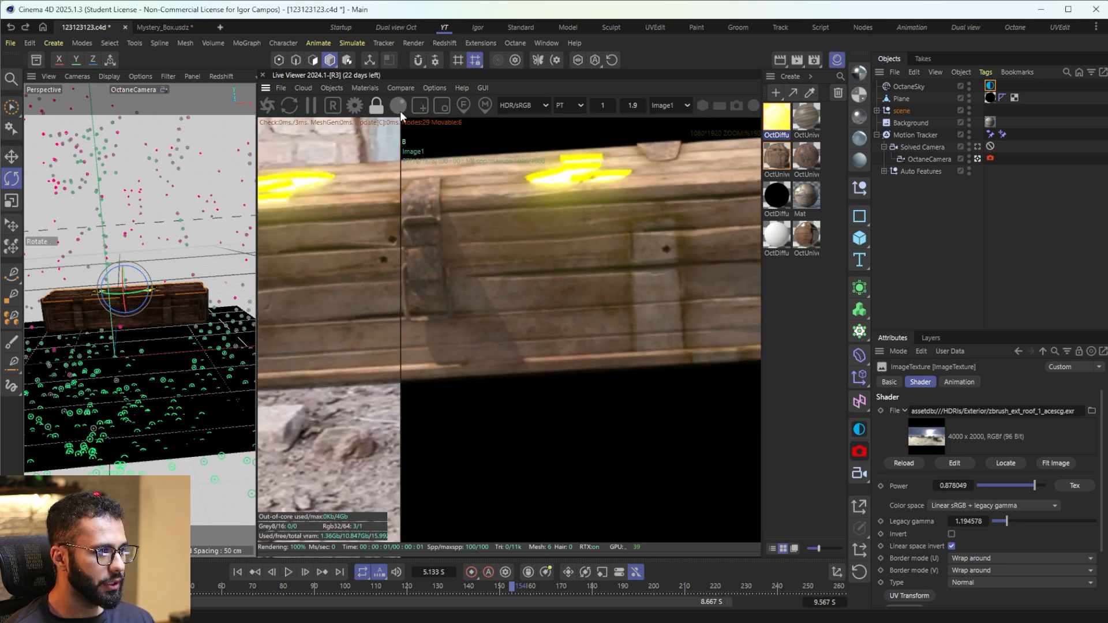
Step: Enable denoising with the Octane AI denoiser and inspect the denoised box against the stored render
{"action": "left_click", "coordinate": [353, 106]}
{"action": "left_click", "coordinate": [104, 160]}
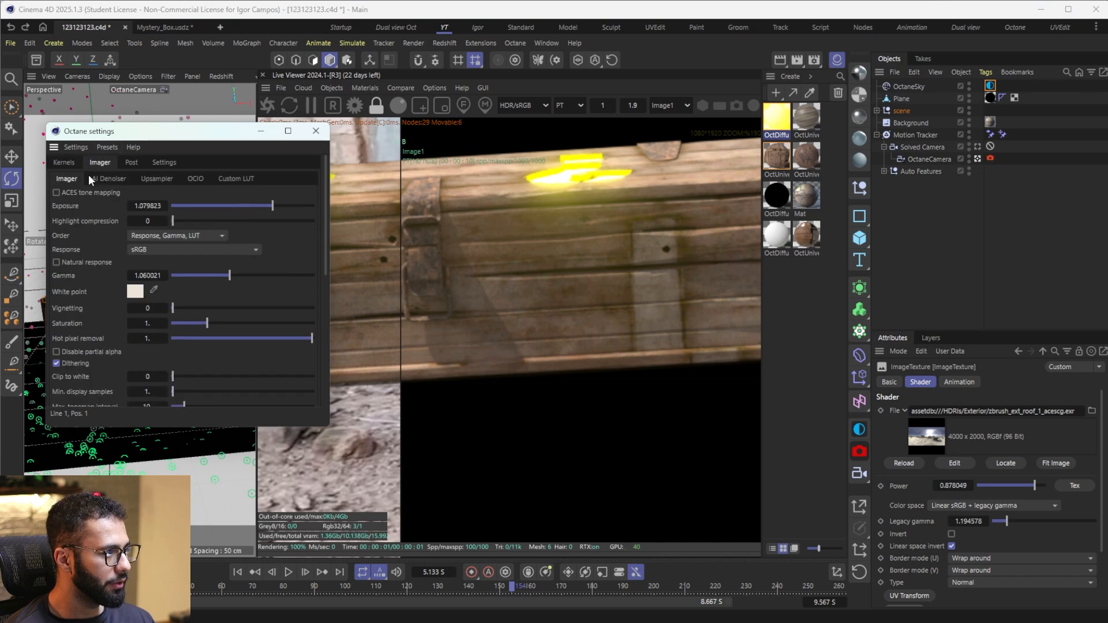
{"action": "left_click", "coordinate": [100, 177]}
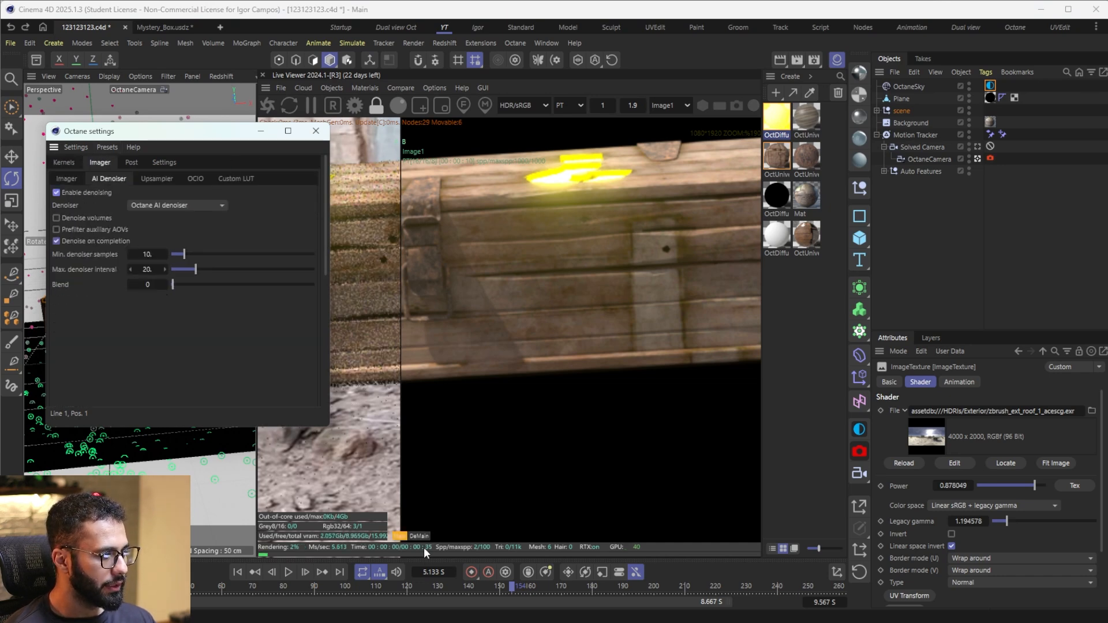
{"action": "left_click_drag", "start_coordinate": [169, 128], "coordinate": [129, 139]}
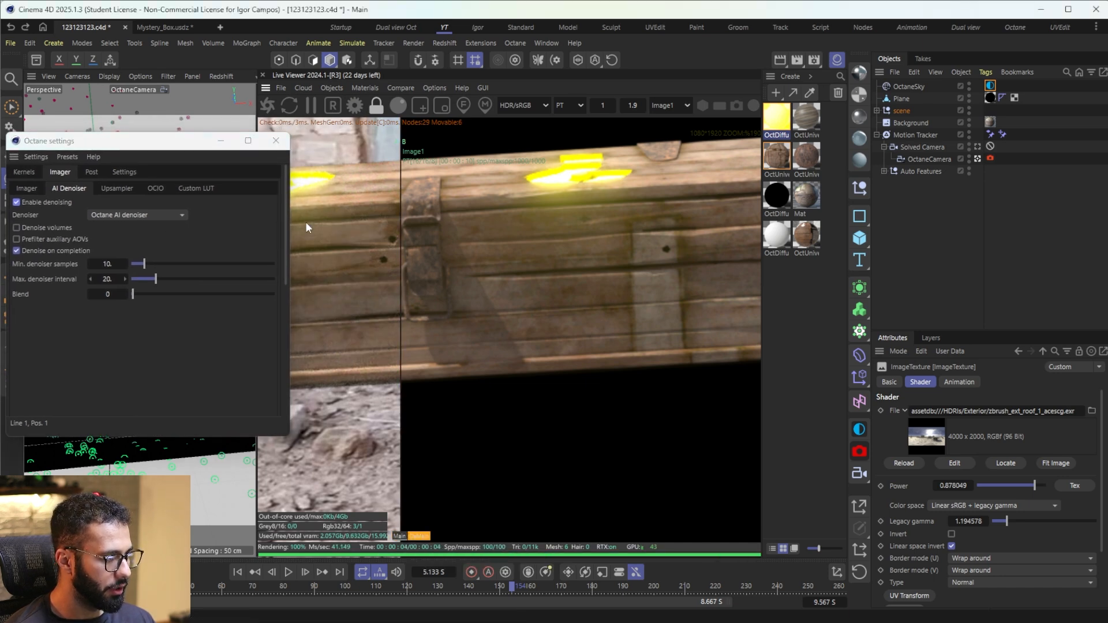
{"action": "scroll", "coordinate": [391, 281], "scroll_direction": "up", "scroll_amount": 2}
{"action": "mouse_move", "coordinate": [373, 272]}
{"action": "left_mouse_down"}
{"action": "mouse_move", "coordinate": [480, 265]}
{"action": "mouse_move", "coordinate": [381, 263]}
{"action": "left_mouse_up"}
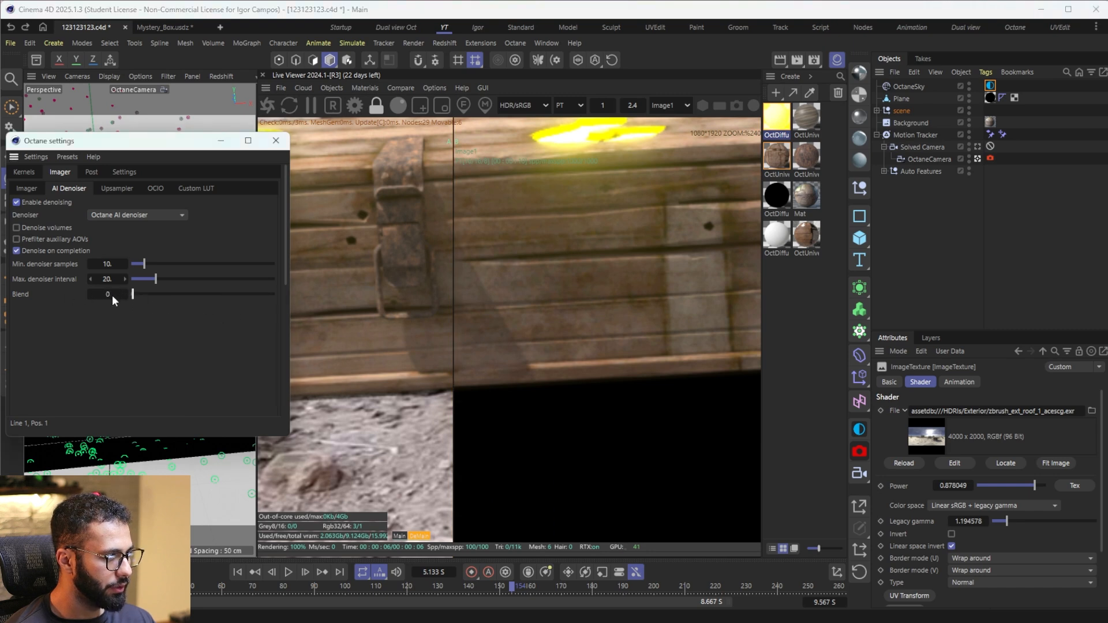
Step: Set the denoiser Blend to about 0.45 and compare both halves of the whole box
{"action": "left_click_drag", "start_coordinate": [132, 294], "coordinate": [196, 300]}
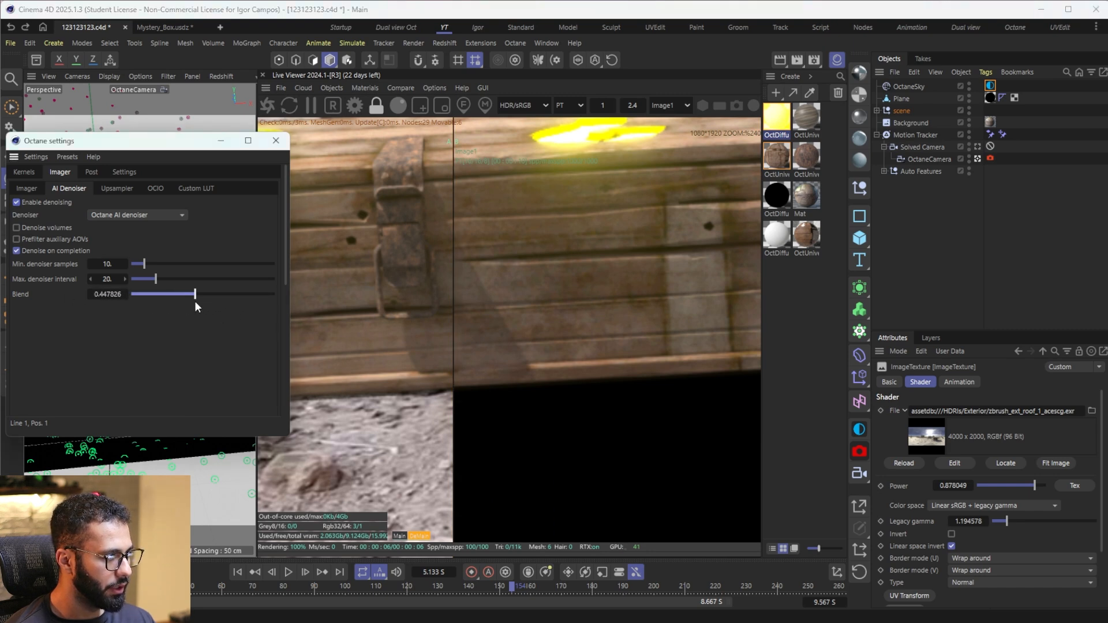
{"action": "mouse_move", "coordinate": [453, 228]}
{"action": "left_mouse_down"}
{"action": "mouse_move", "coordinate": [456, 237]}
{"action": "mouse_move", "coordinate": [267, 258]}
{"action": "mouse_move", "coordinate": [384, 257]}
{"action": "mouse_move", "coordinate": [318, 249]}
{"action": "mouse_move", "coordinate": [502, 237]}
{"action": "mouse_move", "coordinate": [448, 237]}
{"action": "left_mouse_up"}
{"action": "scroll", "coordinate": [447, 238], "scroll_direction": "down", "scroll_amount": 5}
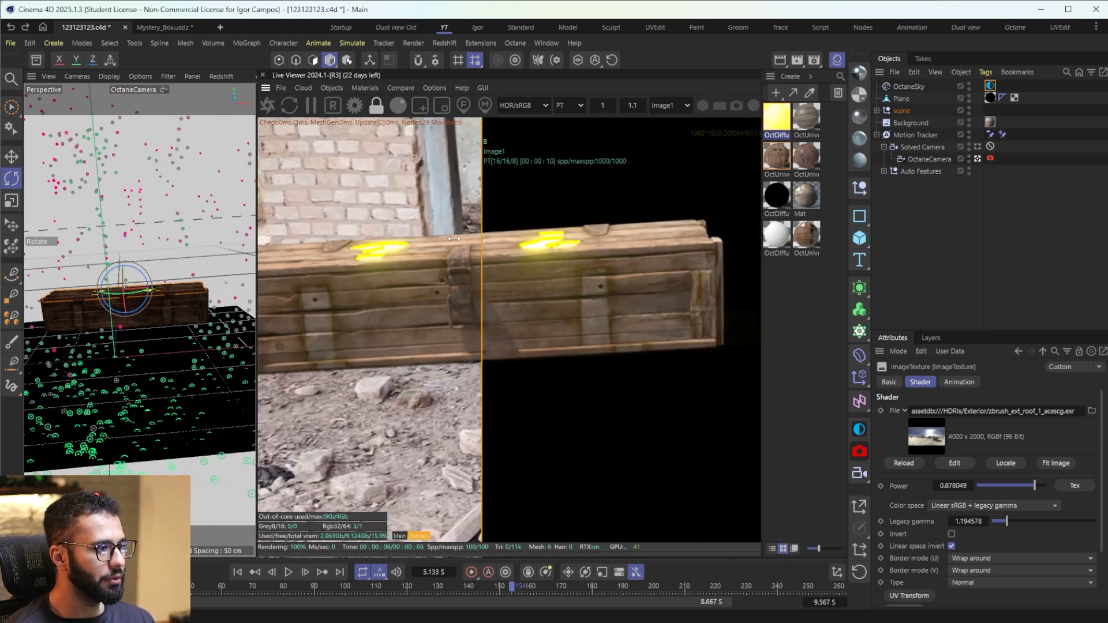
{"action": "scroll", "coordinate": [509, 294], "scroll_direction": "down", "scroll_amount": 3}
{"action": "left_click_drag", "start_coordinate": [489, 315], "coordinate": [433, 243]}
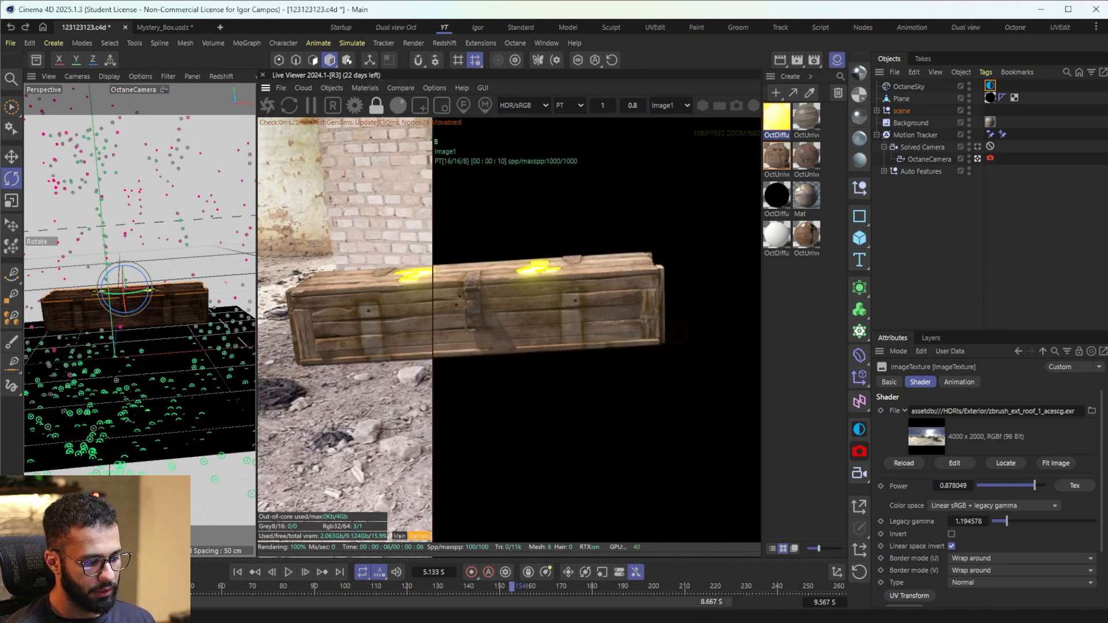